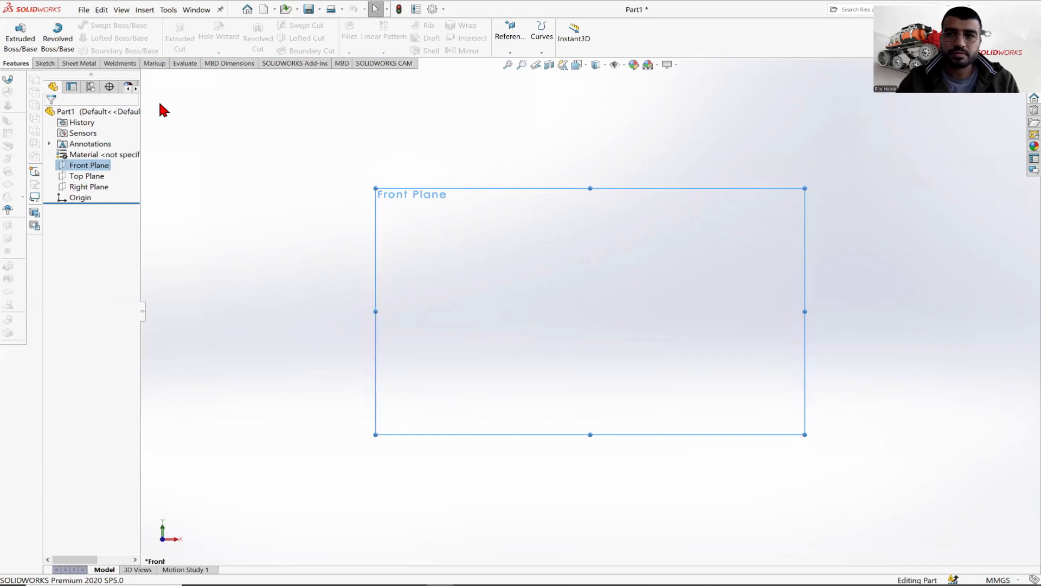
Step: Start a sketch on the Front Plane and draw a vertical line about 34 mm long upward from the origin
{"action": "left_click", "coordinate": [45, 63]}
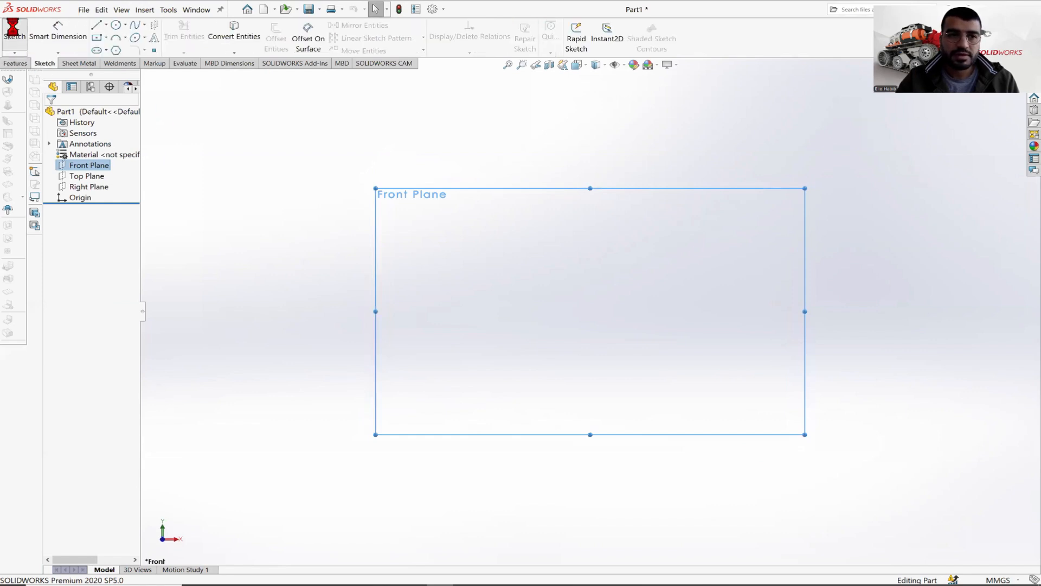
{"action": "left_click", "coordinate": [21, 38]}
{"action": "left_click", "coordinate": [106, 26]}
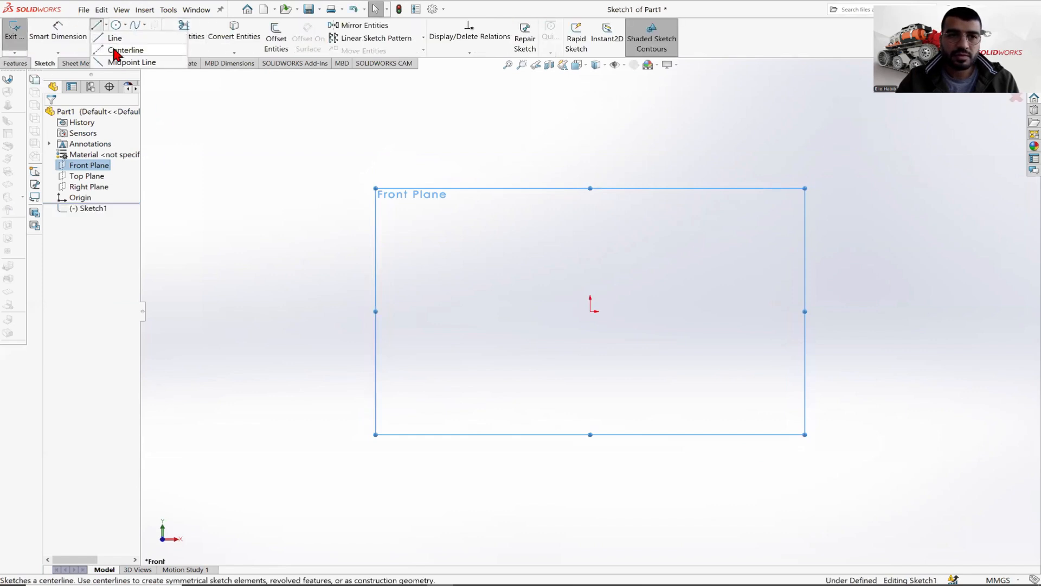
{"action": "left_click", "coordinate": [112, 39]}
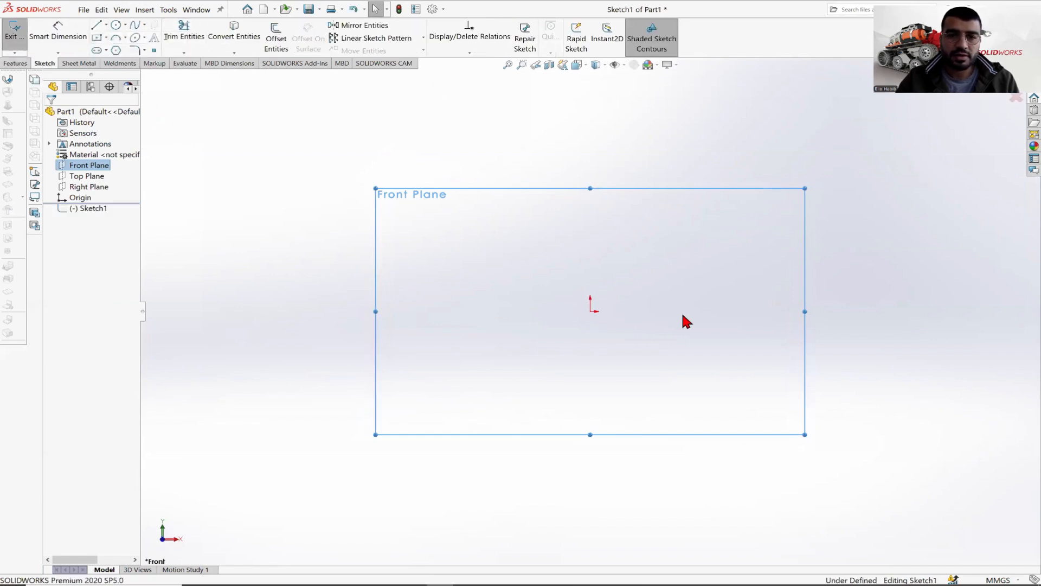
{"action": "left_click", "coordinate": [590, 311]}
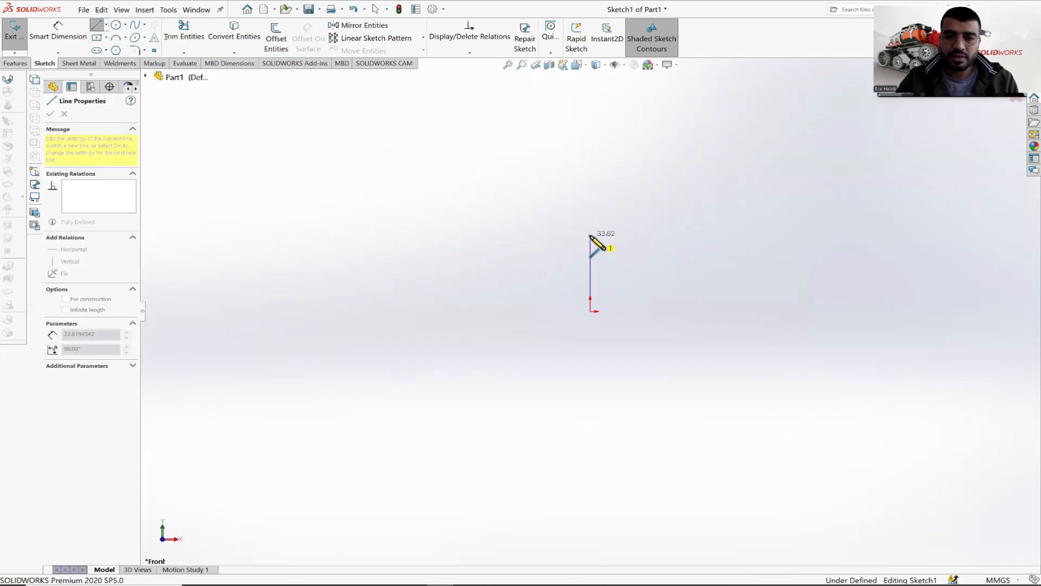
{"action": "left_click", "coordinate": [590, 235]}
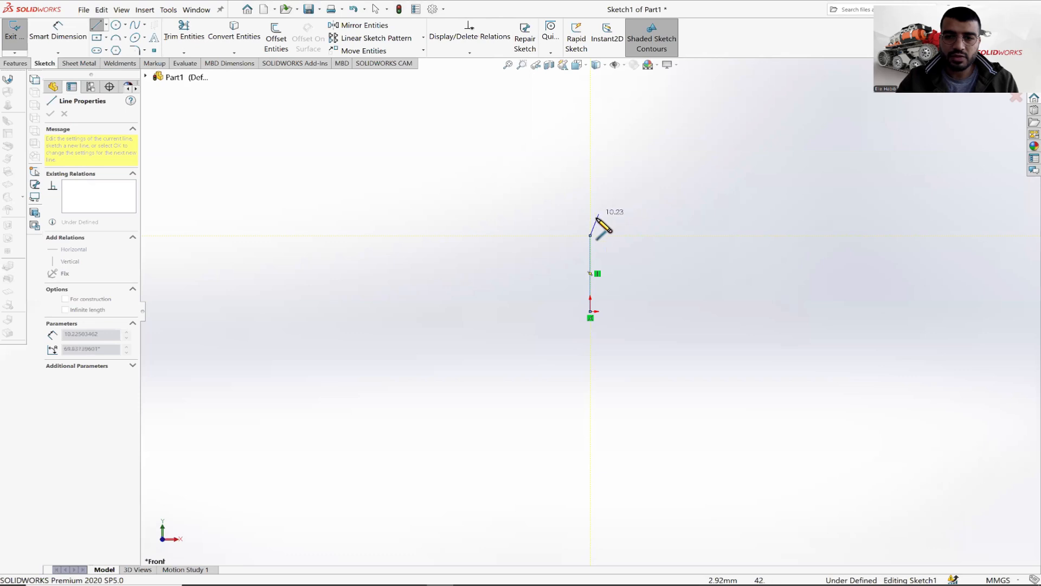
Step: Continue with a tangent half-circle arc of about 16 mm radius and a vertical line about 34 mm long down to origin level
{"action": "left_click", "coordinate": [590, 236]}
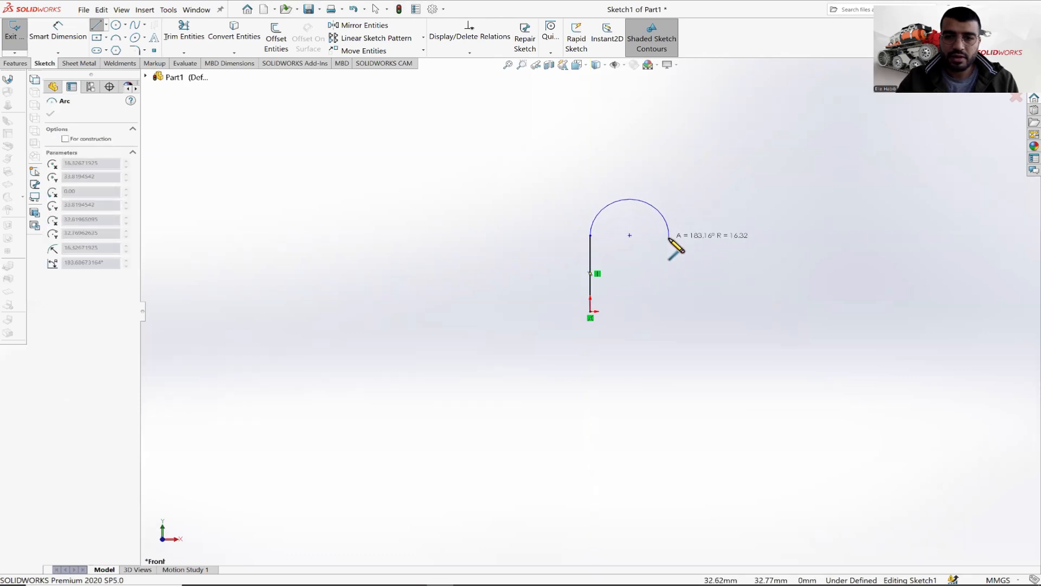
{"action": "left_click", "coordinate": [669, 237]}
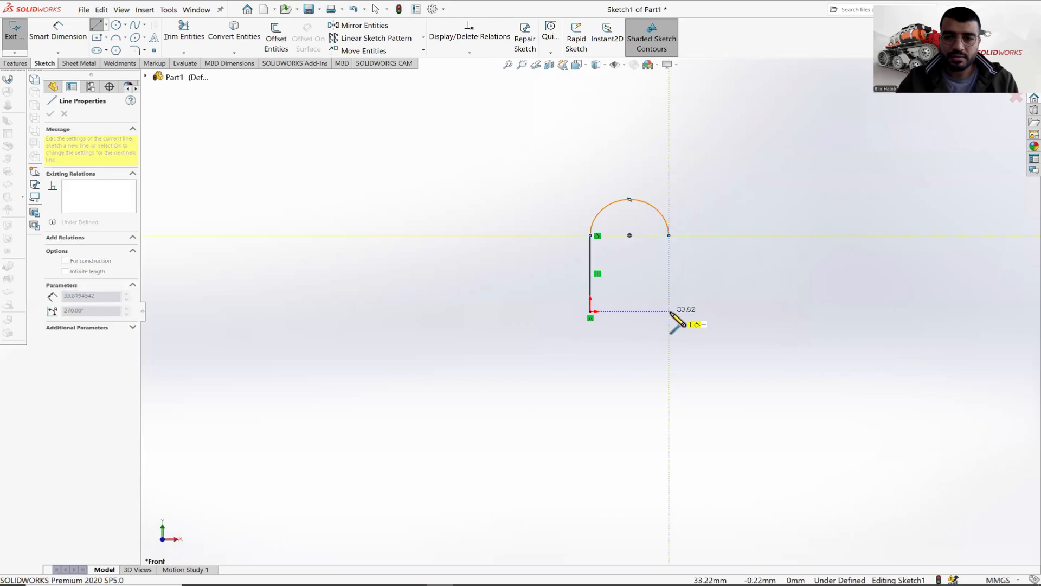
{"action": "left_click", "coordinate": [669, 311]}
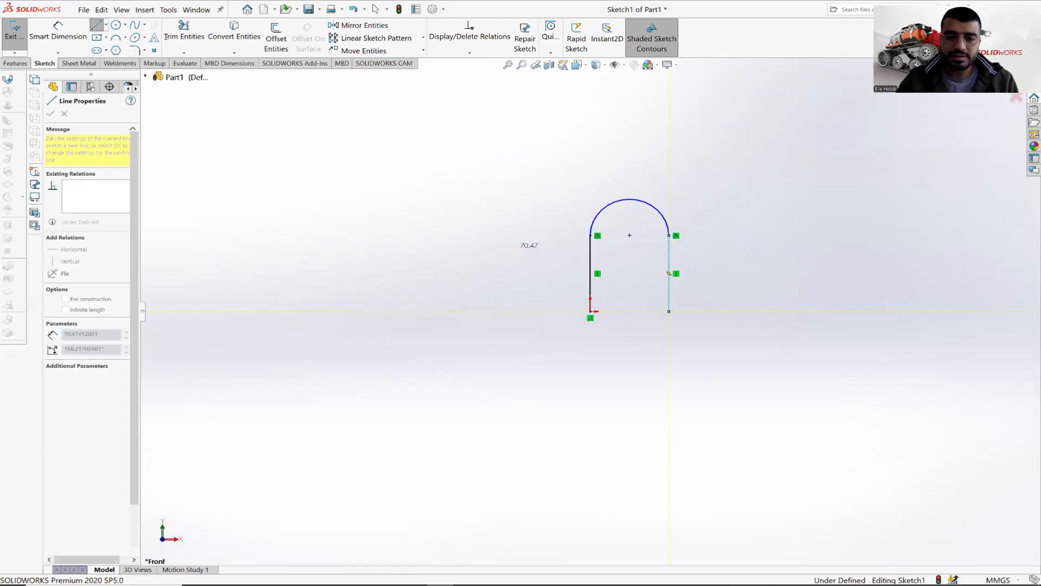
{"action": "key", "text": "Escape"}
Step: Check the reference drawing Part 7.PNG and dimension the arc's radius as 17.5 mm
{"action": "key", "text": "alt+Tab"}
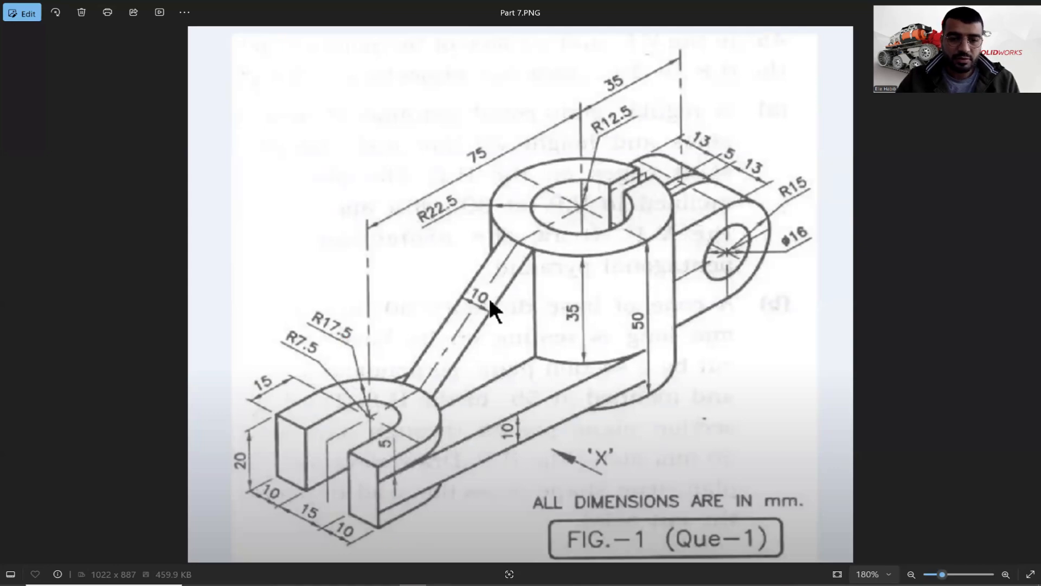
{"action": "key", "text": "alt+Tab"}
{"action": "left_click", "coordinate": [69, 37]}
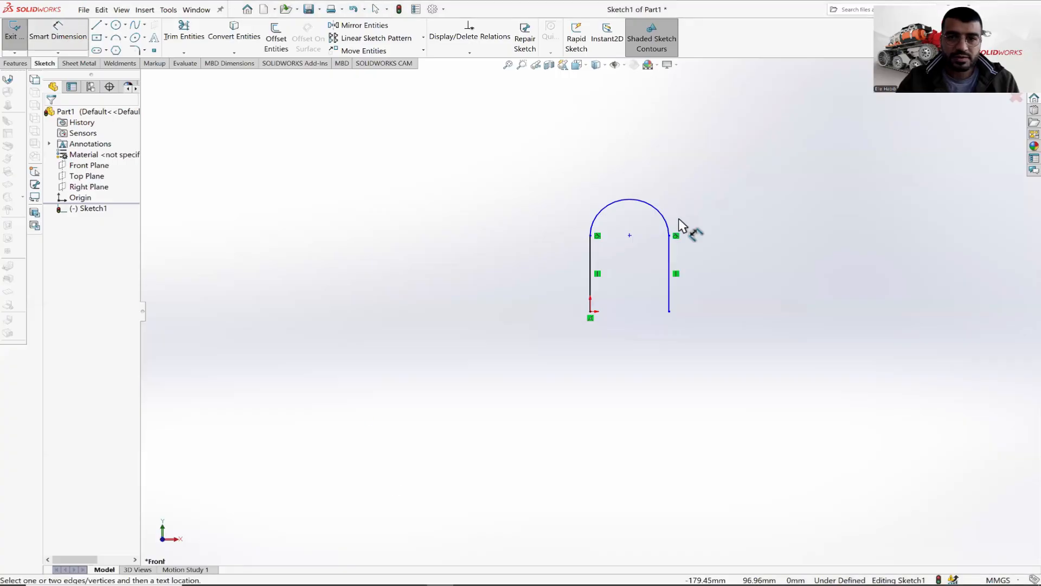
{"action": "left_click", "coordinate": [614, 203]}
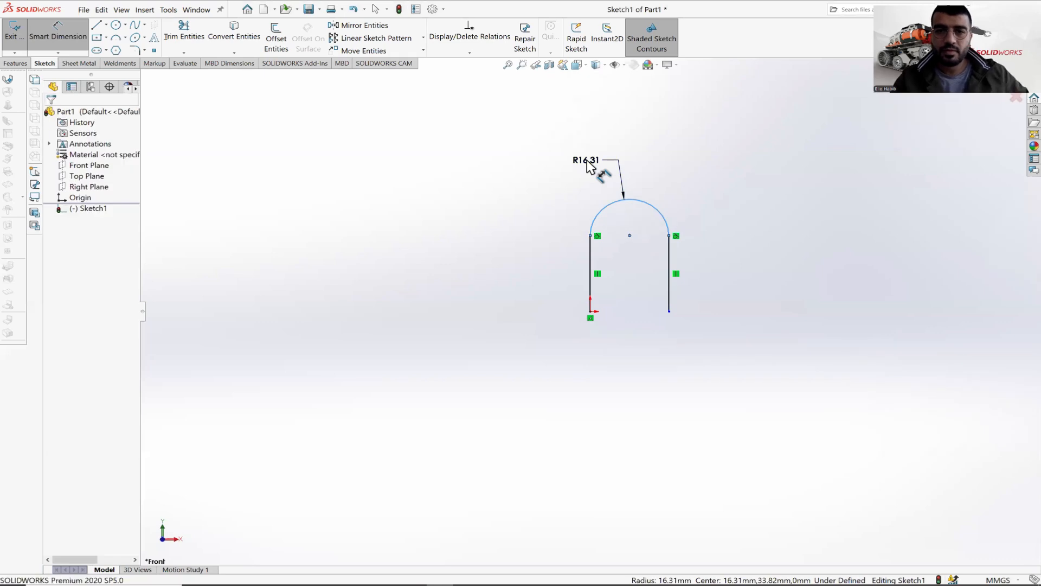
{"action": "left_click", "coordinate": [588, 165]}
{"action": "type", "text": "1"}
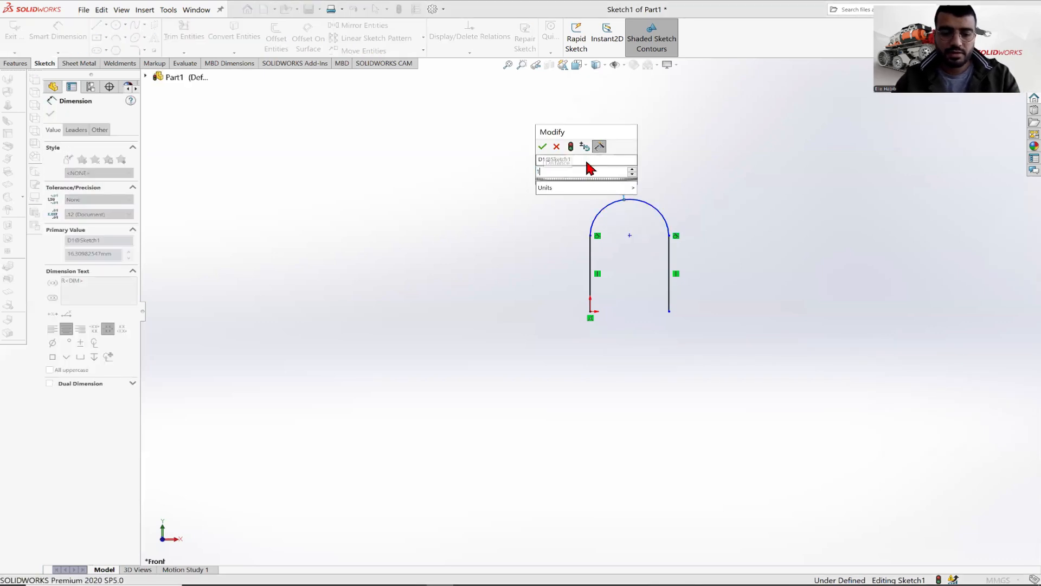
{"action": "type", "text": "7.5"}
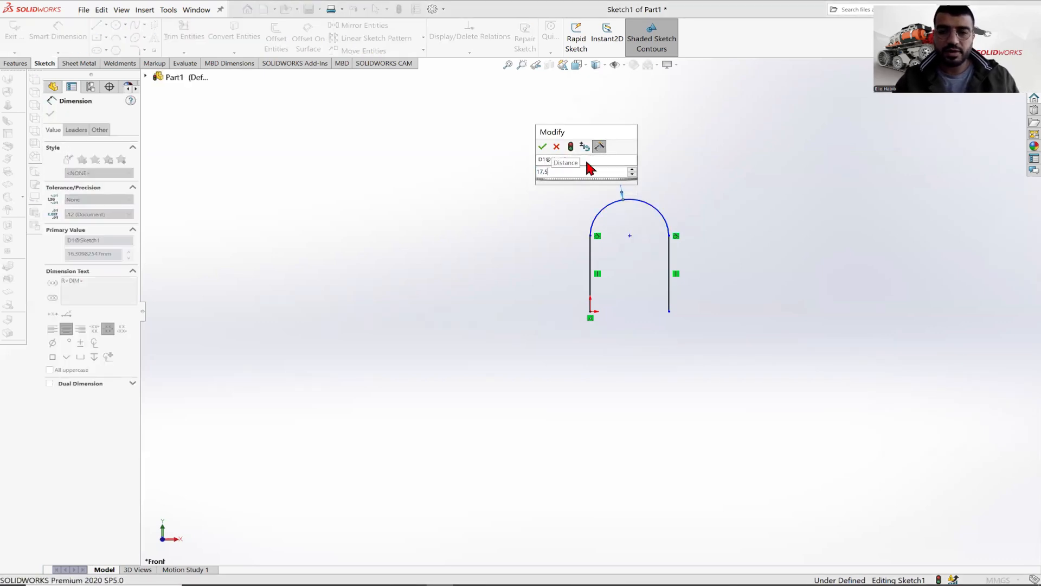
{"action": "key", "text": "Return"}
{"action": "left_click", "coordinate": [50, 114]}
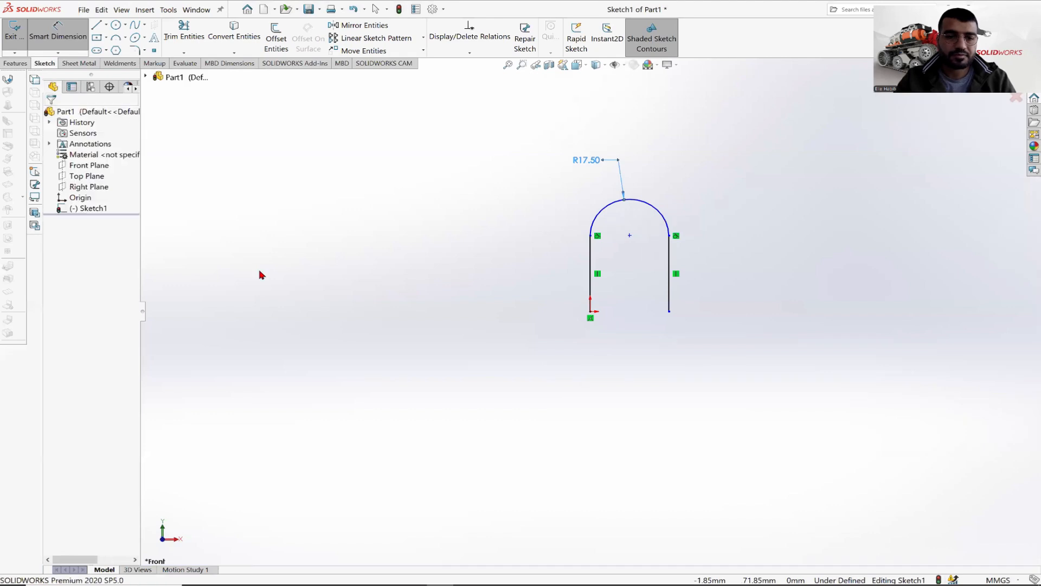
Step: Consult the reference drawing and dimension the vertical line at the origin to 15 mm
{"action": "key", "text": "alt+Tab"}
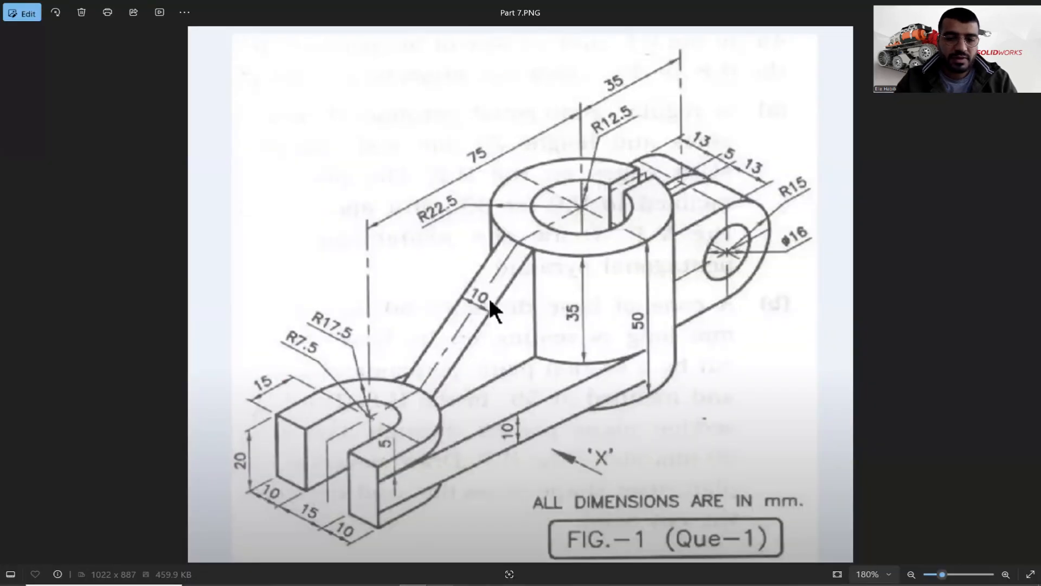
{"action": "key", "text": "alt+Tab"}
{"action": "left_click", "coordinate": [58, 32]}
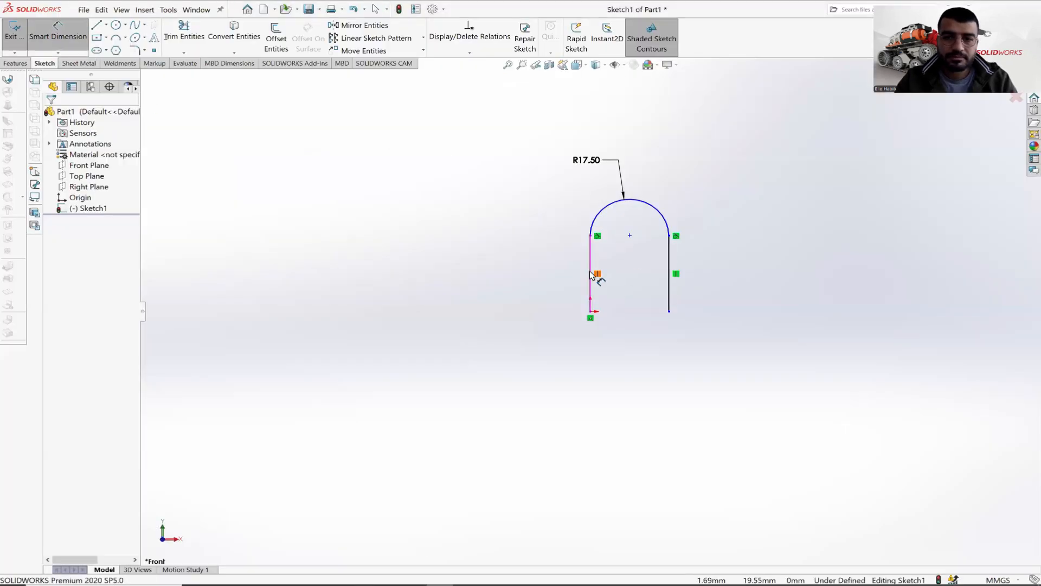
{"action": "left_click", "coordinate": [593, 272]}
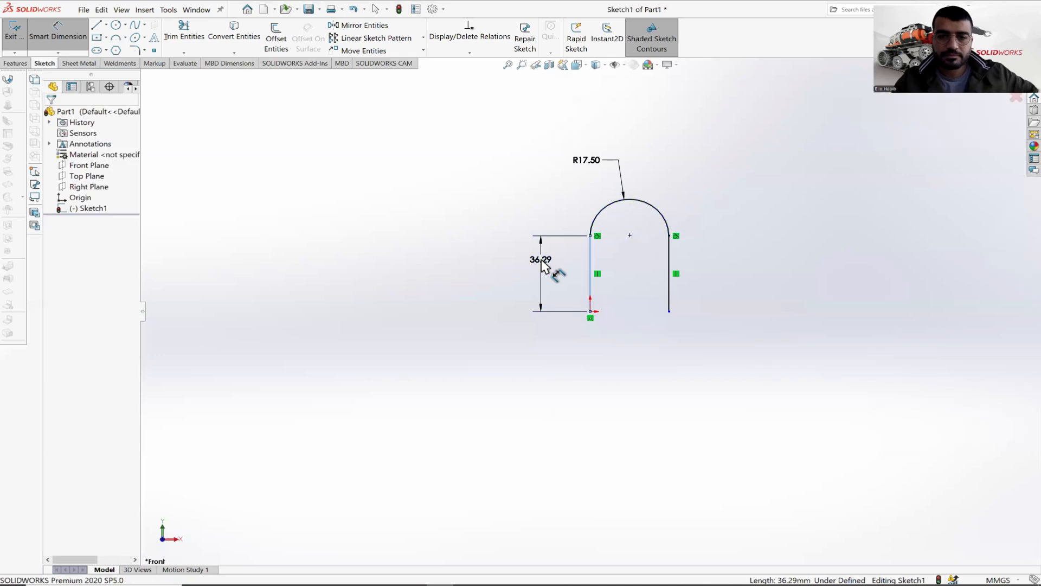
{"action": "left_click", "coordinate": [544, 266]}
{"action": "type", "text": "15"}
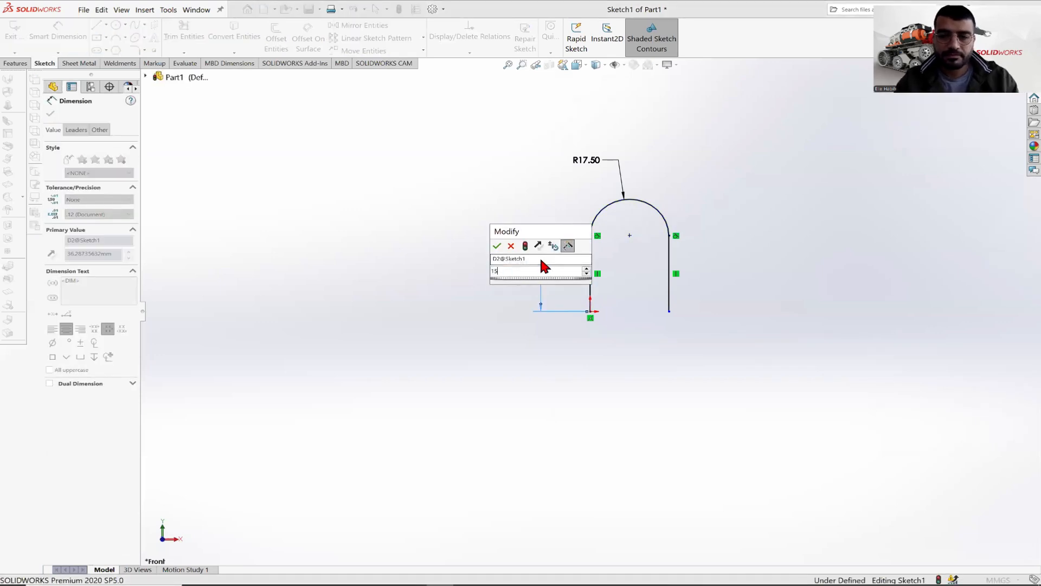
{"action": "key", "text": "Return"}
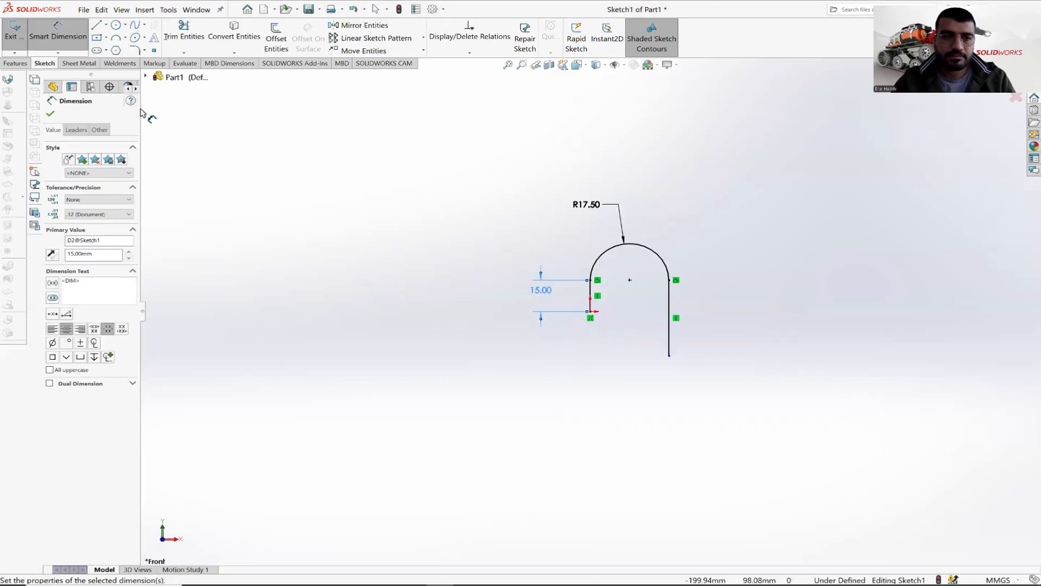
{"action": "left_click", "coordinate": [50, 115]}
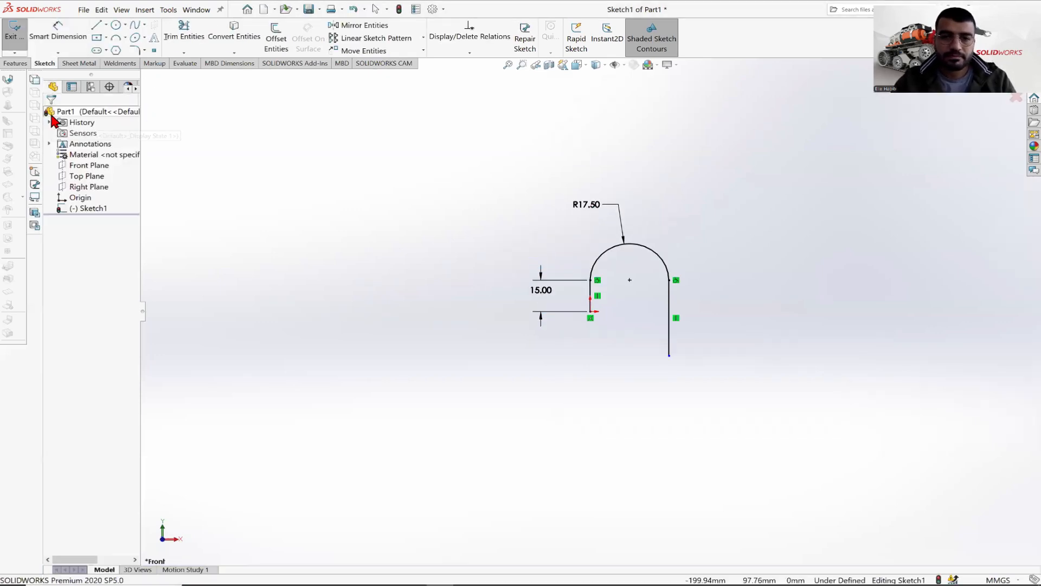
Step: Add an Equal relation between the two vertical lines of the profile
{"action": "left_click", "coordinate": [590, 289]}
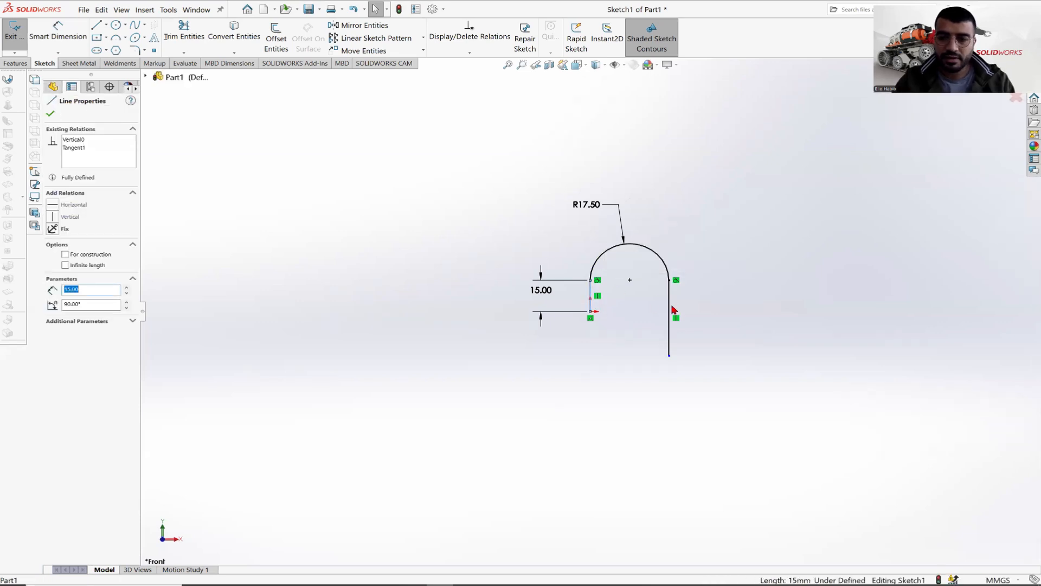
{"action": "left_click", "coordinate": [670, 301], "text": "ctrl"}
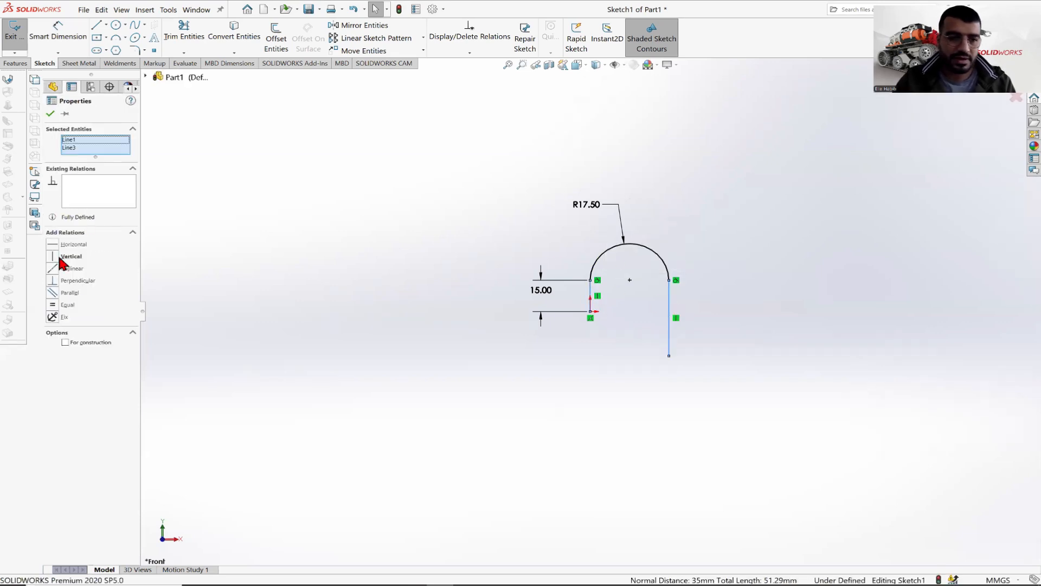
{"action": "left_click", "coordinate": [68, 305]}
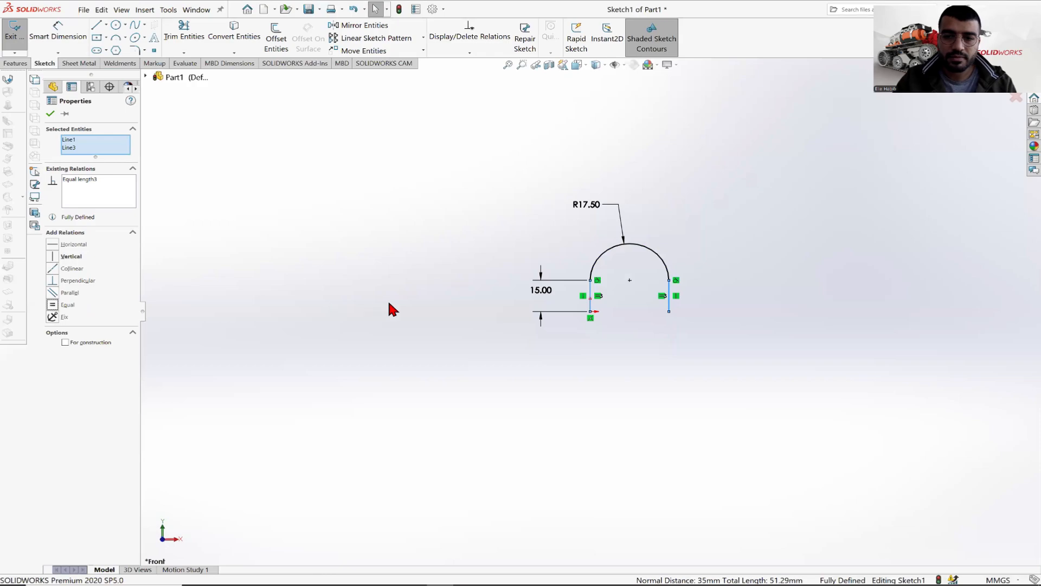
{"action": "left_click", "coordinate": [396, 408]}
Step: Review the reference drawing and sketch a horizontal line about 9 mm long from the origin toward the inside of the profile
{"action": "left_click", "coordinate": [413, 585]}
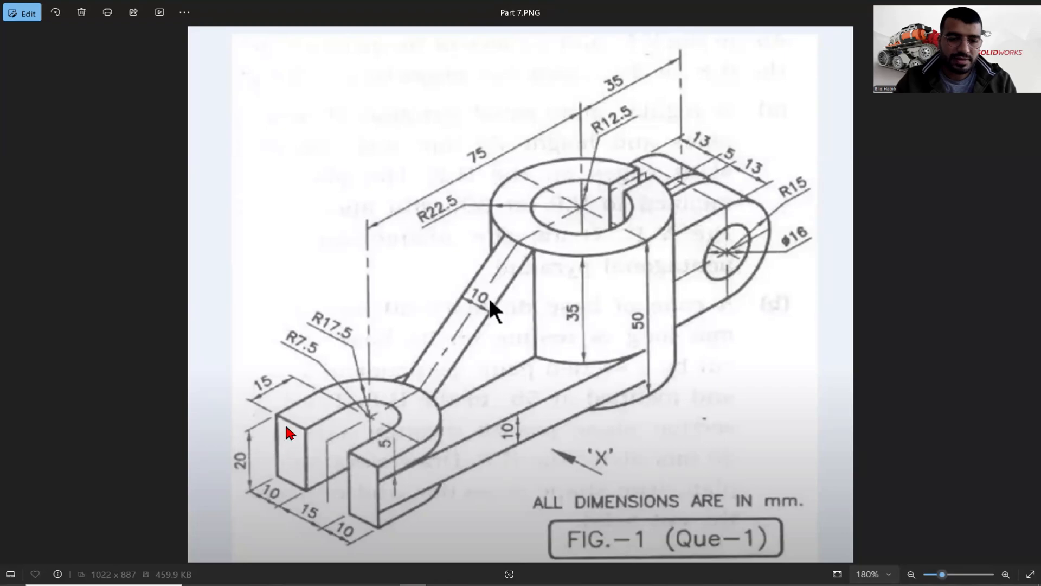
{"action": "key", "text": "alt+Tab"}
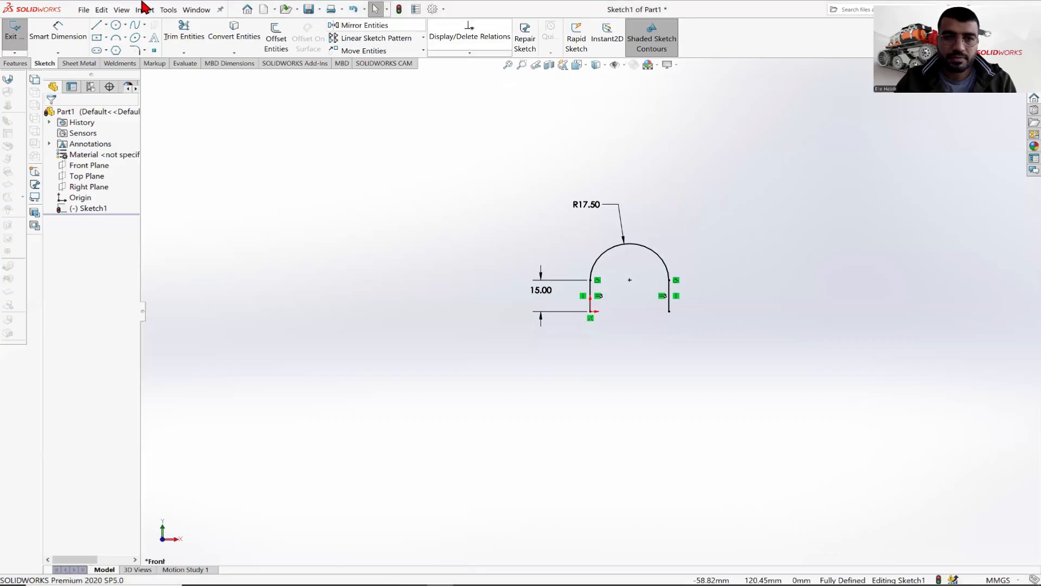
{"action": "left_click", "coordinate": [96, 26]}
{"action": "scroll", "coordinate": [608, 320], "scroll_direction": "down", "scroll_amount": 3}
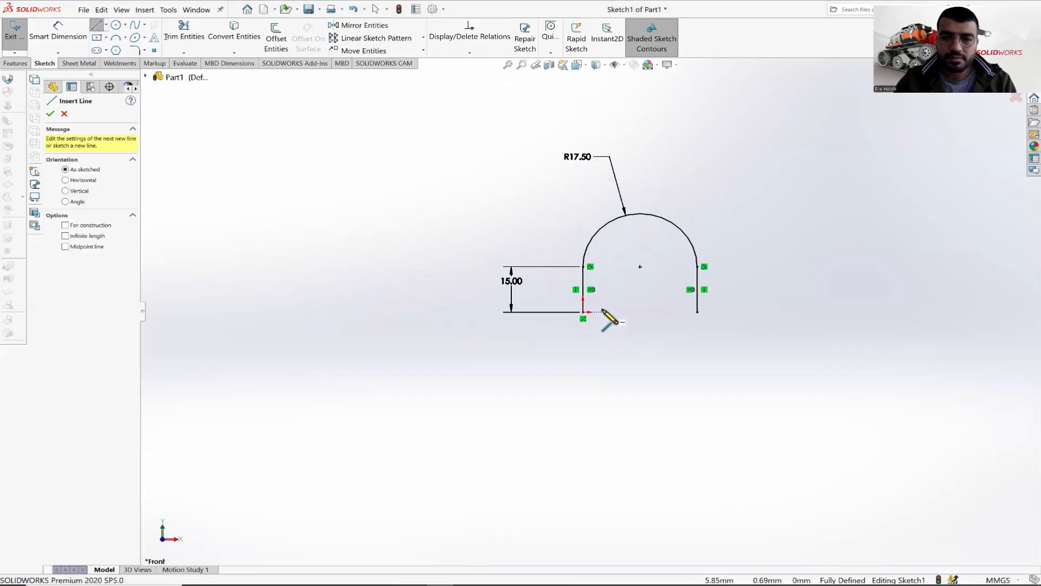
{"action": "left_click", "coordinate": [578, 313]}
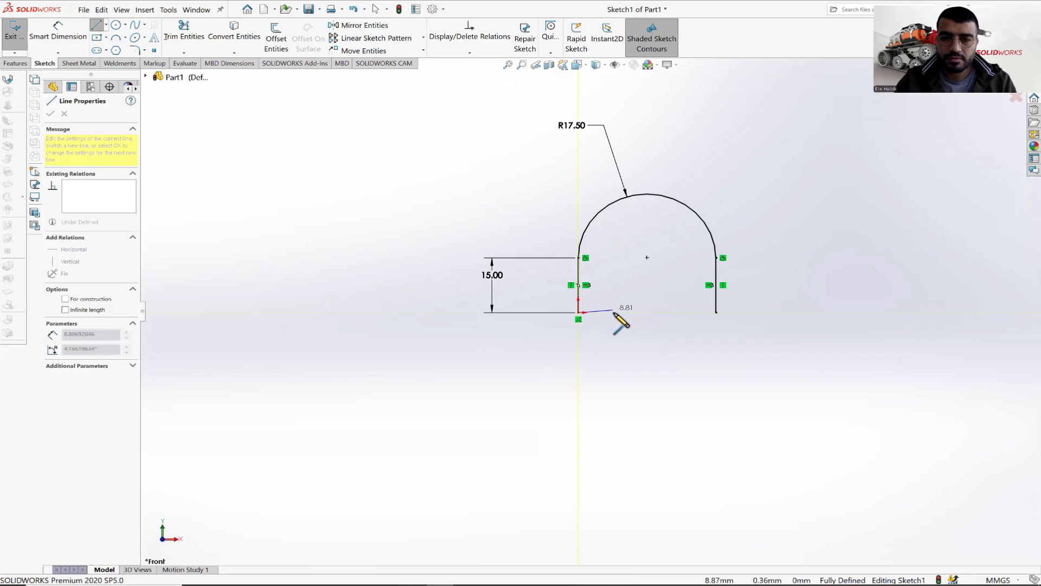
{"action": "left_click", "coordinate": [616, 313]}
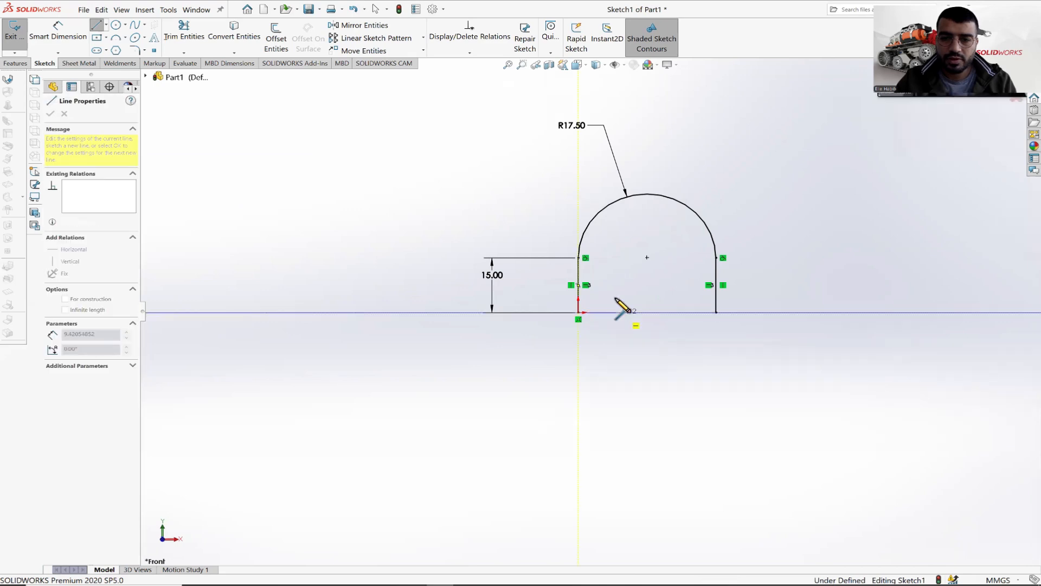
{"action": "right_click", "coordinate": [613, 277]}
{"action": "left_click", "coordinate": [625, 284]}
Step: Sketch a horizontal line about 12 mm long inward from the lower end of the vertical line opposite the origin
{"action": "left_click", "coordinate": [96, 26]}
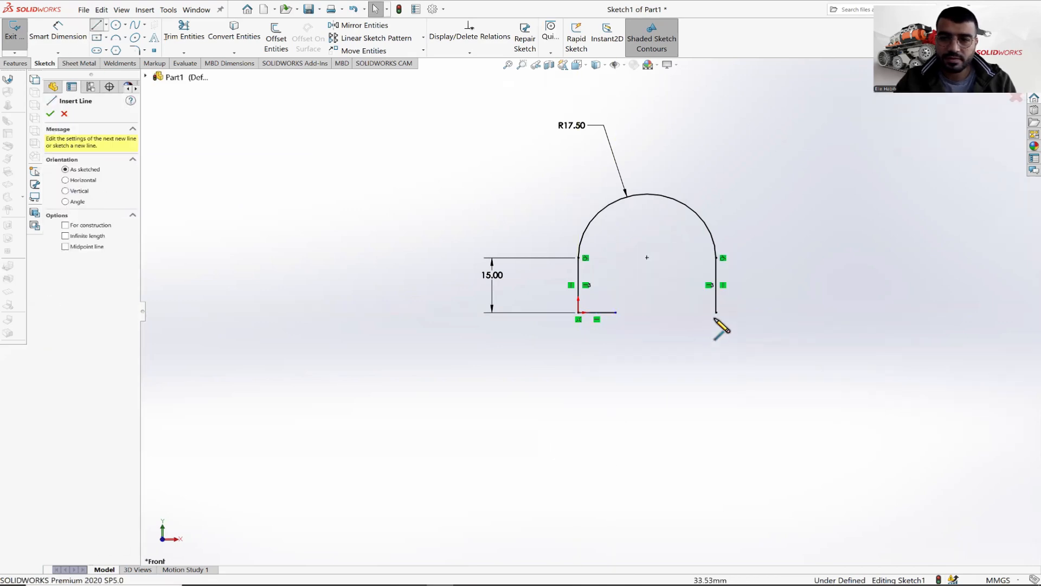
{"action": "left_click", "coordinate": [716, 313]}
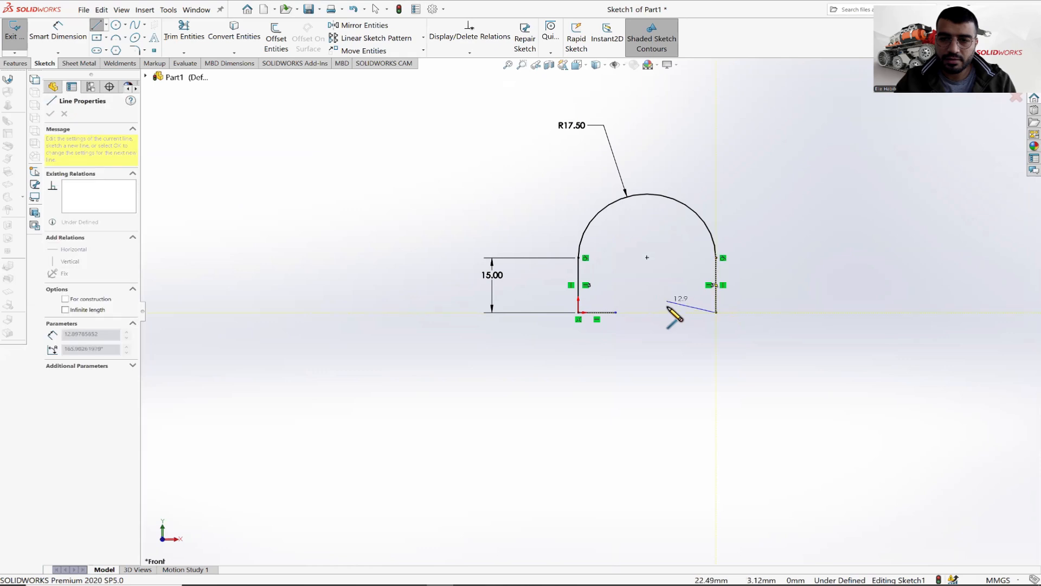
{"action": "left_click", "coordinate": [670, 313]}
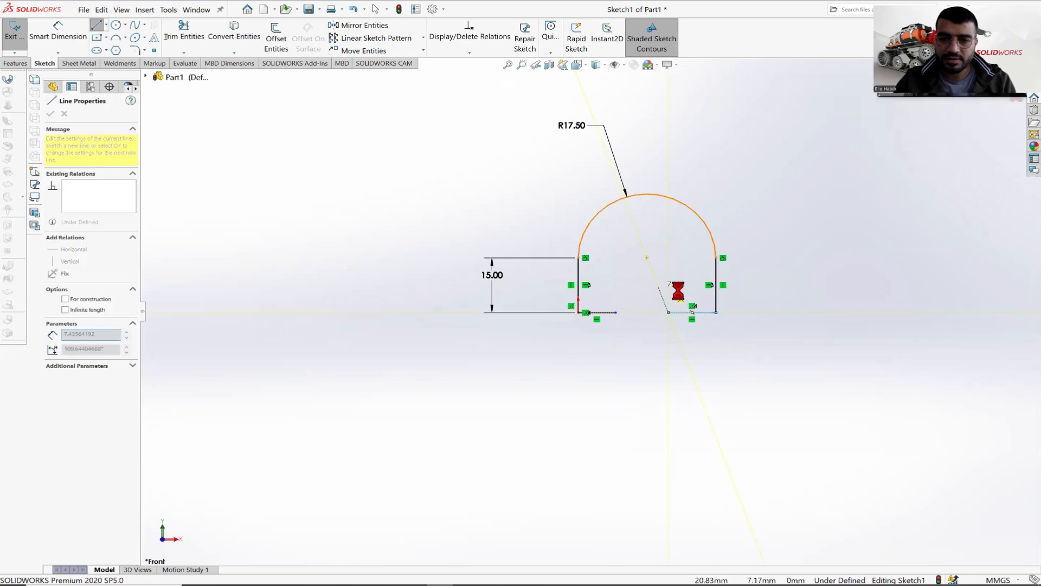
{"action": "key", "text": "Escape"}
Step: Consult the reference drawing and dimension the horizontal line at the origin to 10 mm
{"action": "scroll", "coordinate": [616, 311], "scroll_direction": "down", "scroll_amount": 2}
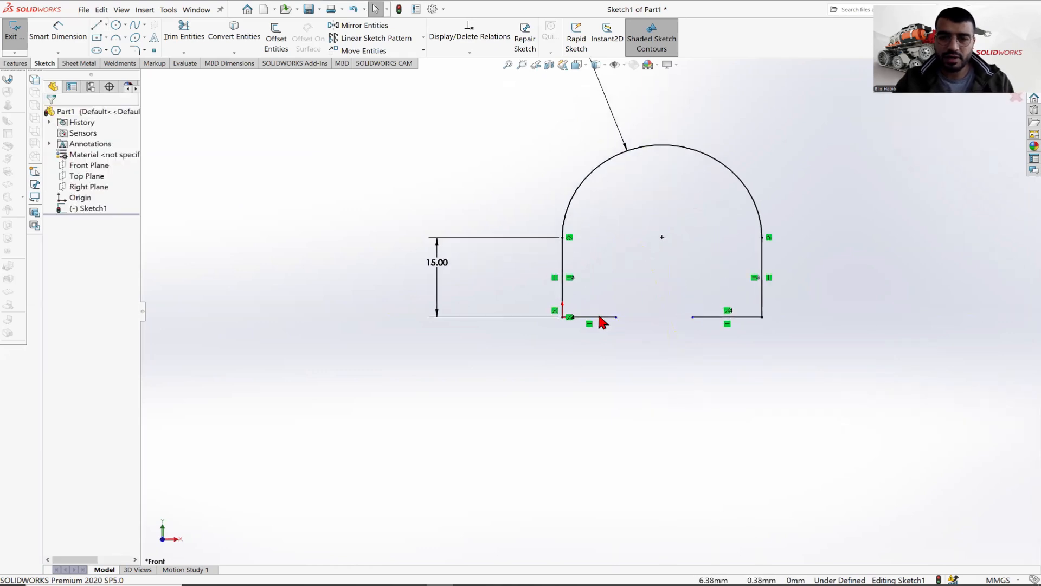
{"action": "left_click", "coordinate": [601, 319]}
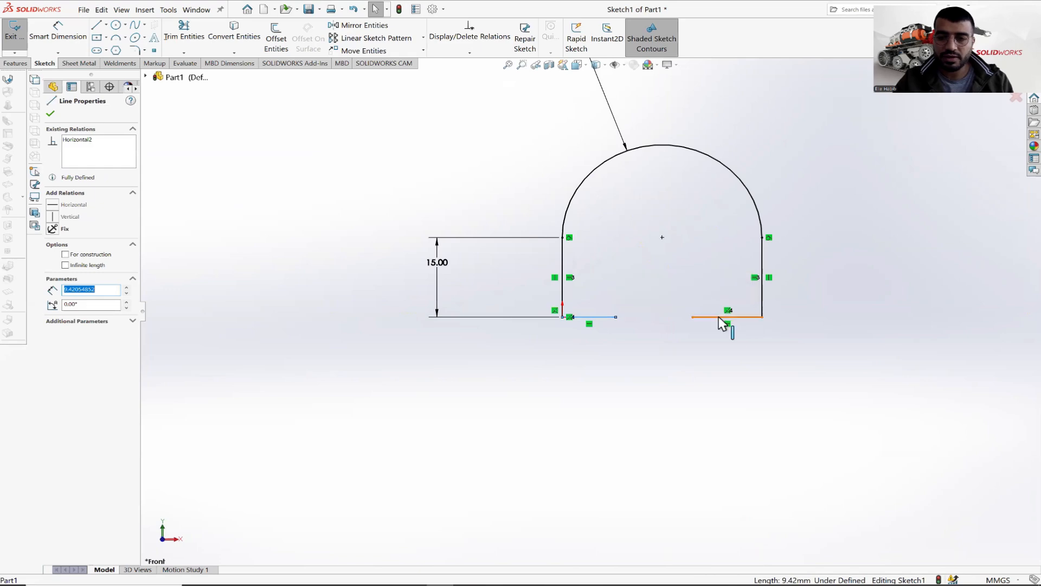
{"action": "left_click", "coordinate": [713, 317], "text": "ctrl"}
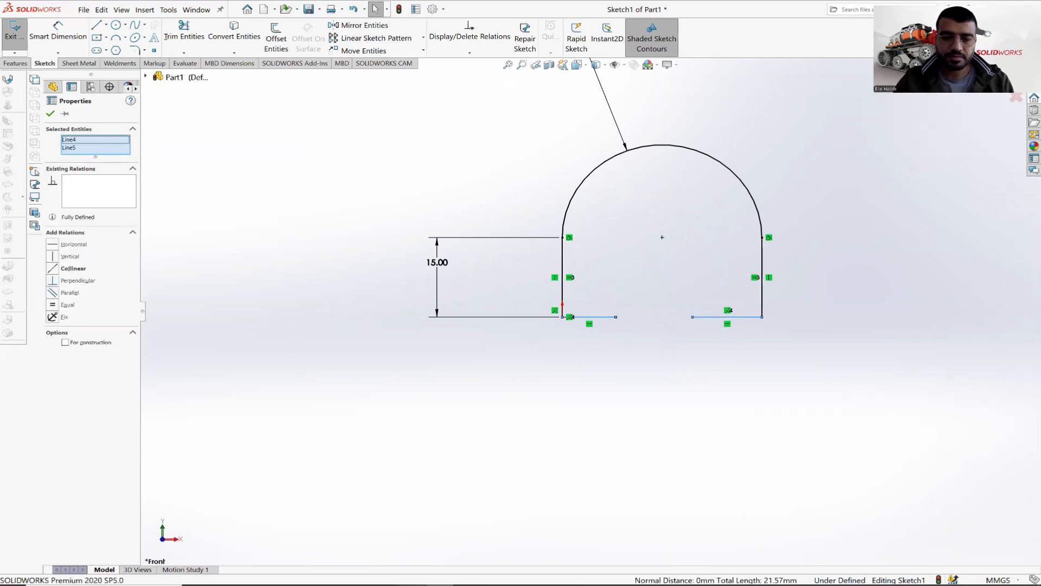
{"action": "key", "text": "alt+Tab"}
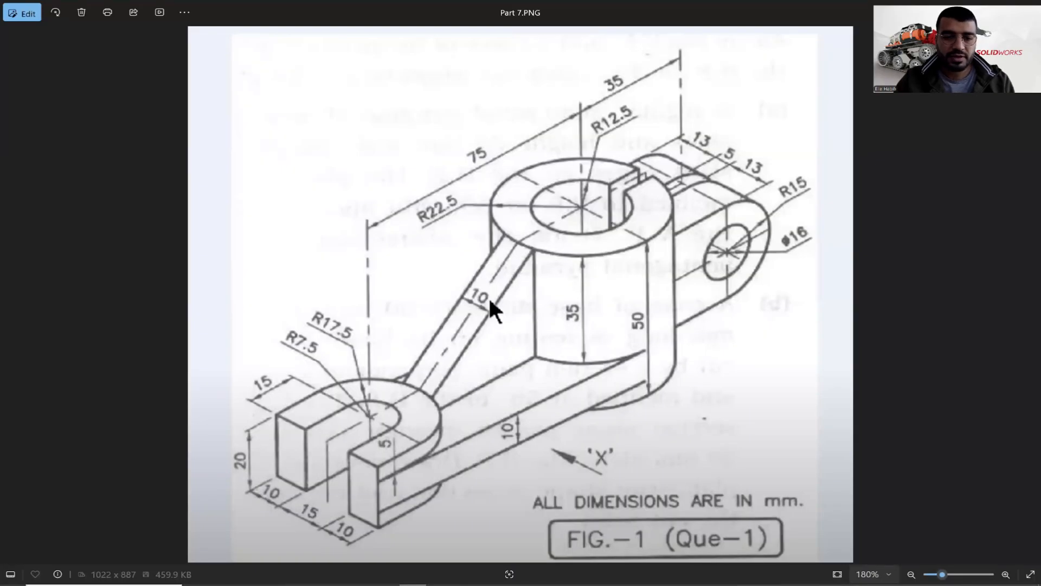
{"action": "key", "text": "alt+Tab"}
{"action": "left_click", "coordinate": [55, 38]}
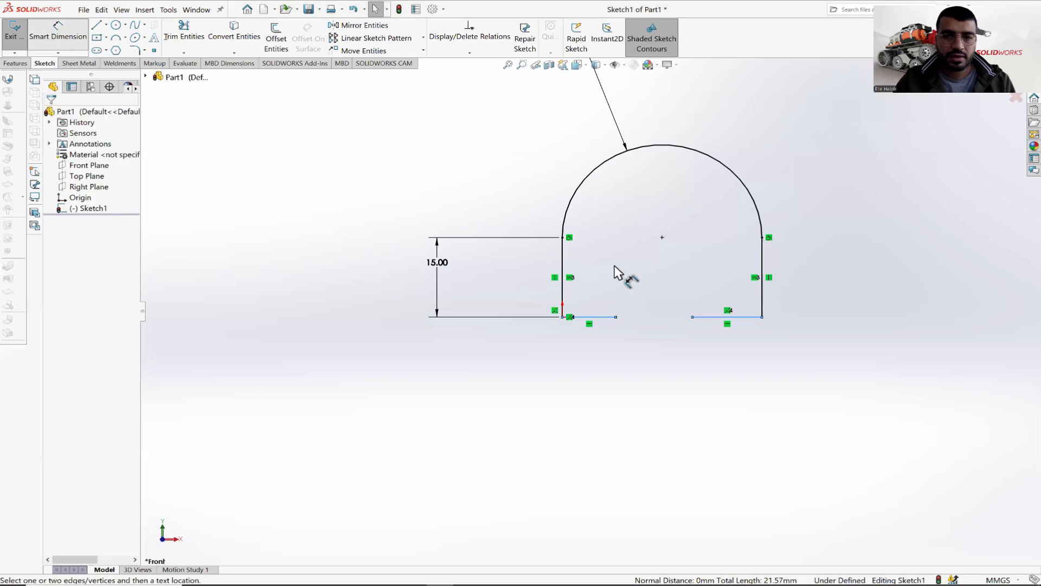
{"action": "left_click", "coordinate": [609, 318]}
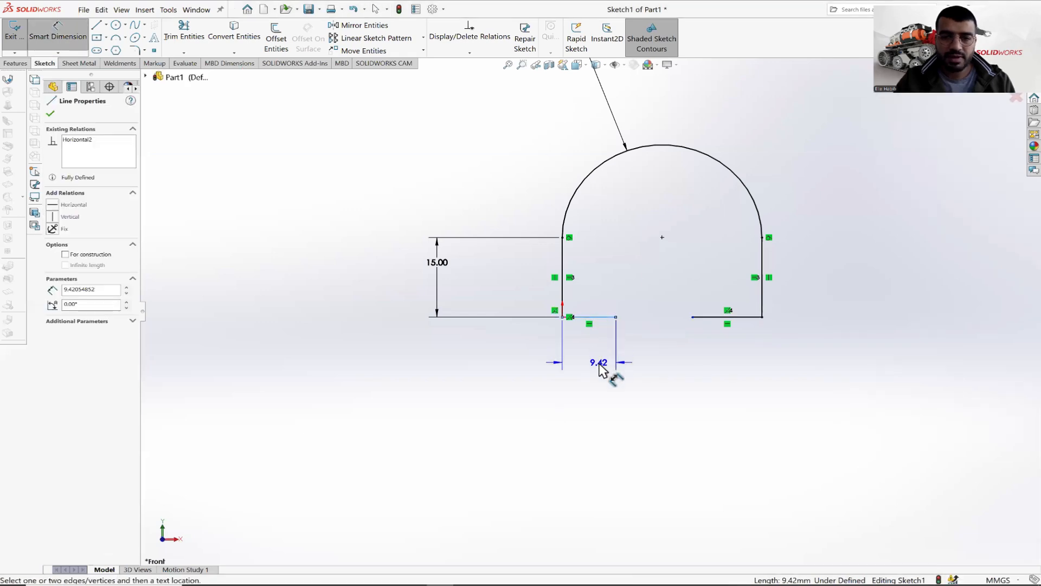
{"action": "left_click", "coordinate": [601, 364]}
{"action": "type", "text": "10"}
{"action": "key", "text": "Return"}
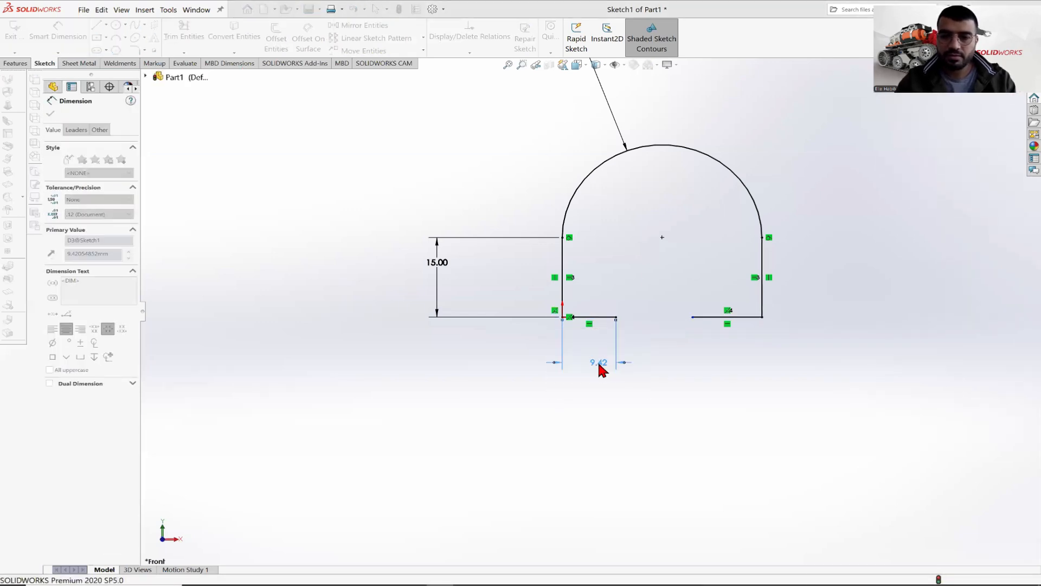
{"action": "left_click", "coordinate": [51, 115]}
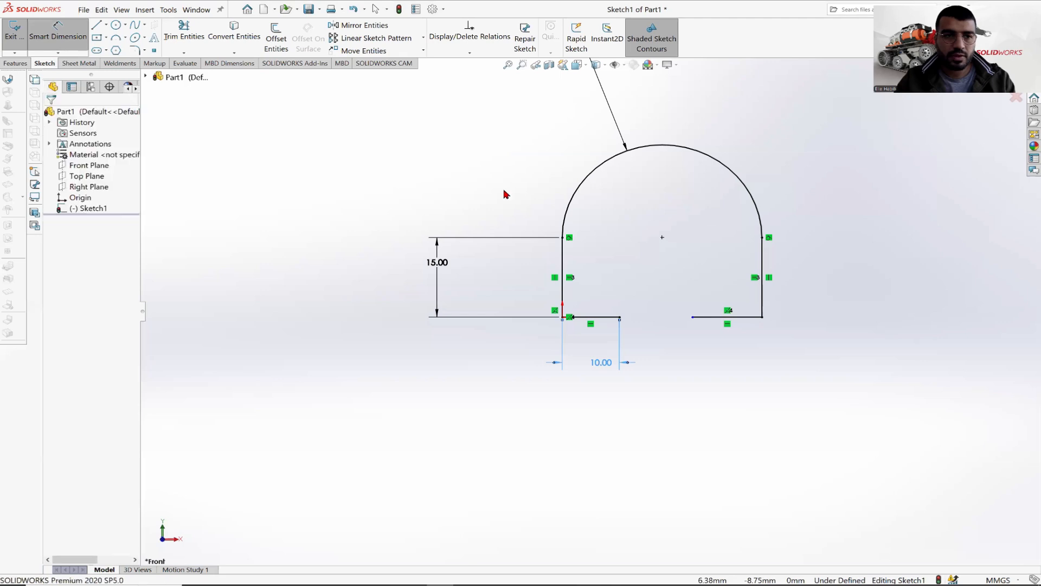
Step: Add an Equal relation between the two short horizontal lines at the base of the profile
{"action": "left_click", "coordinate": [606, 318]}
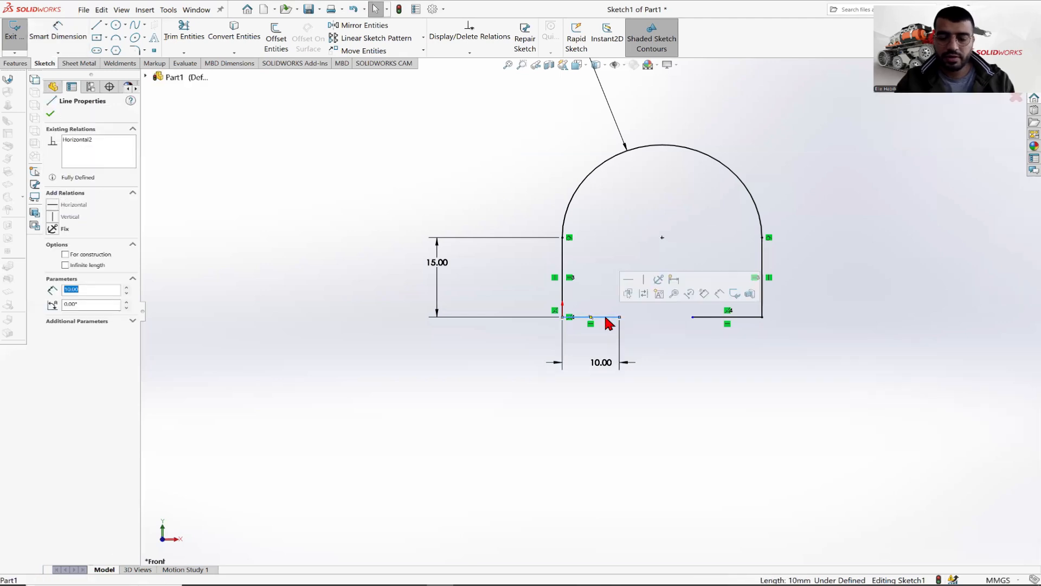
{"action": "left_click", "coordinate": [732, 317], "text": "ctrl"}
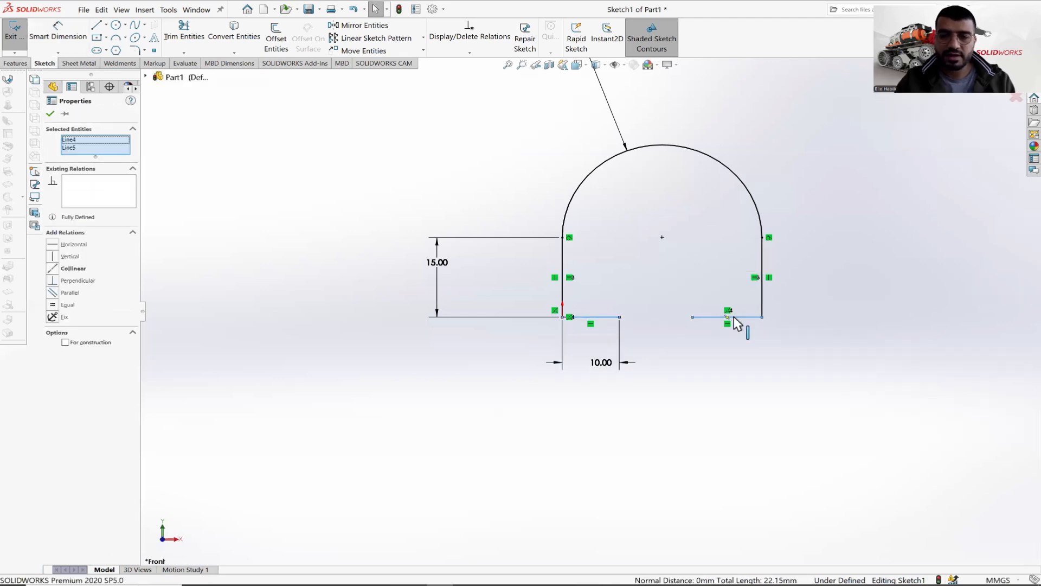
{"action": "left_click", "coordinate": [67, 305]}
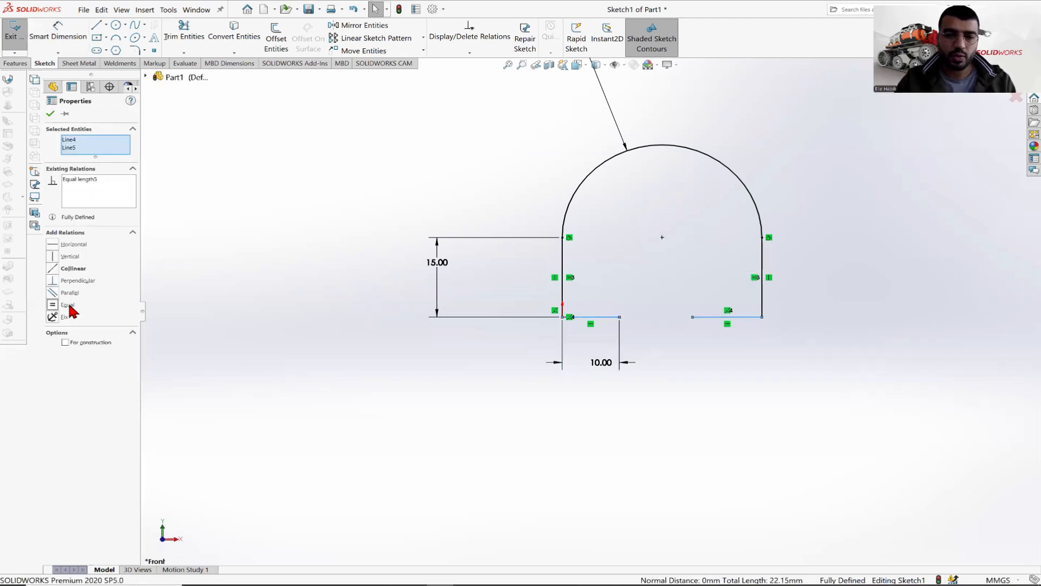
{"action": "left_click", "coordinate": [50, 113]}
Step: Close the profile with an inner vertical line, a tangent arc of about 7.5 mm radius and a vertical line to the opposite base line
{"action": "key", "text": "f"}
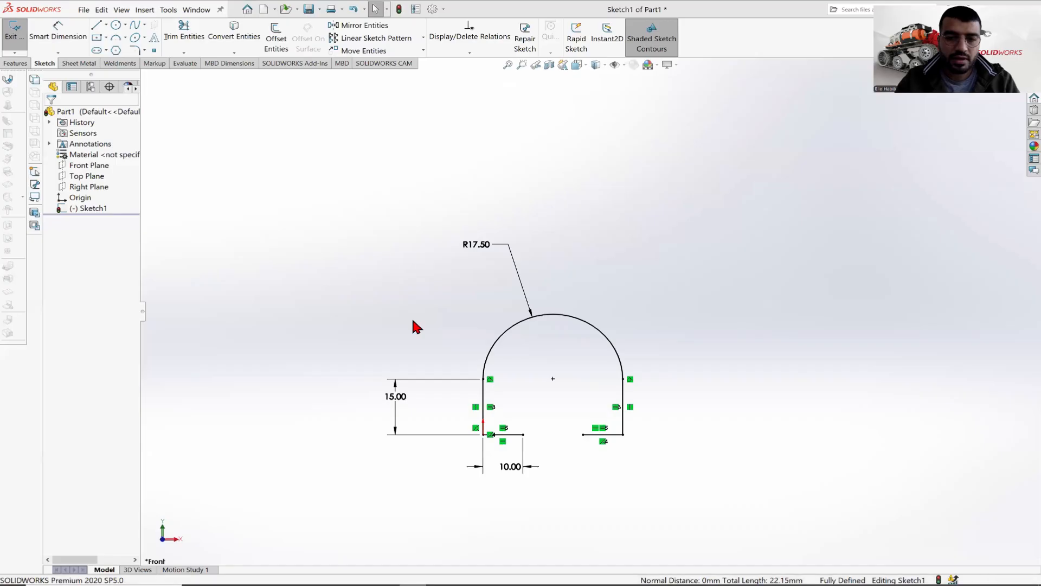
{"action": "left_click", "coordinate": [524, 435]}
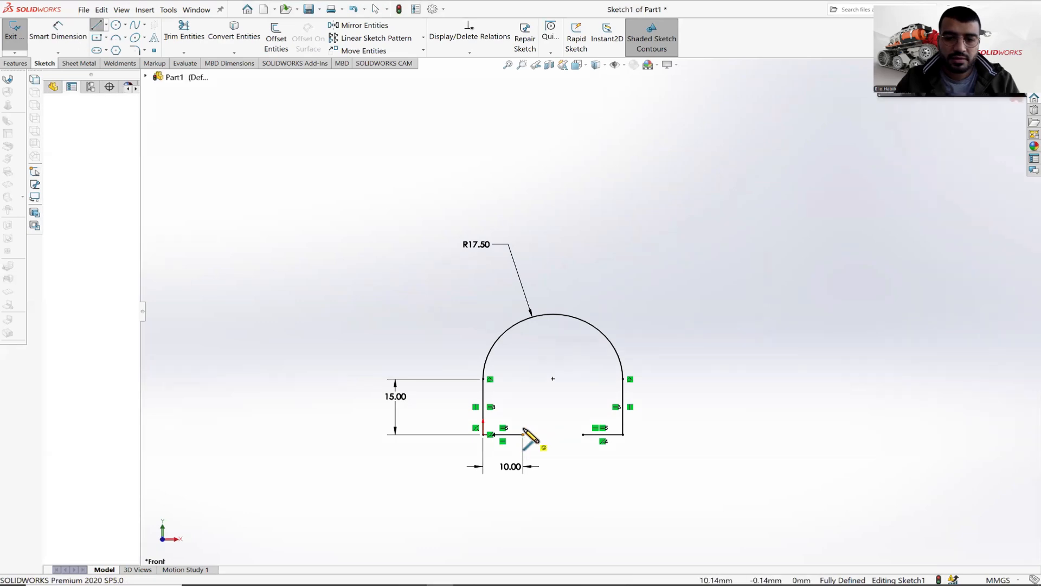
{"action": "left_click", "coordinate": [524, 379]}
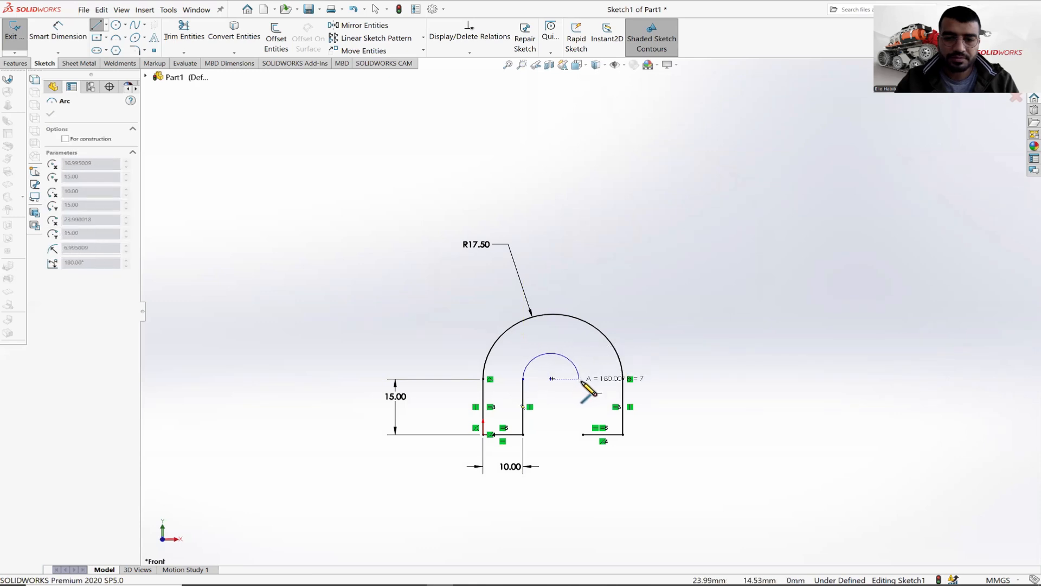
{"action": "left_click", "coordinate": [583, 379]}
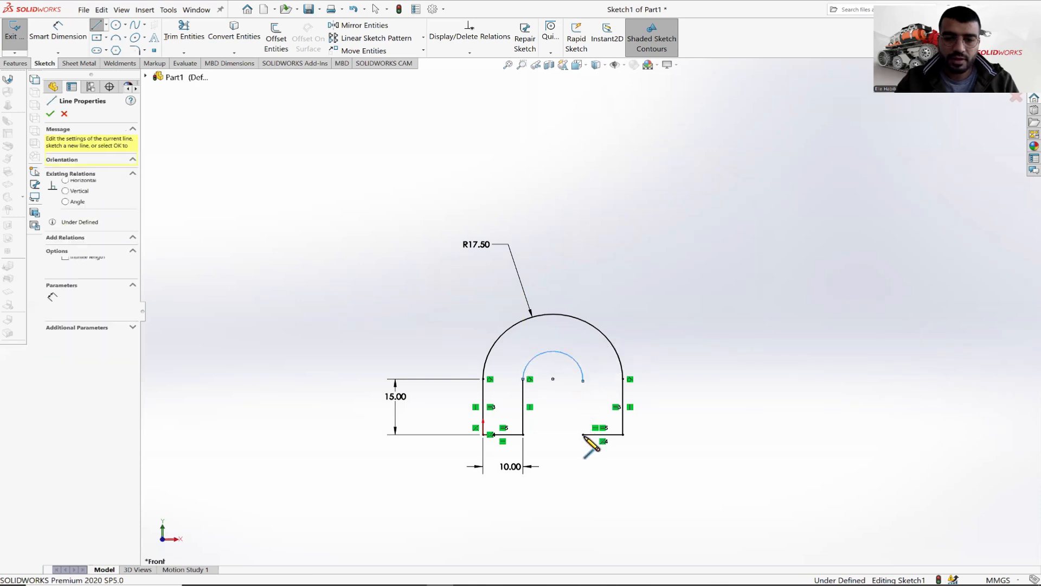
{"action": "left_click", "coordinate": [583, 435]}
{"action": "right_click", "coordinate": [663, 263]}
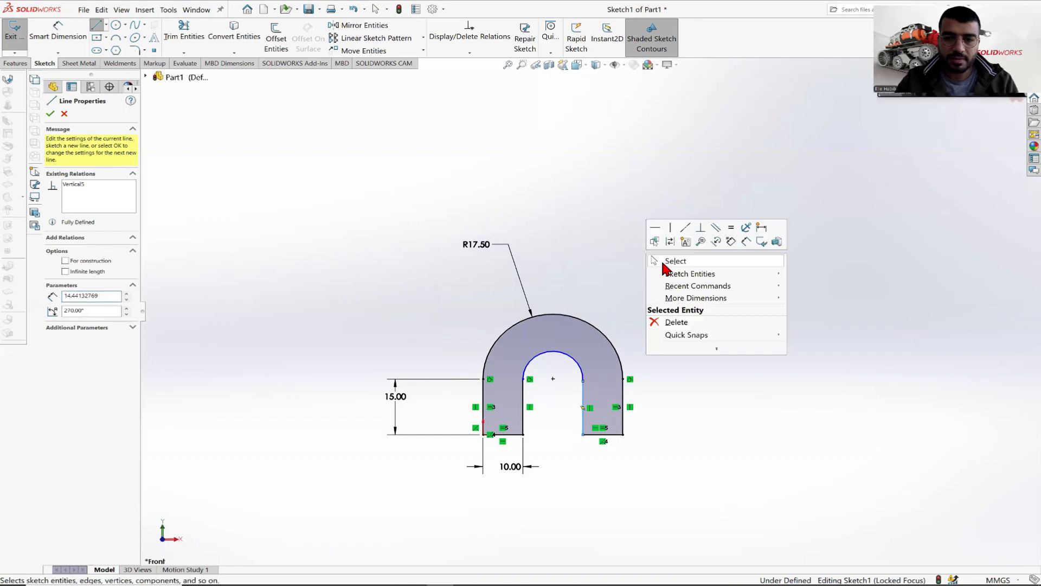
{"action": "left_click", "coordinate": [676, 261]}
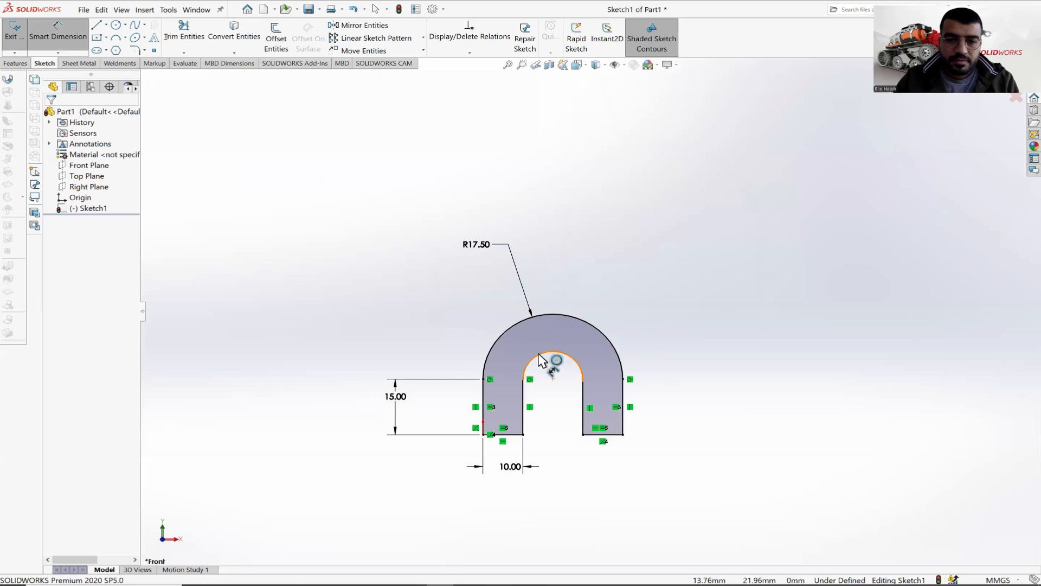
Step: Dimension the inner arc's radius to 7.5 mm
{"action": "left_click", "coordinate": [566, 354]}
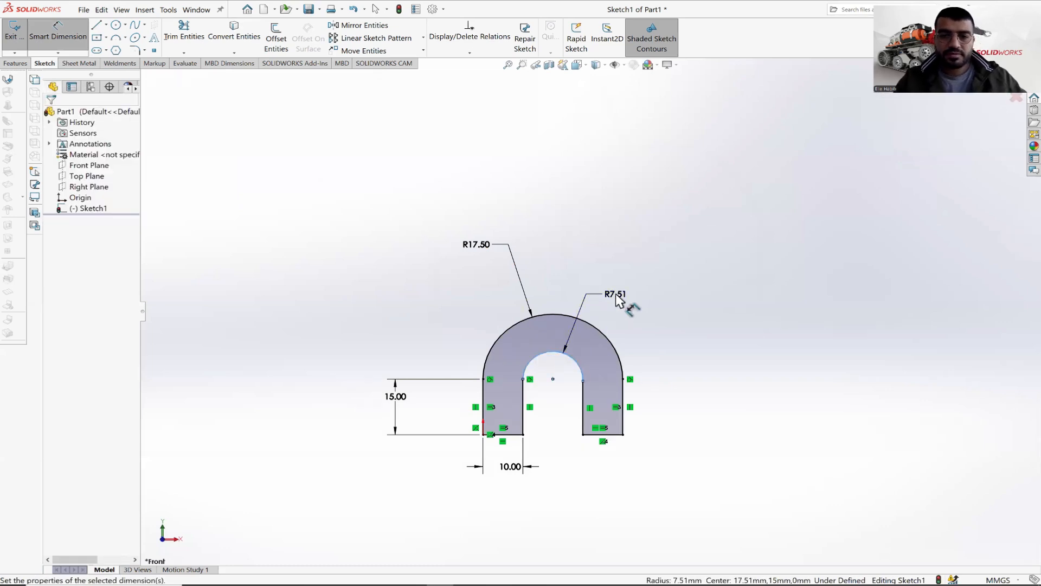
{"action": "left_click", "coordinate": [618, 301]}
{"action": "type", "text": "7.5"}
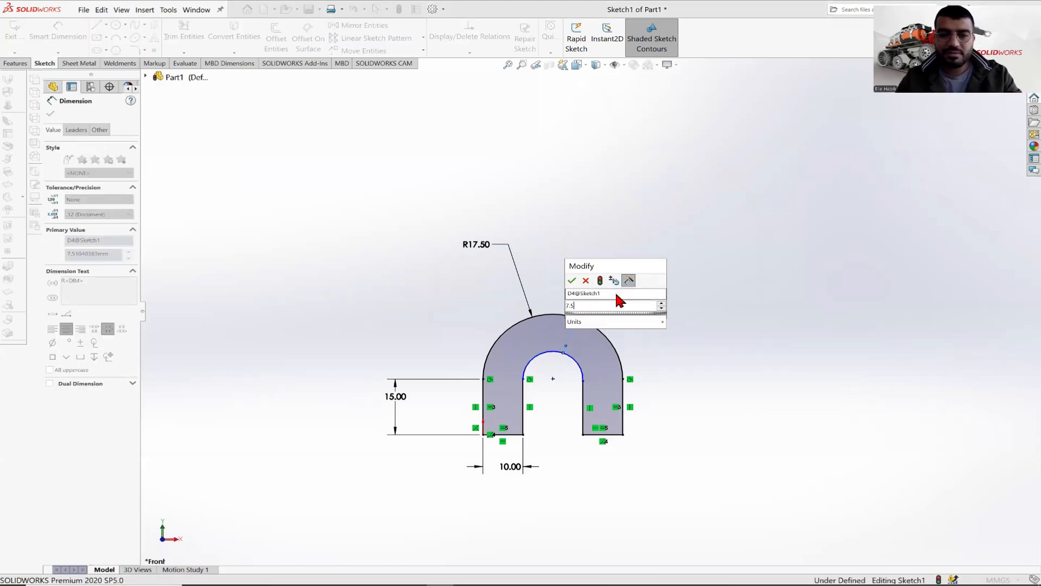
{"action": "key", "text": "Return"}
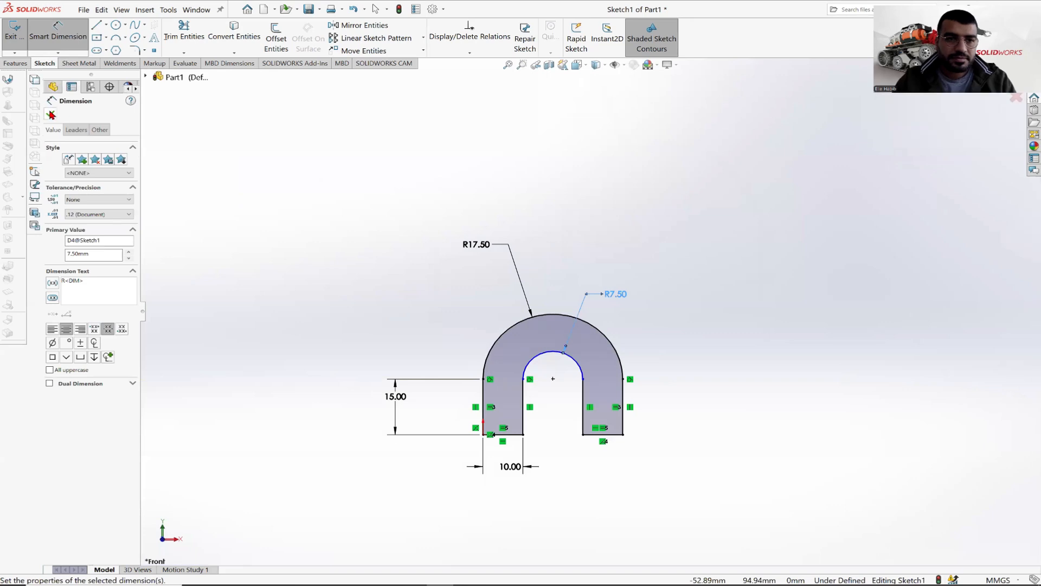
{"action": "left_click", "coordinate": [47, 112]}
{"action": "key", "text": "Escape"}
Step: Try an Equal relation between the two inner vertical lines and delete it again
{"action": "left_click", "coordinate": [522, 396]}
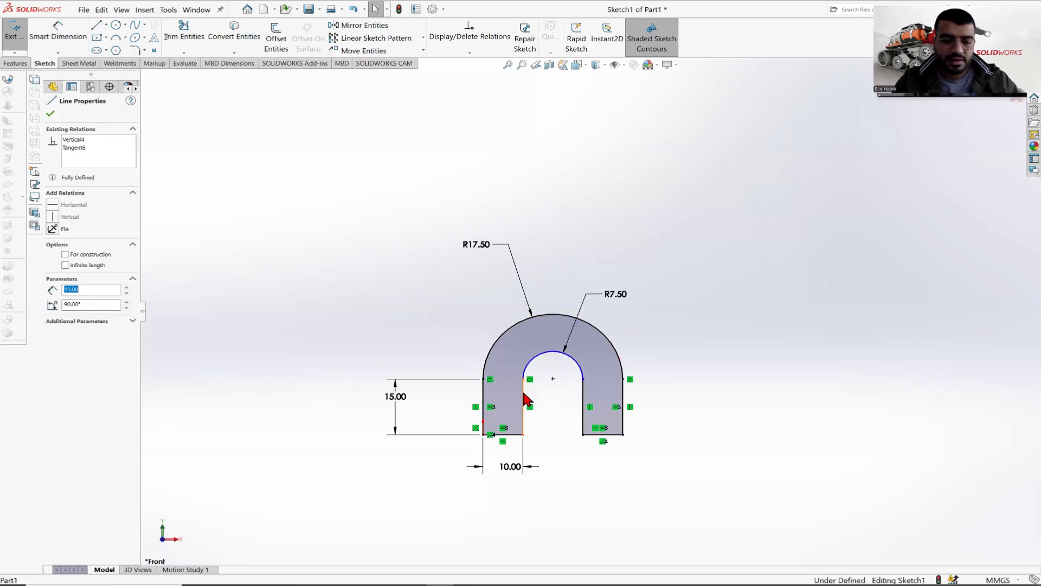
{"action": "left_click", "coordinate": [584, 388], "text": "ctrl"}
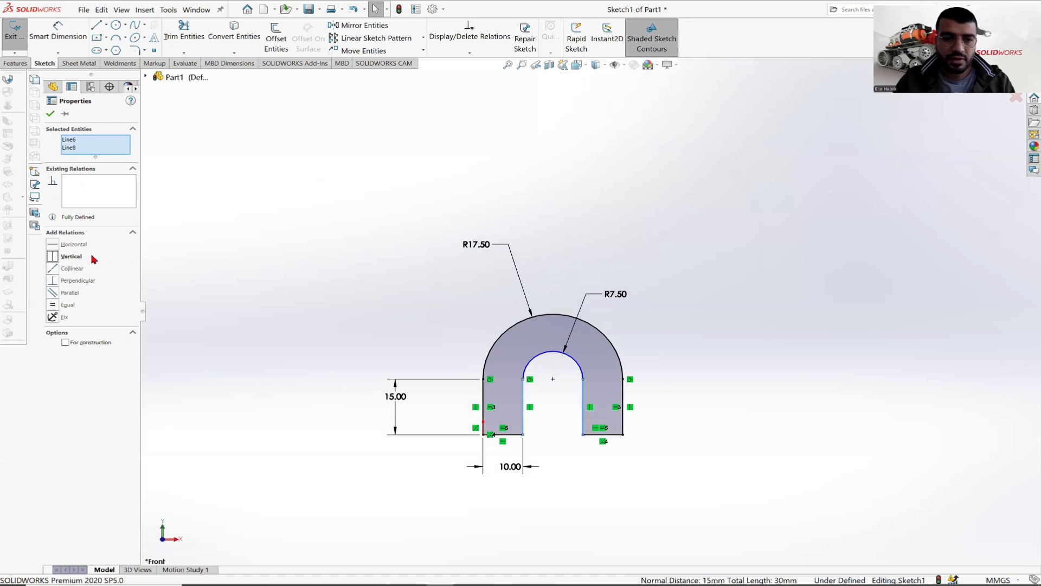
{"action": "left_click", "coordinate": [67, 305]}
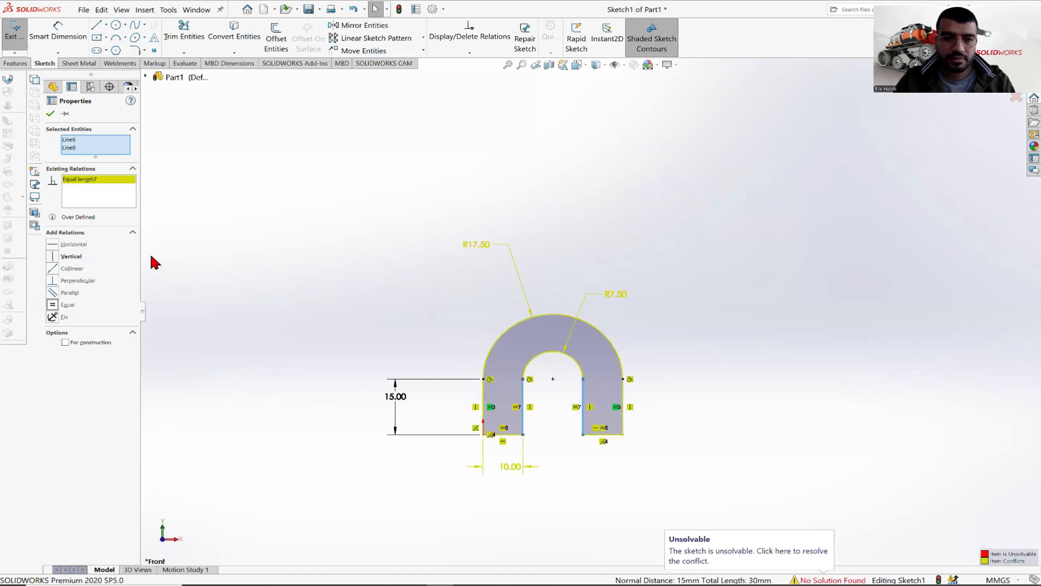
{"action": "right_click", "coordinate": [87, 187]}
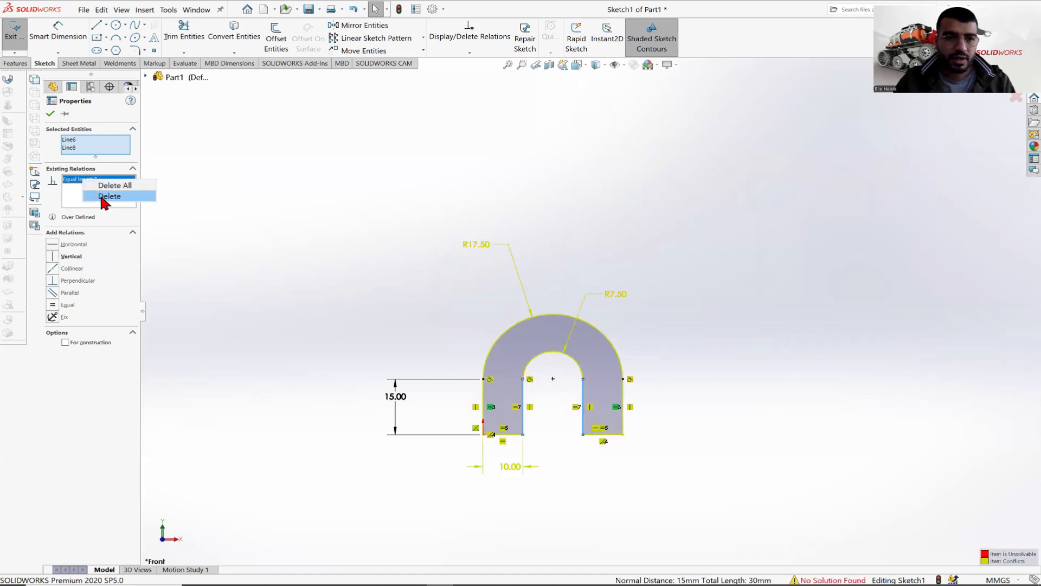
{"action": "left_click", "coordinate": [104, 201]}
{"action": "left_click", "coordinate": [243, 224]}
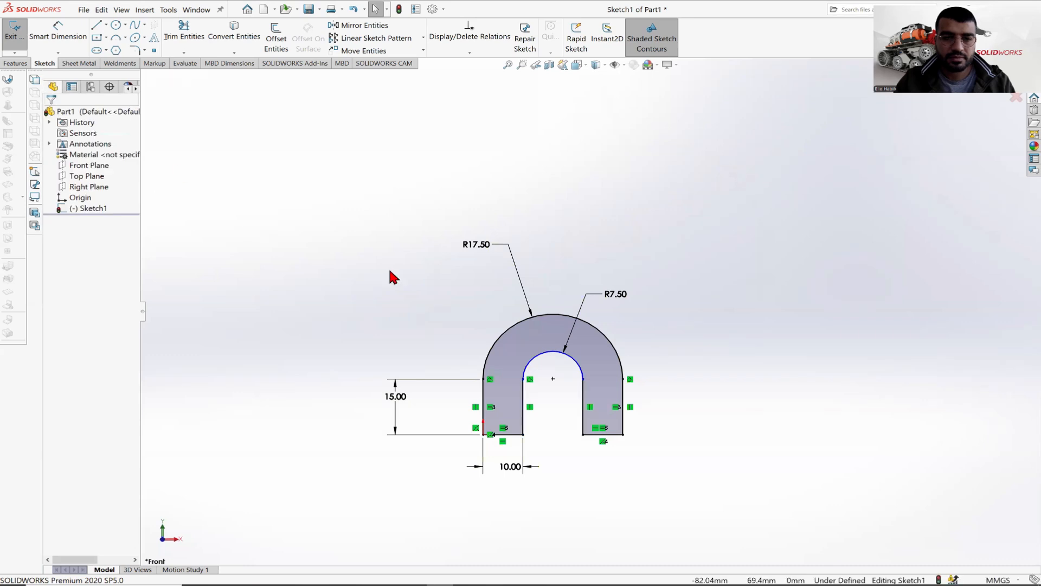
Step: Test the freedom of the inner arc by shifting its end point slightly, and check the fork's lengths in the reference drawing
{"action": "scroll", "coordinate": [647, 348], "scroll_direction": "down", "scroll_amount": 1}
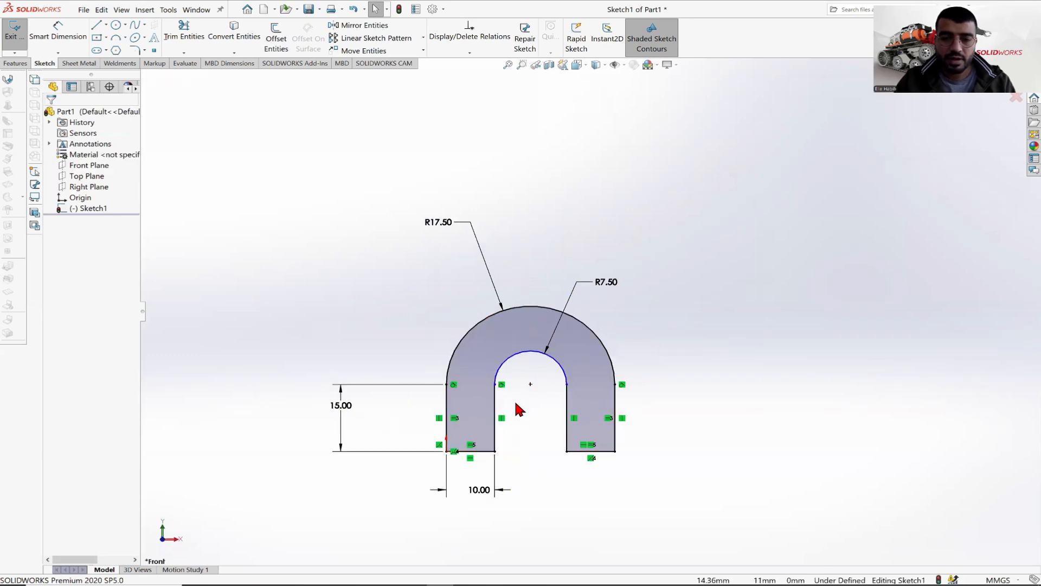
{"action": "mouse_move", "coordinate": [499, 389]}
{"action": "left_mouse_down"}
{"action": "mouse_move", "coordinate": [493, 405]}
{"action": "mouse_move", "coordinate": [495, 386]}
{"action": "left_mouse_up"}
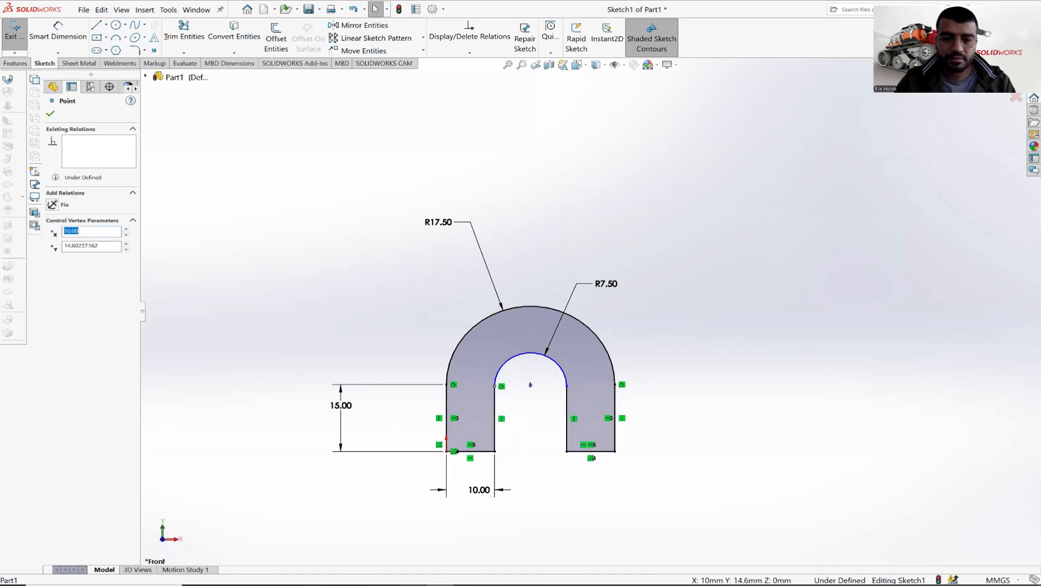
{"action": "key", "text": "alt+Tab"}
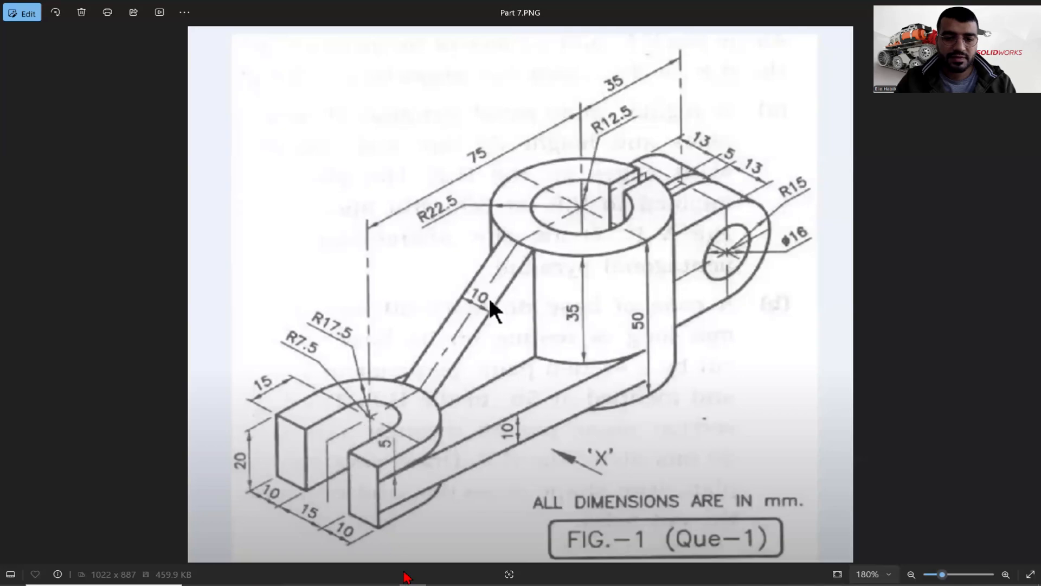
{"action": "key", "text": "alt+Tab"}
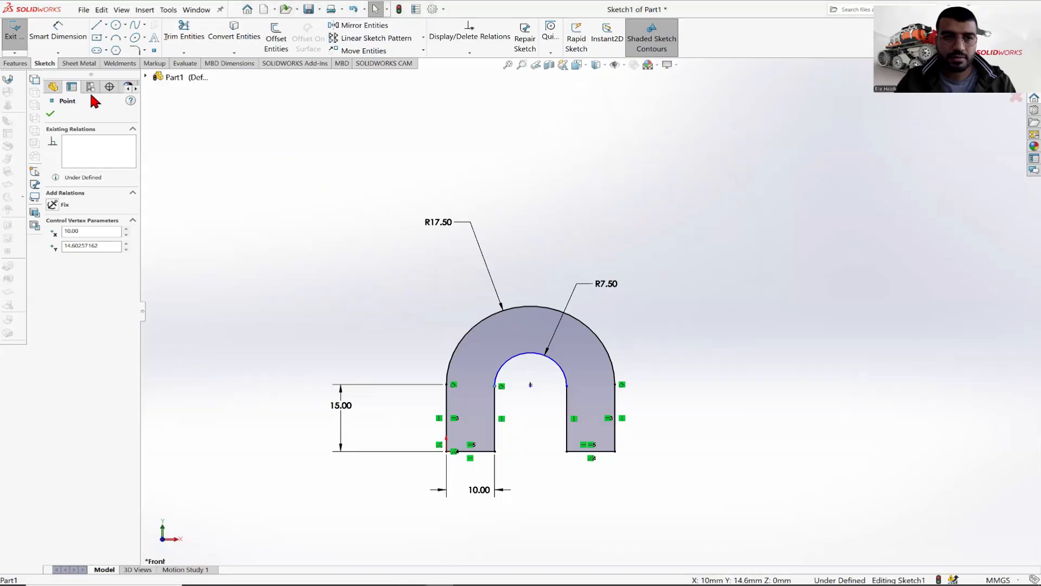
Step: Dimension the inner vertical line on the side opposite the origin to 15 mm
{"action": "left_click", "coordinate": [58, 33]}
{"action": "left_click", "coordinate": [568, 406]}
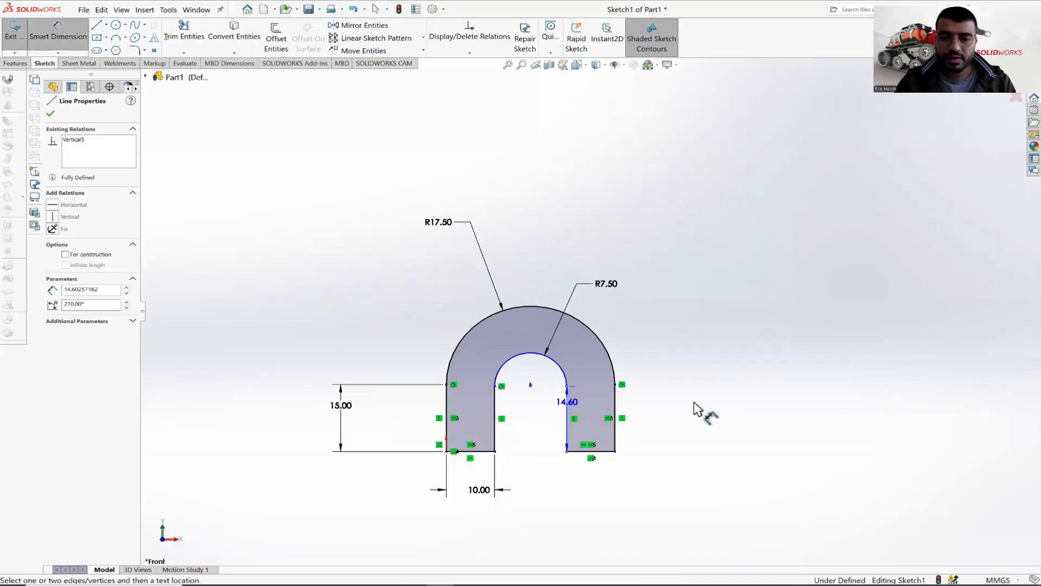
{"action": "left_click", "coordinate": [696, 407]}
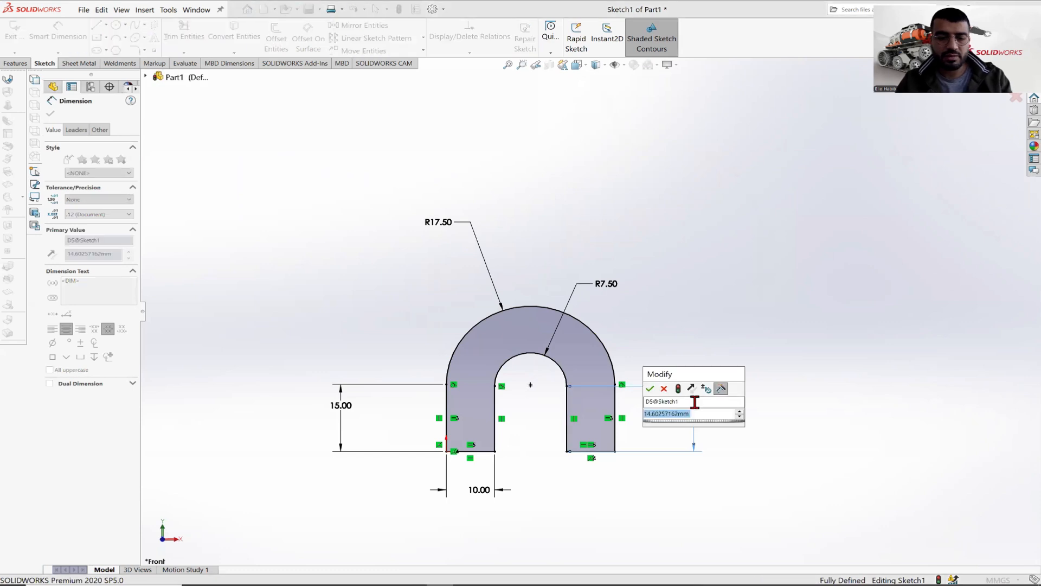
{"action": "key", "text": "Return"}
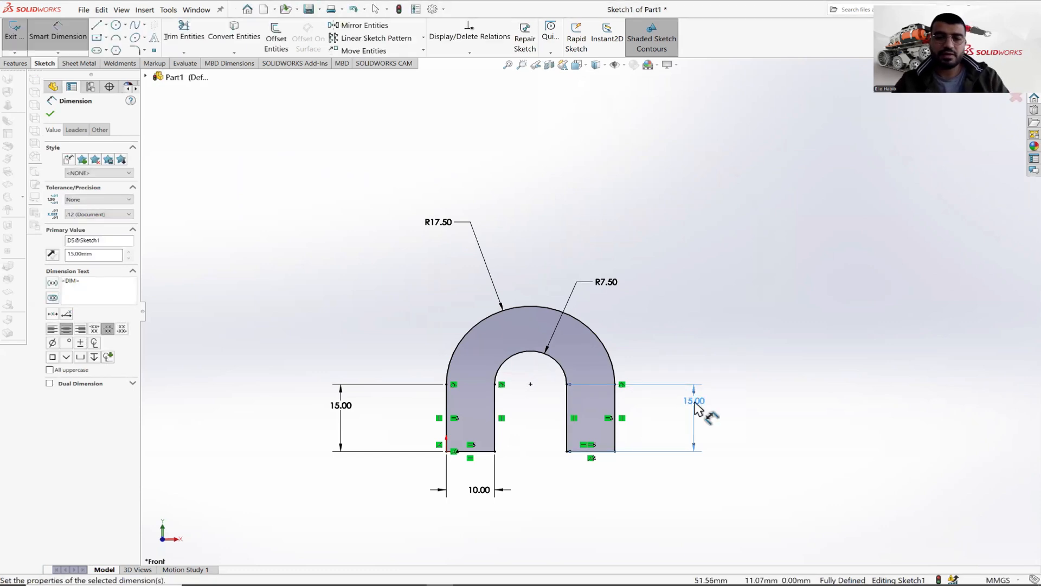
{"action": "left_click", "coordinate": [51, 114]}
{"action": "key", "text": "Escape"}
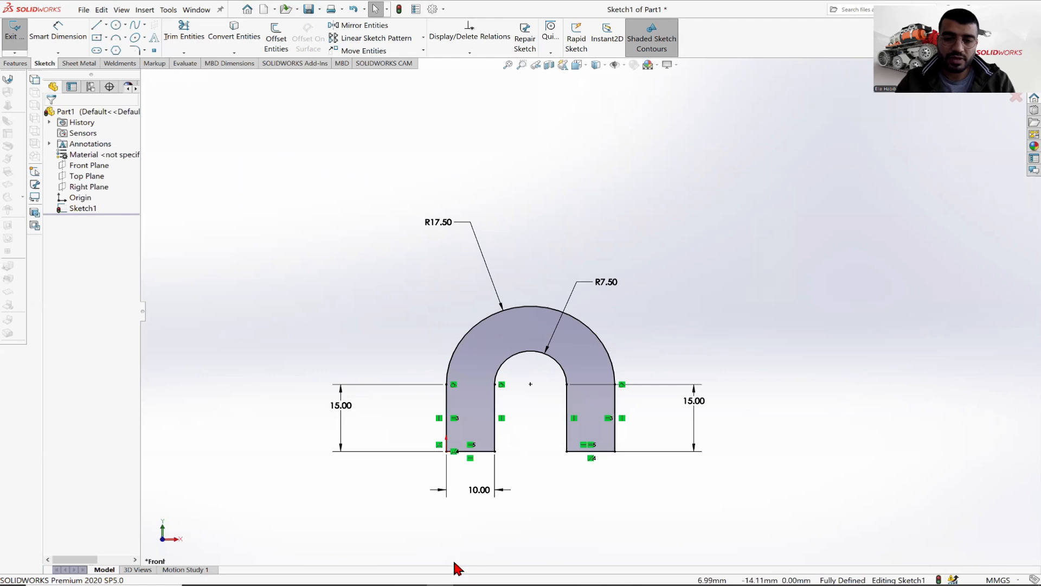
{"action": "mouse_move", "coordinate": [570, 365]}
{"action": "middle_mouse_down"}
{"action": "mouse_move", "coordinate": [499, 374]}
{"action": "mouse_move", "coordinate": [528, 379]}
{"action": "mouse_move", "coordinate": [534, 402]}
{"action": "middle_mouse_up"}
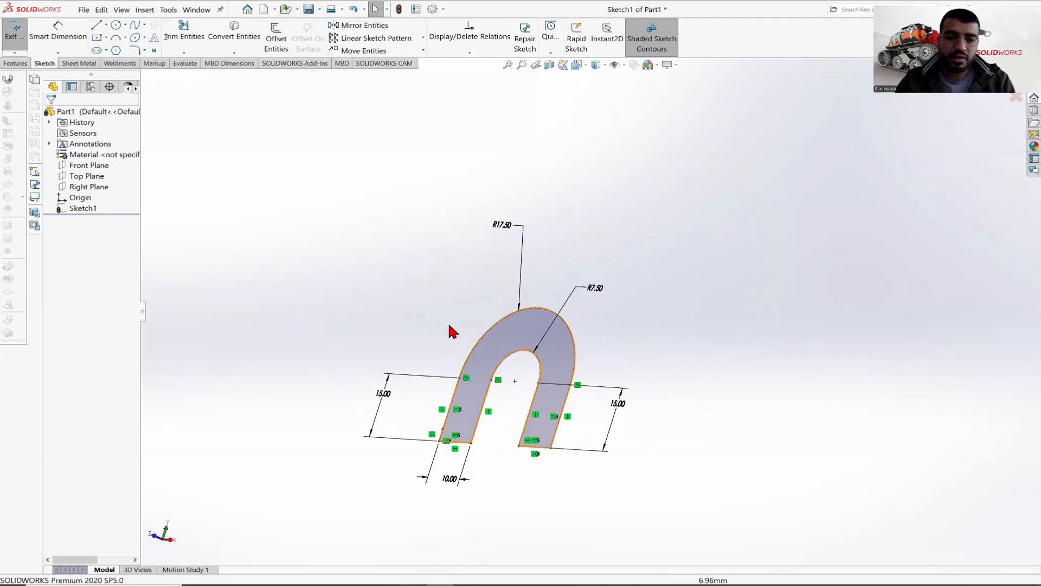
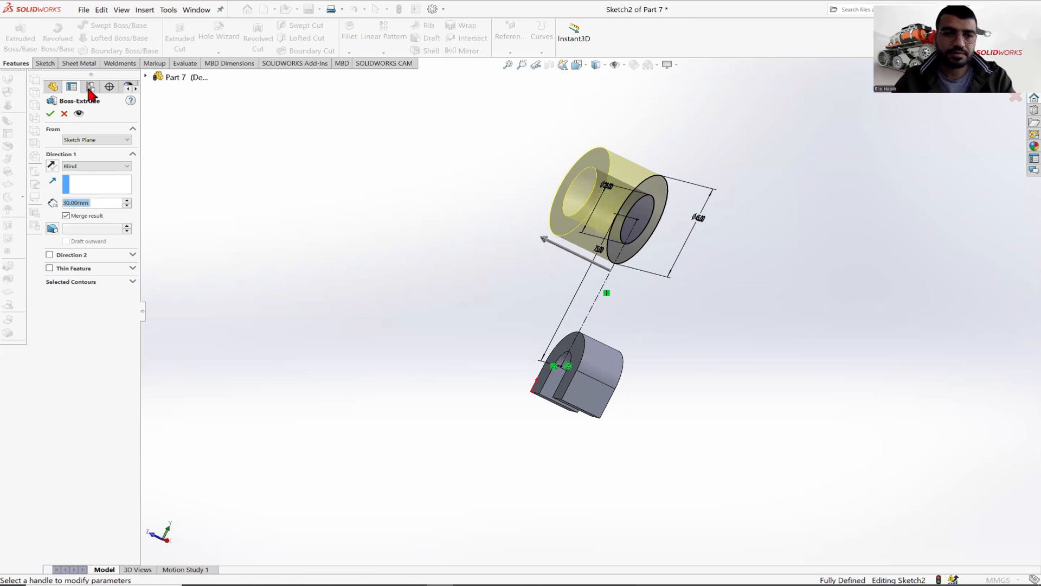
Step: Extrude the ring sketch 30 mm blind and check the ring's height against the fork in the reference drawing
{"action": "left_click", "coordinate": [50, 113]}
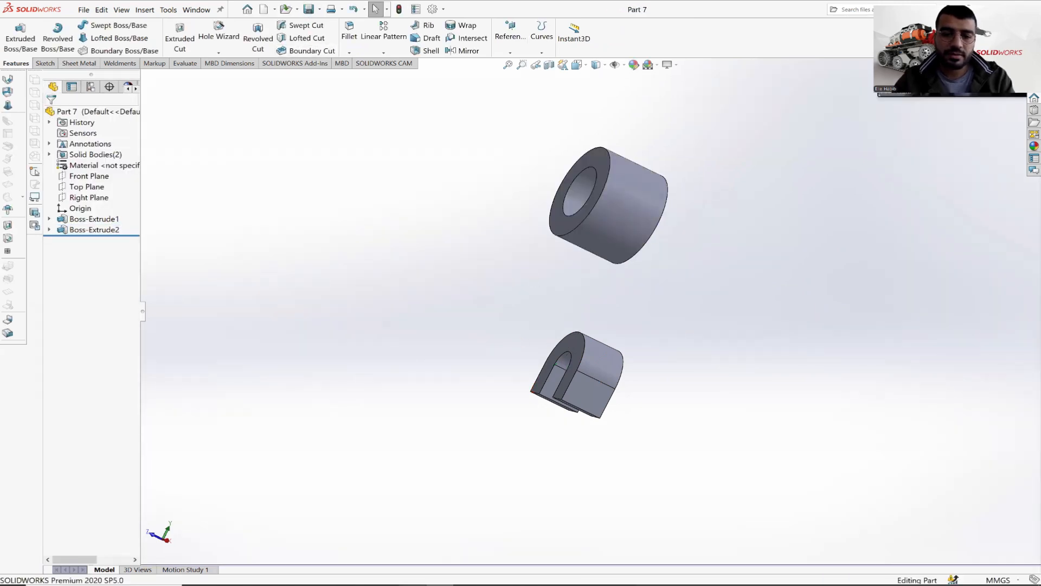
{"action": "mouse_move", "coordinate": [440, 583]}
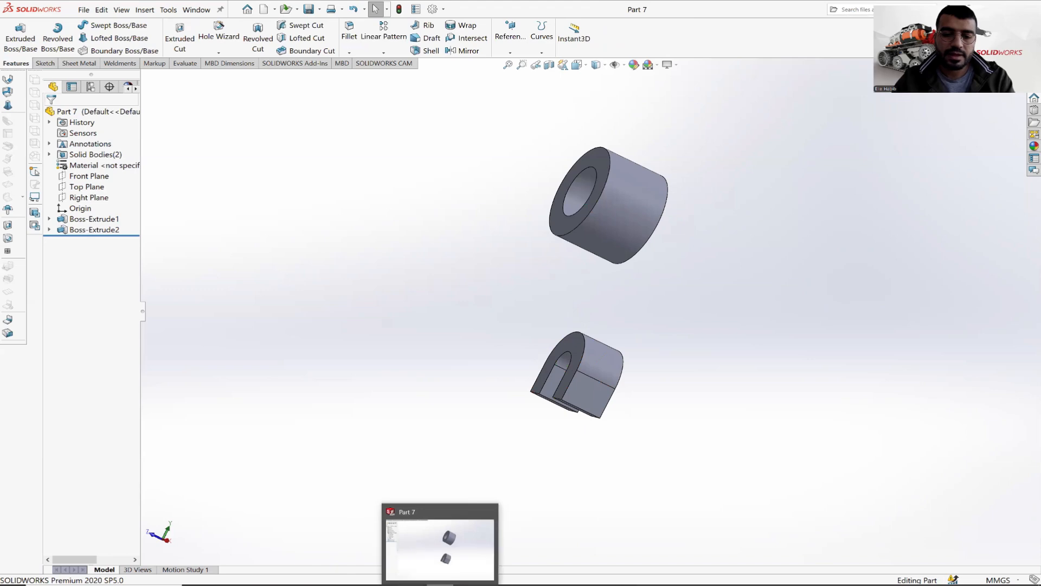
{"action": "left_click", "coordinate": [413, 584]}
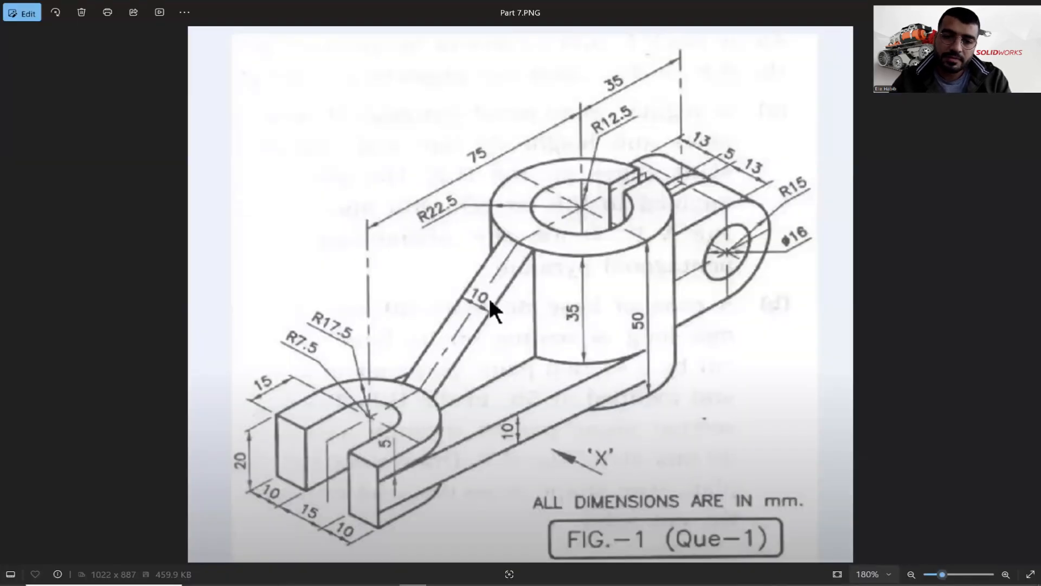
{"action": "key", "text": "alt+Tab"}
{"action": "key", "text": "alt+Tab"}
{"action": "key", "text": "alt+Tab"}
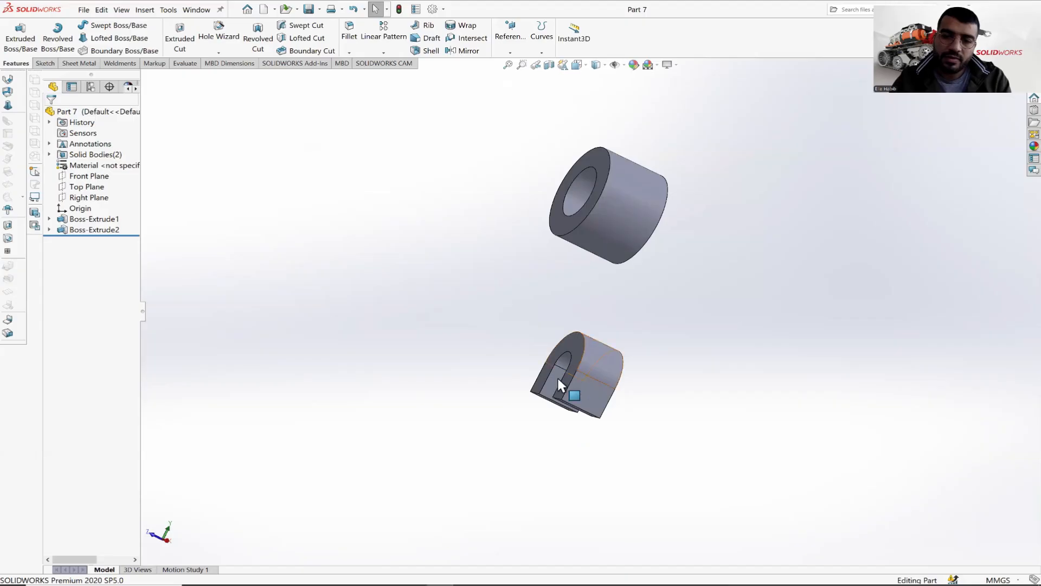
{"action": "left_click", "coordinate": [1040, 585]}
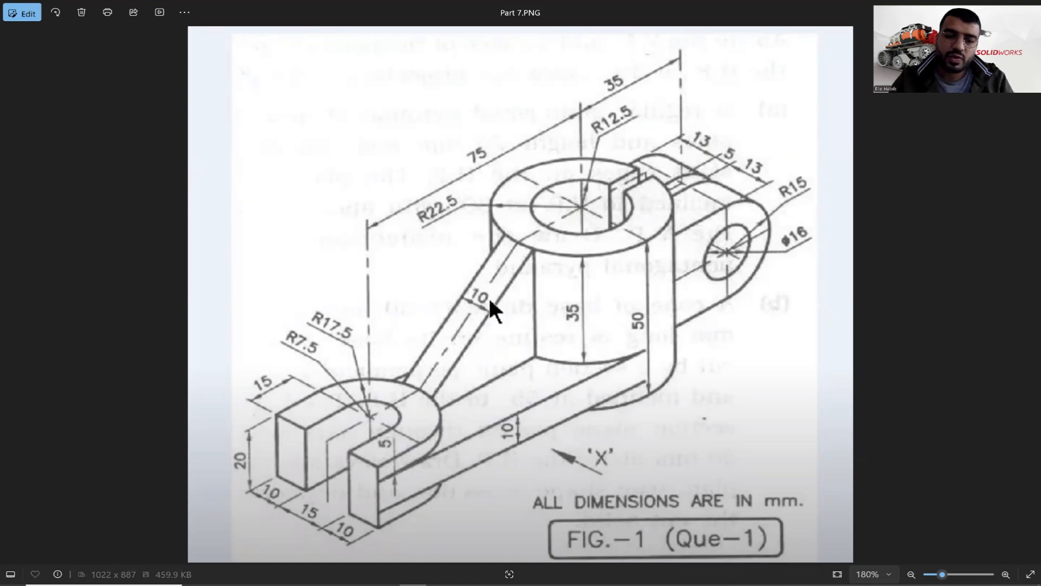
{"action": "key", "text": "alt+Tab"}
Step: Edit the ring's extrusion to add a blind second direction with a depth of 20 mm
{"action": "middle_click_drag", "start_coordinate": [574, 201], "coordinate": [543, 196]}
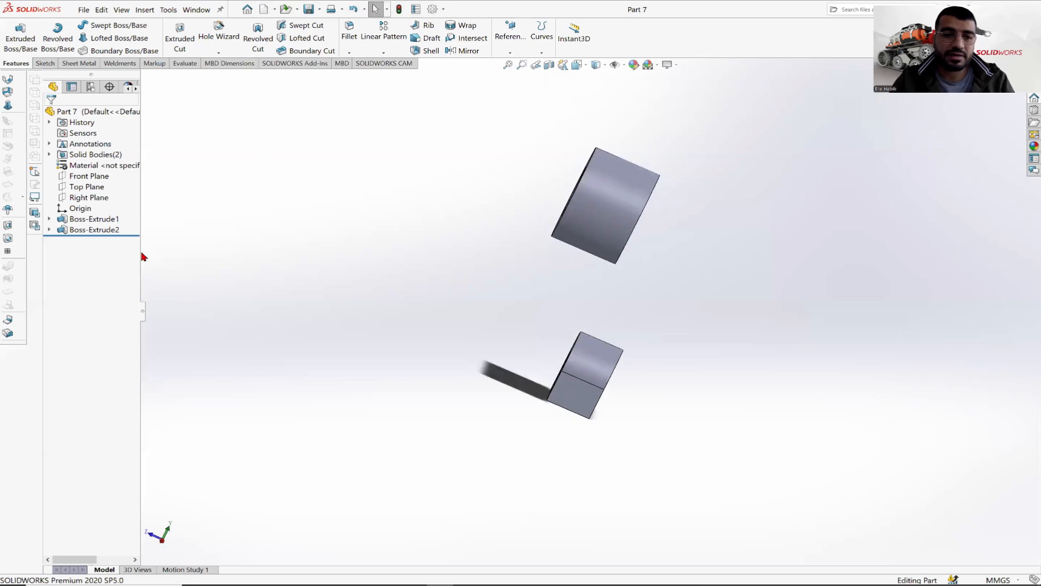
{"action": "left_click", "coordinate": [96, 231]}
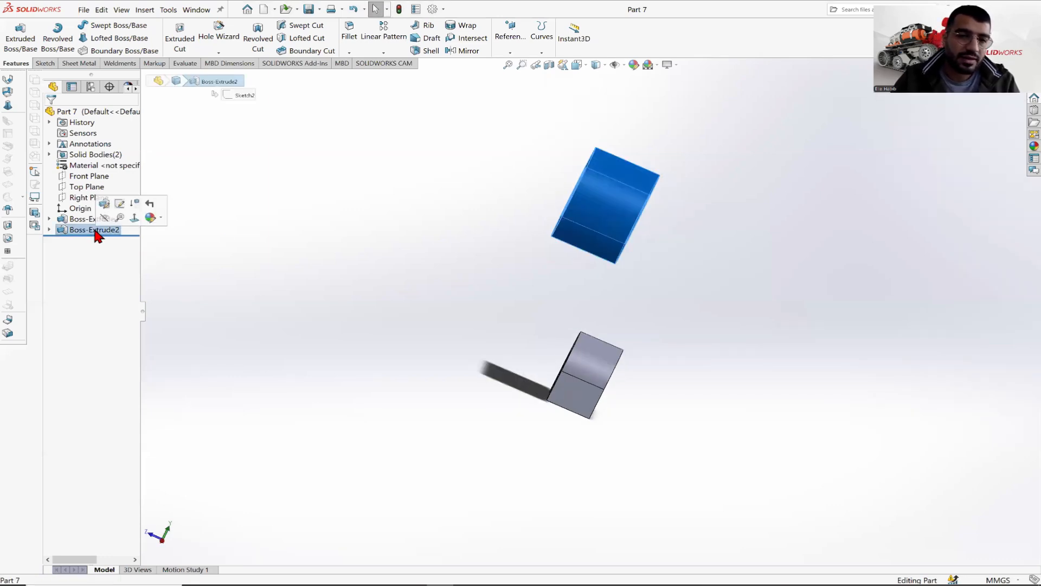
{"action": "right_click", "coordinate": [95, 230]}
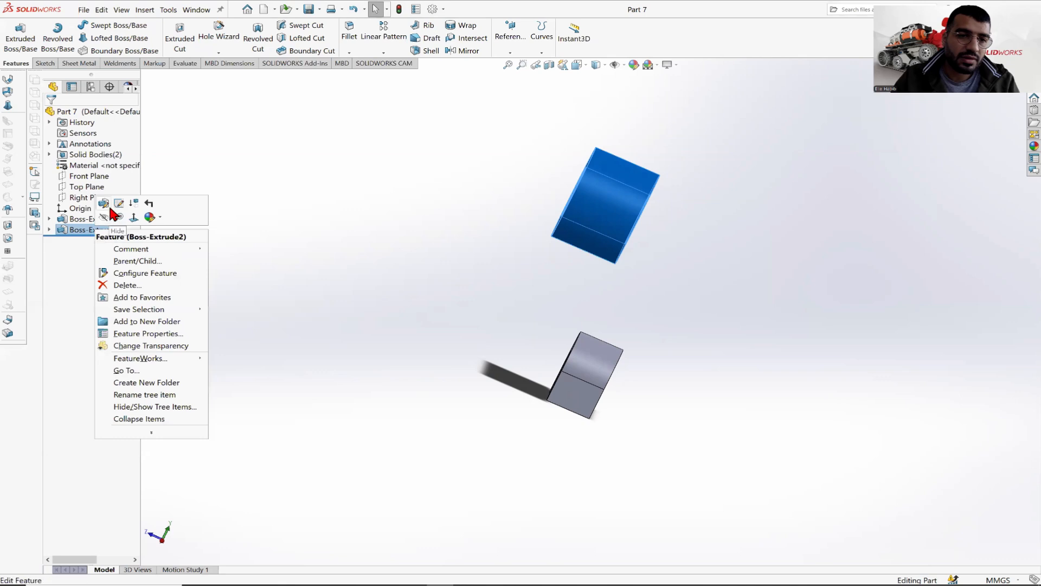
{"action": "left_click", "coordinate": [105, 203]}
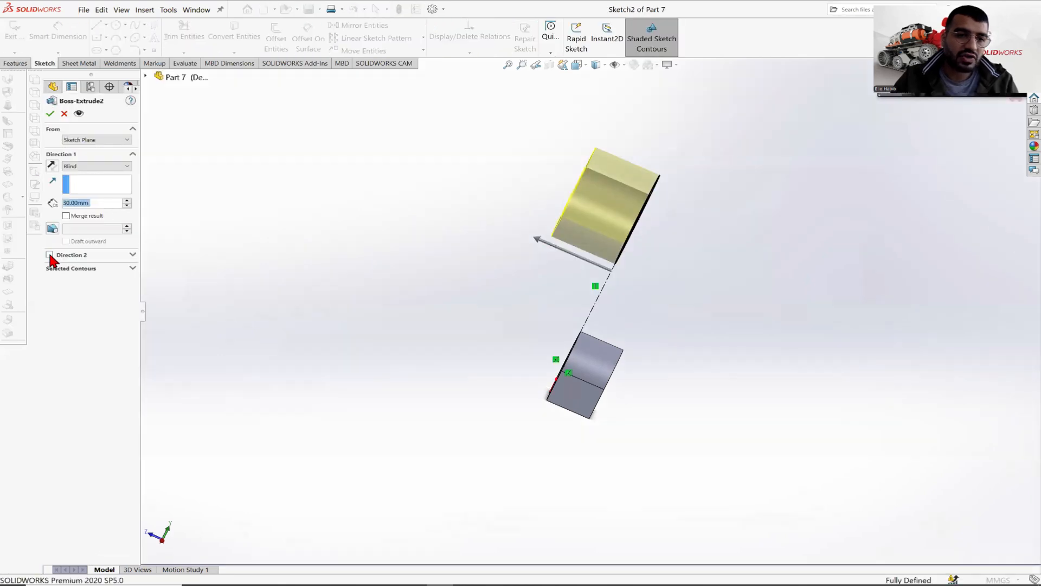
{"action": "left_click", "coordinate": [49, 255]}
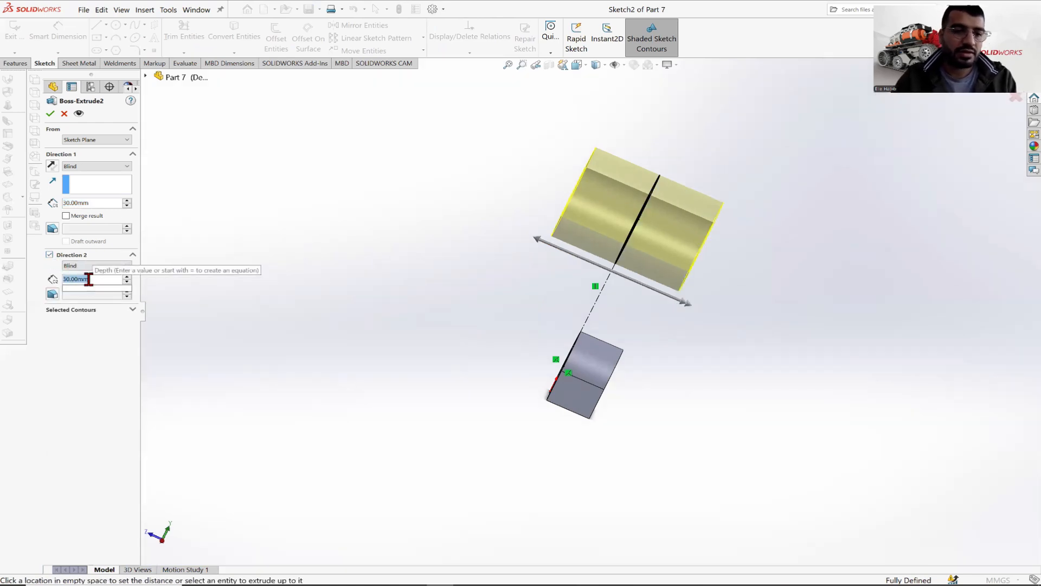
{"action": "type", "text": "20"}
{"action": "key", "text": "Return"}
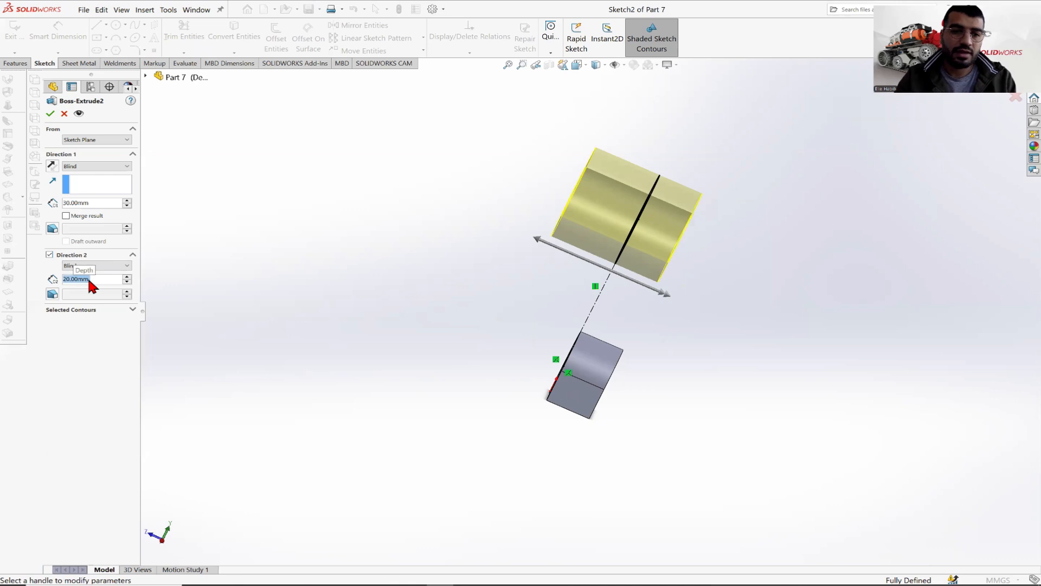
{"action": "key", "text": "Return"}
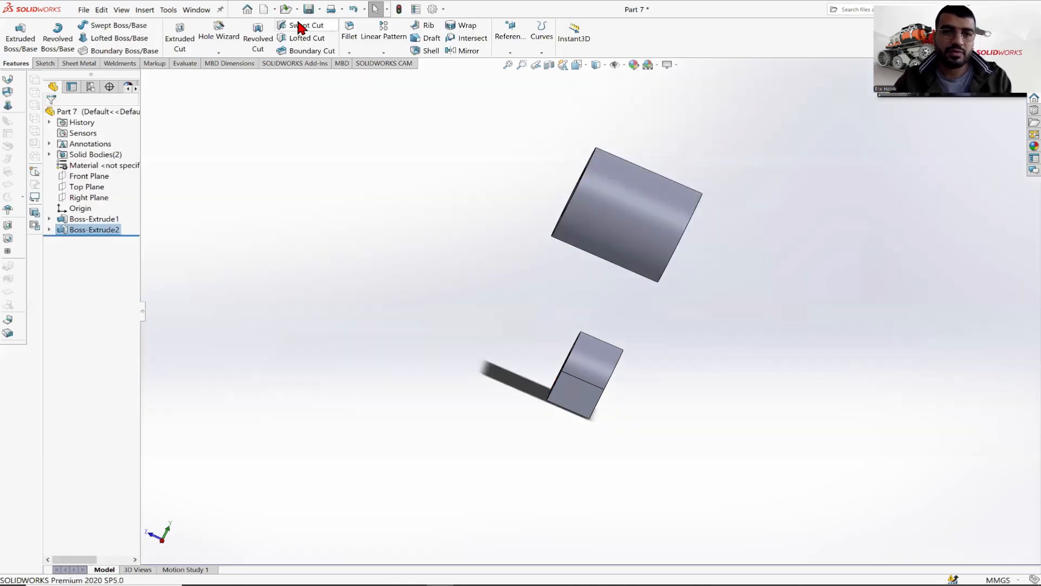
Step: Check the connecting web in the reference drawing and open a sketch on the fork's U-shaped face on the +Z side, viewed normal to it
{"action": "middle_click_drag", "start_coordinate": [553, 335], "coordinate": [602, 272]}
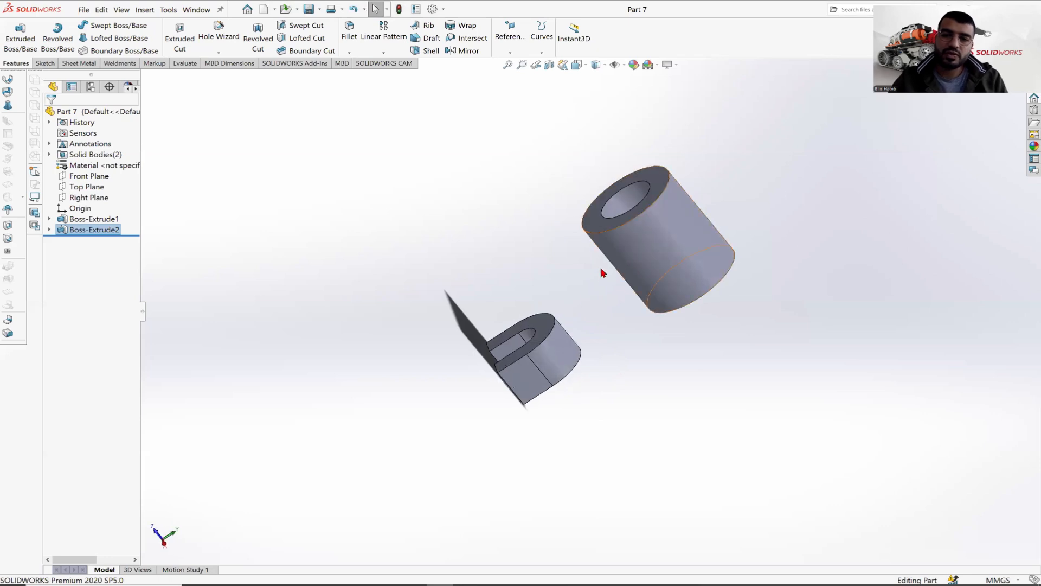
{"action": "middle_click_drag", "start_coordinate": [600, 332], "coordinate": [522, 346]}
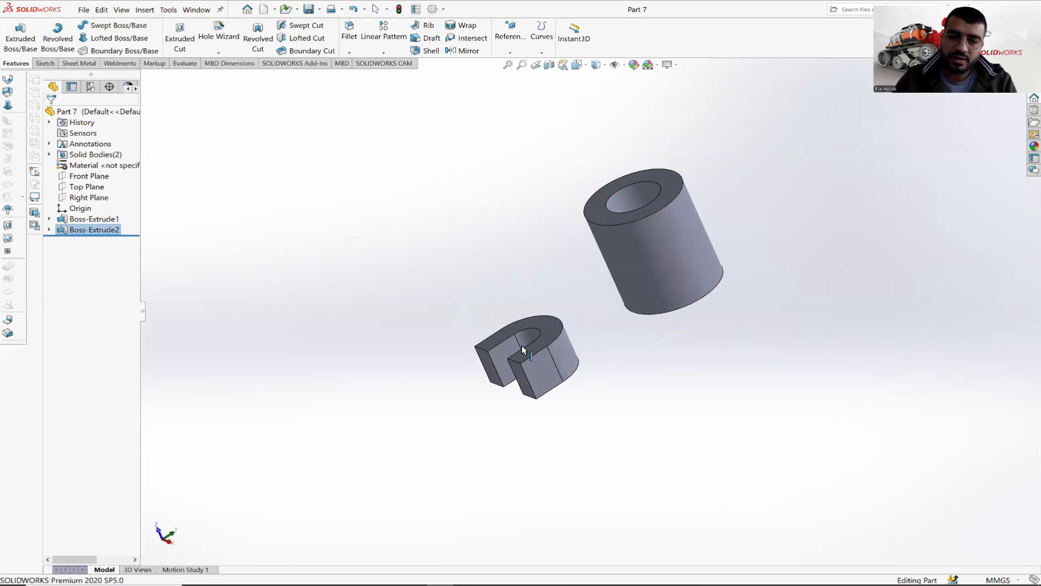
{"action": "left_click", "coordinate": [414, 583]}
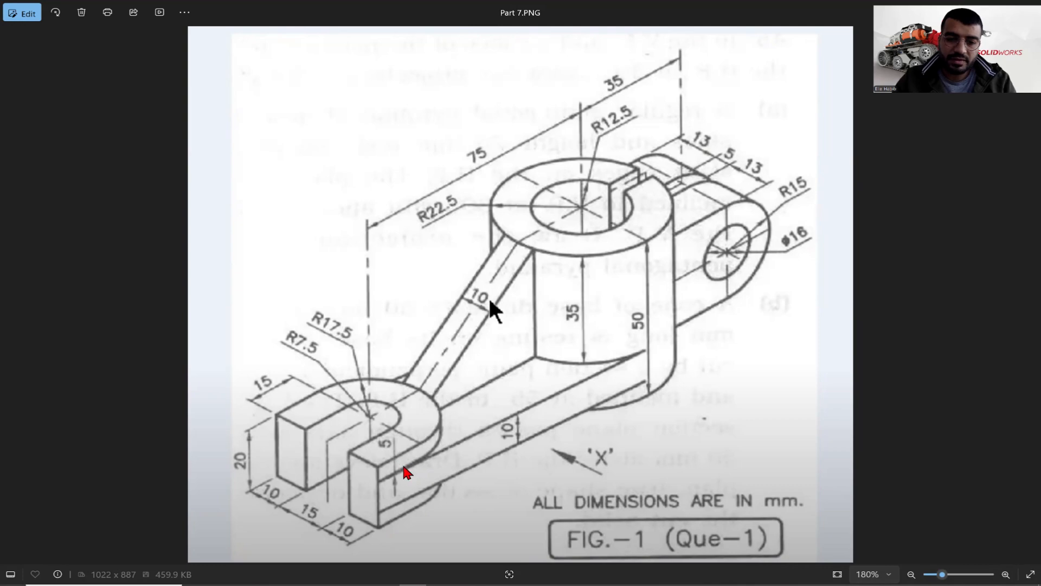
{"action": "key", "text": "alt+Tab"}
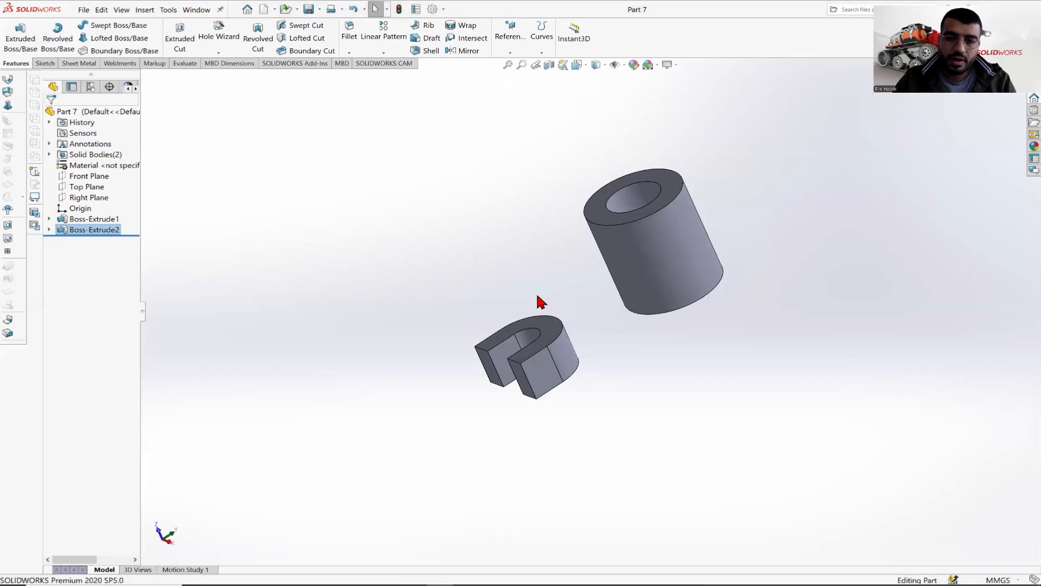
{"action": "left_click", "coordinate": [530, 329]}
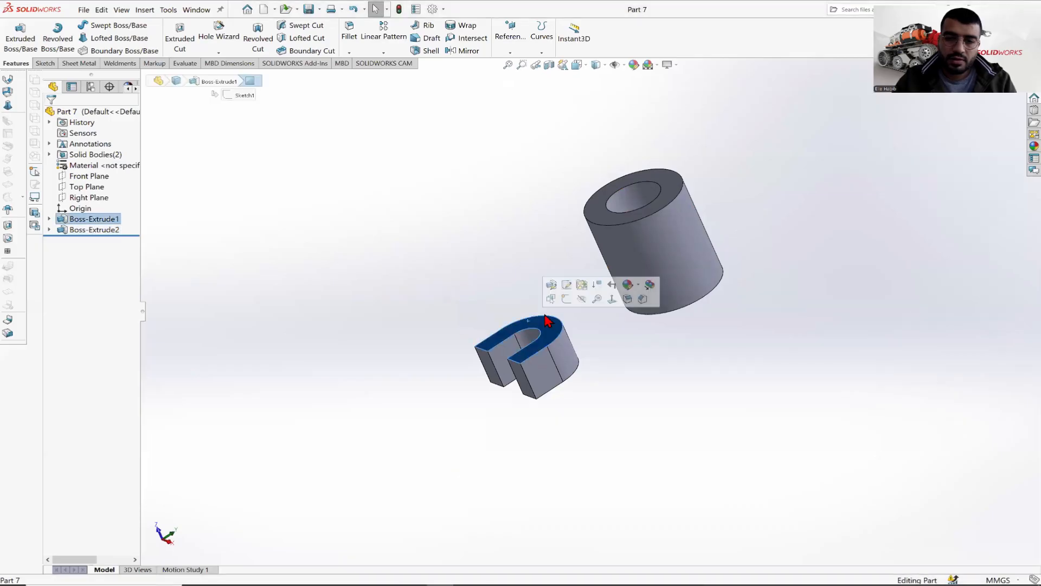
{"action": "scroll", "coordinate": [545, 322], "scroll_direction": "down", "scroll_amount": 3}
{"action": "right_click", "coordinate": [543, 332]}
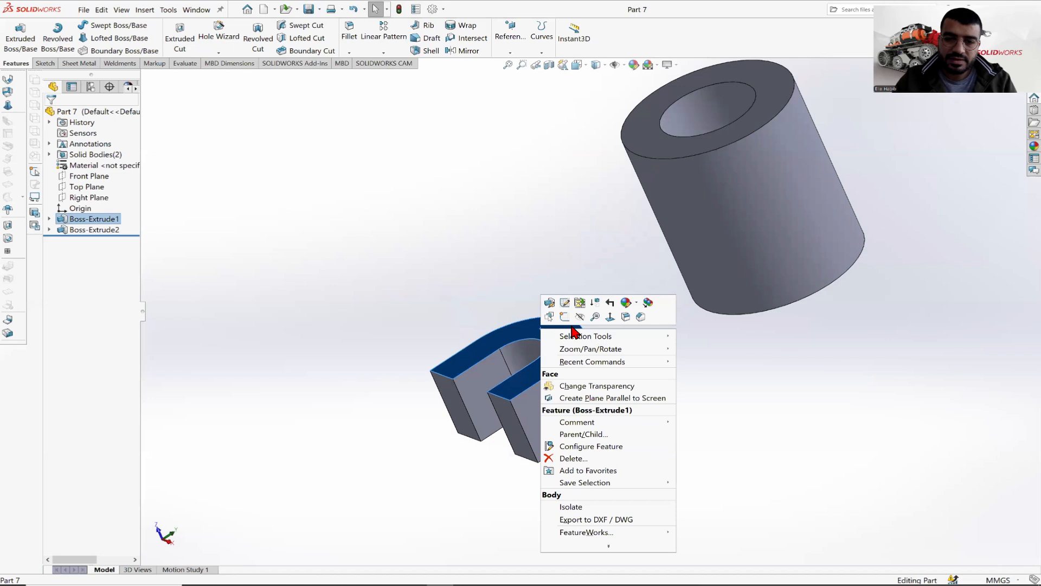
{"action": "left_click", "coordinate": [611, 317]}
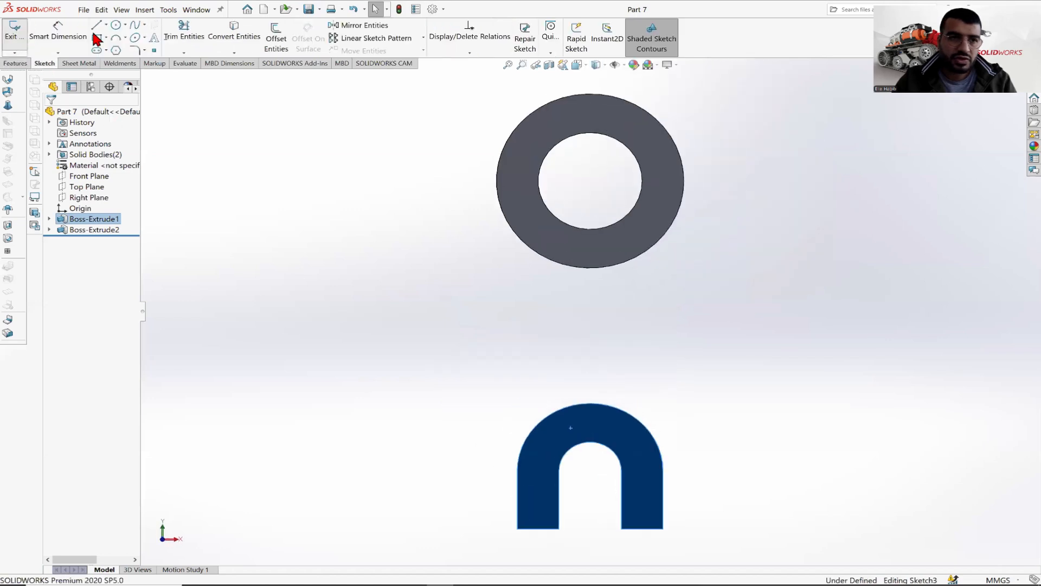
Step: Sketch a slanted line about 115 mm long from the fork's outer corner at the origin past the ring
{"action": "left_click", "coordinate": [106, 25]}
{"action": "left_click", "coordinate": [111, 40]}
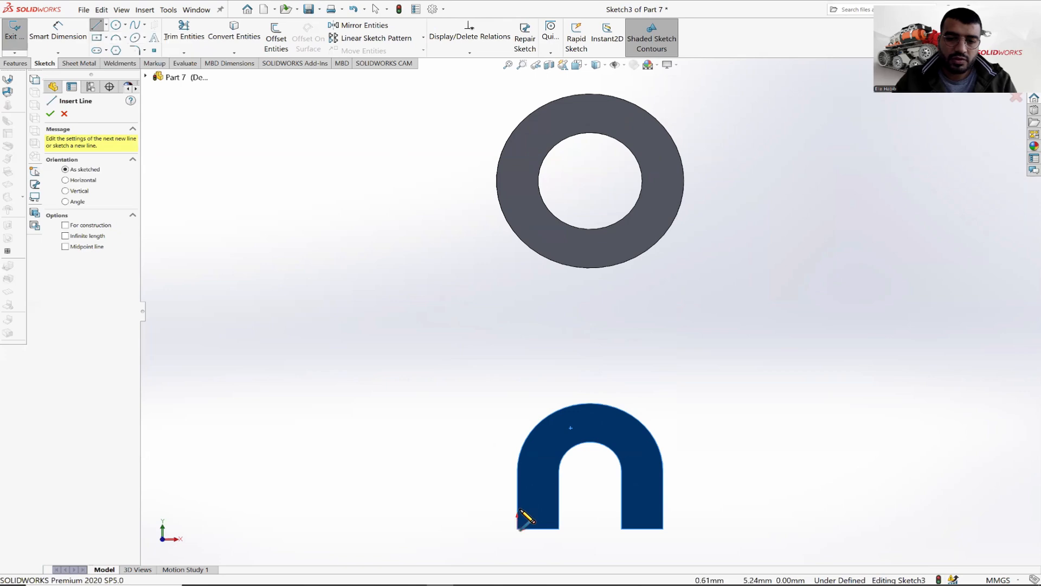
{"action": "scroll", "coordinate": [522, 522], "scroll_direction": "down", "scroll_amount": 3}
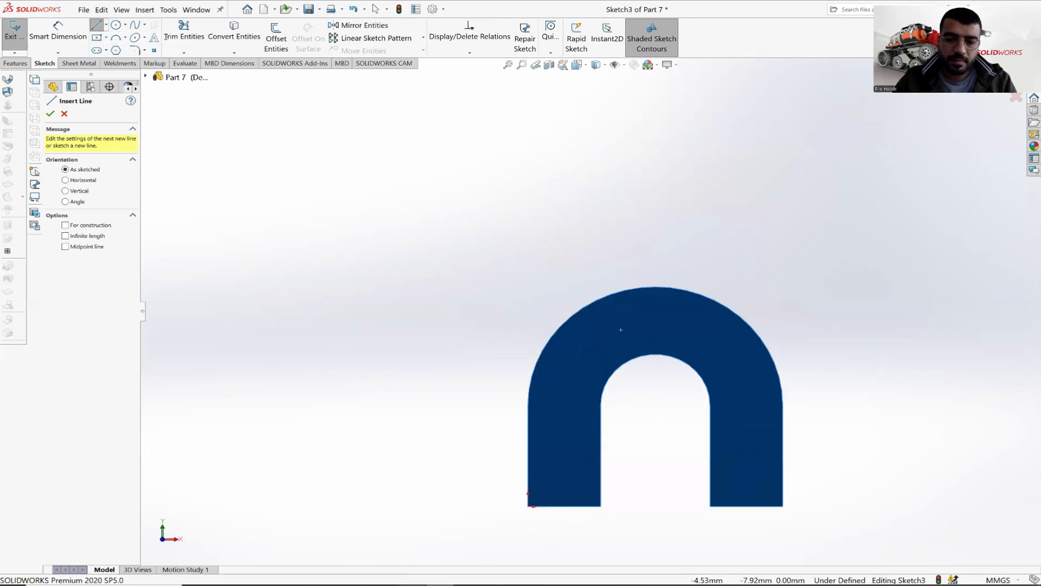
{"action": "key", "text": "alt+Tab"}
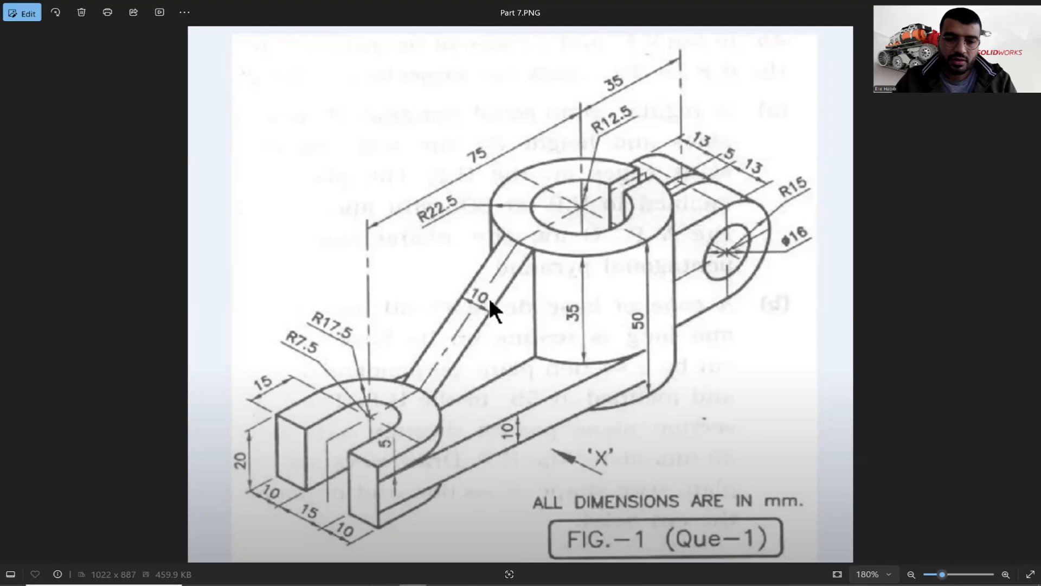
{"action": "key", "text": "alt+Tab"}
{"action": "left_click", "coordinate": [528, 506]}
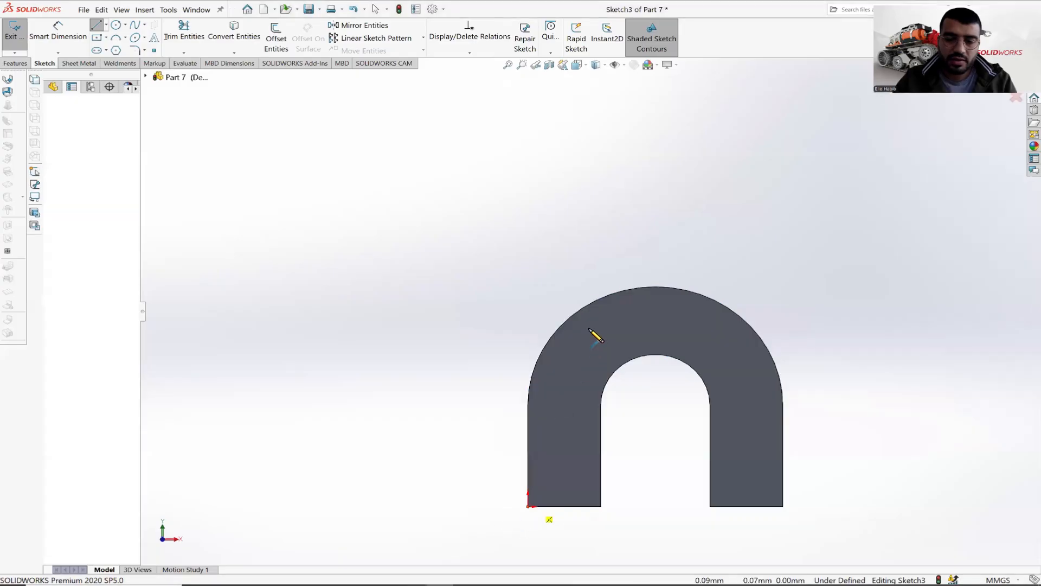
{"action": "scroll", "coordinate": [588, 281], "scroll_direction": "up", "scroll_amount": 8}
{"action": "left_click", "coordinate": [550, 179]}
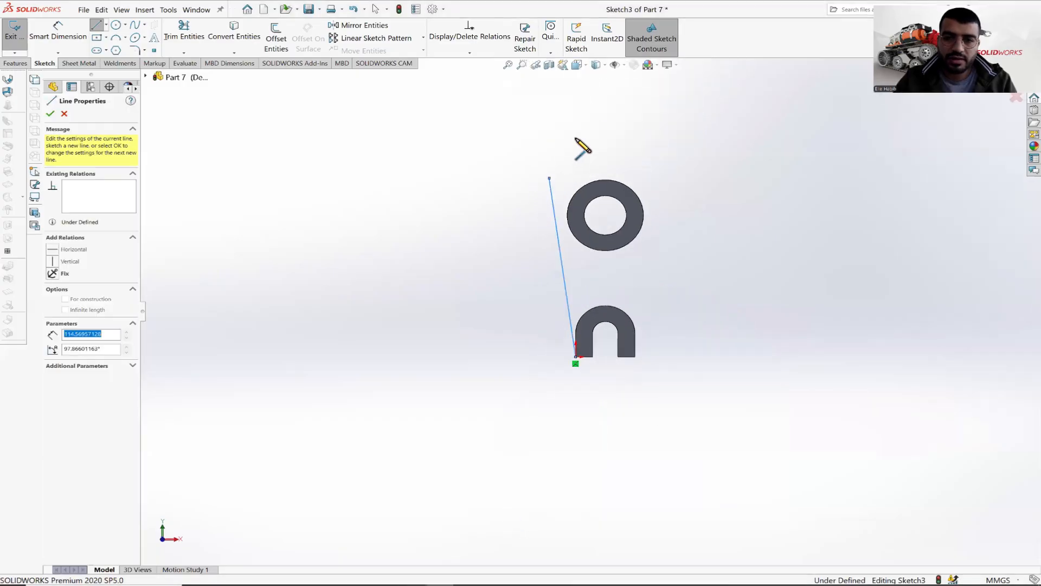
{"action": "right_click", "coordinate": [580, 143]}
{"action": "left_click", "coordinate": [591, 145]}
Step: Sketch a second slanted line about 124 mm long from the fork's opposite outer corner past the other side of the ring
{"action": "left_click", "coordinate": [99, 27]}
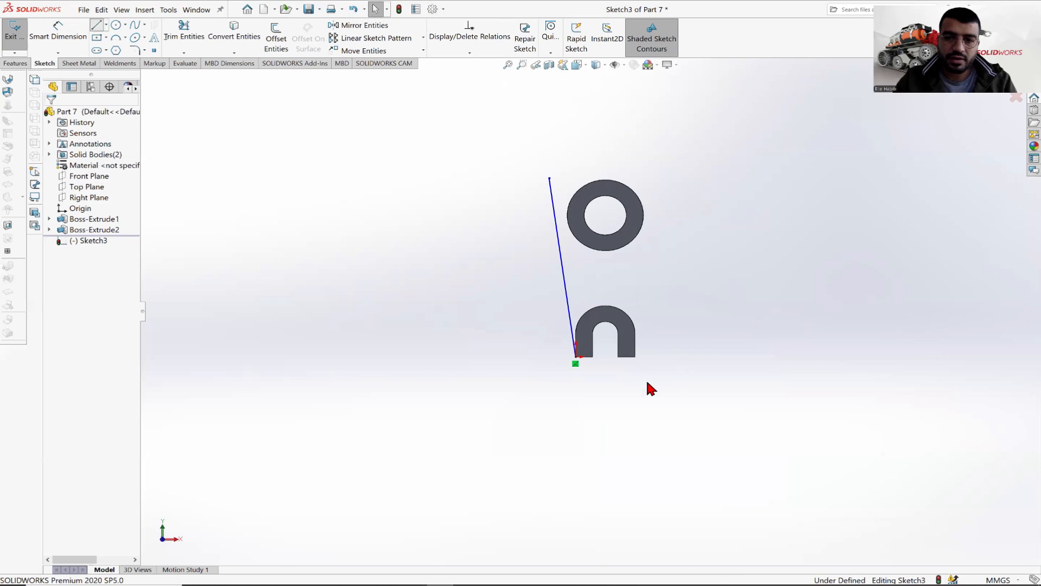
{"action": "scroll", "coordinate": [635, 359], "scroll_direction": "up", "scroll_amount": 5}
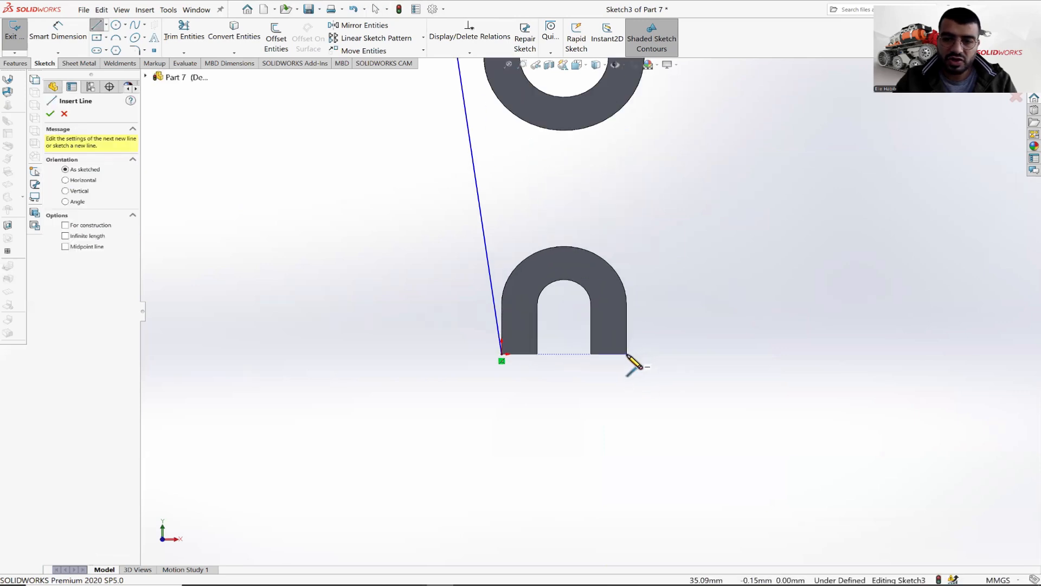
{"action": "left_click", "coordinate": [627, 355]}
{"action": "scroll", "coordinate": [653, 198], "scroll_direction": "down", "scroll_amount": 4}
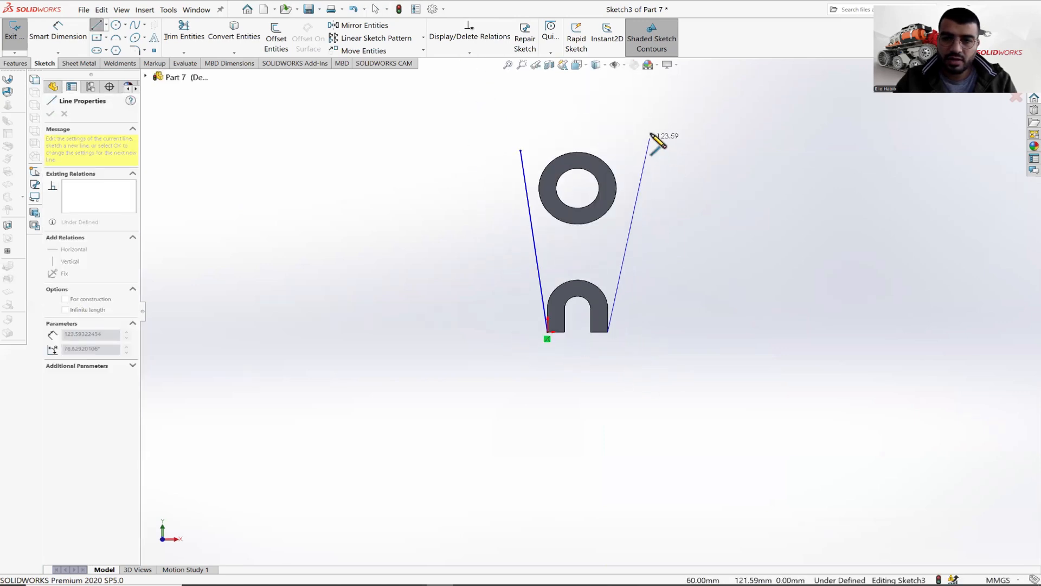
{"action": "left_click", "coordinate": [649, 132]}
{"action": "key", "text": "Escape"}
{"action": "scroll", "coordinate": [516, 135], "scroll_direction": "up", "scroll_amount": 4}
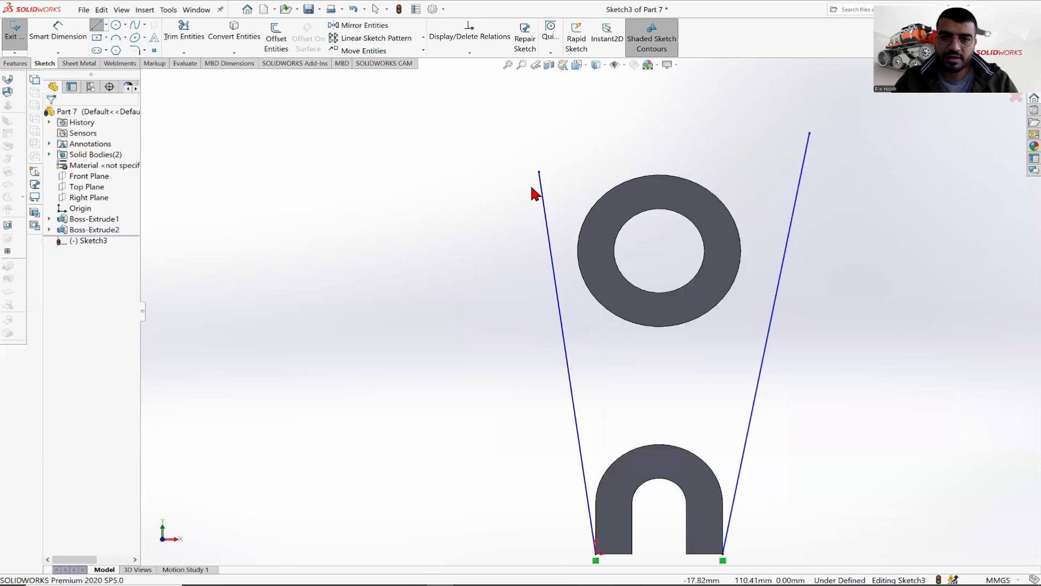
Step: Make the slanted line starting at the origin tangent to the ring's outer circular edge
{"action": "left_click", "coordinate": [548, 230]}
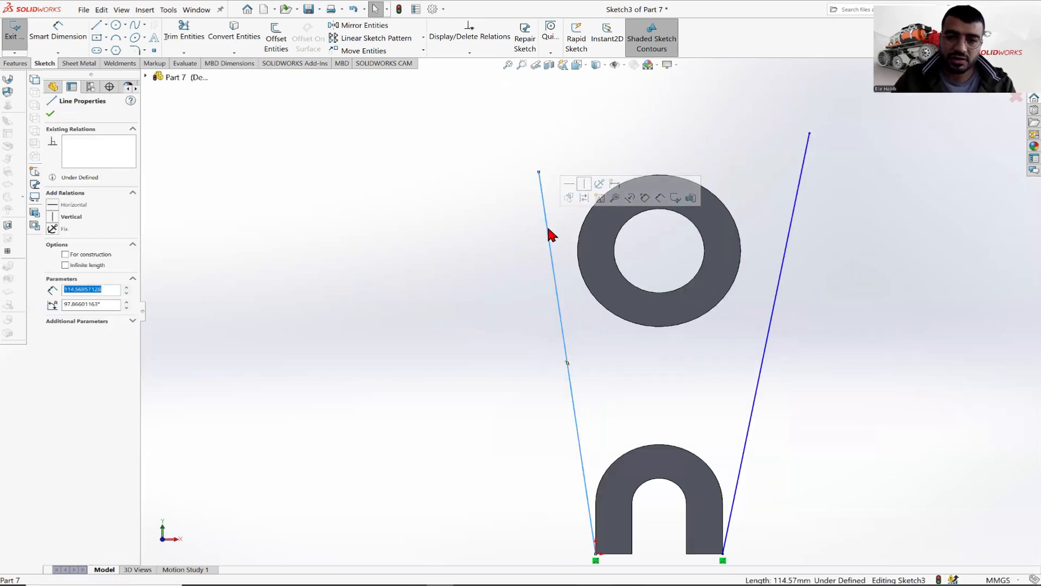
{"action": "left_click", "coordinate": [578, 246], "text": "ctrl"}
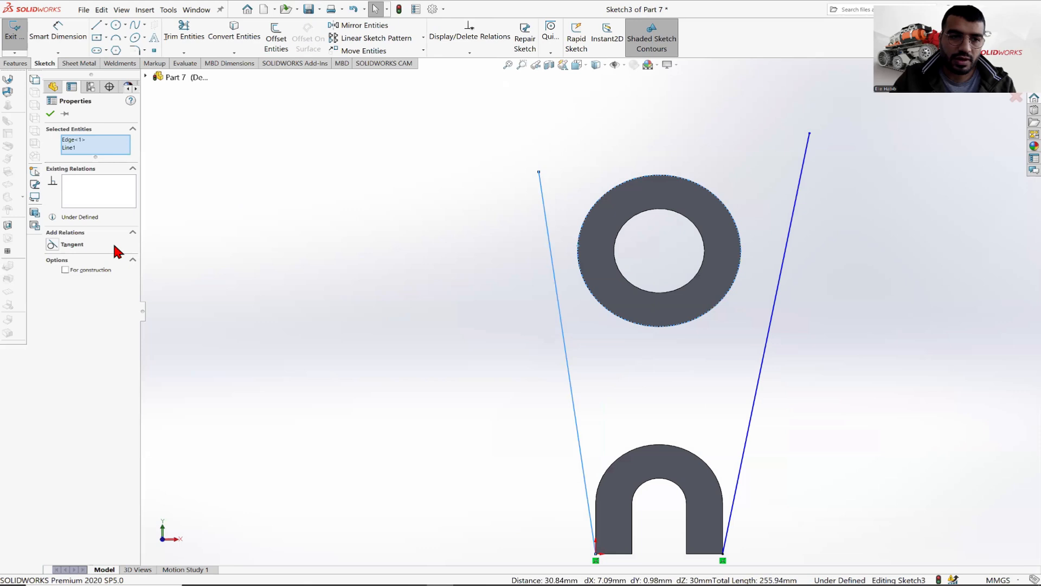
{"action": "left_click", "coordinate": [66, 245]}
{"action": "left_click", "coordinate": [820, 262]}
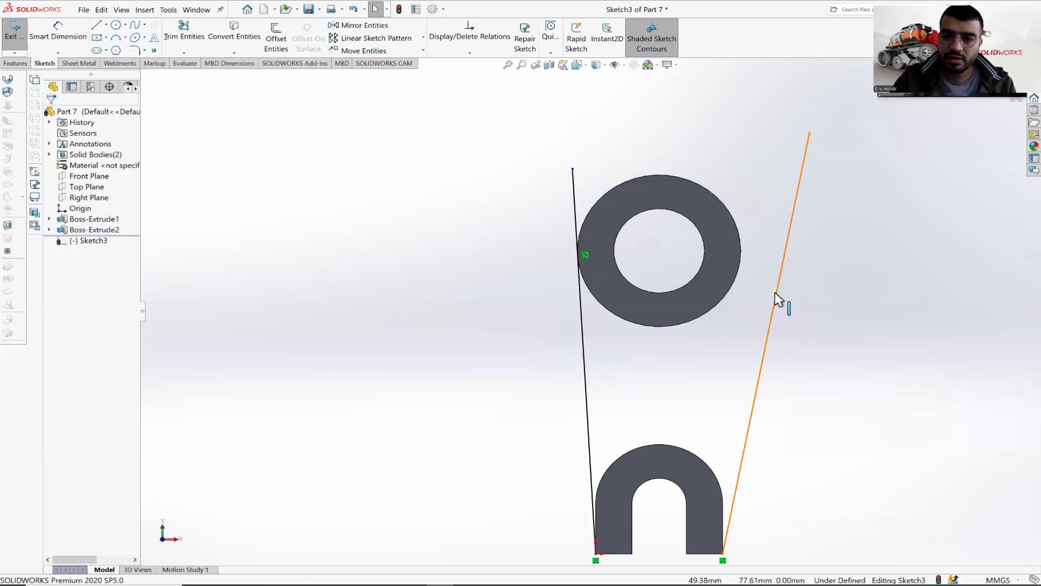
Step: Make the slanted line on the side opposite the origin tangent to the ring's outer circular edge
{"action": "left_click", "coordinate": [776, 295]}
{"action": "left_click", "coordinate": [737, 283], "text": "ctrl"}
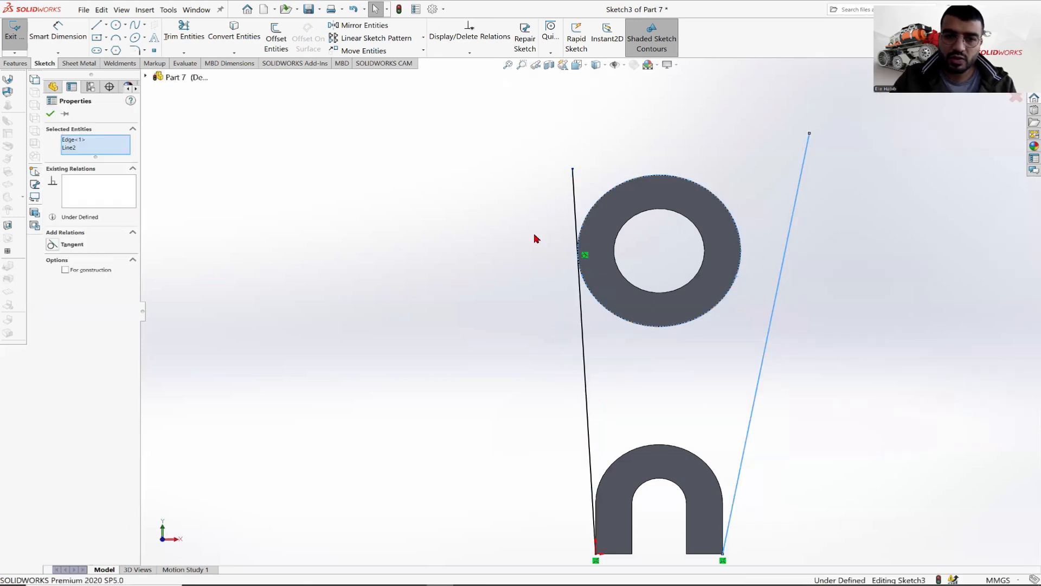
{"action": "left_click", "coordinate": [71, 247]}
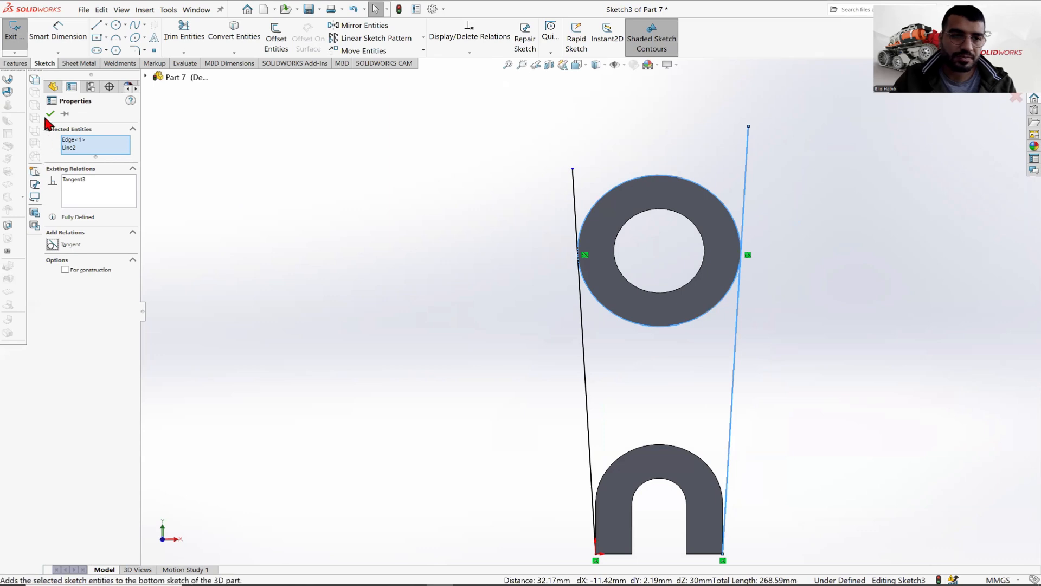
{"action": "left_click", "coordinate": [213, 145]}
{"action": "scroll", "coordinate": [649, 377], "scroll_direction": "up", "scroll_amount": 1}
{"action": "scroll", "coordinate": [652, 379], "scroll_direction": "down", "scroll_amount": 1}
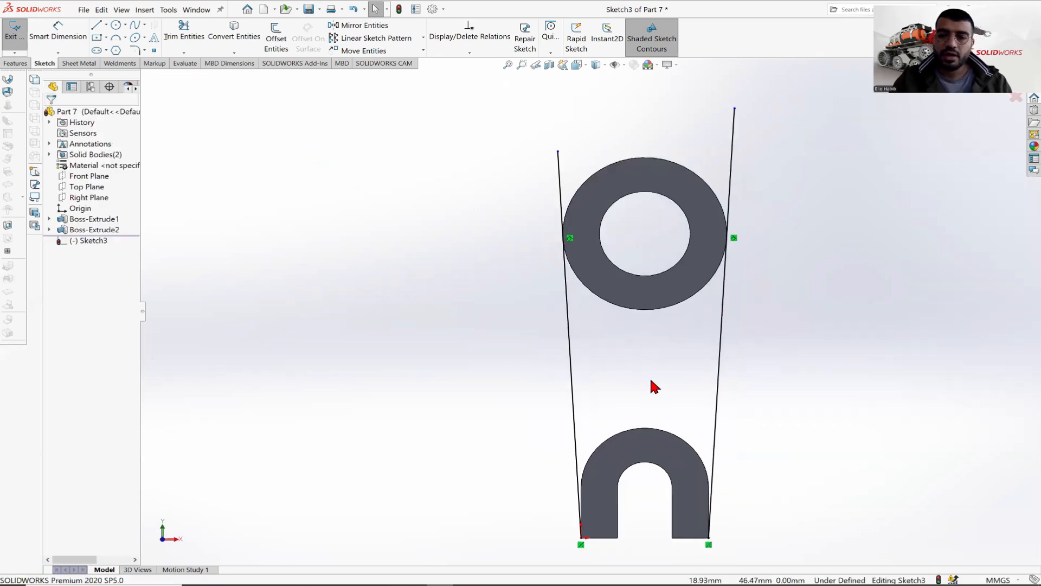
{"action": "scroll", "coordinate": [646, 450], "scroll_direction": "down", "scroll_amount": 1}
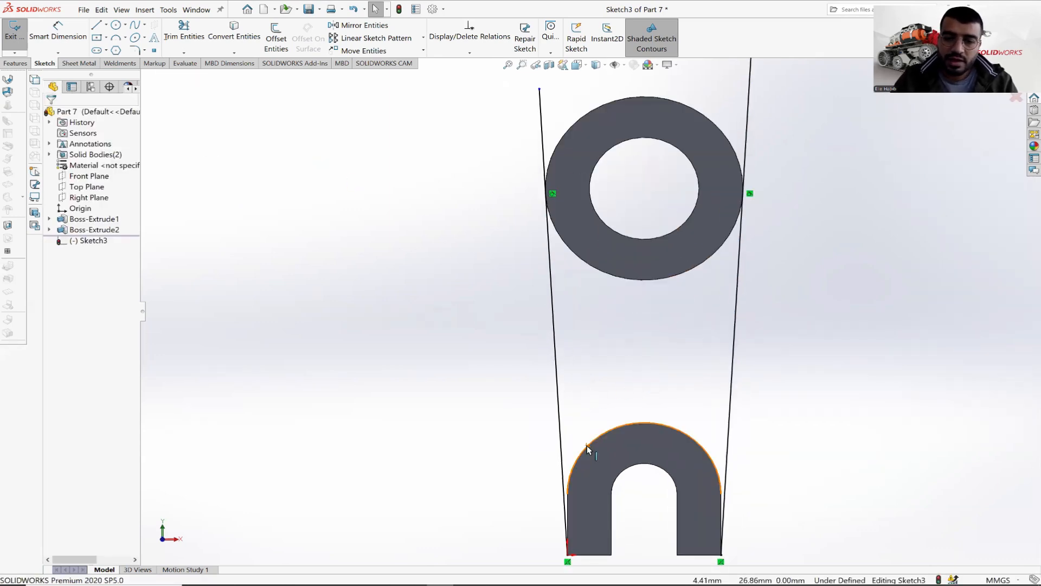
Step: Convert the fork's outer arc and its two straight outer side edges into entities of the web sketch
{"action": "left_click", "coordinate": [590, 448]}
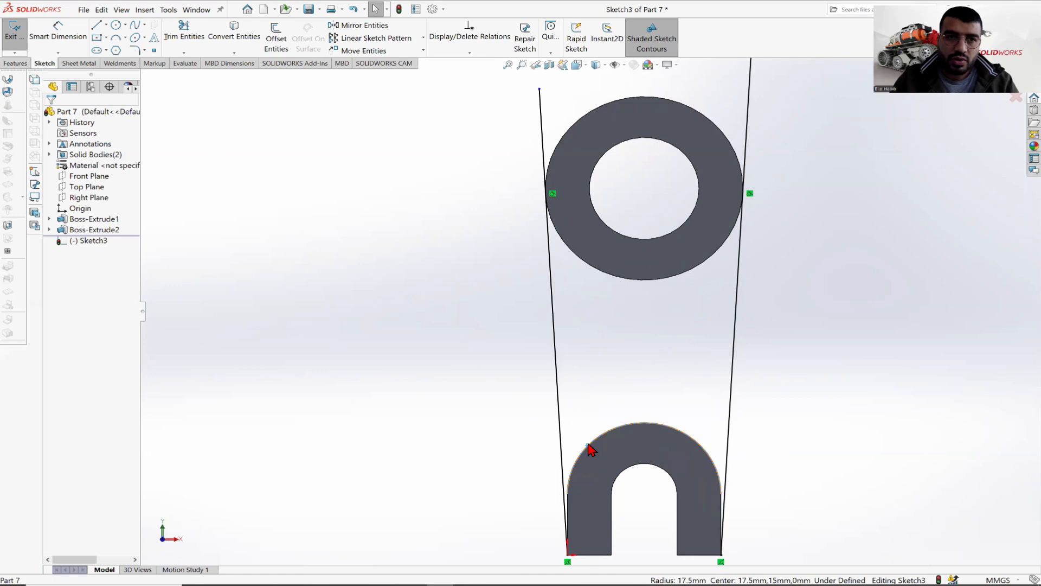
{"action": "left_click", "coordinate": [235, 34]}
{"action": "left_click", "coordinate": [568, 507]}
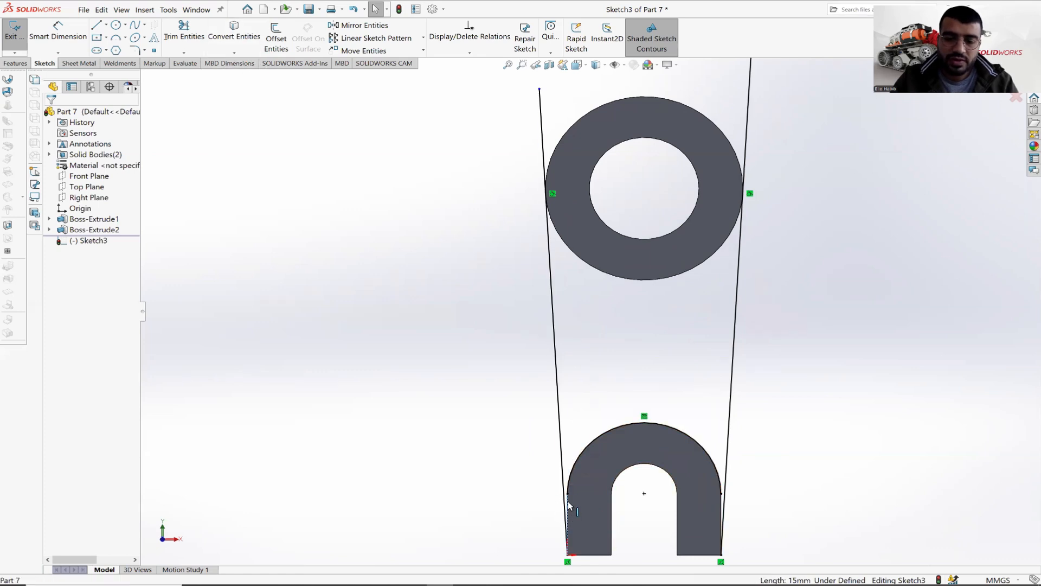
{"action": "left_click", "coordinate": [234, 33]}
{"action": "left_click", "coordinate": [722, 509]}
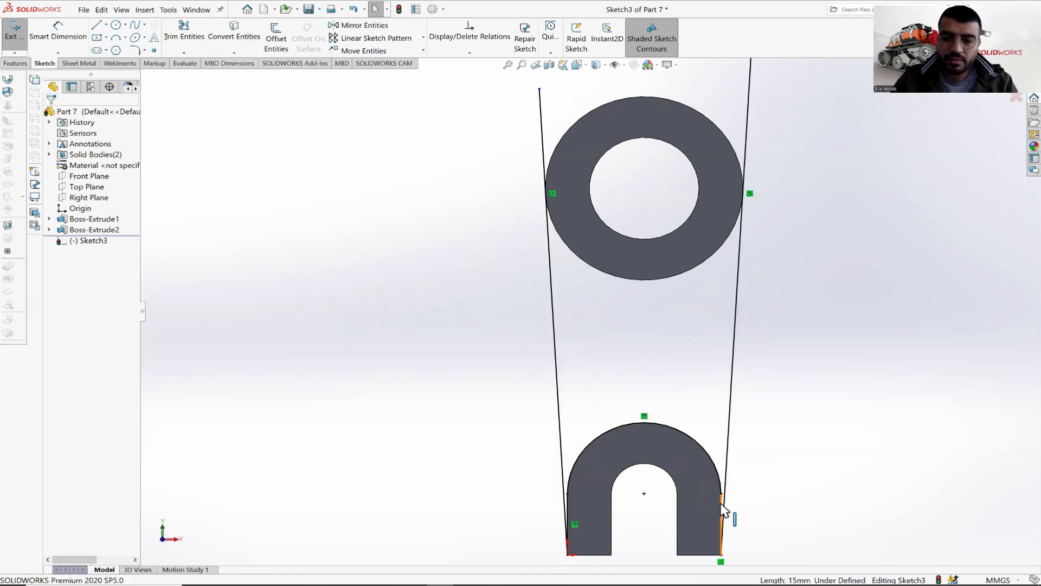
{"action": "left_click", "coordinate": [235, 34]}
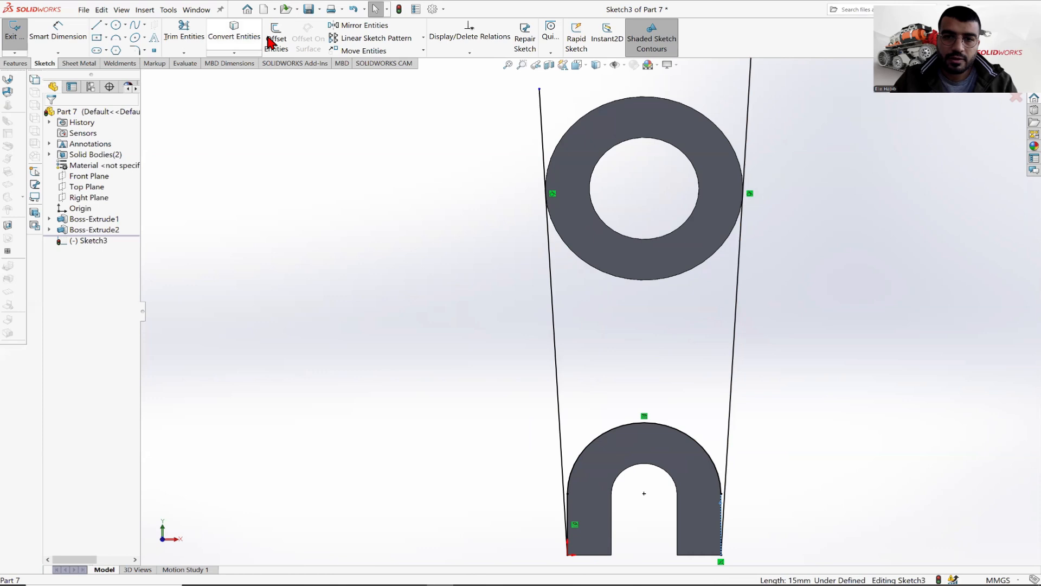
Step: Convert the ring's outer circular edge into the sketch and power-trim its far arc and the line ends beyond the tangent points
{"action": "left_click", "coordinate": [640, 281]}
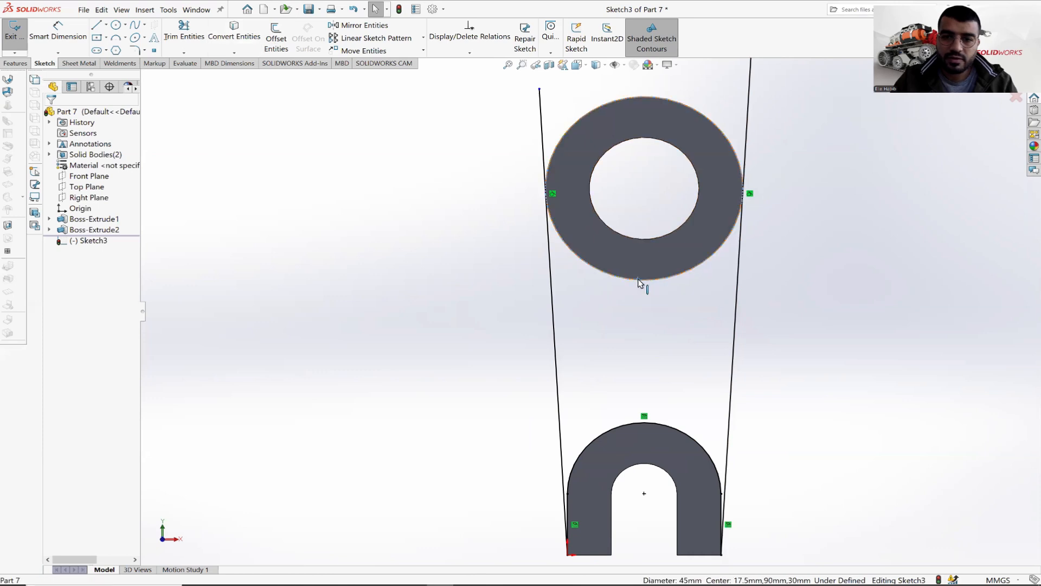
{"action": "left_click", "coordinate": [234, 34]}
{"action": "left_click", "coordinate": [184, 32]}
{"action": "mouse_move", "coordinate": [548, 132]}
{"action": "left_mouse_down"}
{"action": "mouse_move", "coordinate": [543, 126]}
{"action": "mouse_move", "coordinate": [791, 147]}
{"action": "mouse_move", "coordinate": [865, 258]}
{"action": "mouse_move", "coordinate": [781, 378]}
{"action": "left_mouse_up"}
{"action": "scroll", "coordinate": [696, 435], "scroll_direction": "up", "scroll_amount": 1}
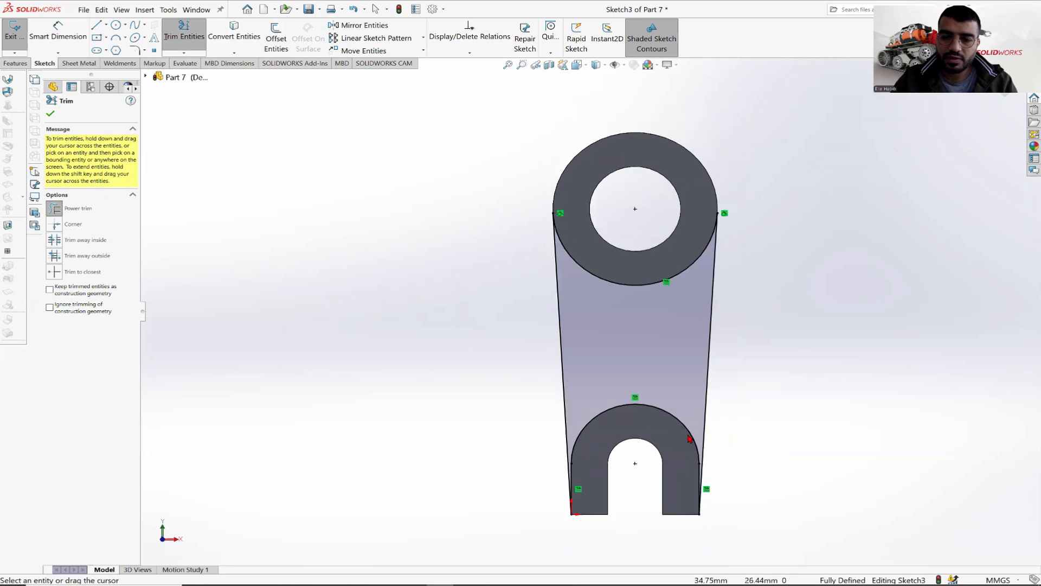
{"action": "scroll", "coordinate": [692, 441], "scroll_direction": "down", "scroll_amount": 2}
{"action": "mouse_move", "coordinate": [728, 364]}
{"action": "middle_mouse_down"}
{"action": "mouse_move", "coordinate": [686, 379]}
{"action": "mouse_move", "coordinate": [707, 326]}
{"action": "mouse_move", "coordinate": [699, 303]}
{"action": "middle_mouse_up"}
{"action": "left_click", "coordinate": [51, 116]}
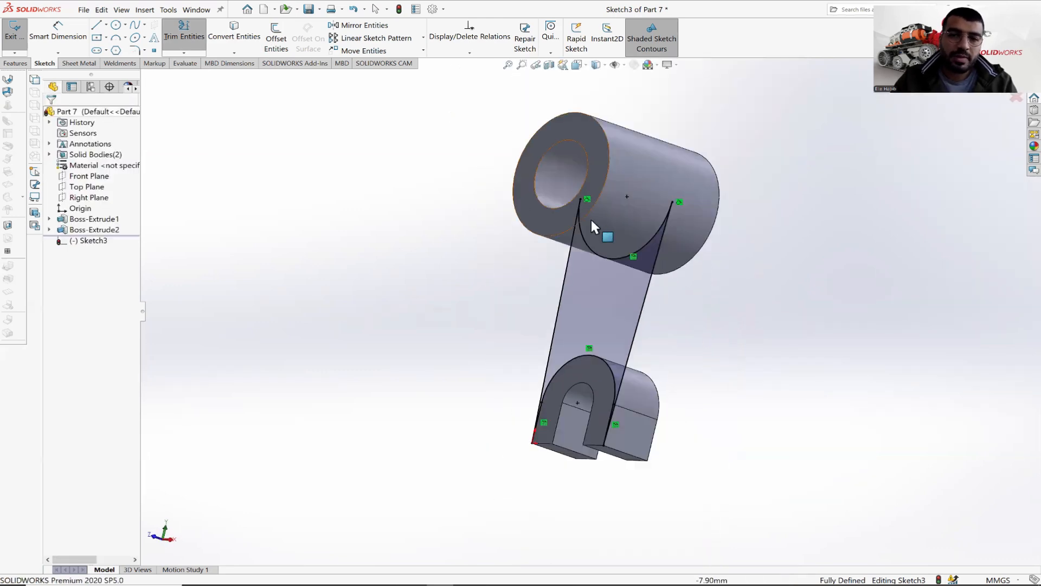
Step: Check the web thickness in Part 7.PNG and set up a reversed blind boss extrusion of the web sketch with a 10 mm depth
{"action": "key", "text": "alt+Tab"}
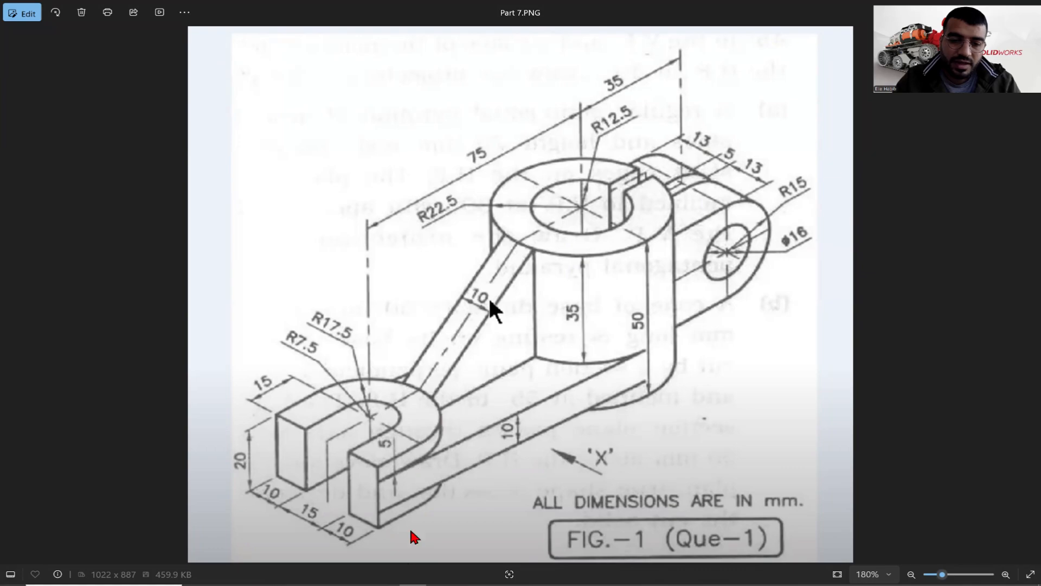
{"action": "left_click", "coordinate": [440, 584]}
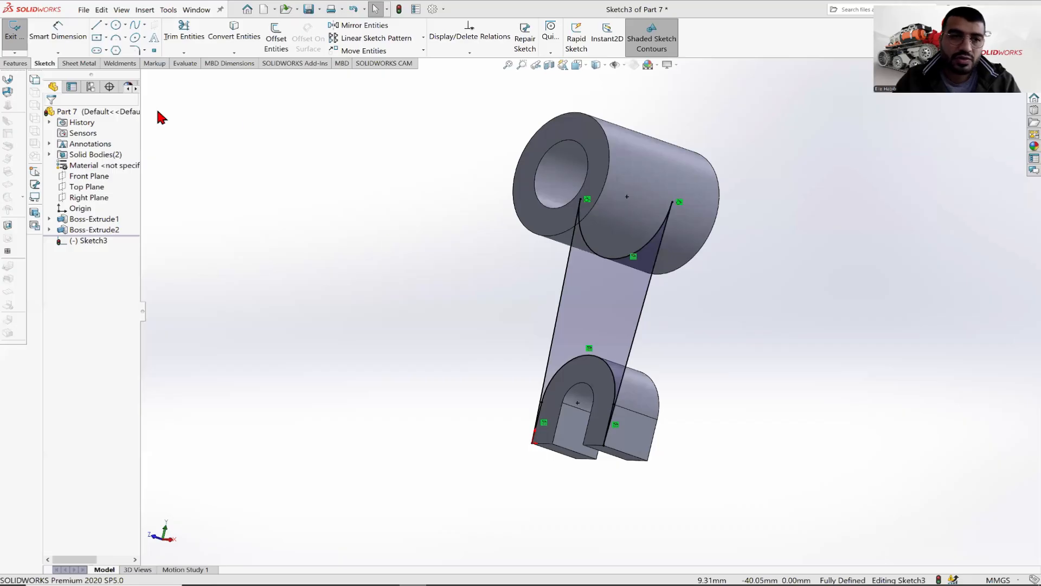
{"action": "left_click", "coordinate": [12, 64]}
{"action": "left_click", "coordinate": [16, 38]}
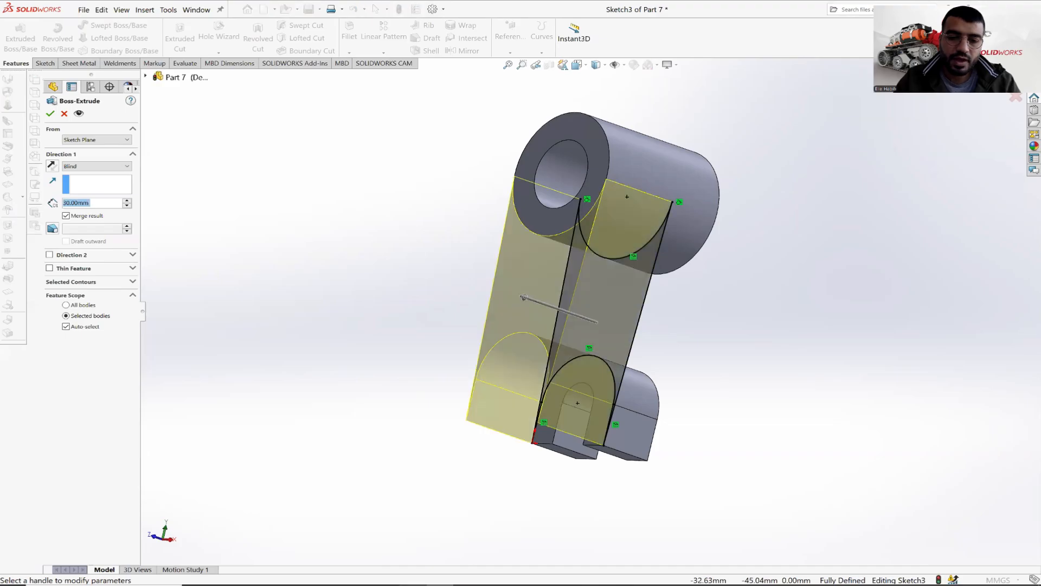
{"action": "key", "text": "alt+Tab"}
{"action": "key", "text": "alt+Tab"}
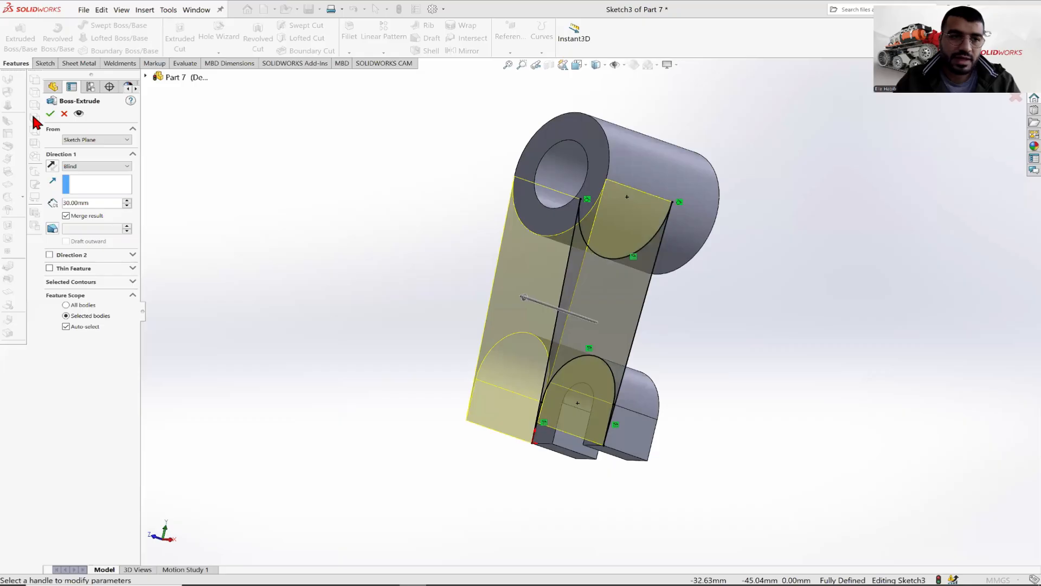
{"action": "left_click", "coordinate": [52, 165]}
{"action": "mouse_move", "coordinate": [693, 311]}
{"action": "middle_mouse_down"}
{"action": "mouse_move", "coordinate": [668, 302]}
{"action": "mouse_move", "coordinate": [666, 318]}
{"action": "middle_mouse_up"}
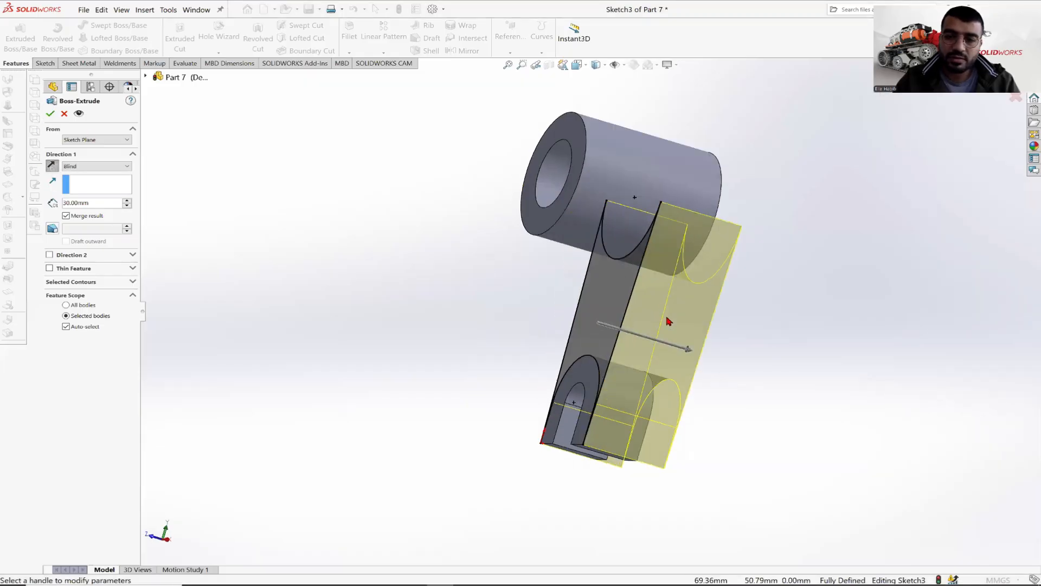
{"action": "double_click", "coordinate": [95, 202]}
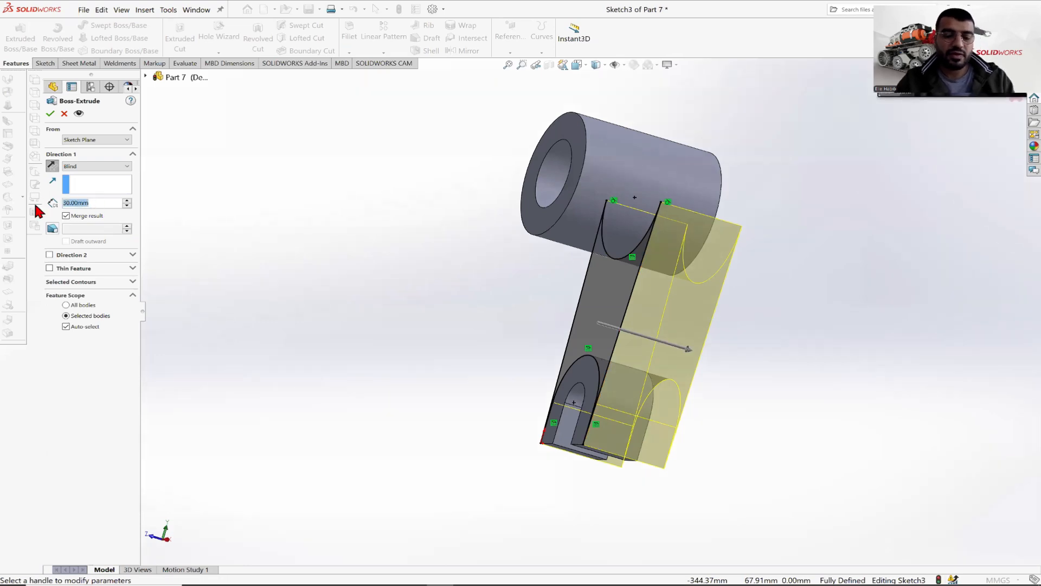
{"action": "type", "text": "10"}
{"action": "key", "text": "Return"}
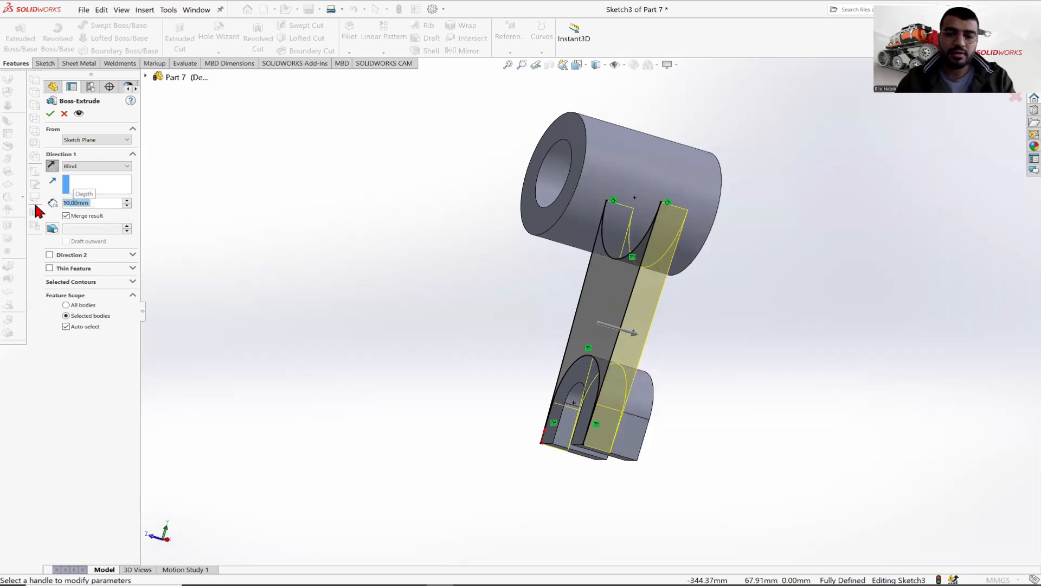
Step: Check the web's height position in Part 7.PNG and start the extrusion from a 5 mm offset
{"action": "left_click", "coordinate": [413, 585]}
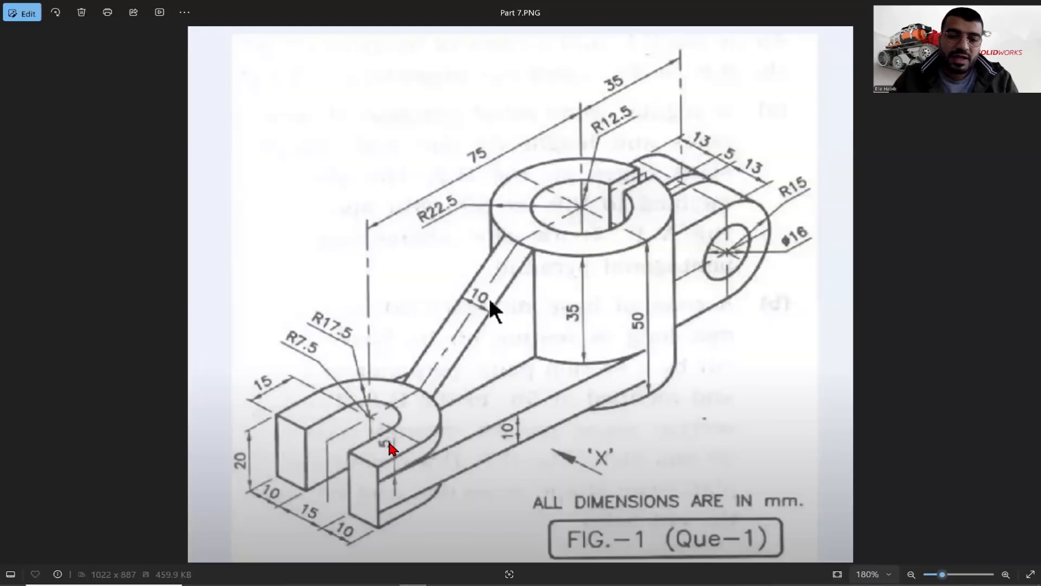
{"action": "left_click", "coordinate": [431, 584]}
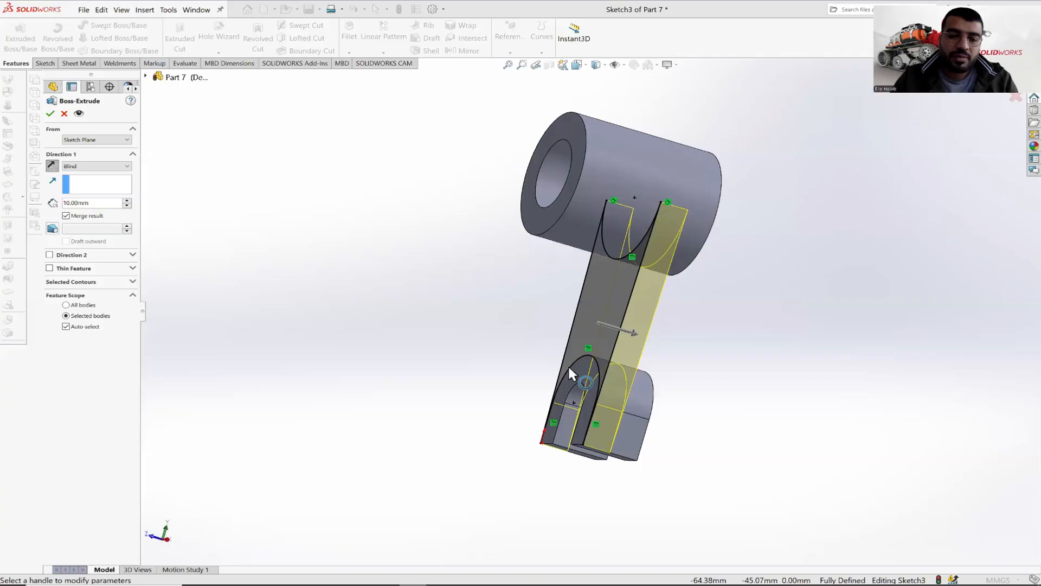
{"action": "middle_click_drag", "start_coordinate": [702, 322], "coordinate": [715, 328]}
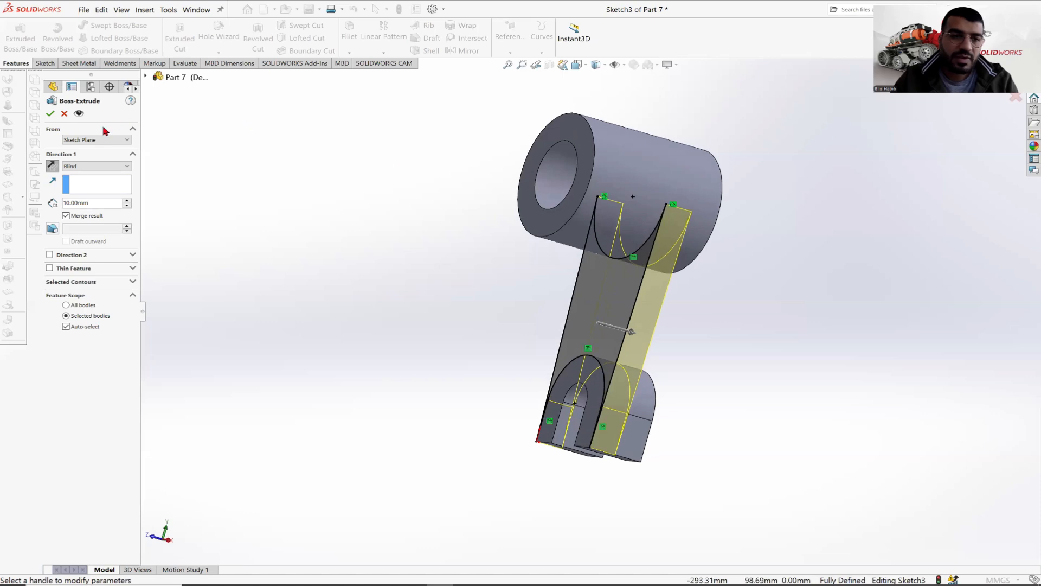
{"action": "scroll", "coordinate": [589, 380], "scroll_direction": "down", "scroll_amount": 3}
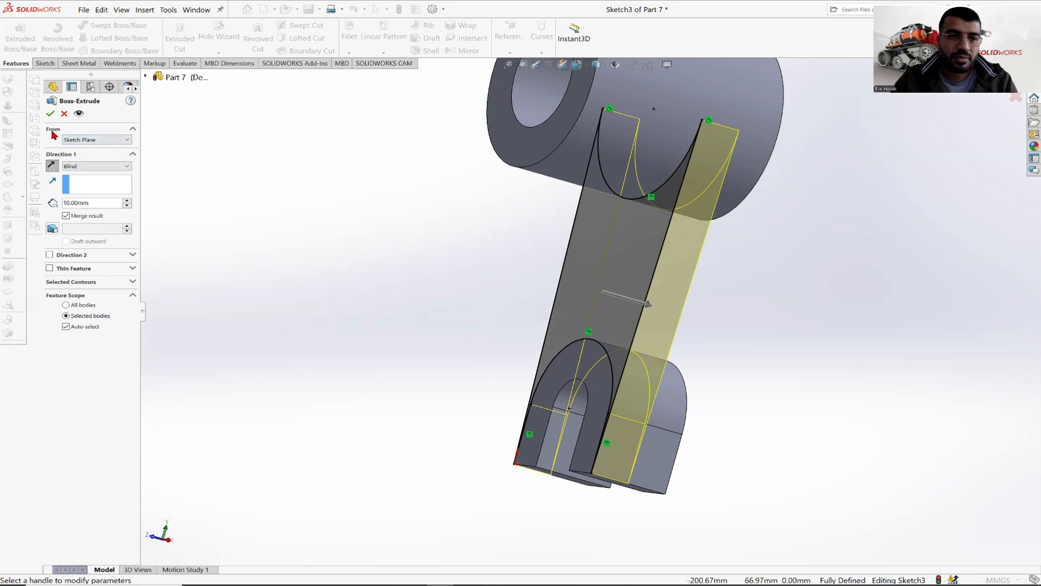
{"action": "left_click", "coordinate": [114, 140]}
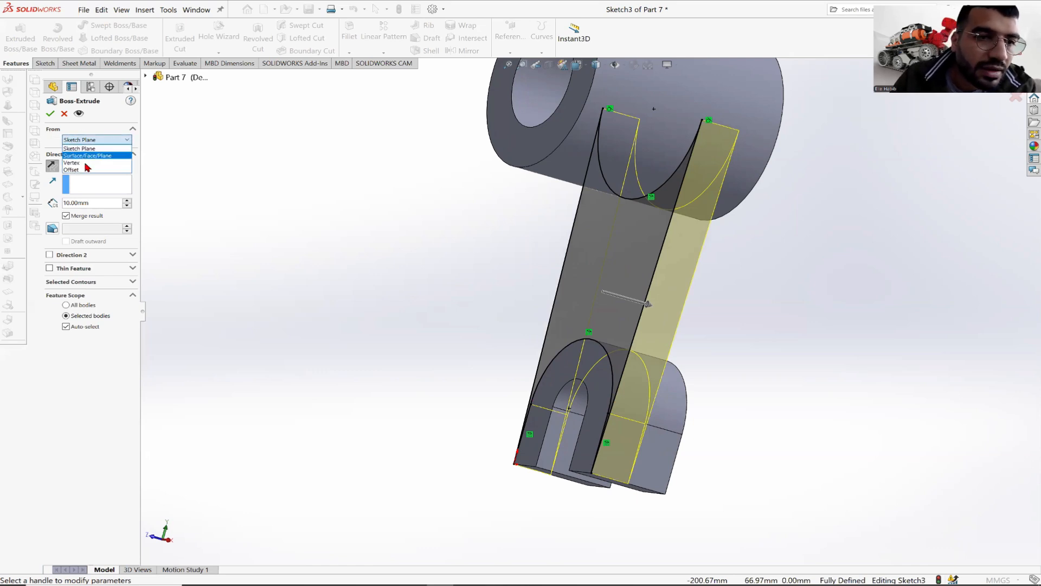
{"action": "left_click", "coordinate": [82, 170]}
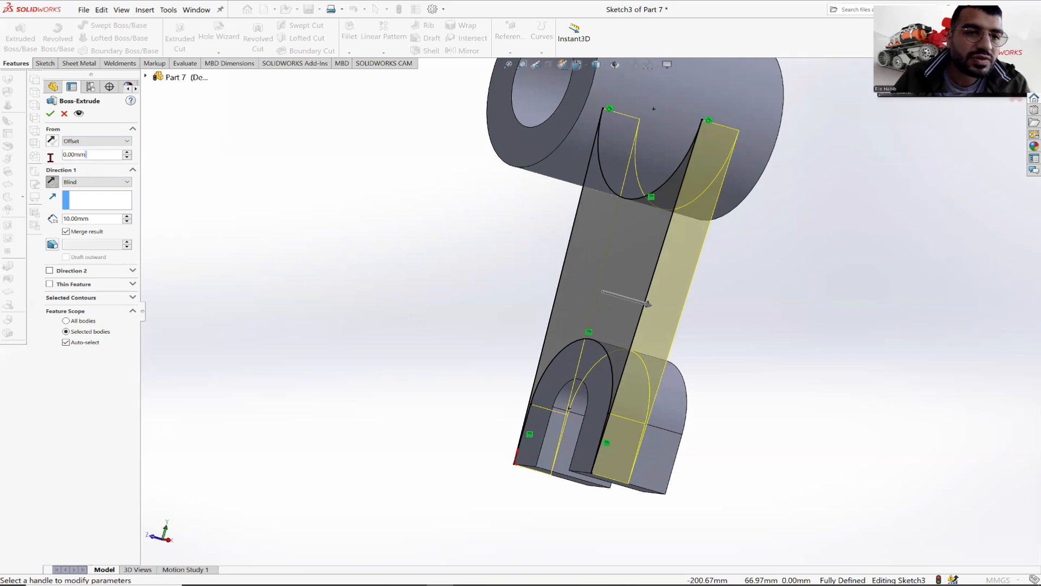
{"action": "left_click_drag", "start_coordinate": [84, 157], "coordinate": [51, 162]}
{"action": "type", "text": "5"}
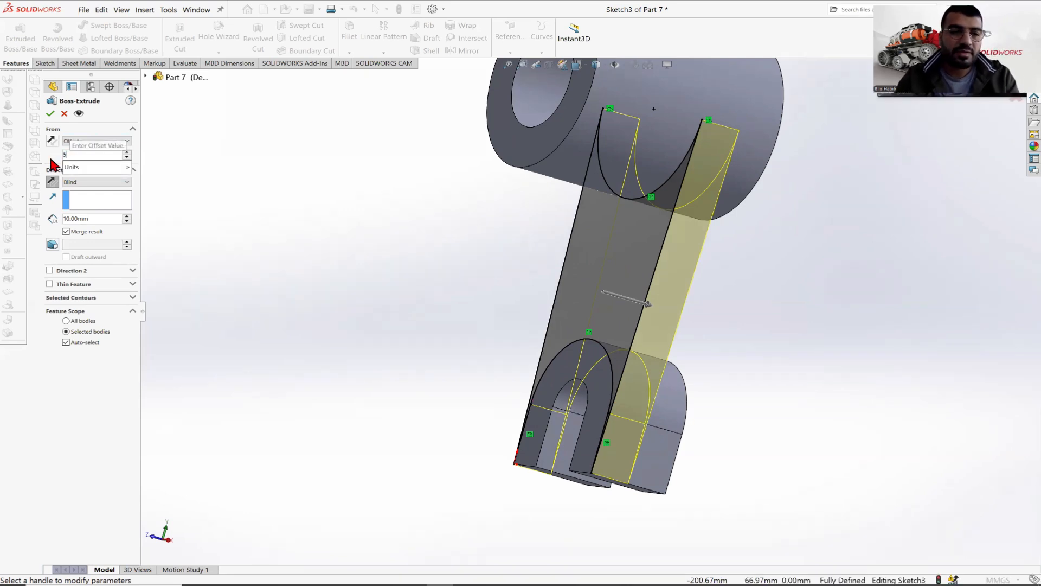
{"action": "key", "text": "Return"}
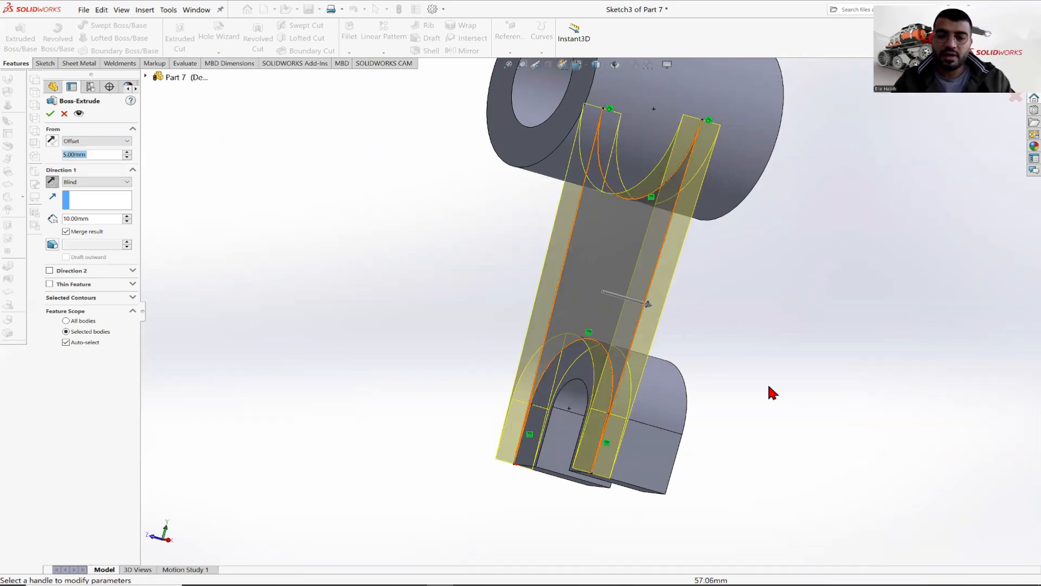
Step: Reverse the start offset so the web lies within the fork's thickness, and complete the extrusion
{"action": "middle_click_drag", "start_coordinate": [727, 379], "coordinate": [702, 351]}
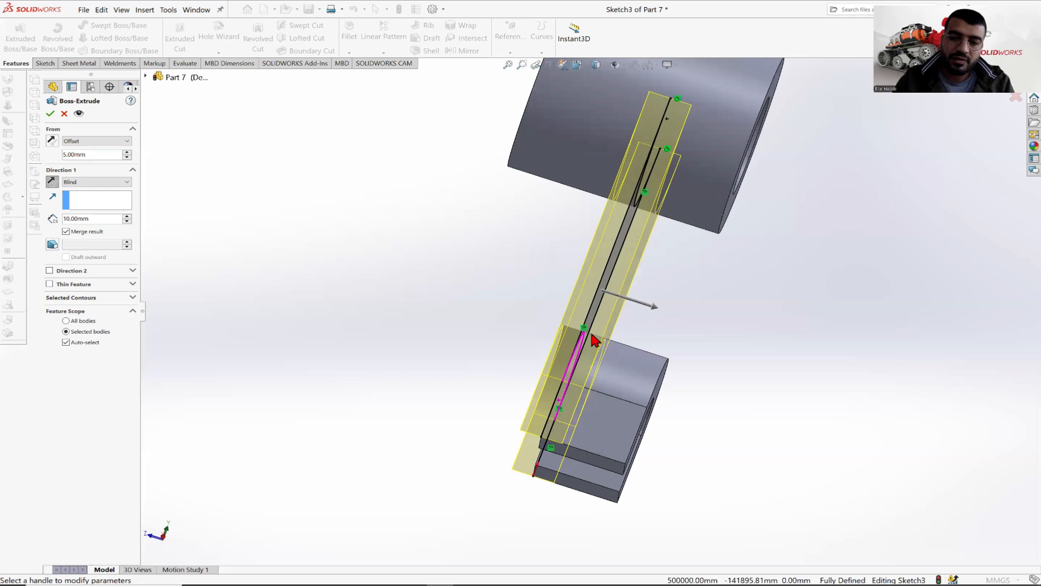
{"action": "middle_click_drag", "start_coordinate": [595, 335], "coordinate": [585, 314]}
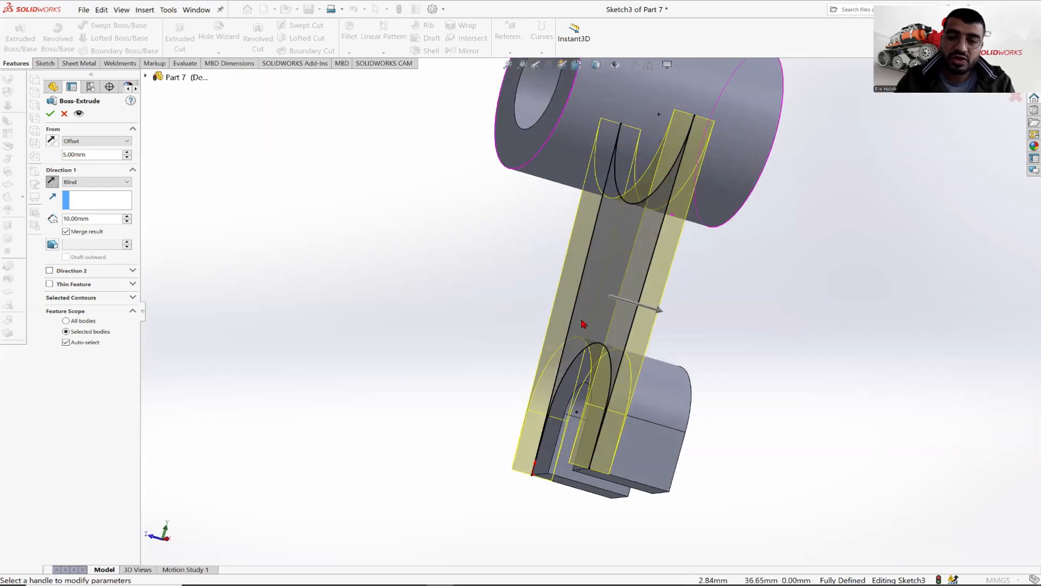
{"action": "left_click", "coordinate": [52, 141]}
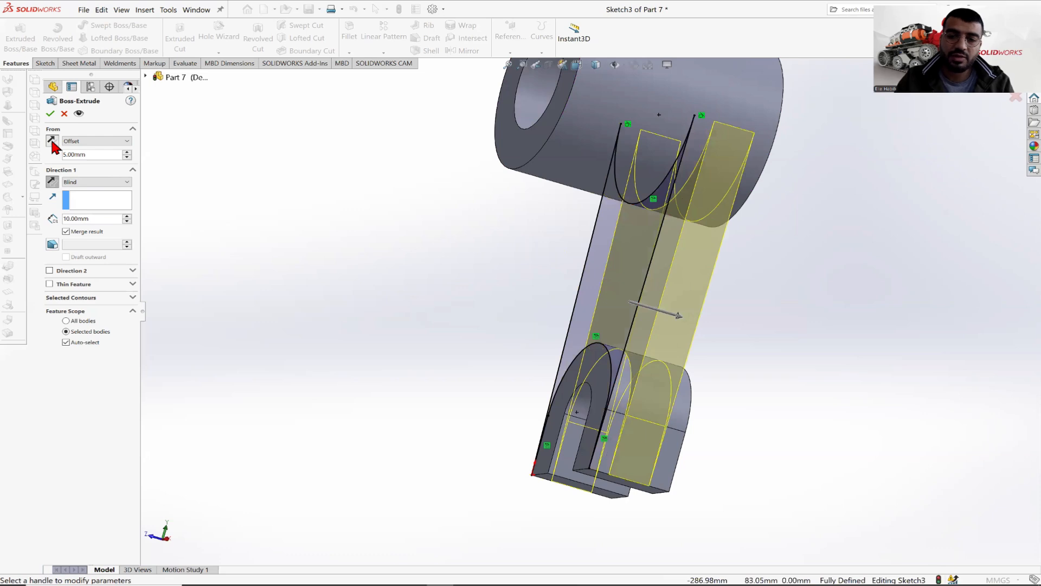
{"action": "middle_click_drag", "start_coordinate": [719, 442], "coordinate": [656, 314]}
{"action": "middle_click_drag", "start_coordinate": [713, 368], "coordinate": [710, 359]}
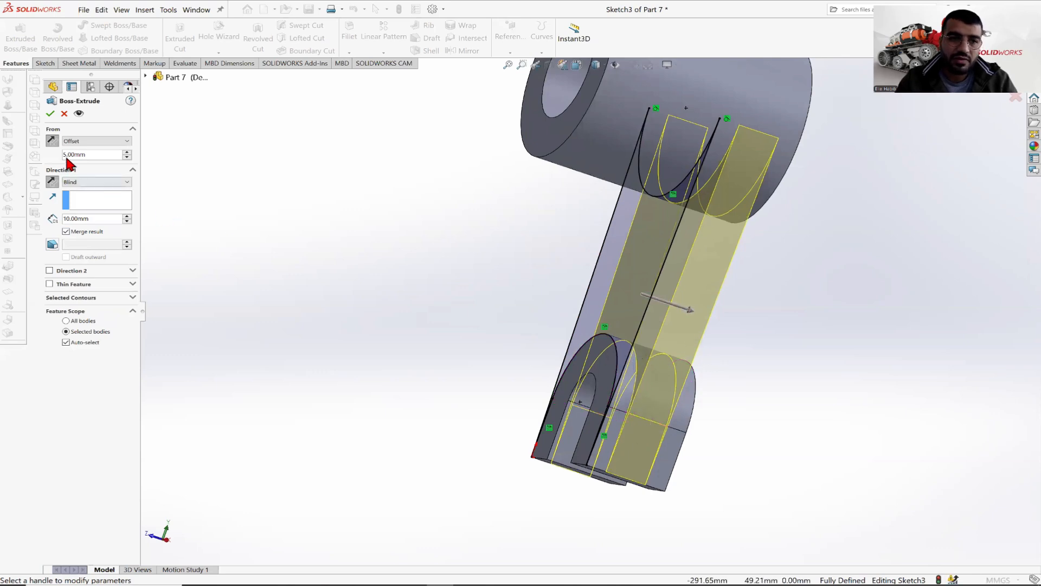
{"action": "middle_click_drag", "start_coordinate": [620, 305], "coordinate": [578, 350]}
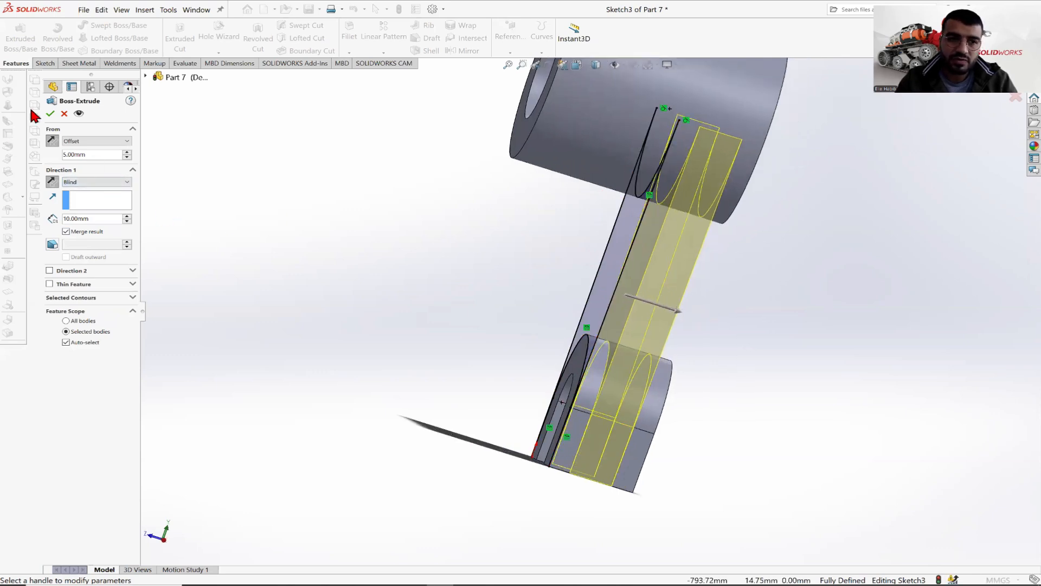
{"action": "left_click", "coordinate": [50, 114]}
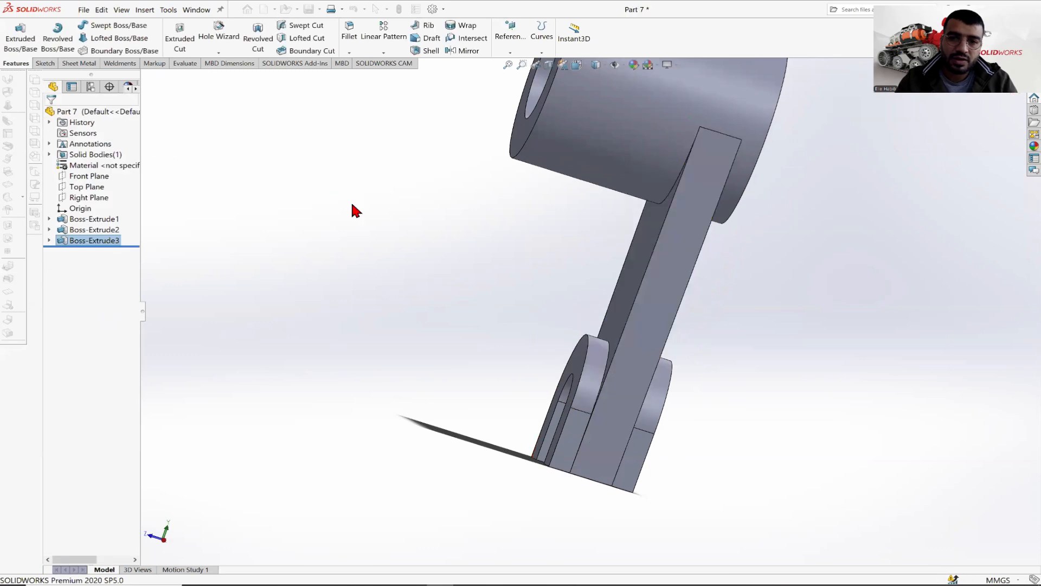
Step: Inspect the merged fork, web and ring from an angled view and save the part
{"action": "left_click", "coordinate": [759, 274]}
{"action": "scroll", "coordinate": [759, 275], "scroll_direction": "up", "scroll_amount": 2}
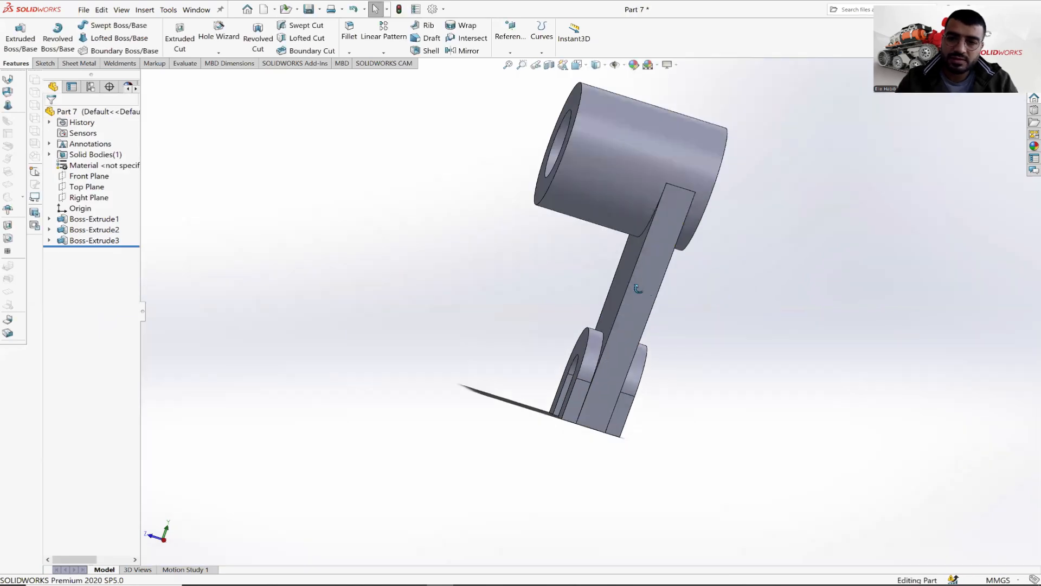
{"action": "middle_click_drag", "start_coordinate": [638, 289], "coordinate": [523, 195]}
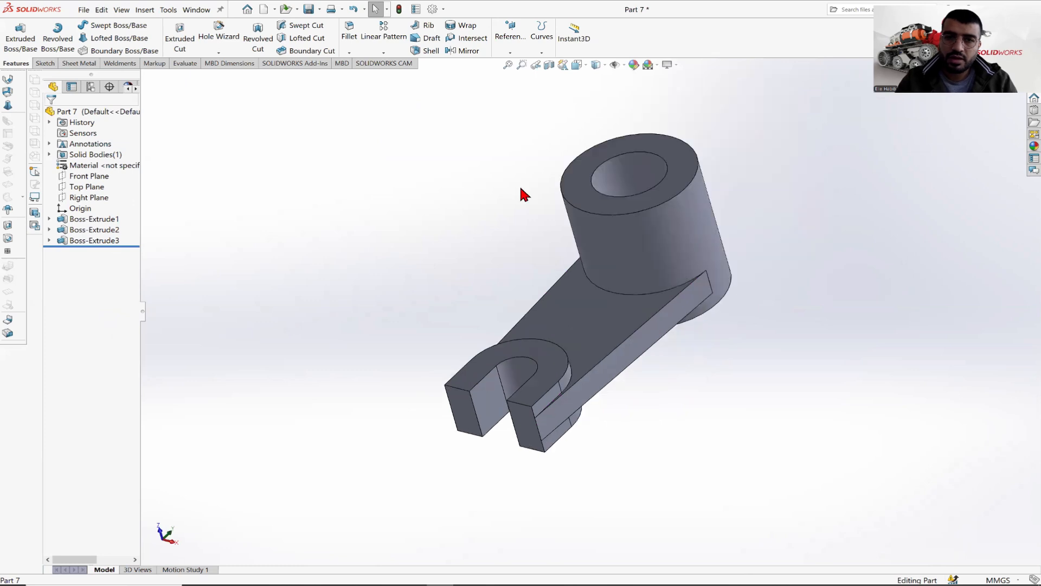
{"action": "left_click", "coordinate": [308, 10]}
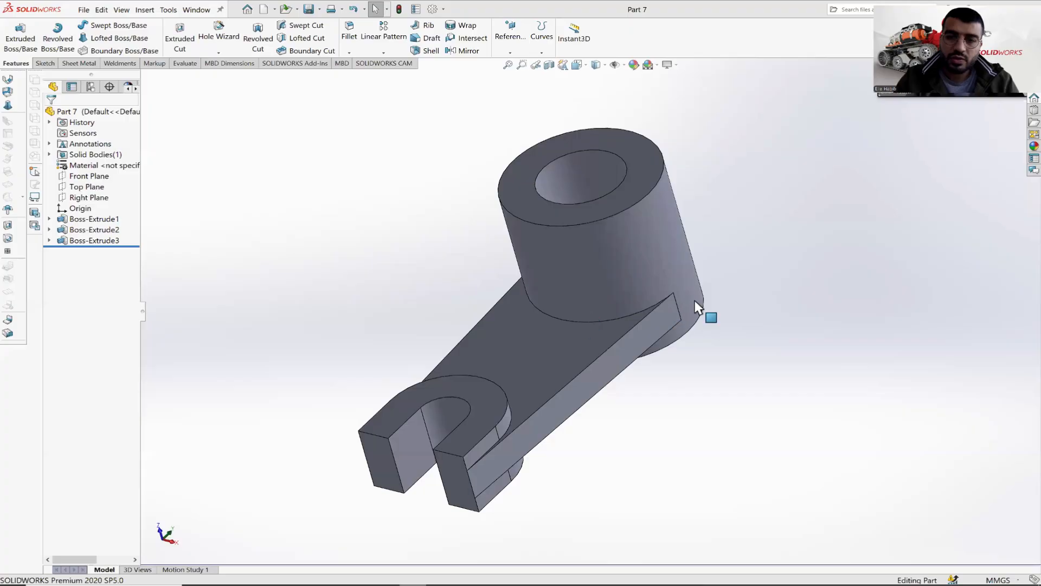
Step: Select the Right Plane and examine where it lies relative to the ring and fork
{"action": "scroll", "coordinate": [696, 304], "scroll_direction": "up", "scroll_amount": 2}
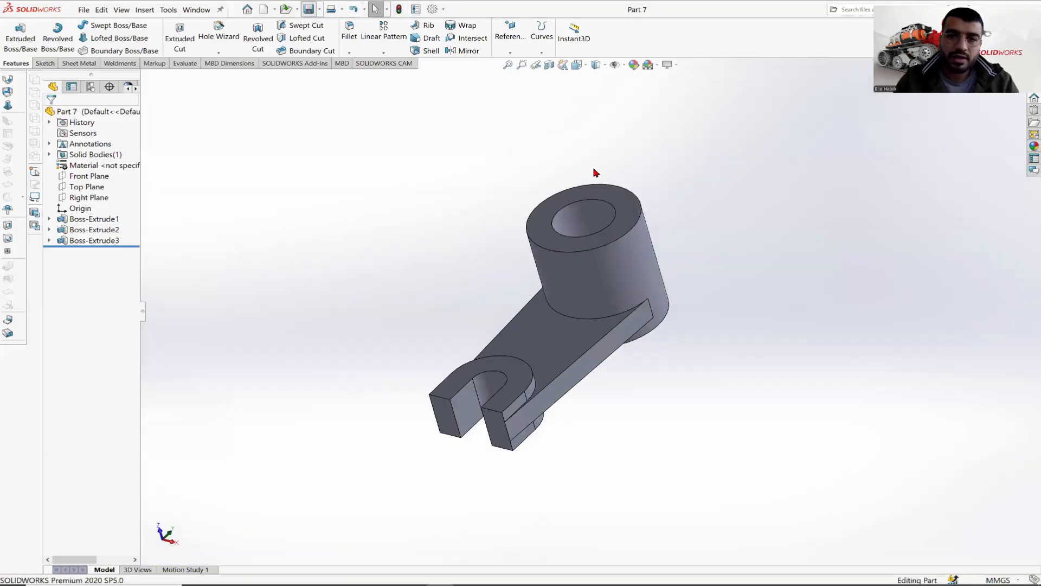
{"action": "middle_click_drag", "start_coordinate": [620, 215], "coordinate": [684, 230]}
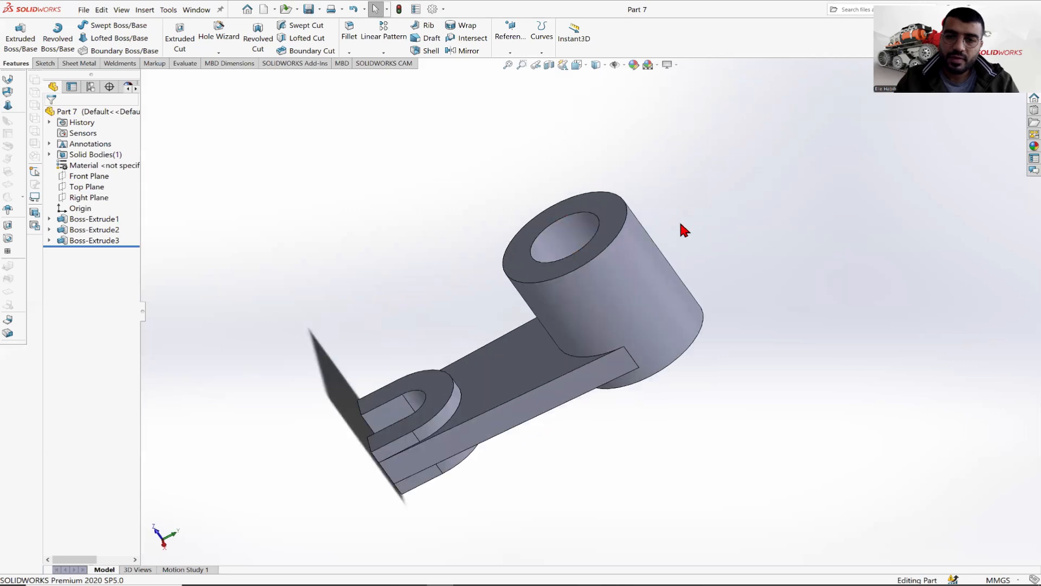
{"action": "left_click", "coordinate": [84, 186]}
{"action": "left_click", "coordinate": [85, 198]}
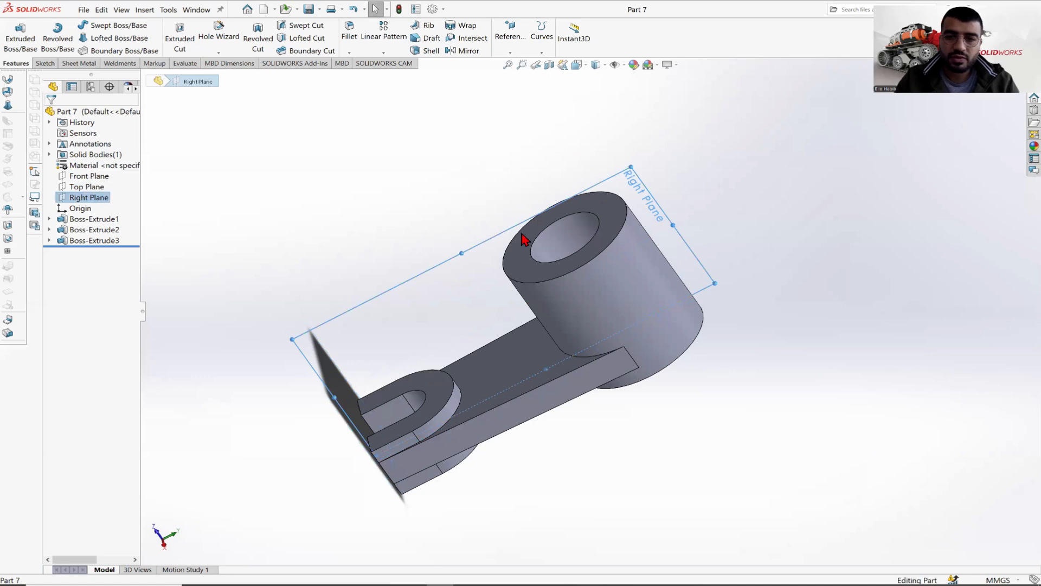
{"action": "middle_click_drag", "start_coordinate": [530, 233], "coordinate": [601, 262]}
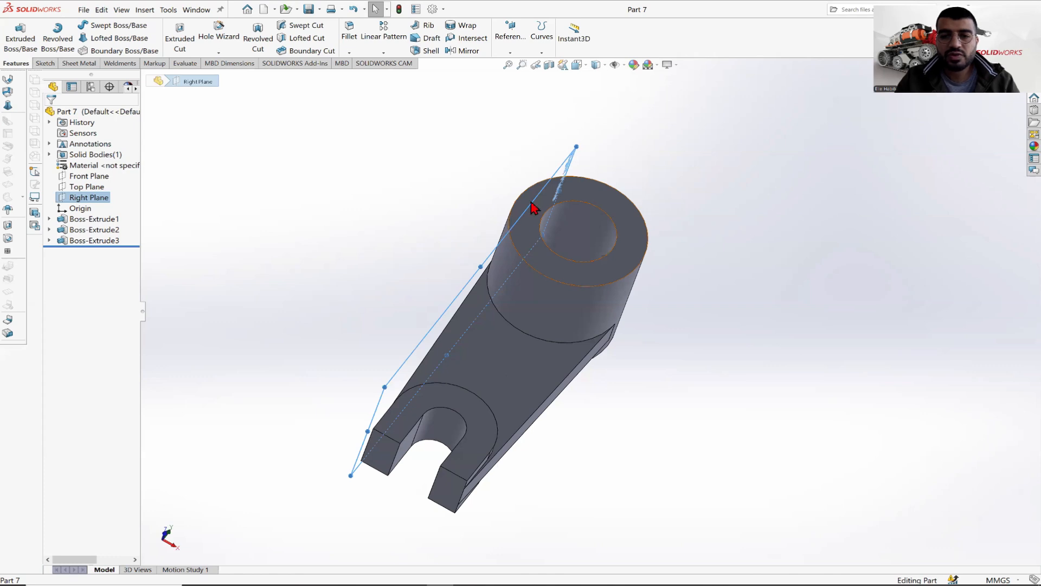
Step: Create a reference plane midway between the two inner side faces of the fork's slot
{"action": "middle_click_drag", "start_coordinate": [554, 208], "coordinate": [557, 284]}
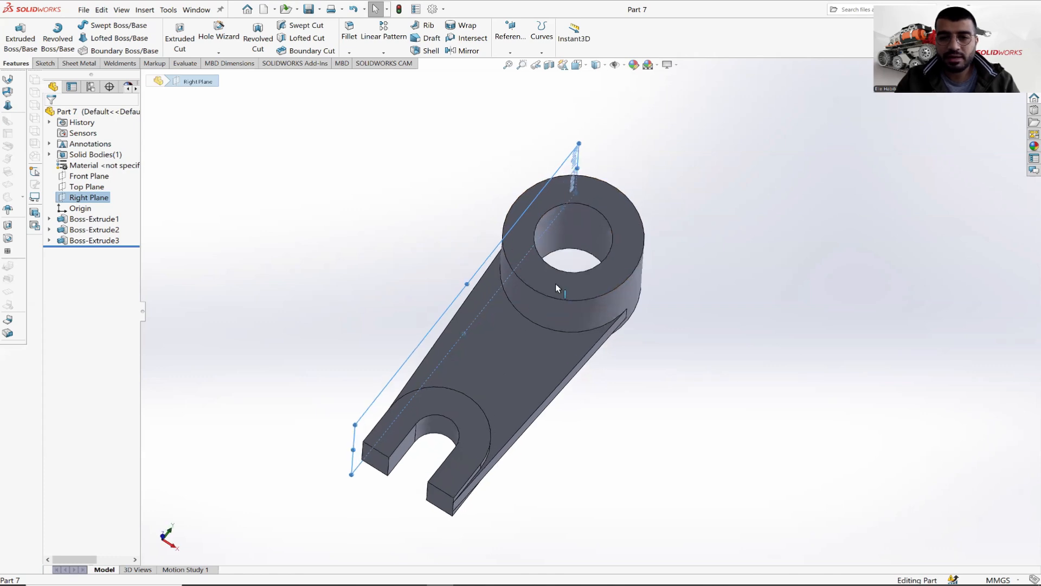
{"action": "left_click", "coordinate": [360, 184]}
{"action": "left_click", "coordinate": [510, 54]}
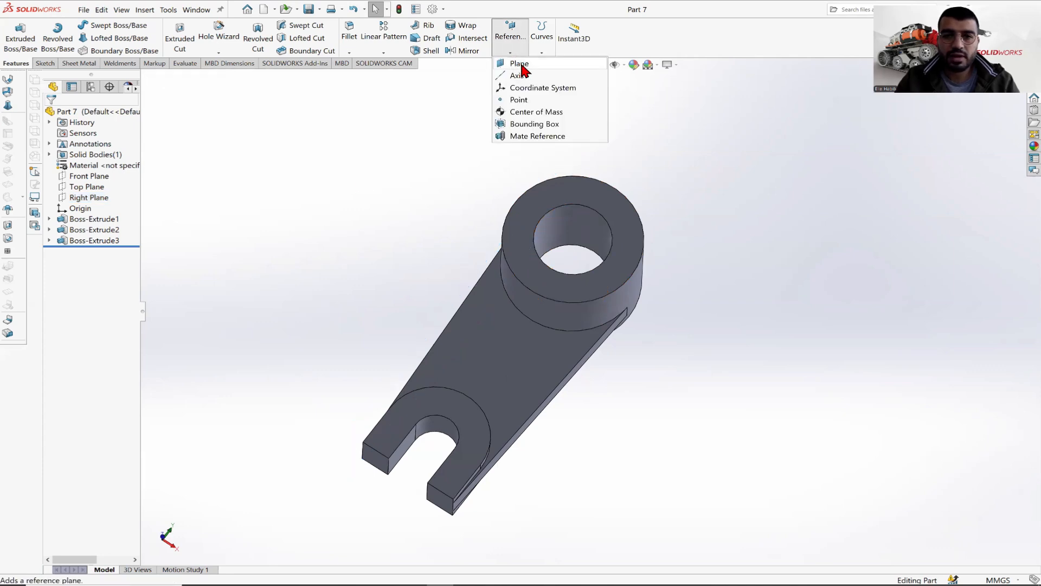
{"action": "left_click", "coordinate": [519, 63]}
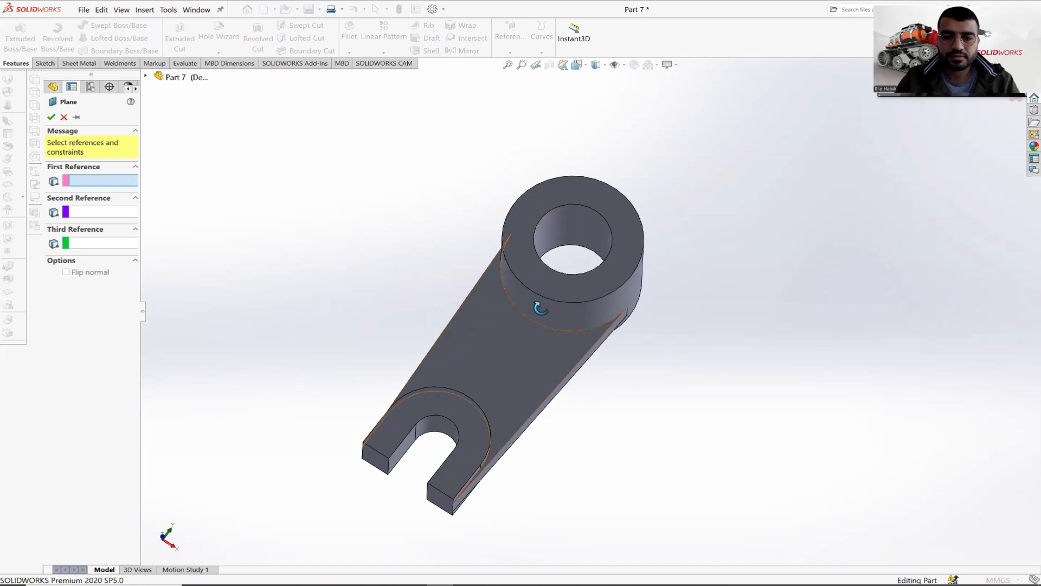
{"action": "middle_click_drag", "start_coordinate": [535, 302], "coordinate": [470, 395]}
{"action": "scroll", "coordinate": [424, 411], "scroll_direction": "down", "scroll_amount": 4}
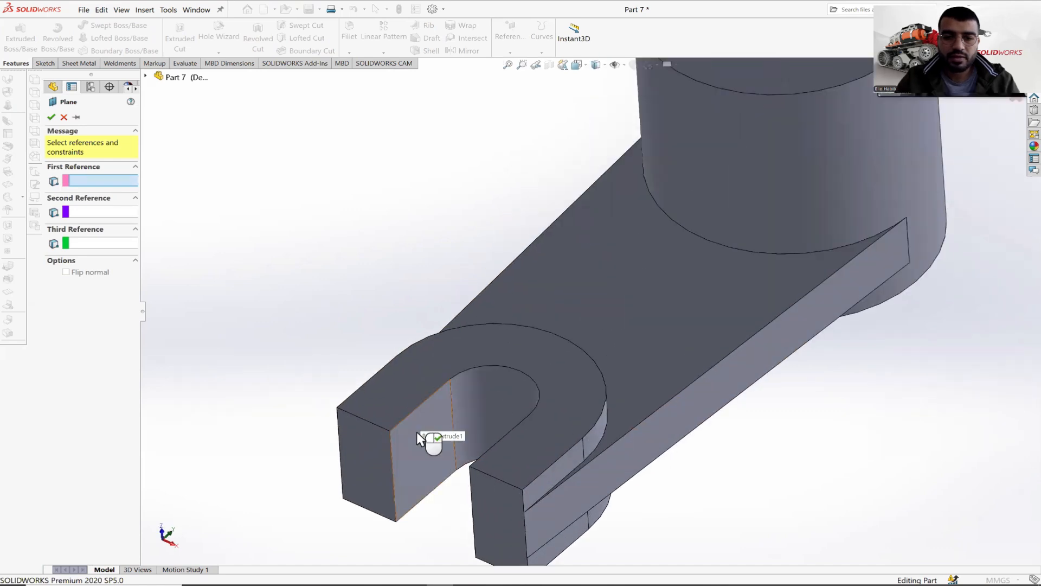
{"action": "left_click", "coordinate": [424, 437]}
{"action": "middle_click_drag", "start_coordinate": [588, 419], "coordinate": [522, 451]}
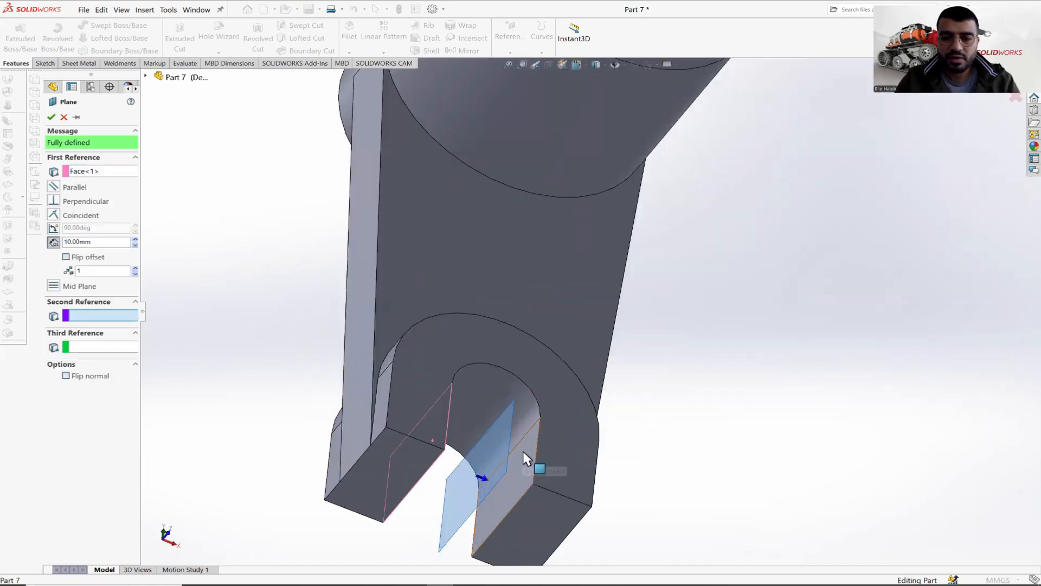
{"action": "left_click", "coordinate": [522, 437]}
{"action": "key", "text": "ctrl+7"}
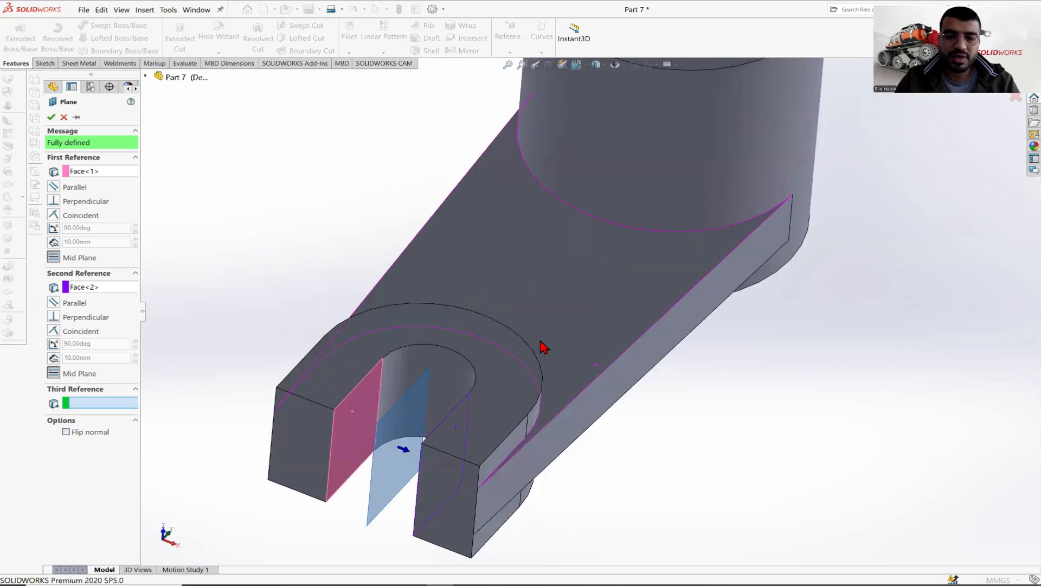
{"action": "left_click", "coordinate": [51, 117]}
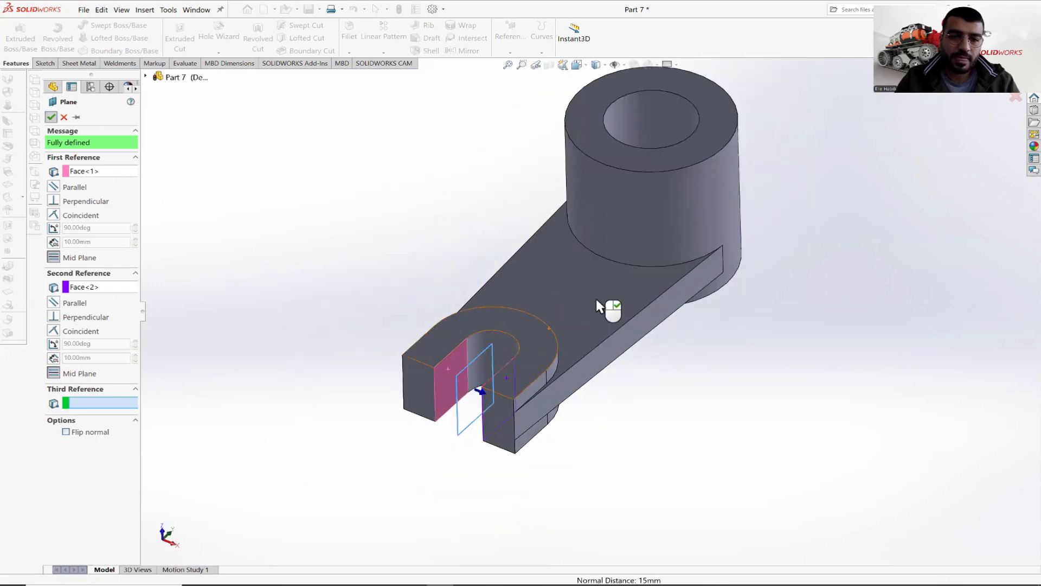
Step: Enlarge the mid plane's displayed boundary until it extends past the fork and ring on all sides
{"action": "scroll", "coordinate": [642, 218], "scroll_direction": "up", "scroll_amount": 3}
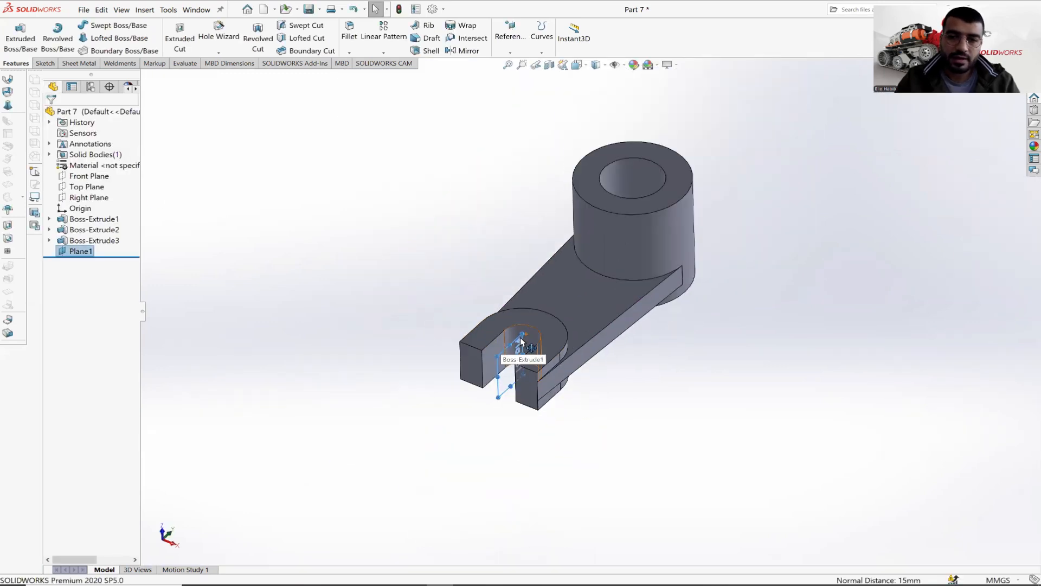
{"action": "left_click_drag", "start_coordinate": [642, 218], "coordinate": [667, 65]}
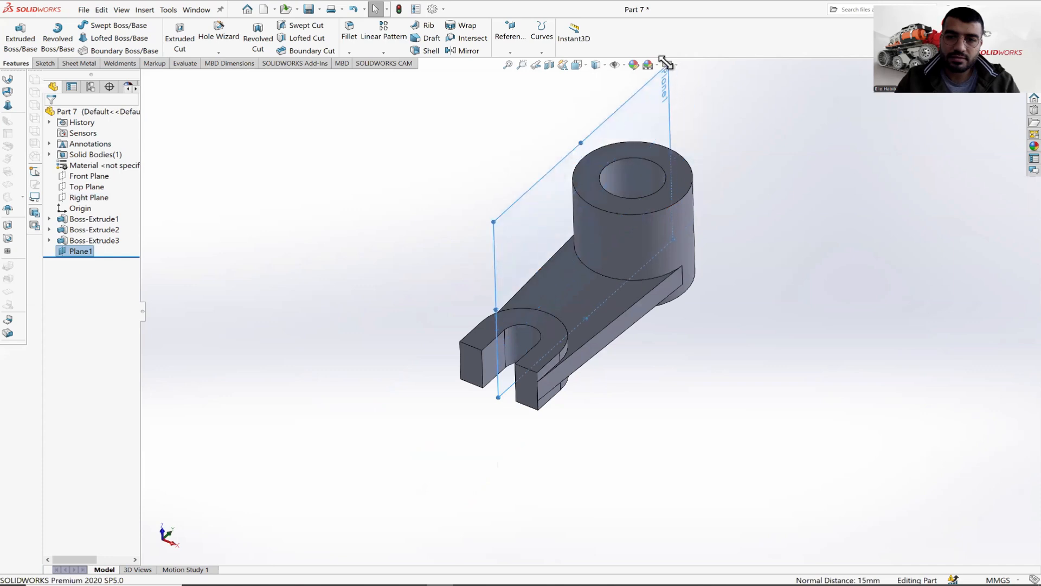
{"action": "left_click_drag", "start_coordinate": [495, 401], "coordinate": [442, 433]}
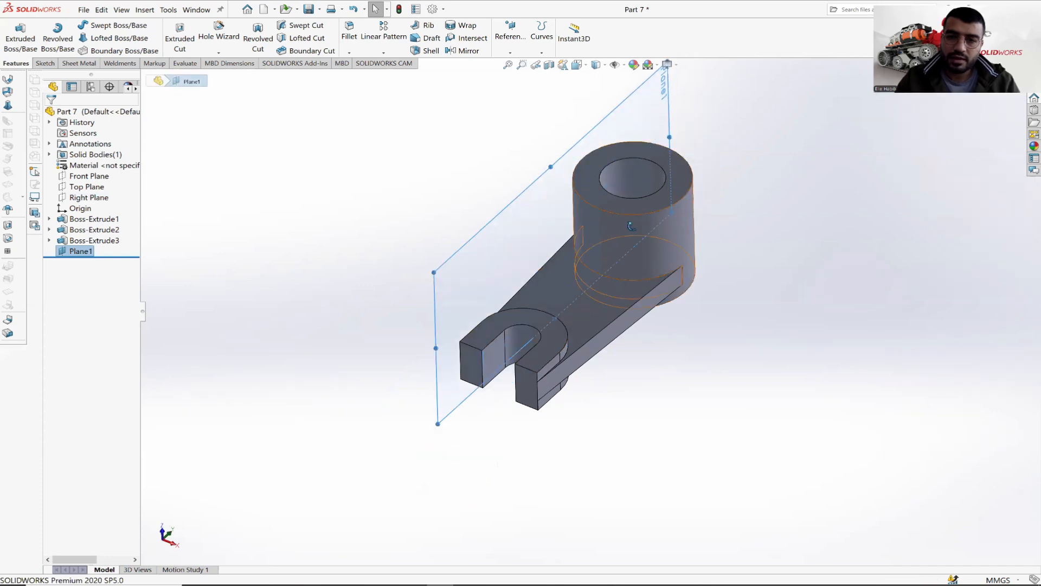
{"action": "middle_click_drag", "start_coordinate": [873, 239], "coordinate": [773, 245]}
{"action": "scroll", "coordinate": [713, 260], "scroll_direction": "up", "scroll_amount": 1}
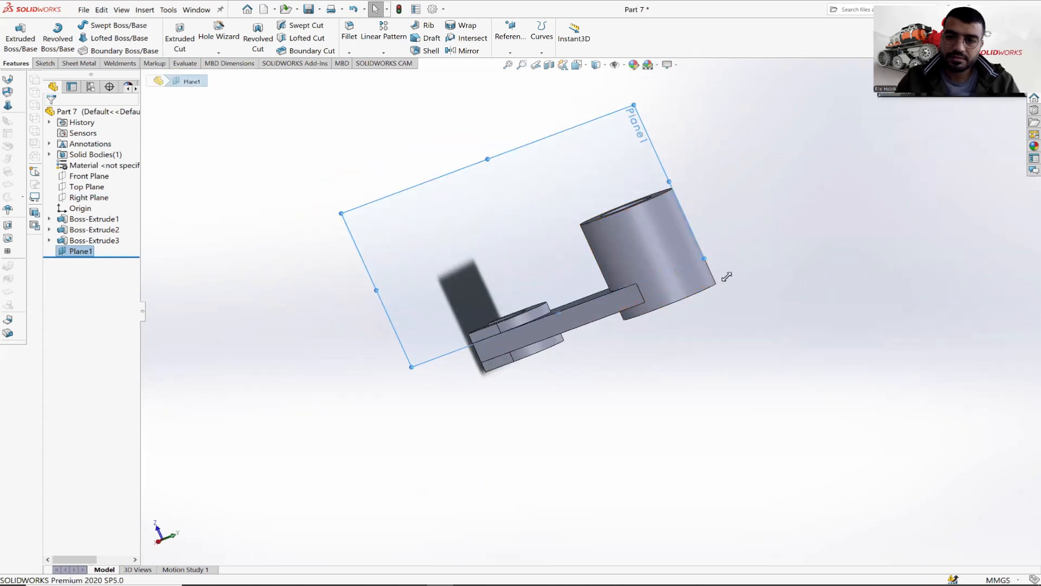
{"action": "left_click_drag", "start_coordinate": [706, 259], "coordinate": [765, 314]}
{"action": "middle_click_drag", "start_coordinate": [763, 307], "coordinate": [851, 265]}
{"action": "left_click_drag", "start_coordinate": [798, 351], "coordinate": [879, 356]}
{"action": "scroll", "coordinate": [732, 222], "scroll_direction": "up", "scroll_amount": 2}
{"action": "scroll", "coordinate": [730, 220], "scroll_direction": "down", "scroll_amount": 1}
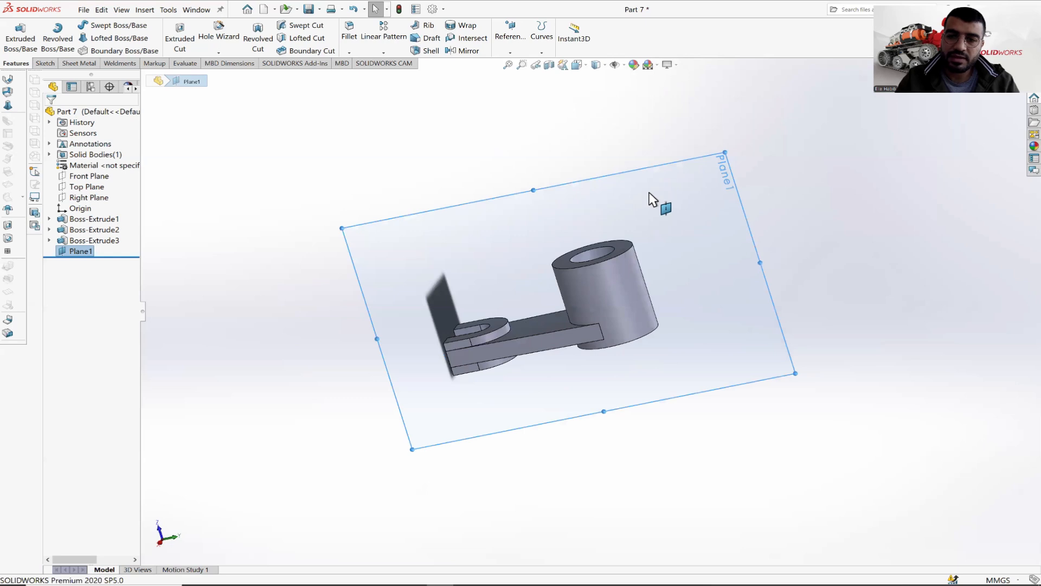
Step: Start a sketch on the mid plane, viewed square-on with the web horizontal, and display the model with hidden lines visible
{"action": "right_click", "coordinate": [651, 193]}
{"action": "left_click", "coordinate": [720, 182]}
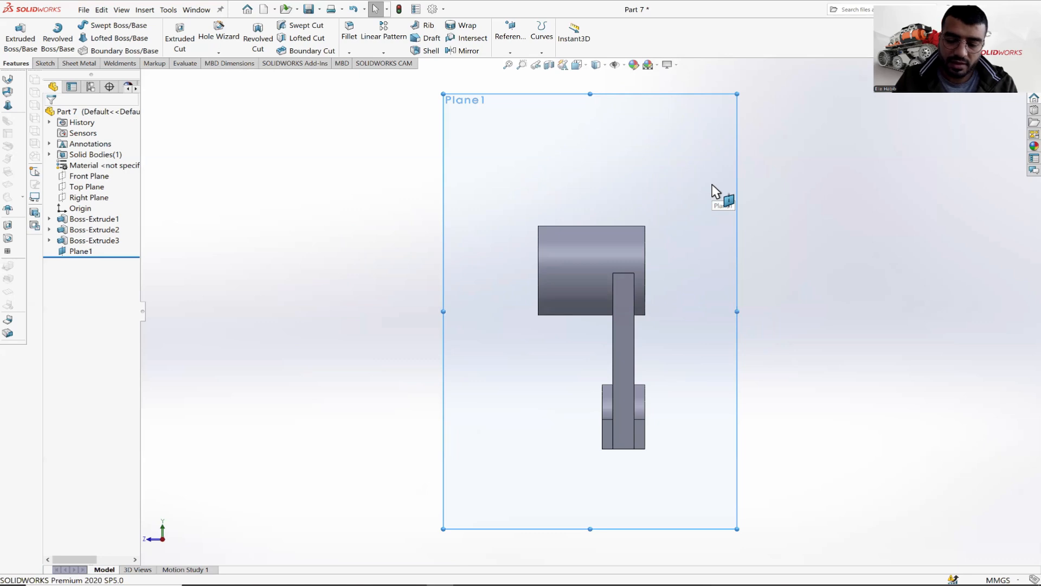
{"action": "key", "text": "alt+Right"}
{"action": "key", "text": "alt+Right"}
{"action": "key", "text": "alt+Right"}
{"action": "key", "text": "alt+Right"}
{"action": "key", "text": "alt+Right"}
{"action": "key", "text": "alt+Right"}
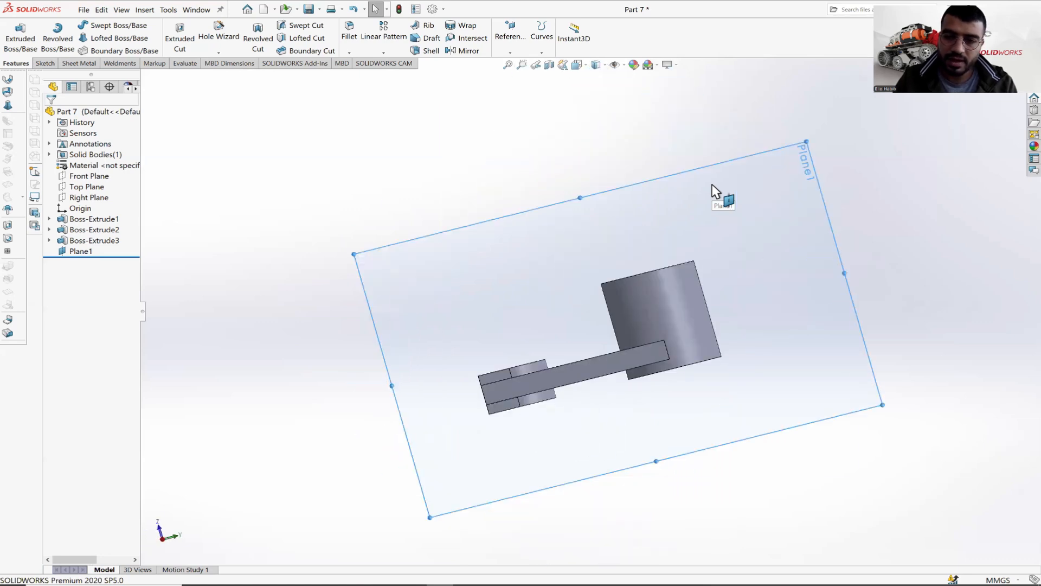
{"action": "left_click", "coordinate": [45, 63]}
{"action": "left_click", "coordinate": [14, 34]}
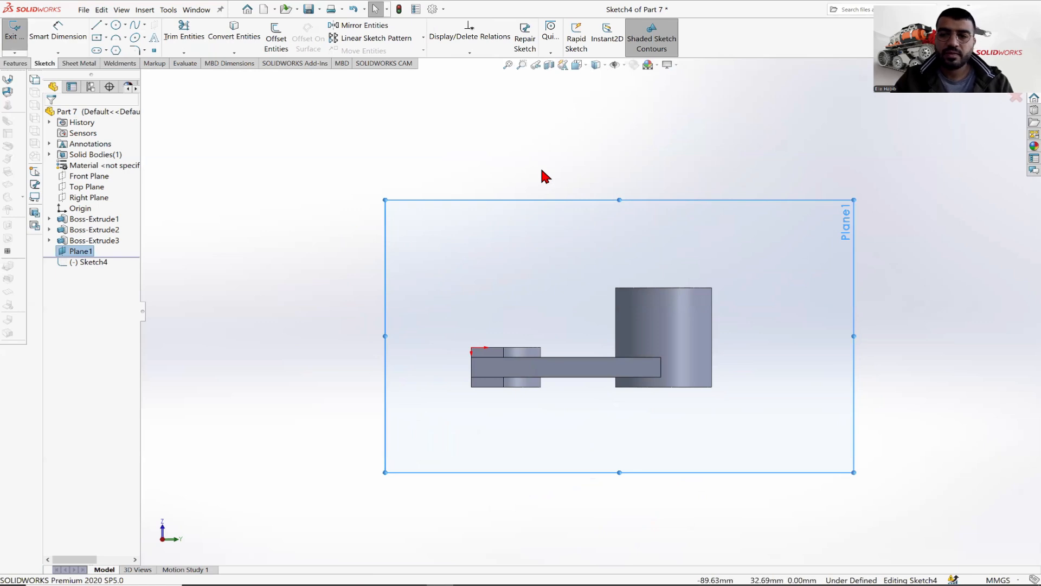
{"action": "scroll", "coordinate": [700, 325], "scroll_direction": "down", "scroll_amount": 1}
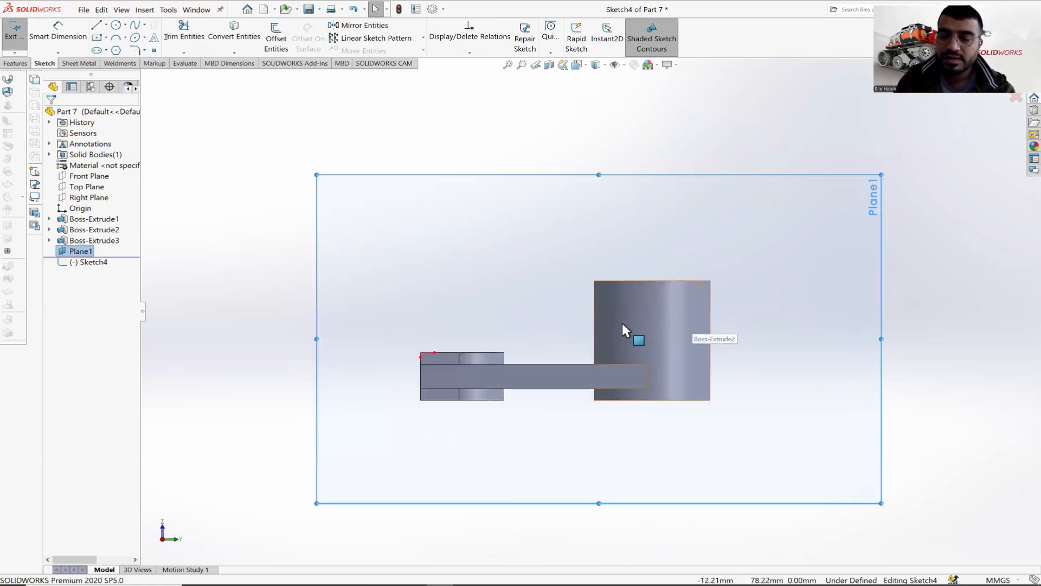
{"action": "left_click", "coordinate": [605, 66]}
{"action": "left_click", "coordinate": [598, 121]}
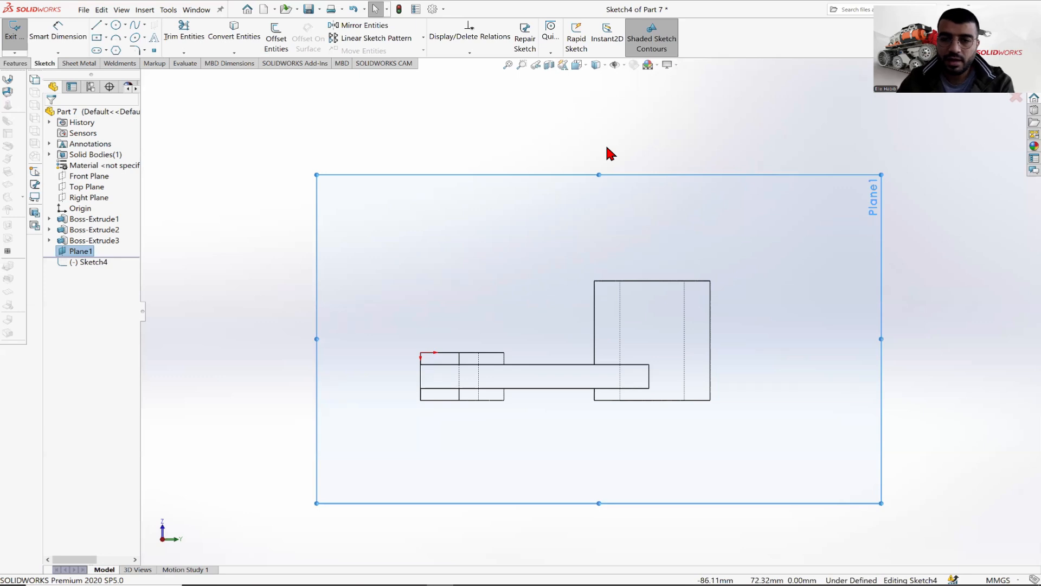
Step: Check Part 7.PNG and draw a horizontal centerline about 49 mm long from the midpoint of the ring's top edge, away from the fork
{"action": "left_click", "coordinate": [106, 25]}
{"action": "left_click", "coordinate": [114, 51]}
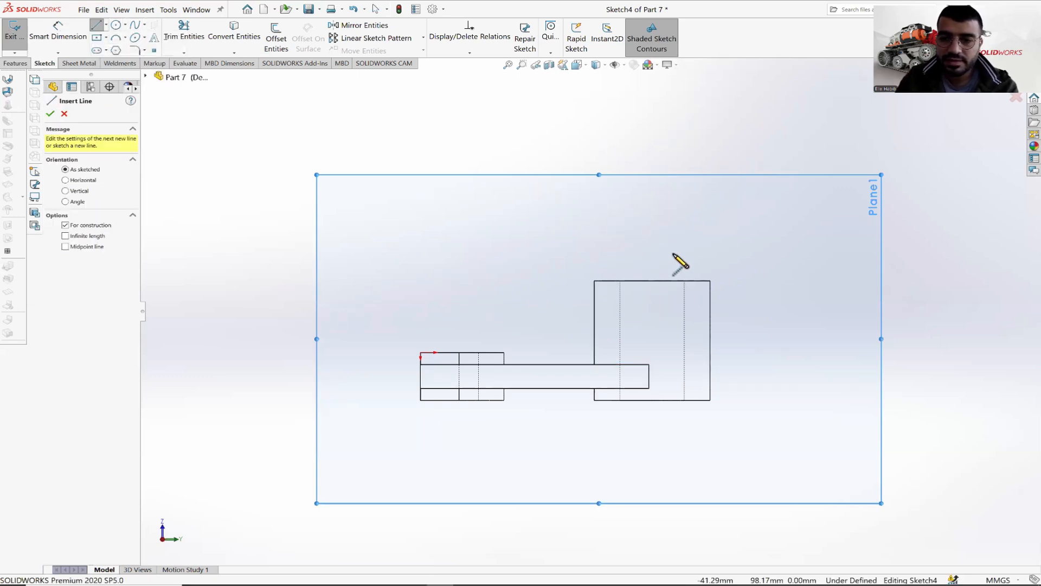
{"action": "scroll", "coordinate": [740, 286], "scroll_direction": "down", "scroll_amount": 3}
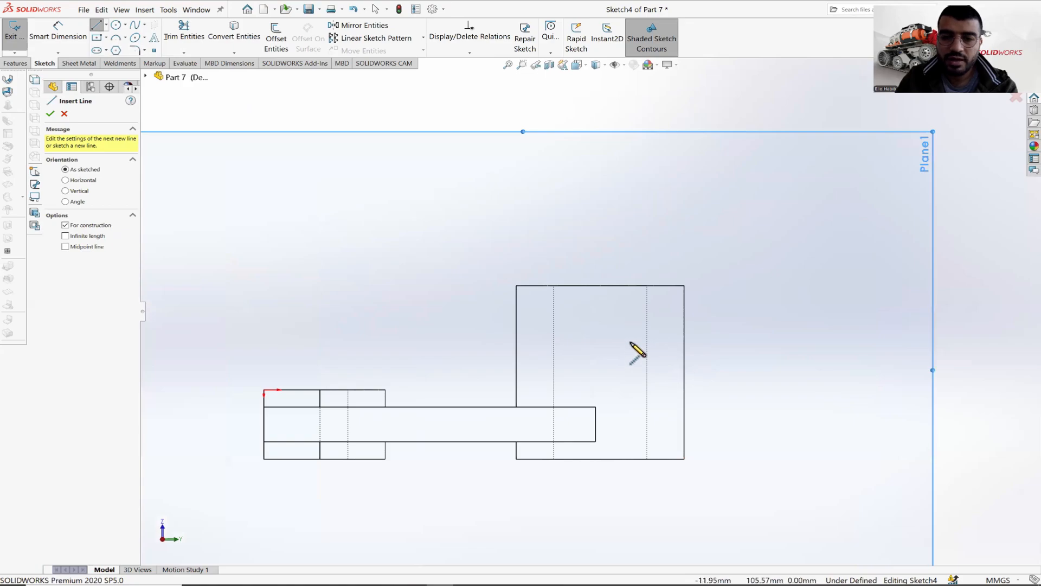
{"action": "key", "text": "alt+Tab"}
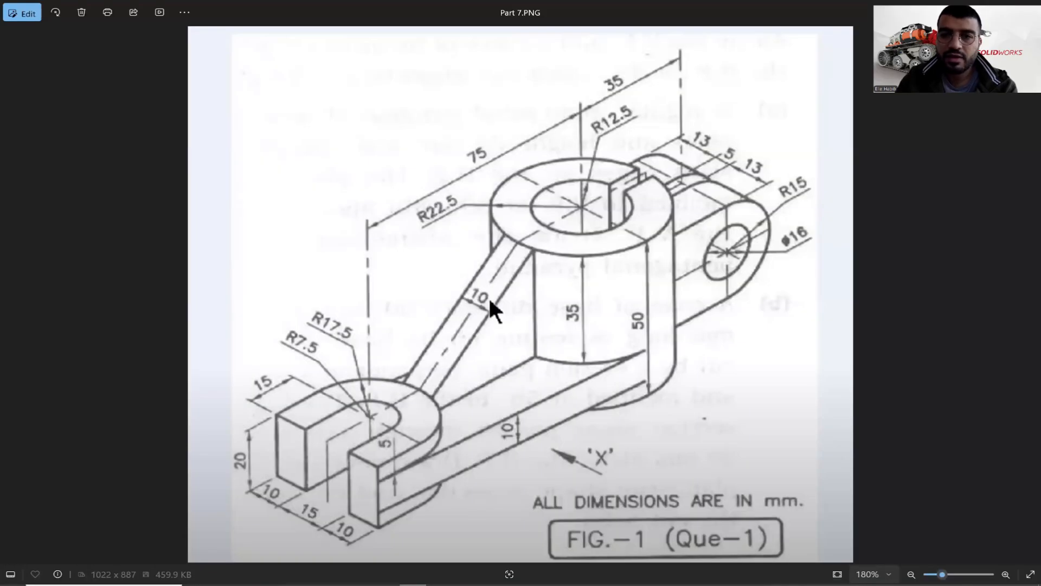
{"action": "key", "text": "alt+Tab"}
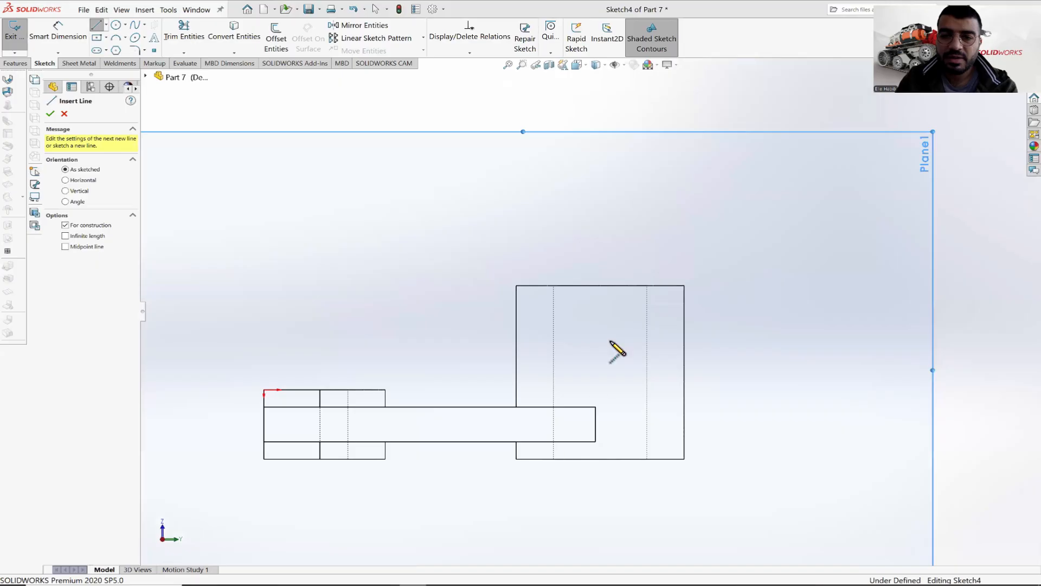
{"action": "left_click", "coordinate": [601, 284]}
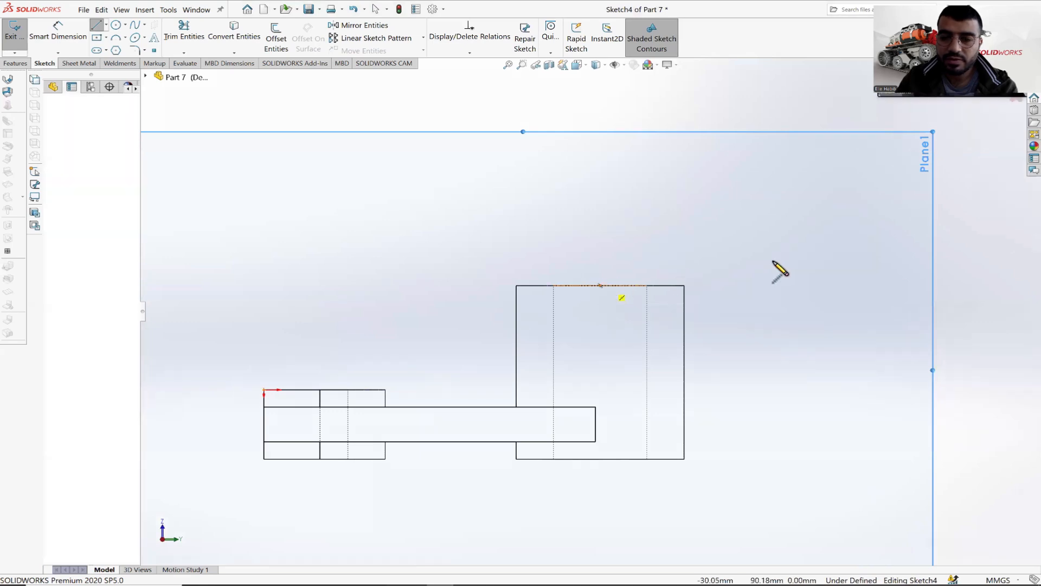
{"action": "left_click", "coordinate": [784, 285]}
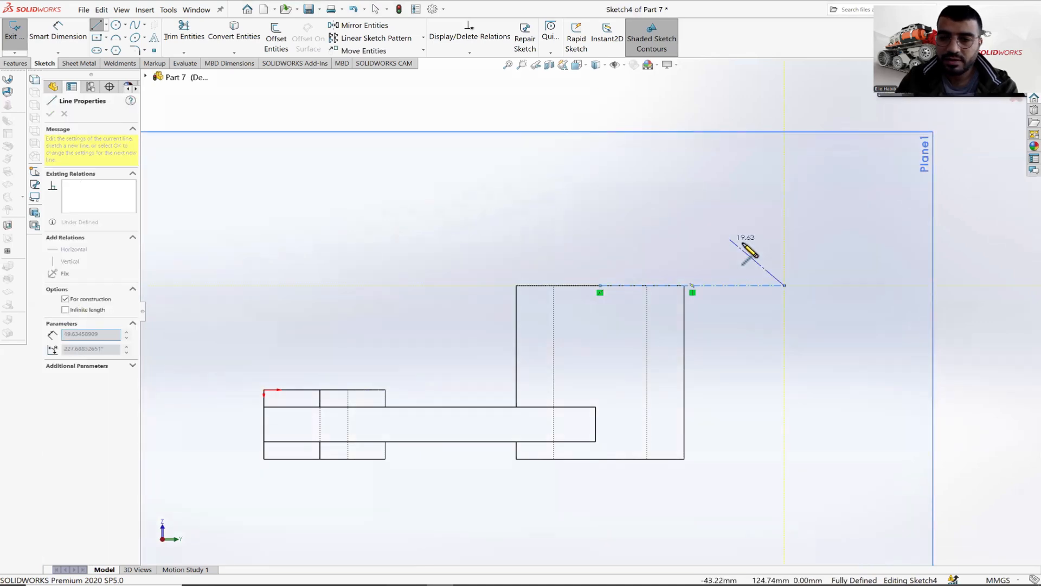
{"action": "right_click", "coordinate": [748, 239]}
{"action": "left_click", "coordinate": [751, 246]}
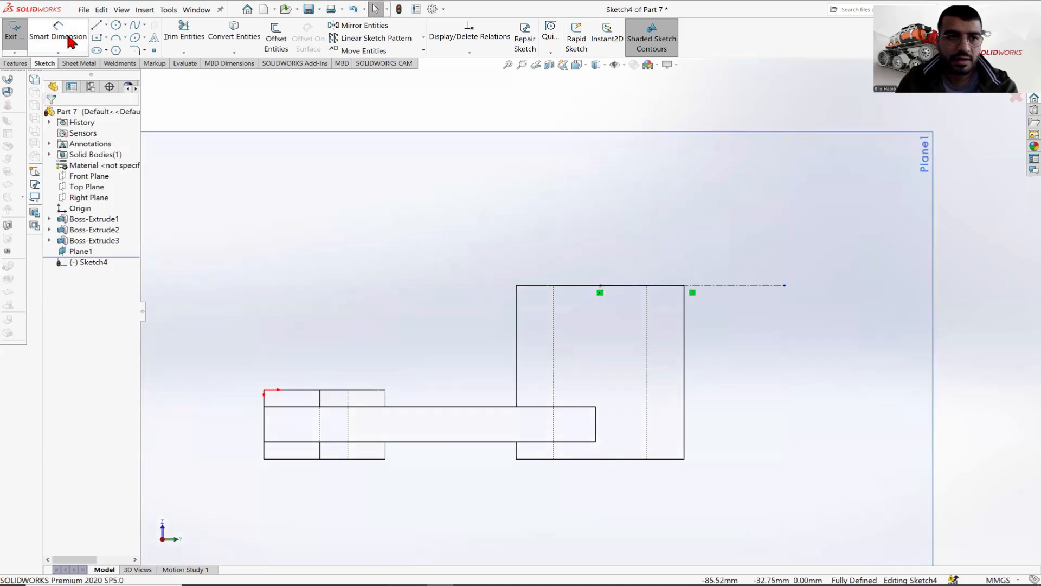
Step: Dimension the horizontal centerline's length and set it to 35 mm
{"action": "left_click", "coordinate": [743, 285]}
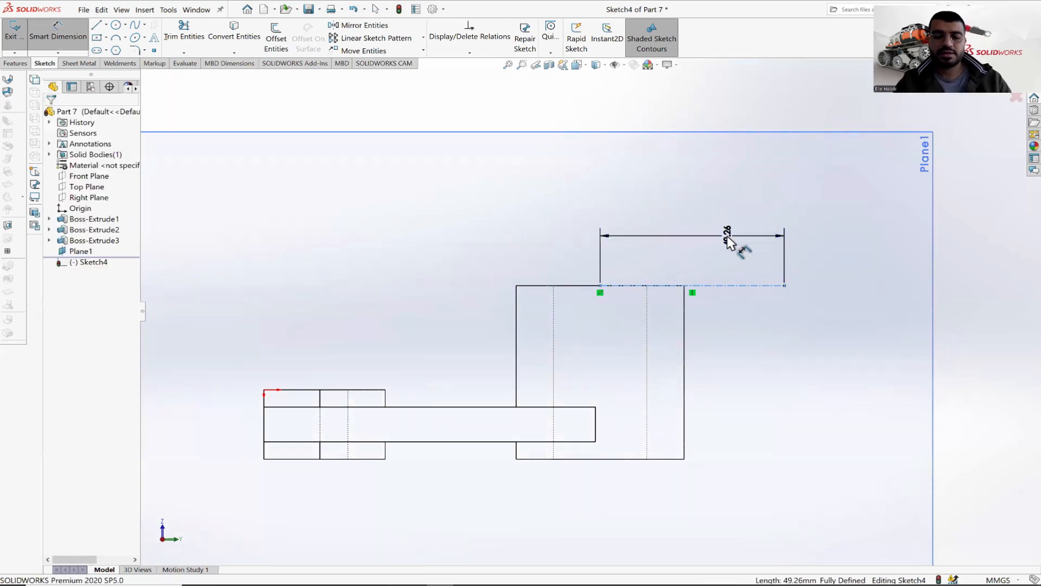
{"action": "left_click", "coordinate": [729, 242]}
{"action": "type", "text": "35"}
{"action": "key", "text": "Return"}
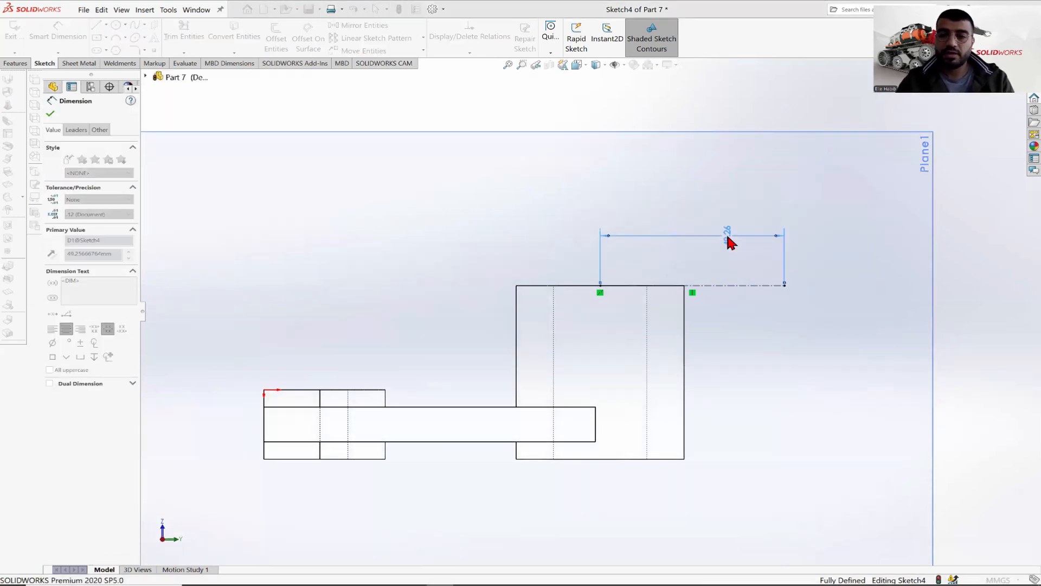
{"action": "left_click", "coordinate": [51, 114]}
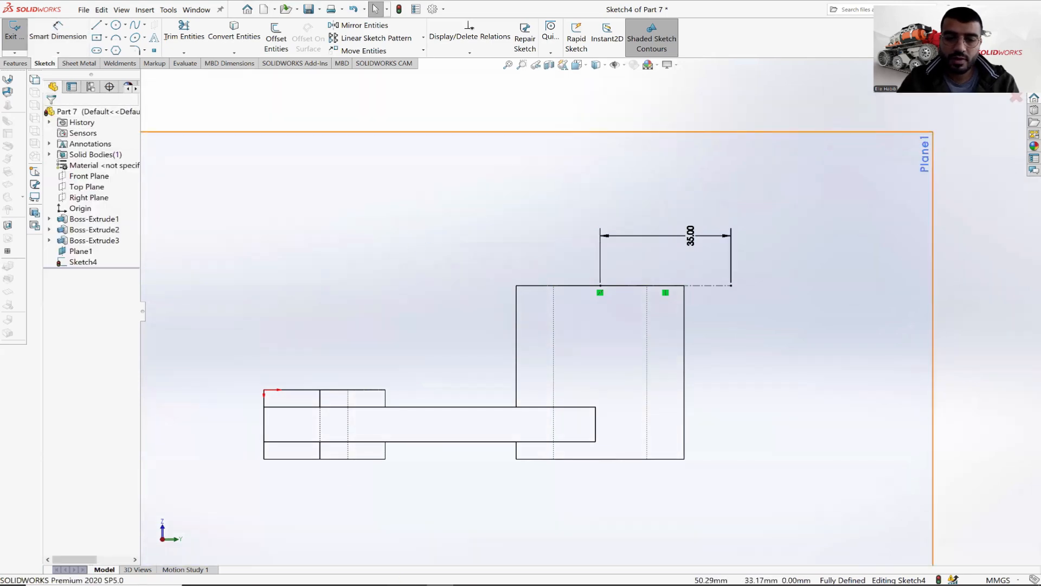
Step: Consult Part 7.PNG again and draw a vertical centerline downward from the outer end of the 35 mm centerline
{"action": "key", "text": "alt+Tab"}
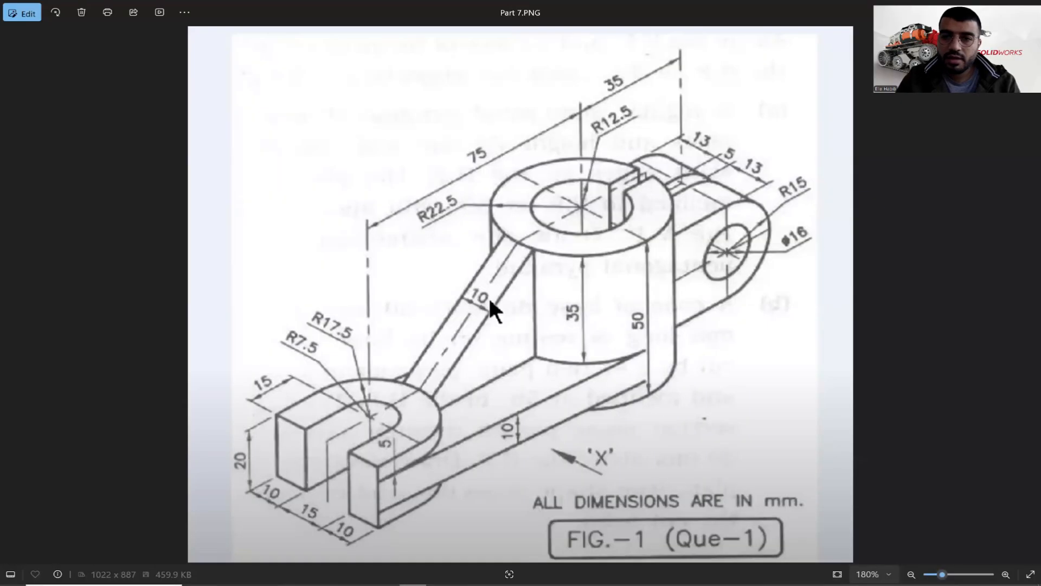
{"action": "key", "text": "alt+Tab"}
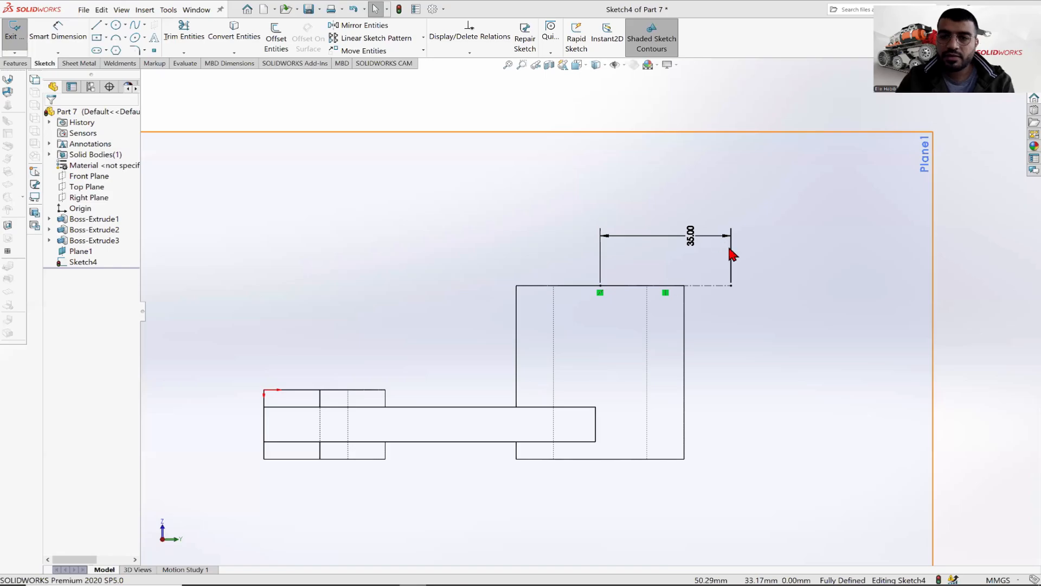
{"action": "key", "text": "alt+Tab"}
{"action": "key", "text": "alt+Tab"}
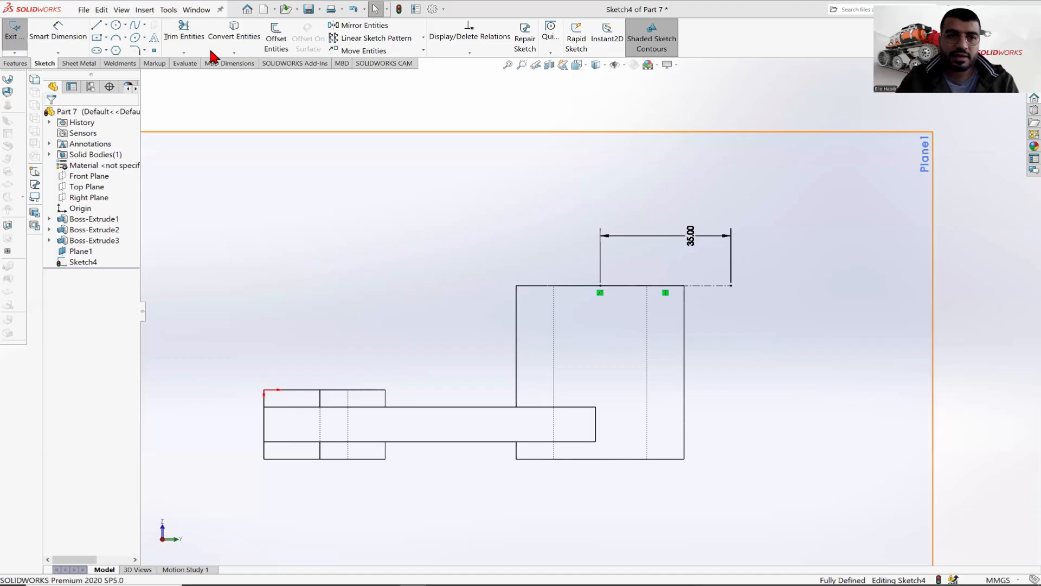
{"action": "left_click", "coordinate": [106, 26]}
{"action": "left_click", "coordinate": [121, 48]}
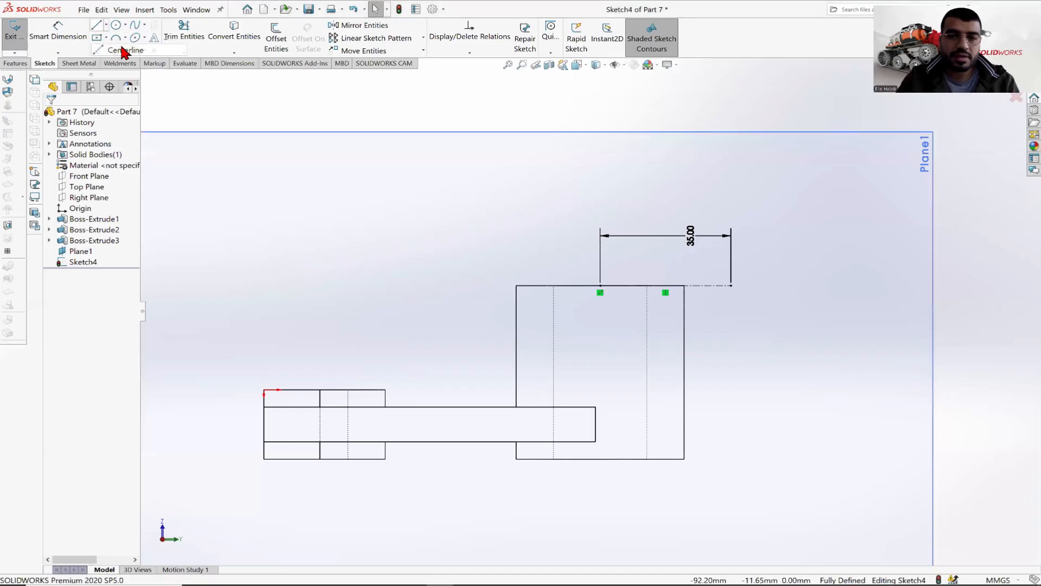
{"action": "left_click", "coordinate": [731, 286]}
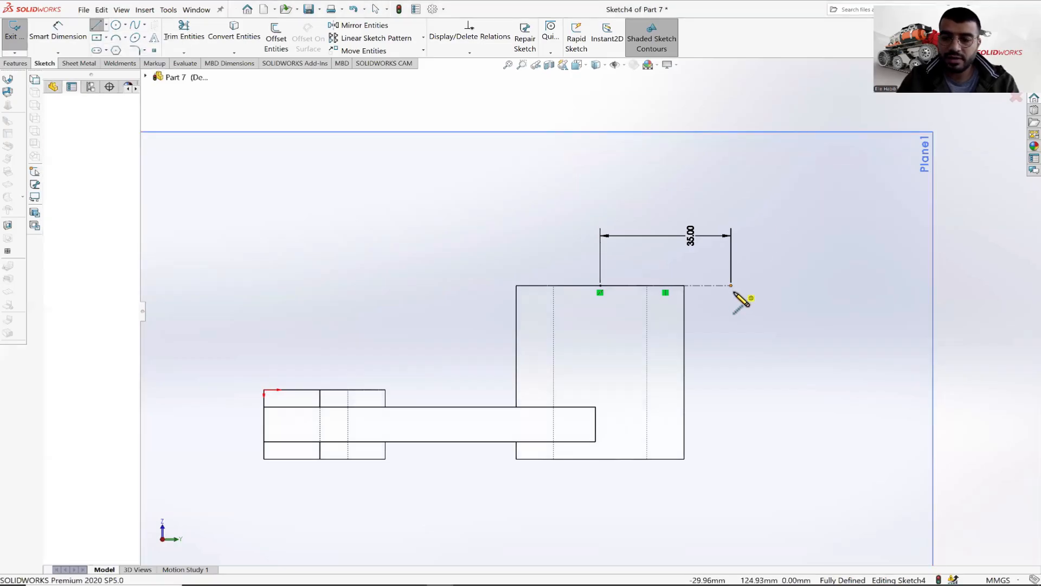
{"action": "left_click", "coordinate": [731, 417]}
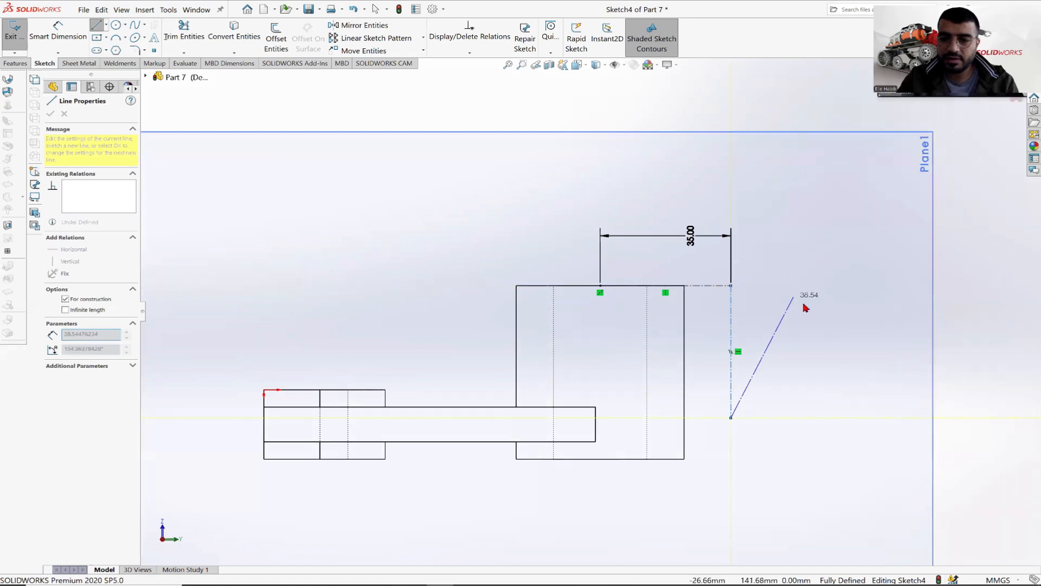
{"action": "key", "text": "Escape"}
{"action": "key", "text": "Escape"}
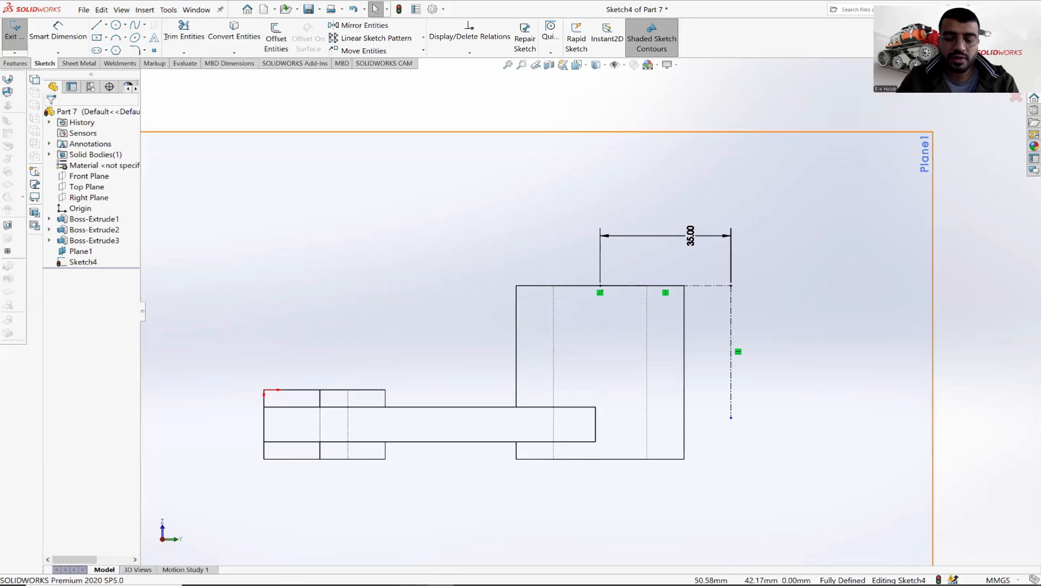
Step: Check Part 7.PNG and draw a circle about 23 mm in diameter centered on the lower end of the vertical centerline
{"action": "left_click", "coordinate": [413, 585]}
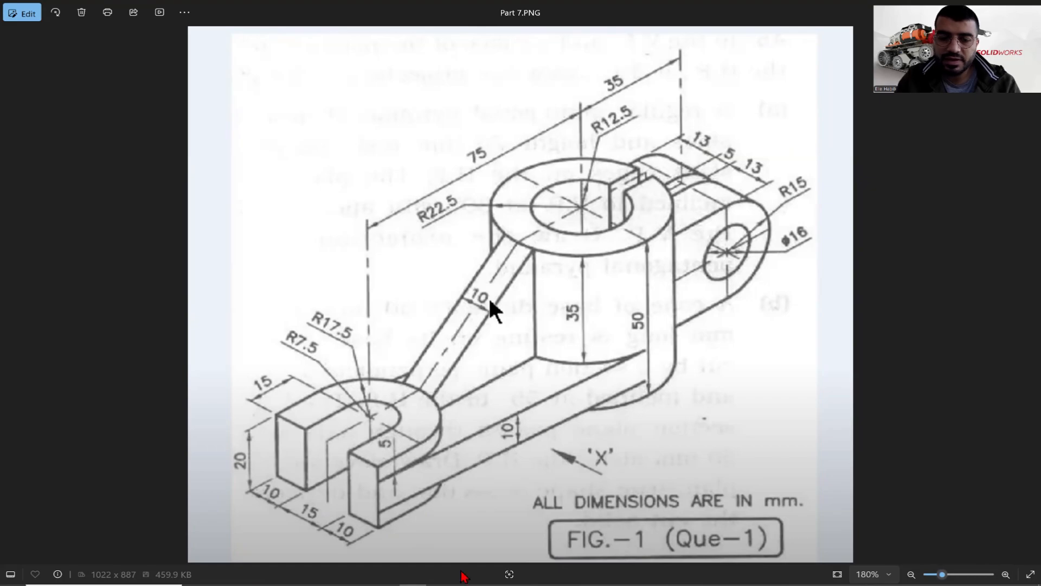
{"action": "left_click", "coordinate": [463, 581]}
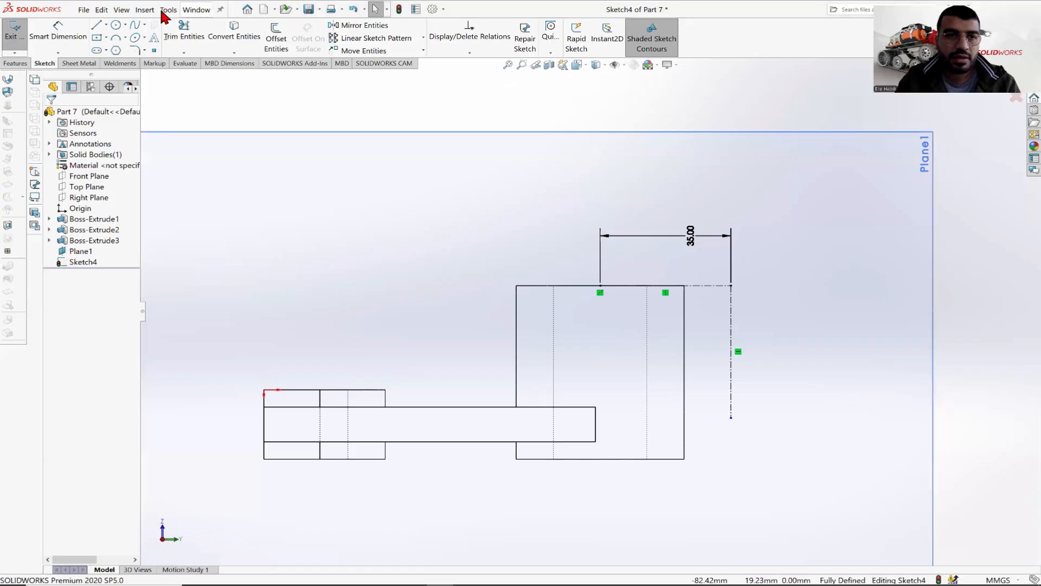
{"action": "left_click", "coordinate": [115, 25]}
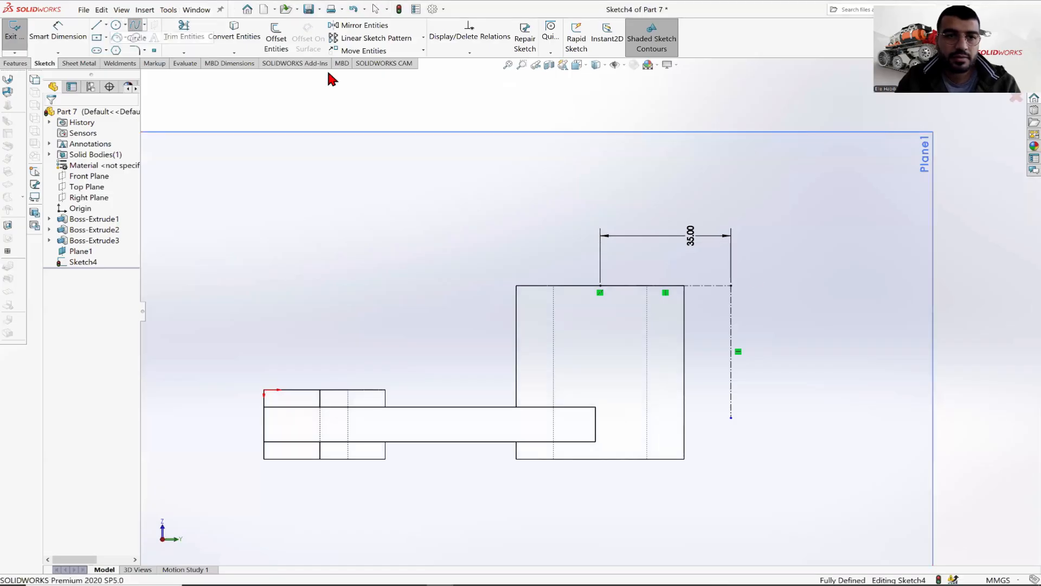
{"action": "left_click", "coordinate": [731, 417]}
{"action": "left_click", "coordinate": [763, 387]}
{"action": "right_click", "coordinate": [808, 309]}
{"action": "left_click", "coordinate": [820, 347]}
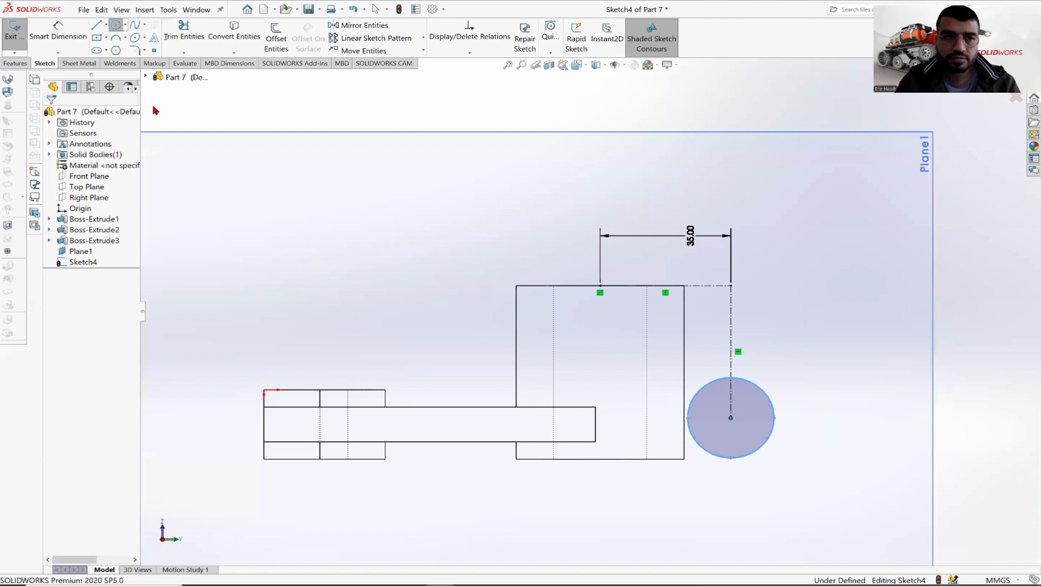
Step: Dimension the circle's diameter and set it to 16 mm for the lug hole
{"action": "left_click", "coordinate": [58, 33]}
{"action": "left_click", "coordinate": [775, 417]}
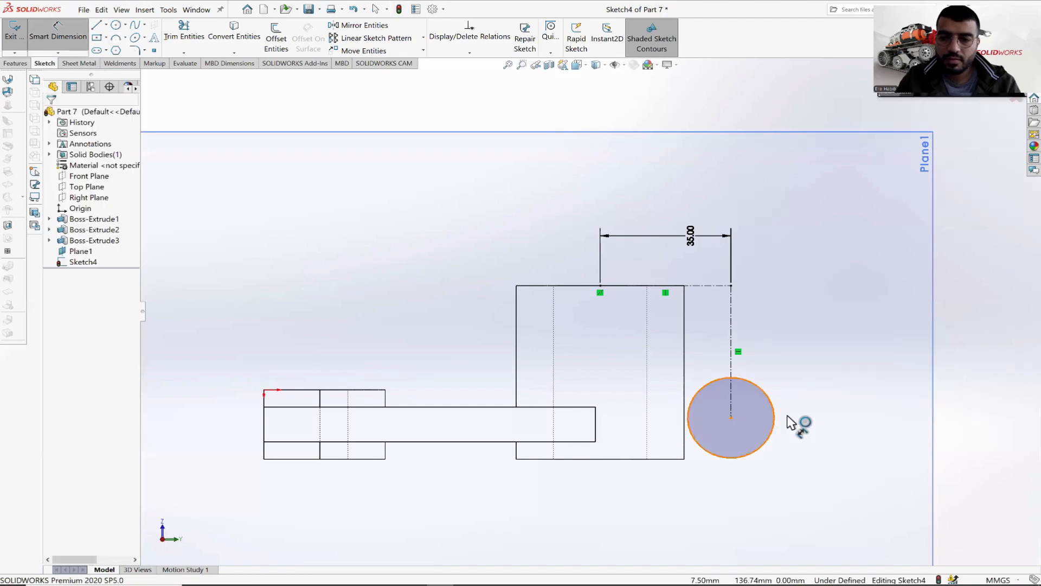
{"action": "left_click", "coordinate": [835, 407]}
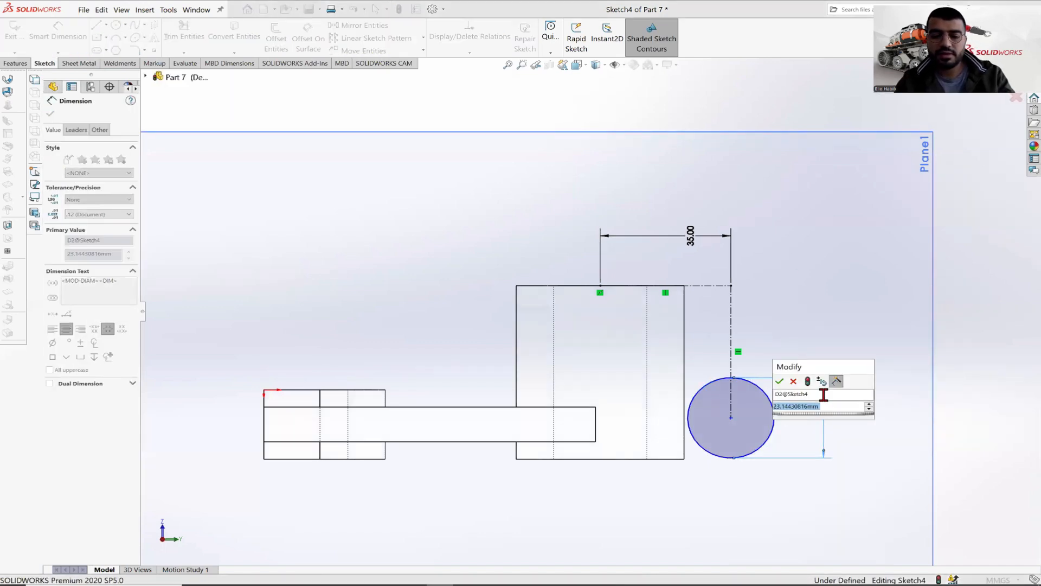
{"action": "type", "text": "16"}
{"action": "key", "text": "Return"}
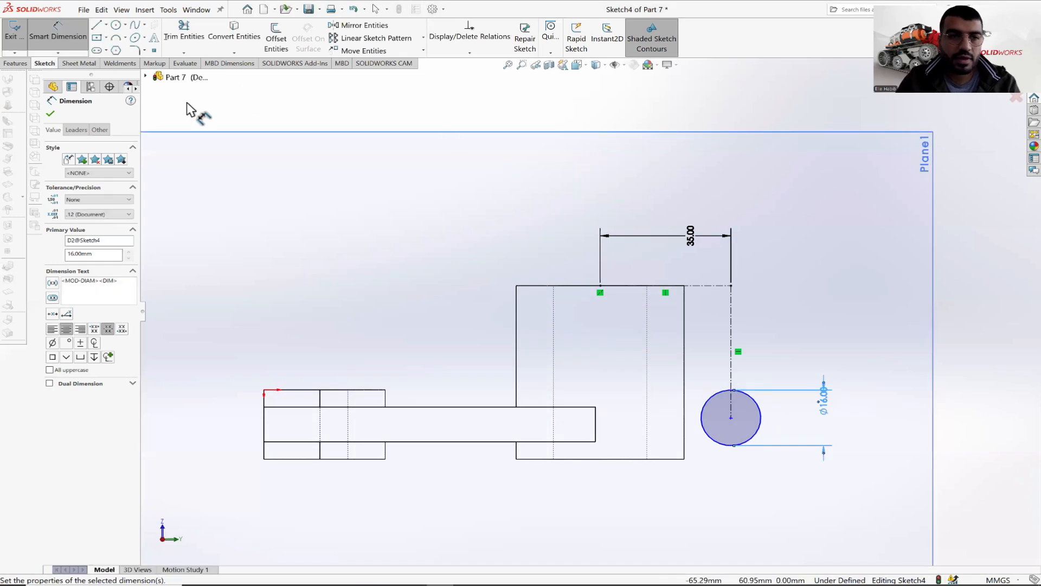
{"action": "left_click", "coordinate": [50, 114]}
Step: Draw a larger circle about 29 mm in diameter, concentric with the 16 mm hole circle
{"action": "left_click", "coordinate": [115, 50]}
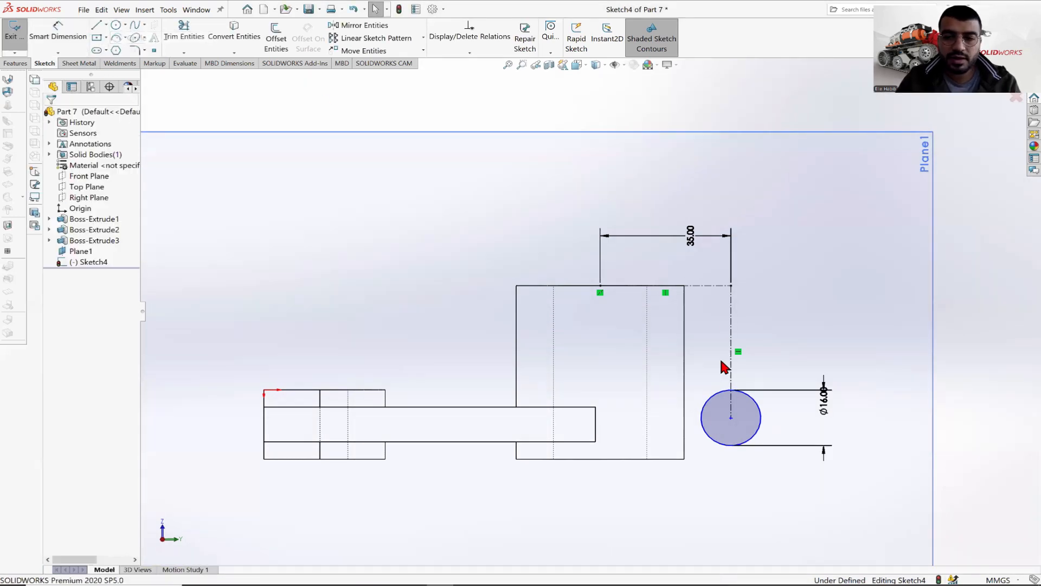
{"action": "left_click", "coordinate": [731, 418]}
{"action": "left_click", "coordinate": [763, 376]}
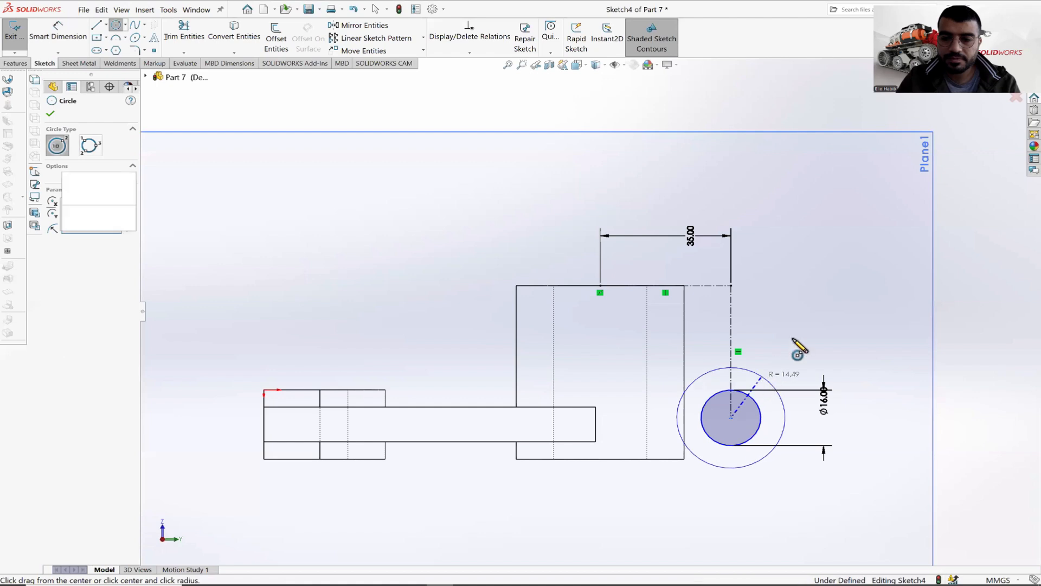
{"action": "right_click", "coordinate": [825, 296]}
{"action": "left_click", "coordinate": [836, 302]}
Step: Dimension the outer circle's diameter and set it to 30 mm
{"action": "left_click", "coordinate": [58, 31]}
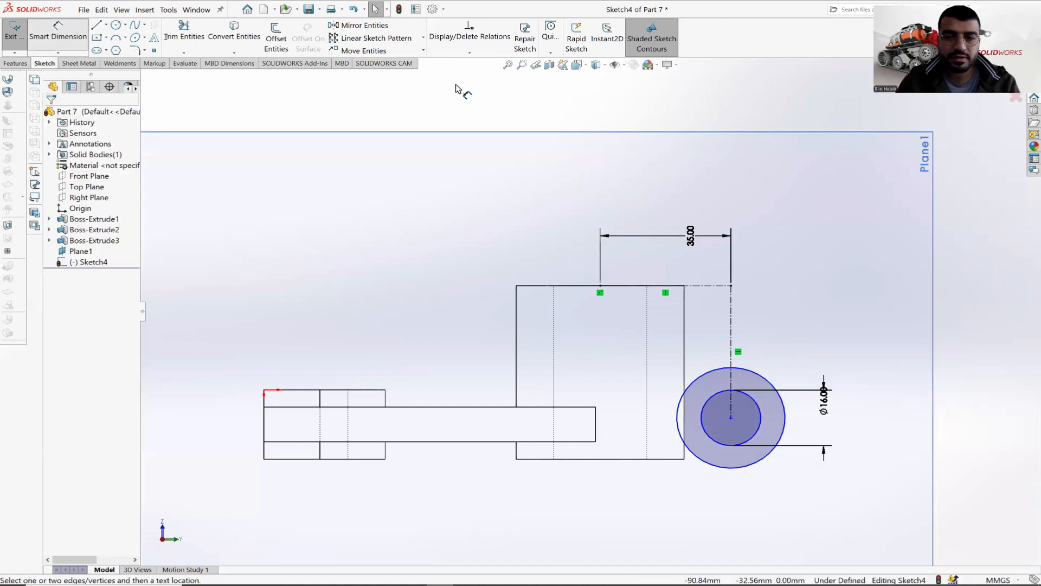
{"action": "left_click", "coordinate": [761, 379]}
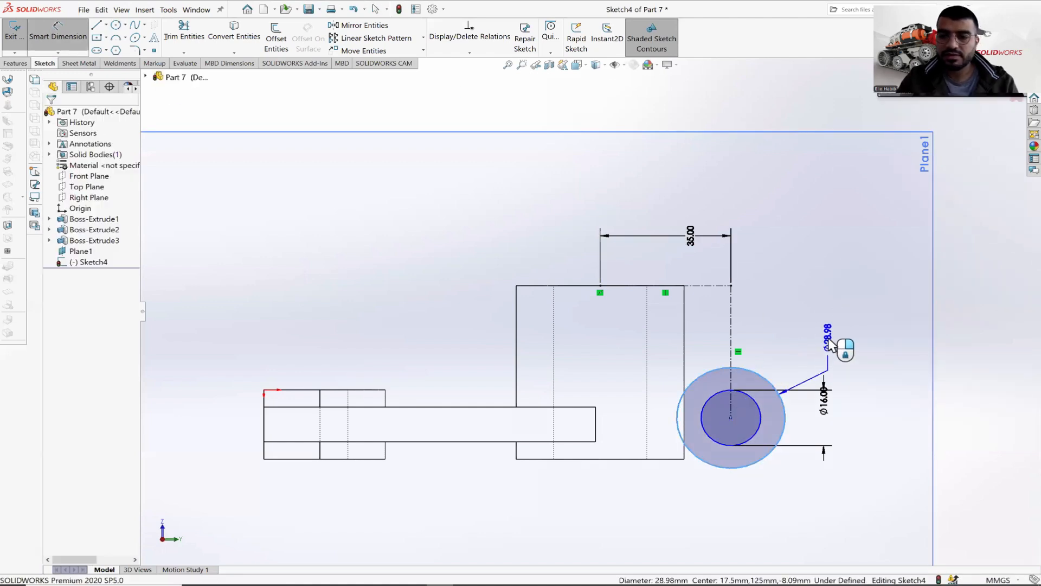
{"action": "left_click", "coordinate": [828, 342]}
{"action": "type", "text": "30"}
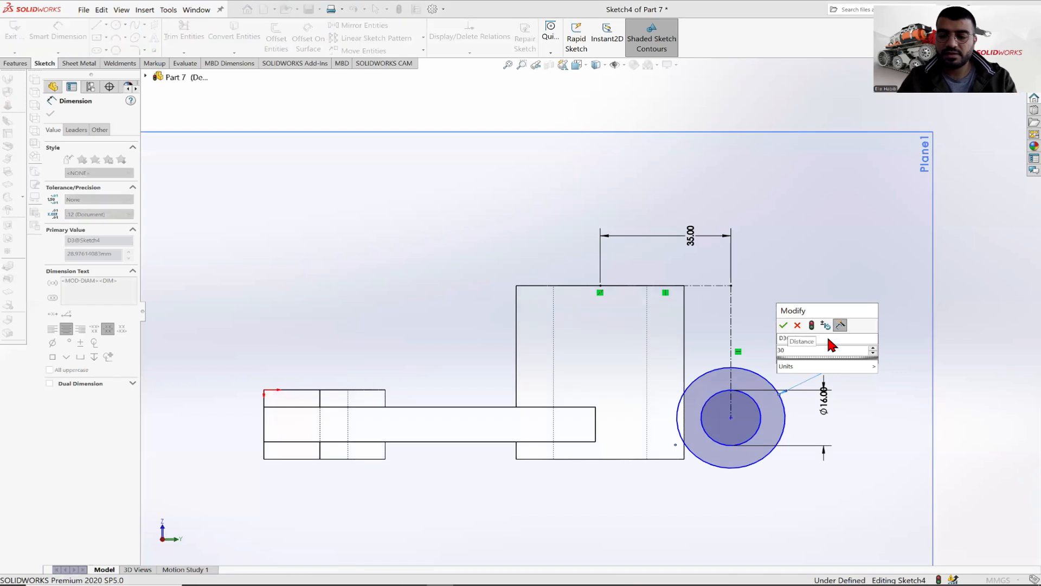
{"action": "key", "text": "Return"}
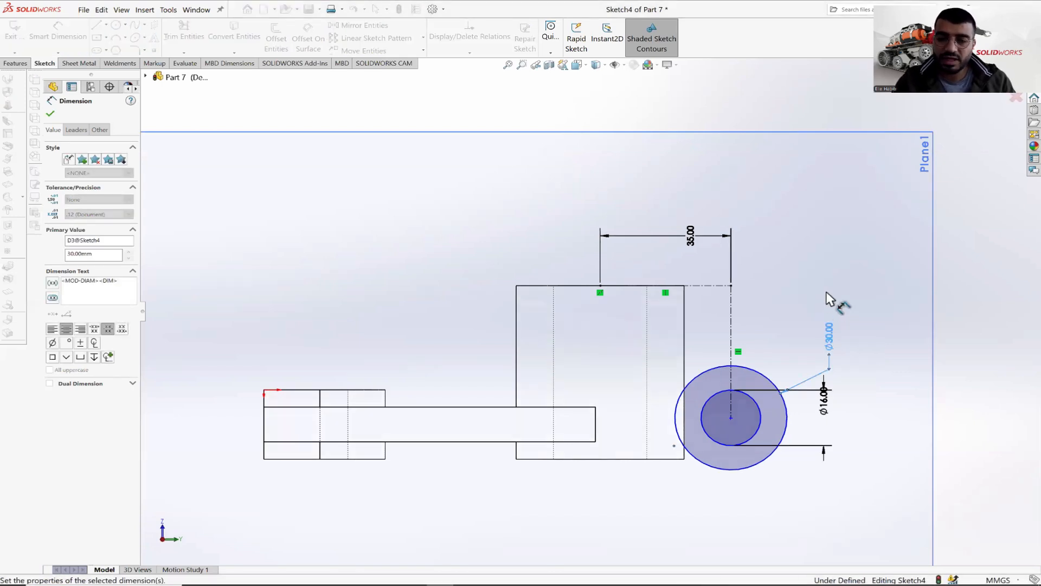
{"action": "left_click", "coordinate": [49, 113]}
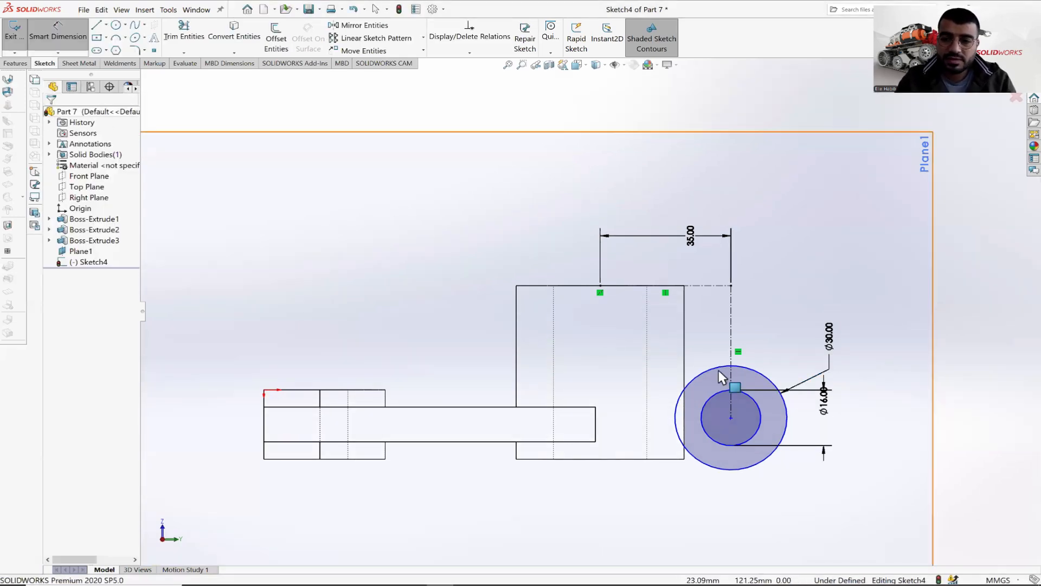
{"action": "key", "text": "Escape"}
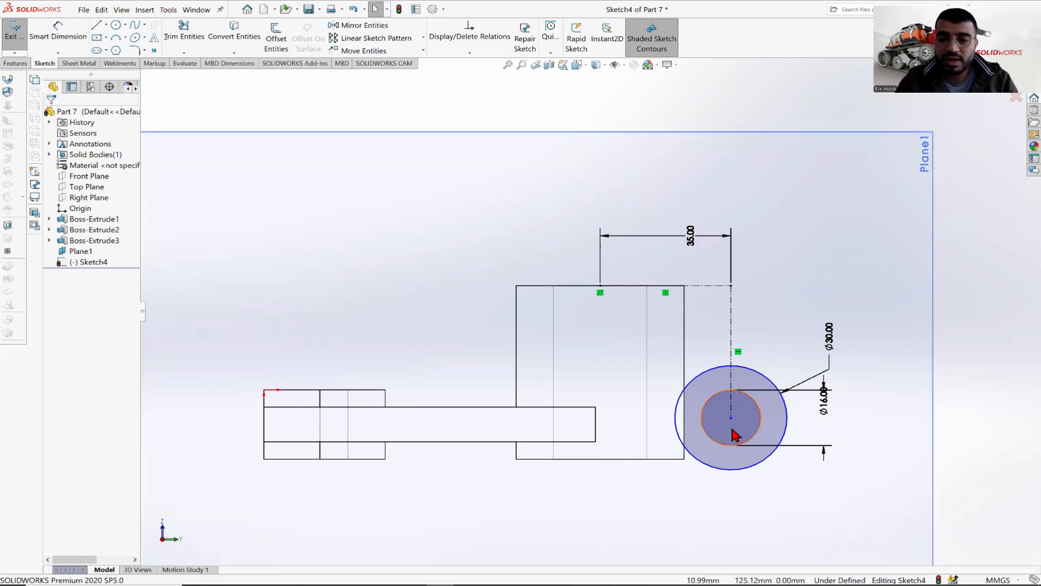
Step: Consult Part 7.PNG and draw a centerline about 18 mm long from the midpoint of the ring's outer side edge to the circles' center
{"action": "key", "text": "alt+Tab"}
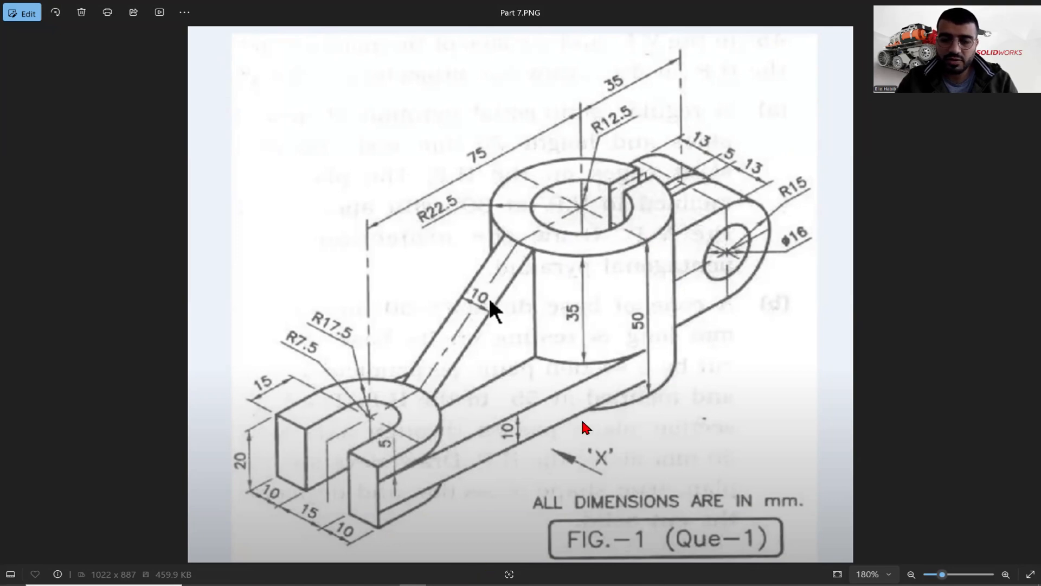
{"action": "left_click", "coordinate": [415, 584]}
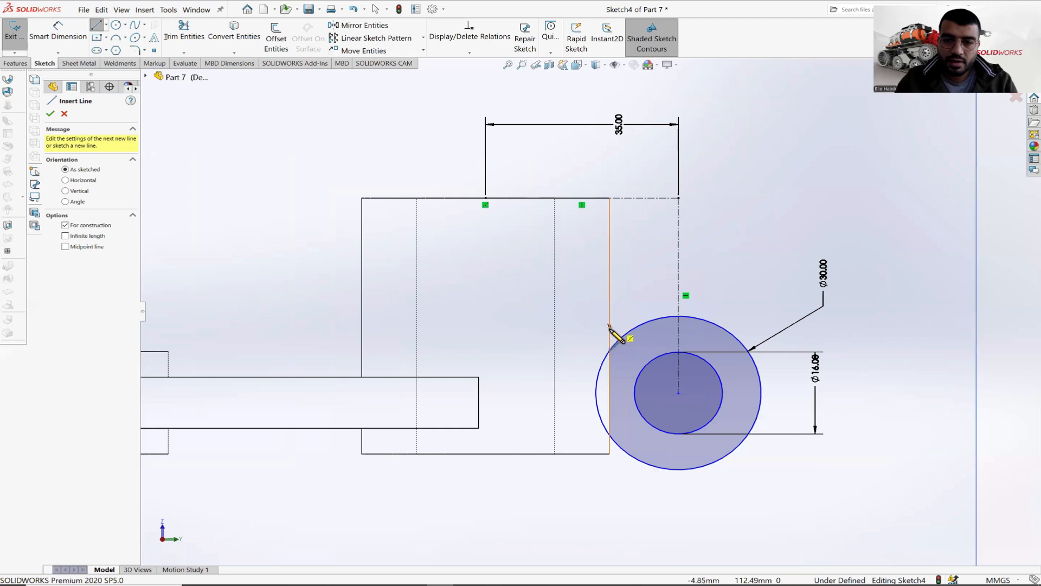
{"action": "left_click", "coordinate": [609, 325]}
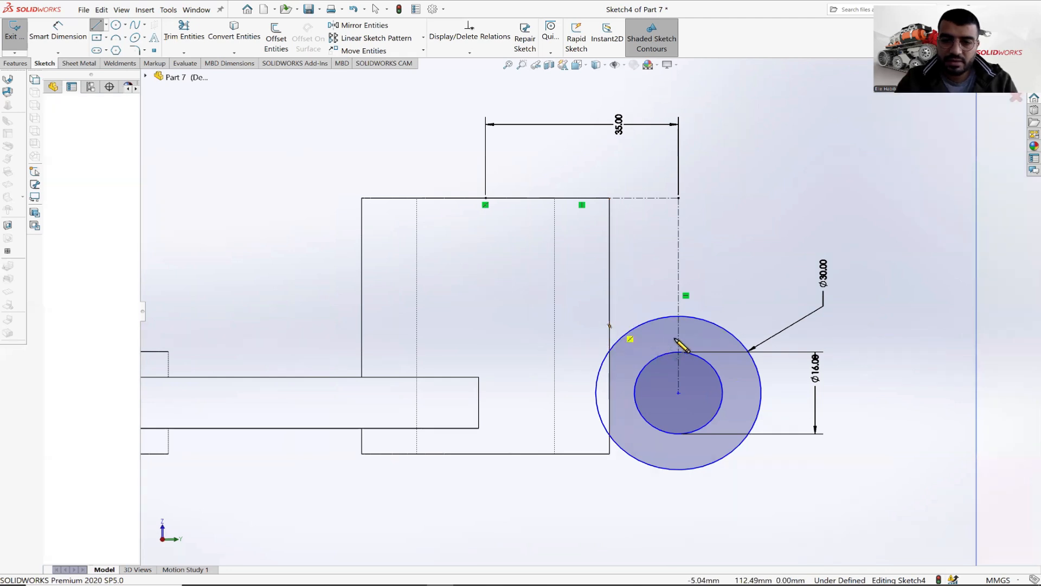
{"action": "left_click", "coordinate": [678, 392]}
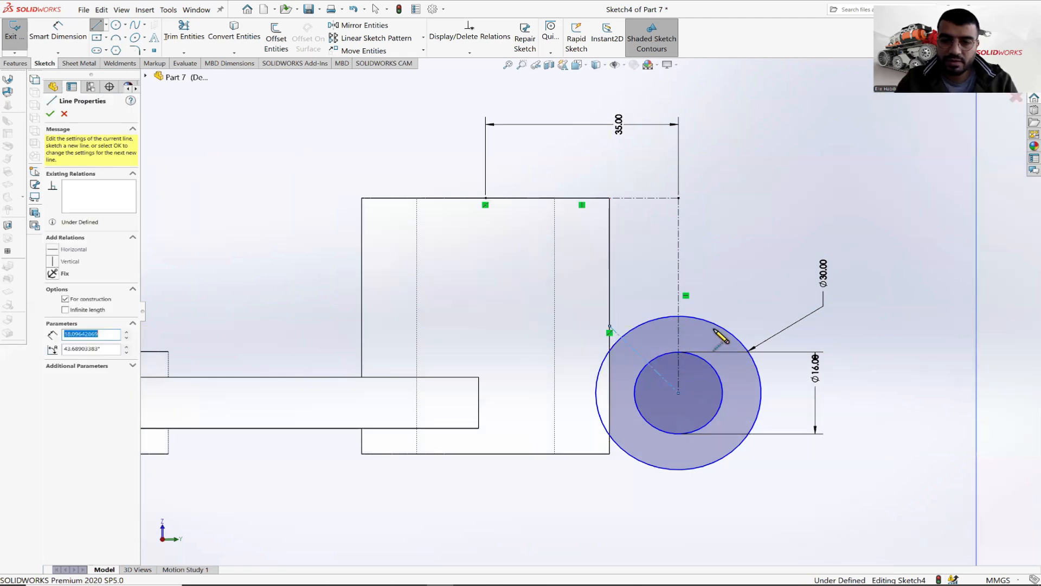
{"action": "right_click", "coordinate": [737, 251]}
{"action": "left_click", "coordinate": [751, 237]}
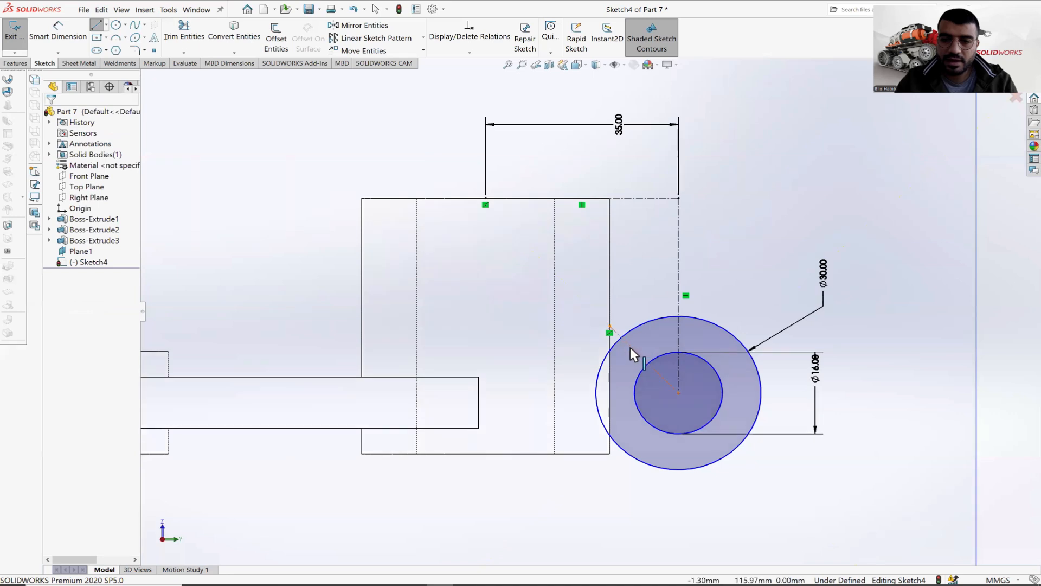
Step: Apply a Vertical relation to the slanted centerline so the circles' center aligns with the midpoint of the ring's side edge
{"action": "left_click", "coordinate": [632, 350]}
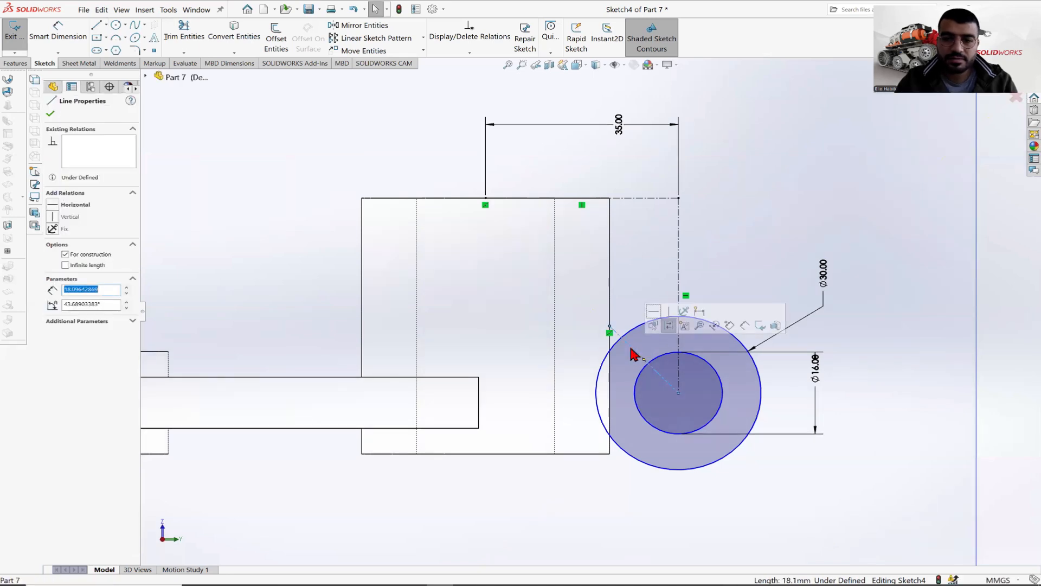
{"action": "left_click", "coordinate": [70, 219]}
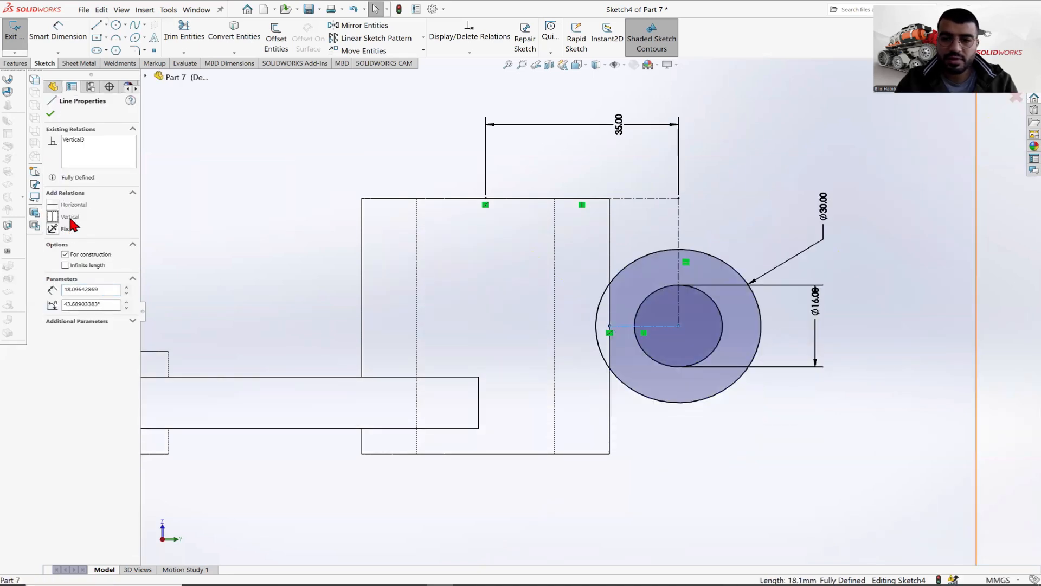
{"action": "key", "text": "f"}
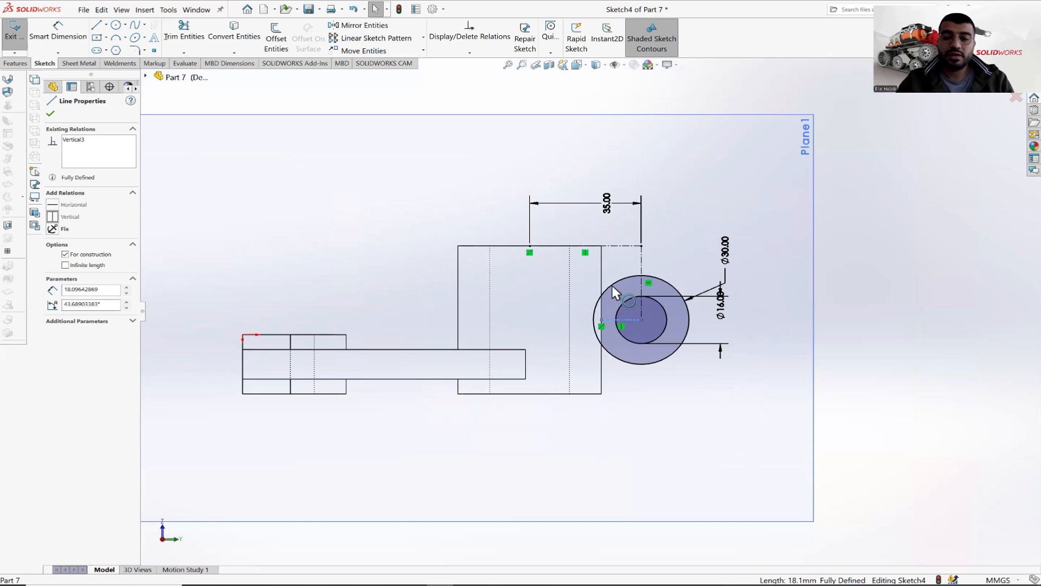
{"action": "scroll", "coordinate": [627, 319], "scroll_direction": "down", "scroll_amount": 2}
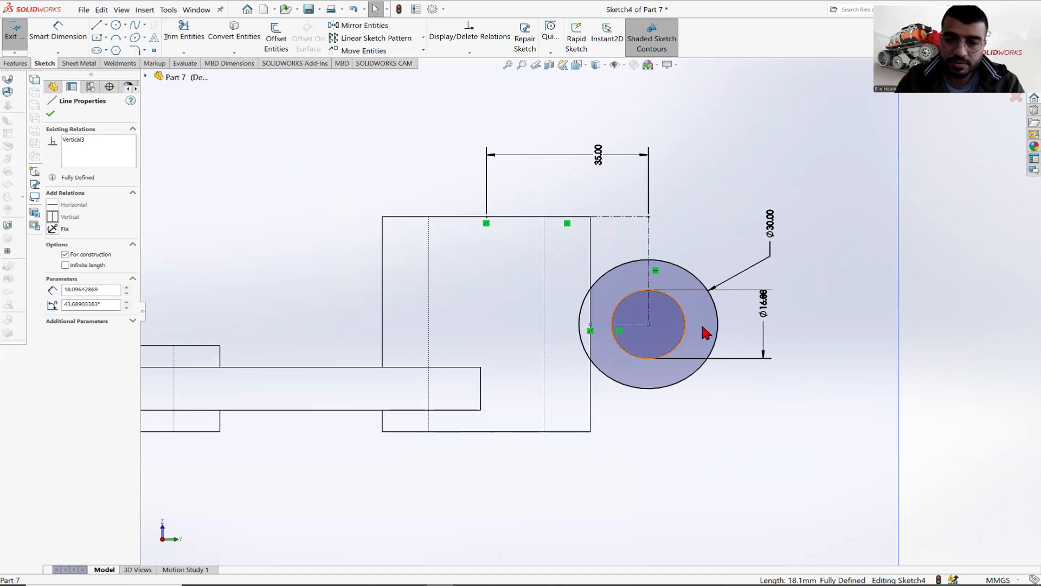
{"action": "left_click", "coordinate": [968, 310]}
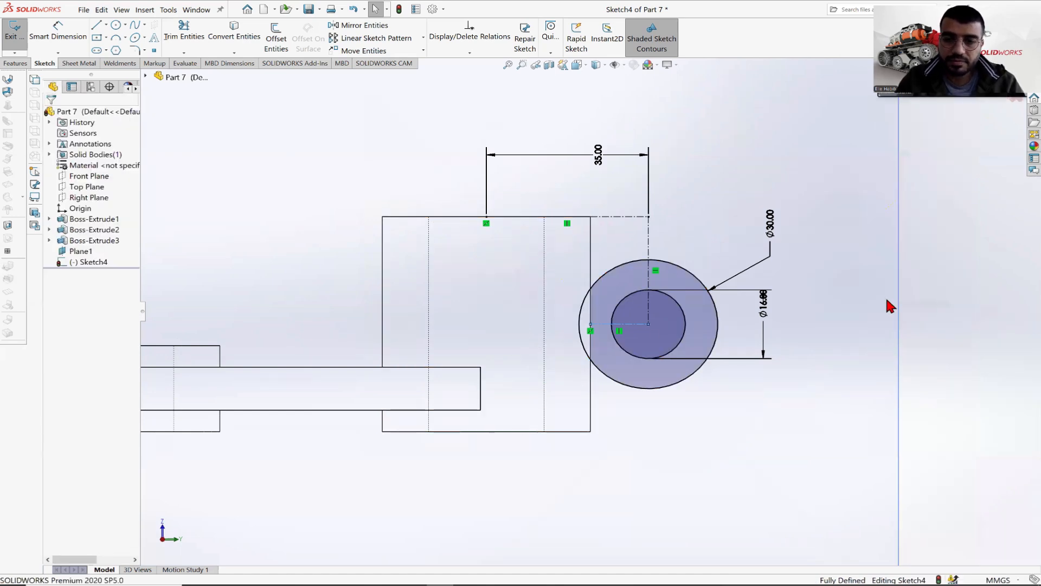
Step: Draw two horizontal lines from the top and bottom points of the 30 mm circle, each ending inside the ring past its side edge
{"action": "left_click", "coordinate": [96, 26]}
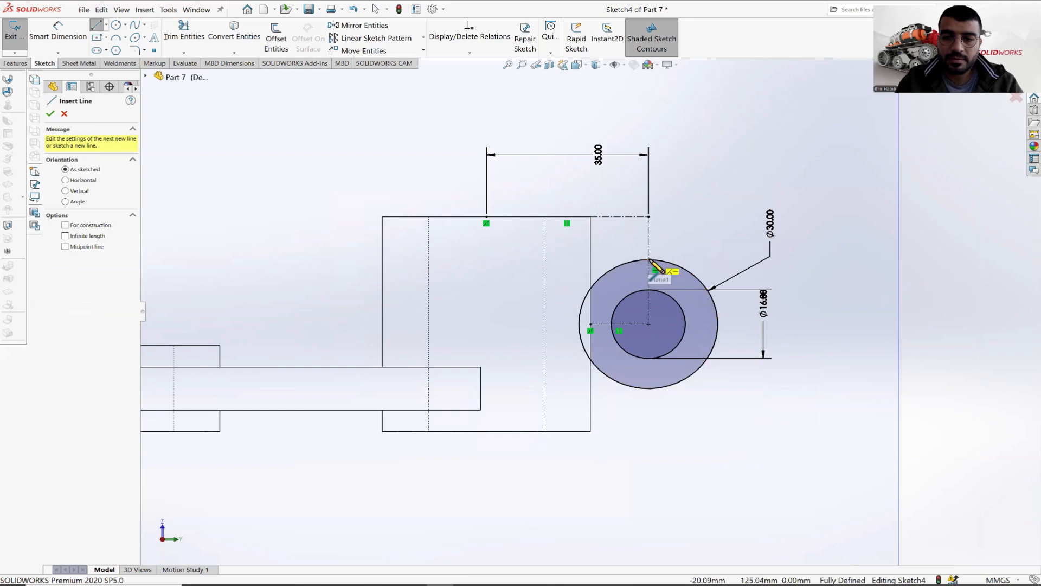
{"action": "left_click", "coordinate": [649, 260]}
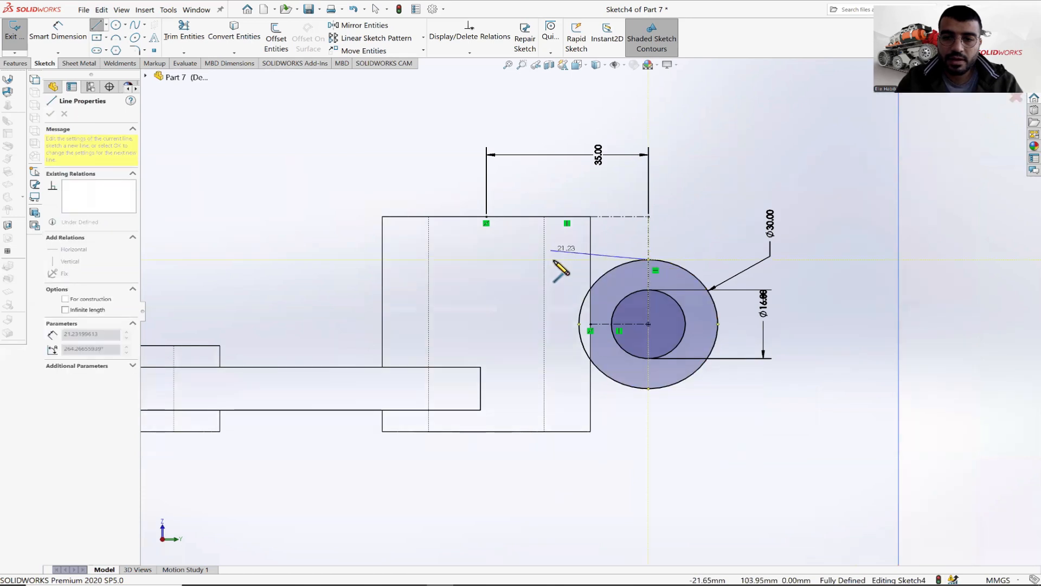
{"action": "left_click", "coordinate": [554, 260]}
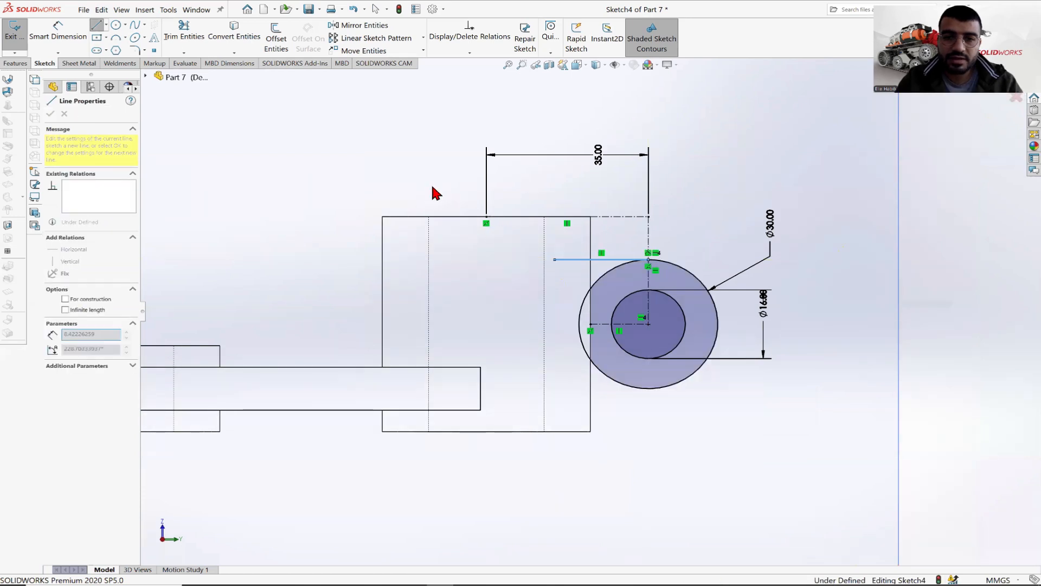
{"action": "key", "text": "Escape"}
{"action": "left_click", "coordinate": [98, 27]}
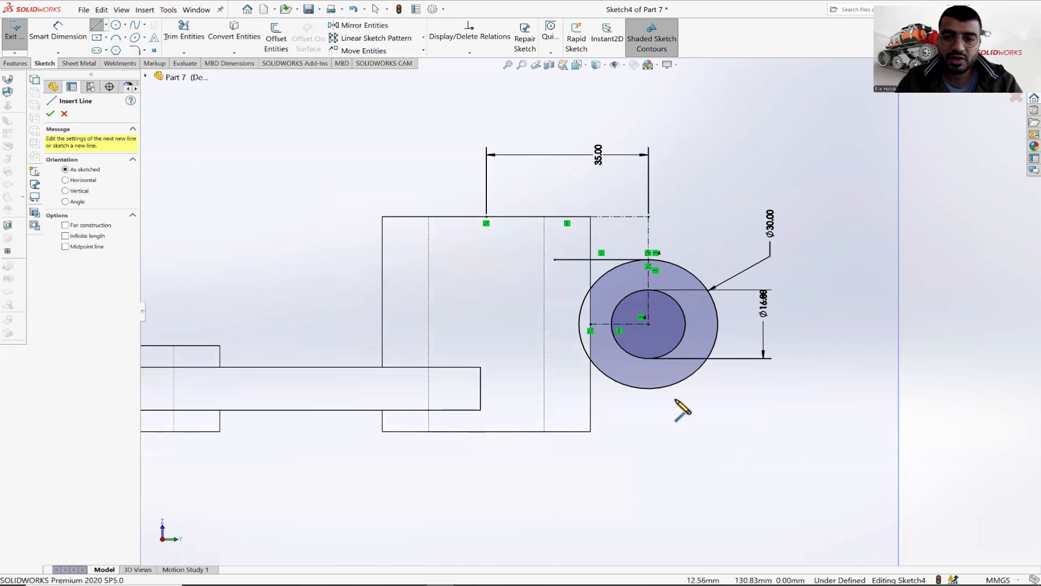
{"action": "left_click", "coordinate": [649, 389]}
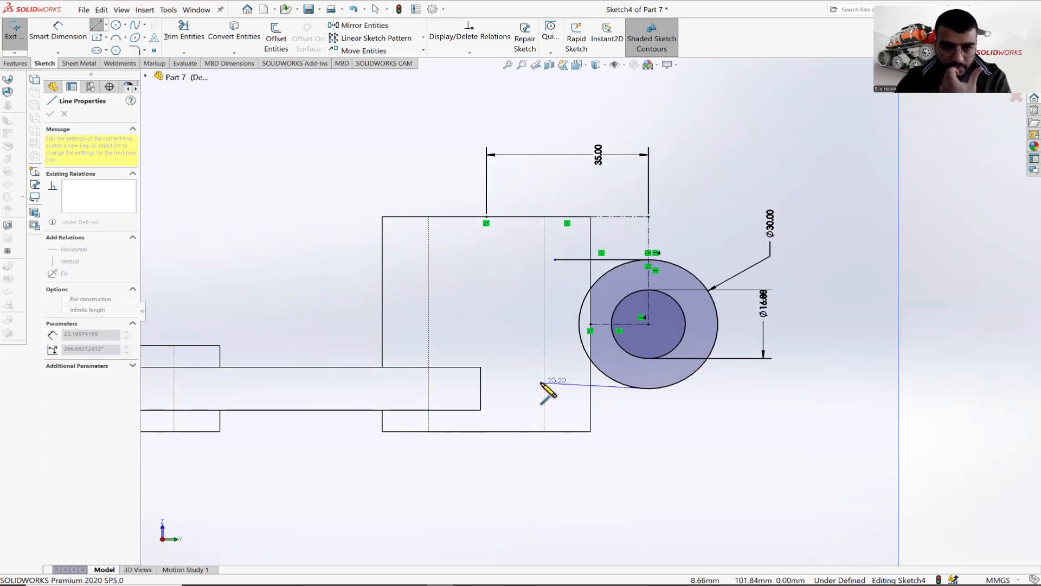
{"action": "left_click", "coordinate": [536, 388]}
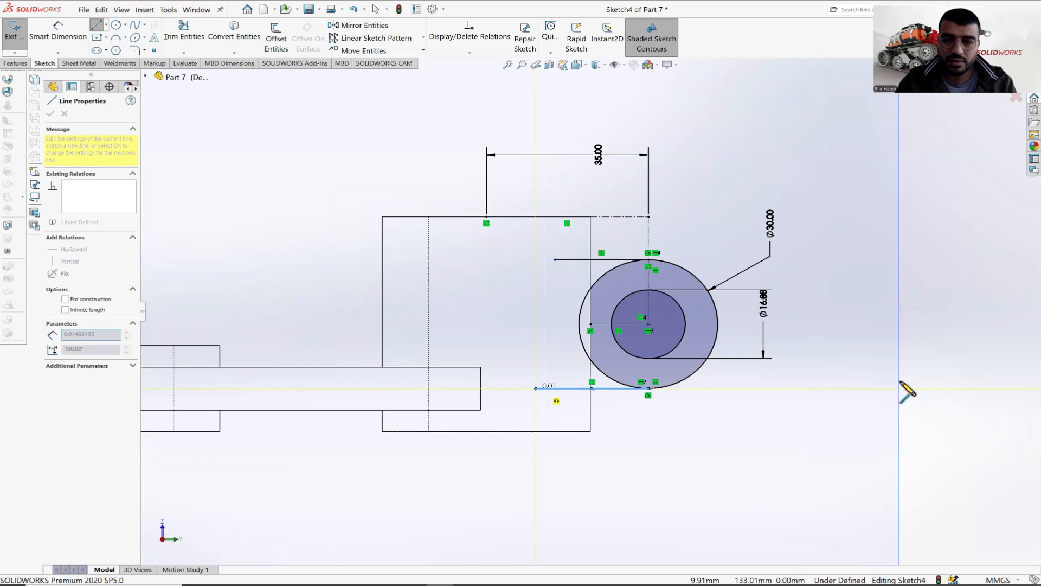
{"action": "key", "text": "Escape"}
{"action": "key", "text": "Escape"}
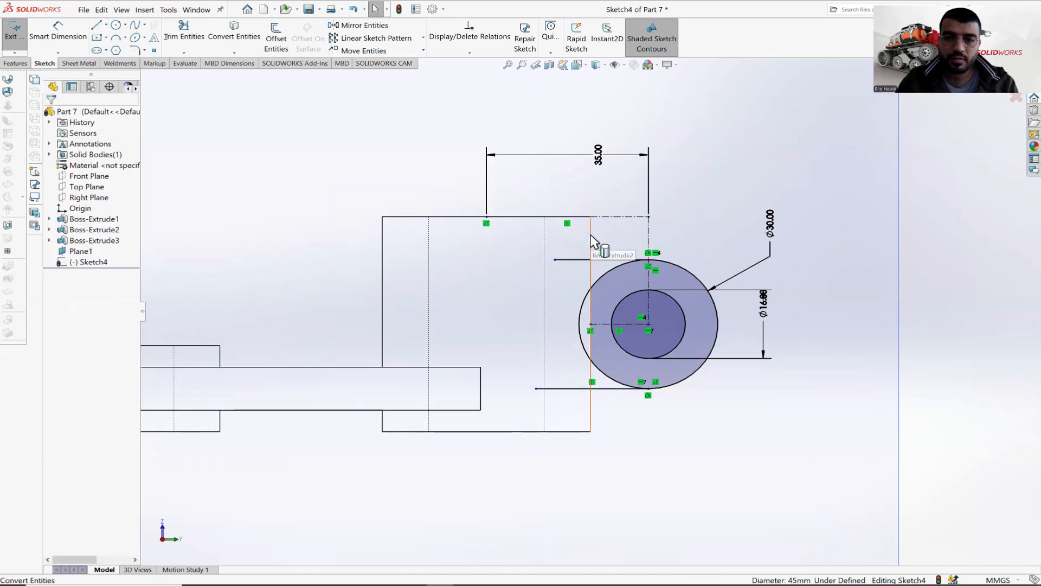
Step: Convert the ring's outer side edge into the sketch and power-trim the excess edge, lines and circle arc into a closed, round-ended lug profile
{"action": "left_click", "coordinate": [222, 36]}
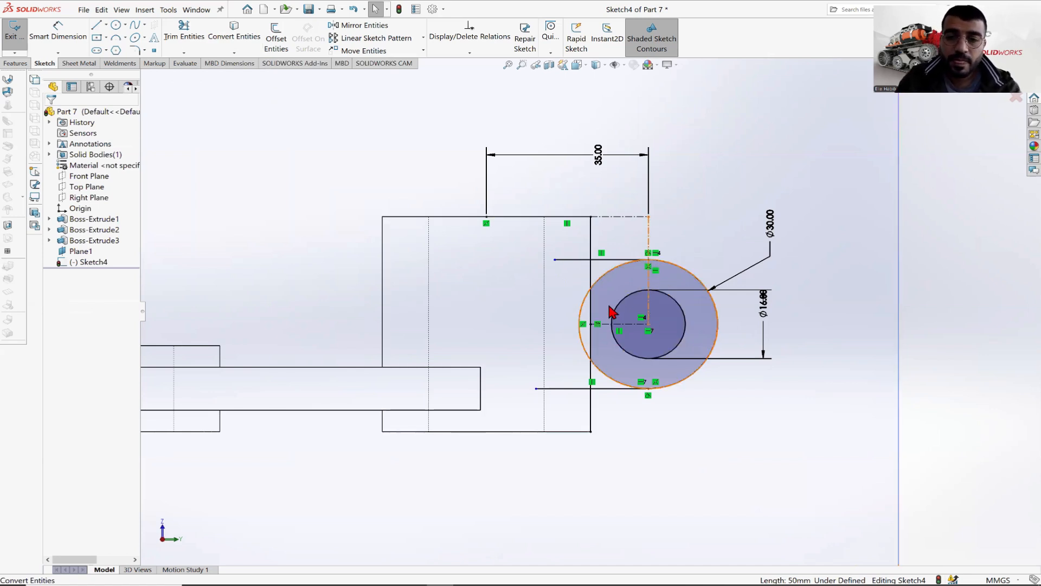
{"action": "left_click", "coordinate": [185, 31]}
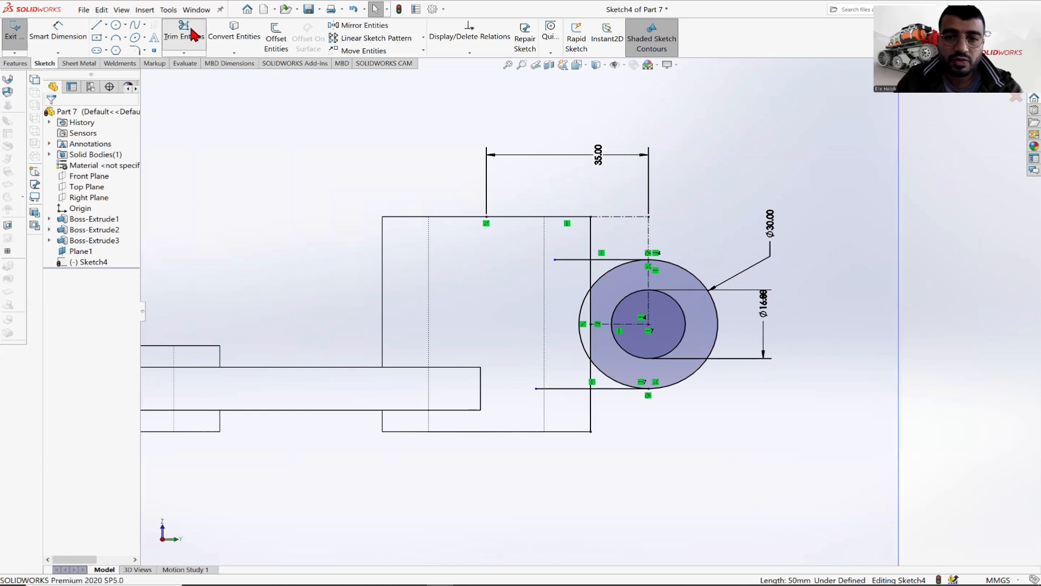
{"action": "mouse_move", "coordinate": [597, 231]}
{"action": "left_mouse_down"}
{"action": "mouse_move", "coordinate": [576, 239]}
{"action": "mouse_move", "coordinate": [569, 284]}
{"action": "mouse_move", "coordinate": [616, 263]}
{"action": "mouse_move", "coordinate": [620, 286]}
{"action": "mouse_move", "coordinate": [611, 272]}
{"action": "mouse_move", "coordinate": [567, 298]}
{"action": "mouse_move", "coordinate": [593, 318]}
{"action": "mouse_move", "coordinate": [582, 309]}
{"action": "mouse_move", "coordinate": [561, 385]}
{"action": "mouse_move", "coordinate": [617, 396]}
{"action": "mouse_move", "coordinate": [581, 414]}
{"action": "left_mouse_up"}
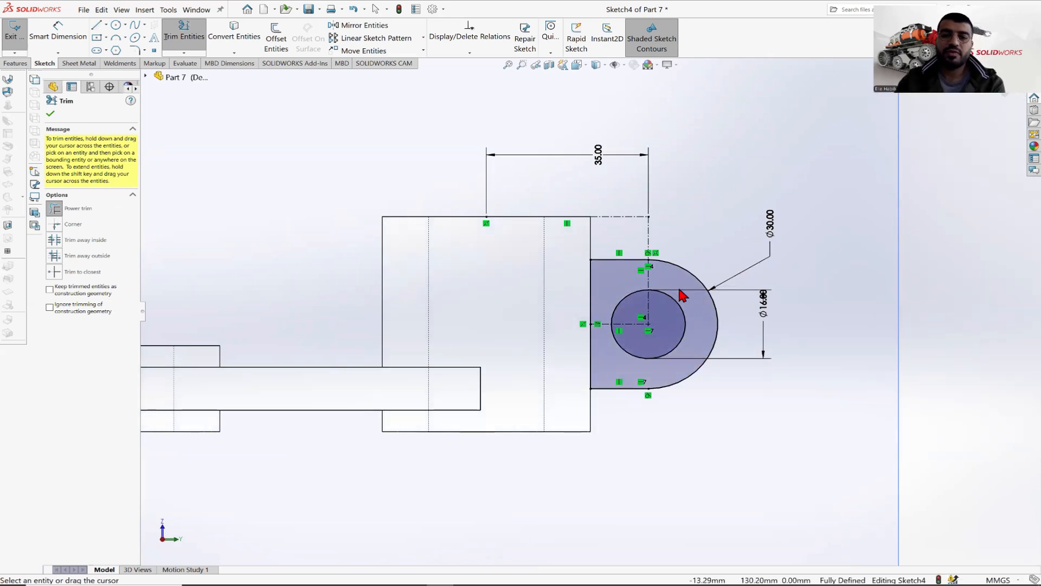
Step: Finish trimming the lug profile and hide Plane1 from the model view
{"action": "left_click", "coordinate": [49, 114]}
{"action": "key", "text": "f"}
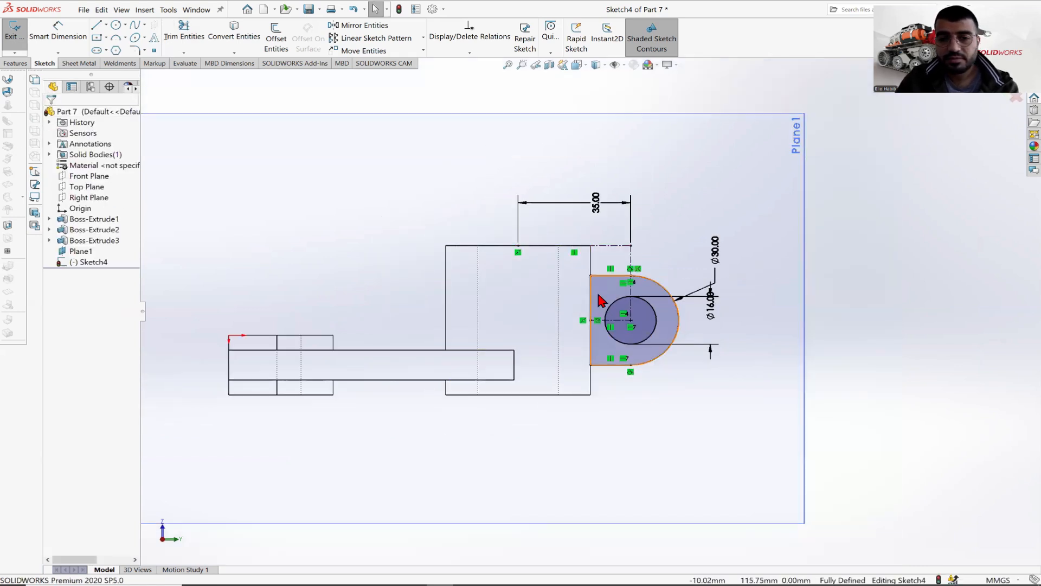
{"action": "mouse_move", "coordinate": [601, 301]}
{"action": "middle_mouse_down"}
{"action": "mouse_move", "coordinate": [611, 239]}
{"action": "mouse_move", "coordinate": [629, 271]}
{"action": "middle_mouse_up"}
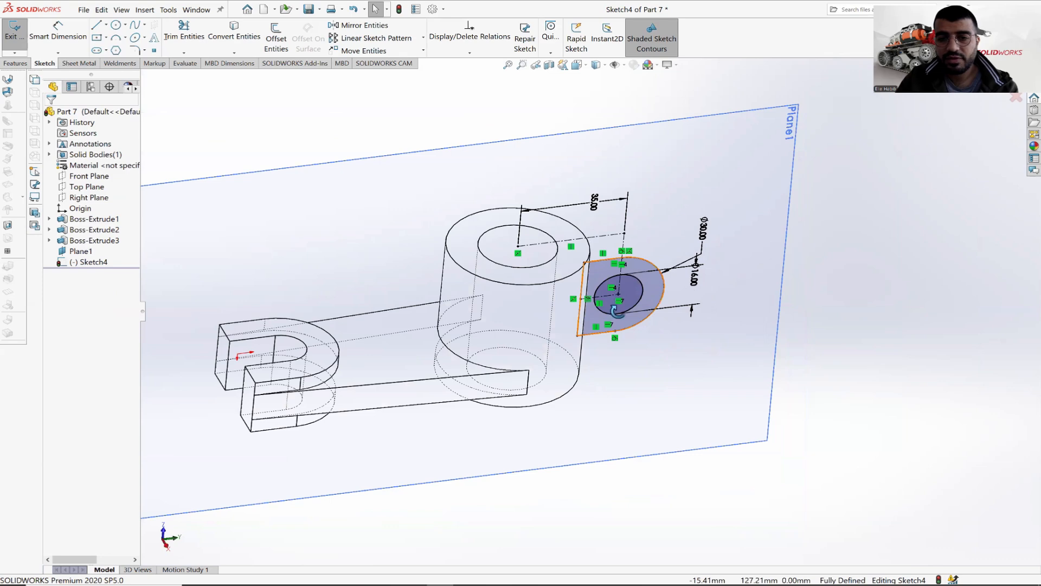
{"action": "middle_click_drag", "start_coordinate": [616, 310], "coordinate": [652, 288]}
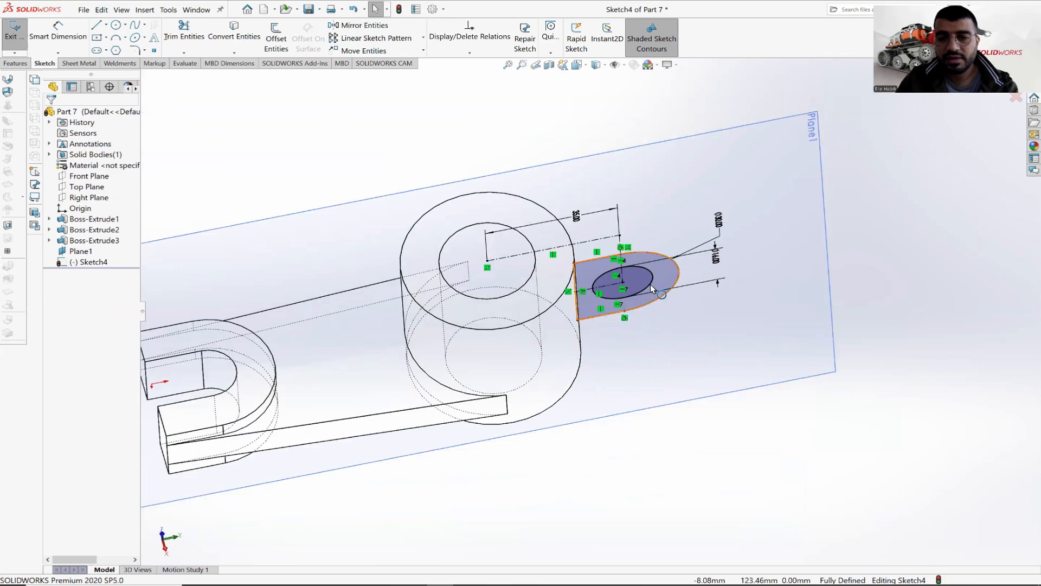
{"action": "left_click", "coordinate": [82, 251]}
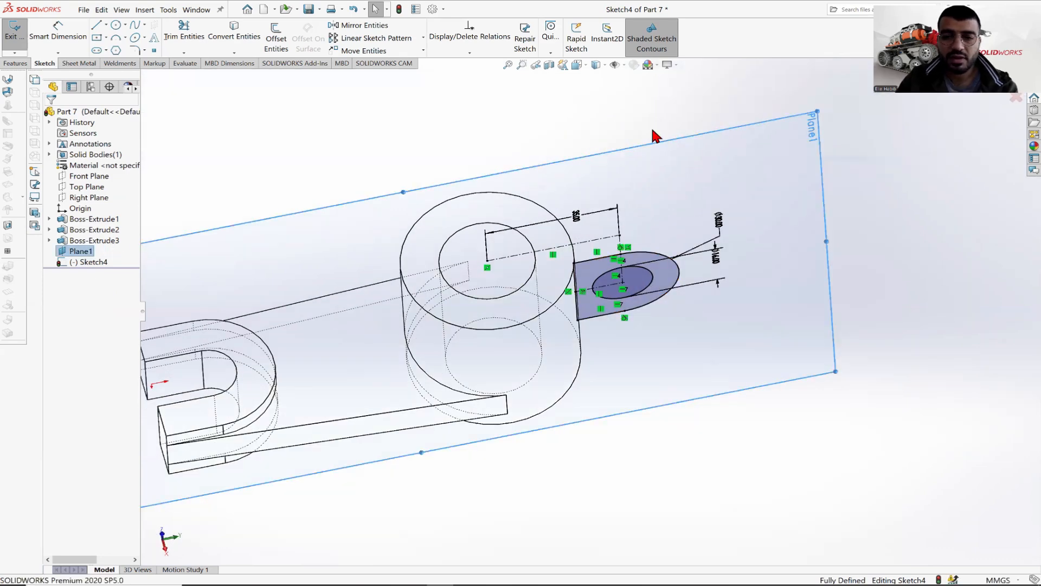
{"action": "left_click", "coordinate": [667, 188]}
{"action": "middle_click_drag", "start_coordinate": [637, 157], "coordinate": [695, 174]}
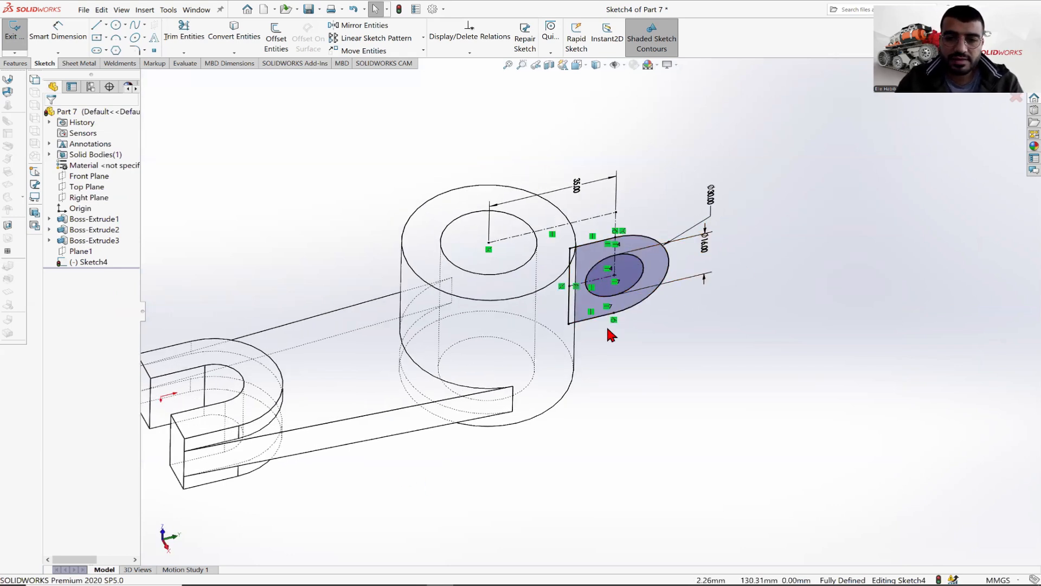
Step: Consult Part 7.PNG for the lug's width and extrude the lug profile 31 mm with the Mid Plane end condition
{"action": "left_click", "coordinate": [413, 584]}
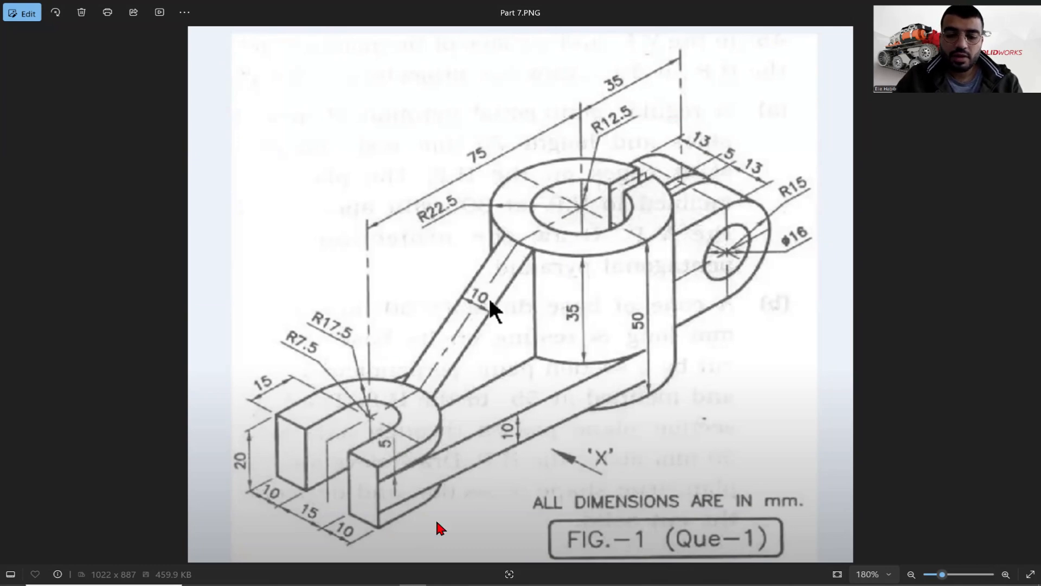
{"action": "key", "text": "alt+Tab"}
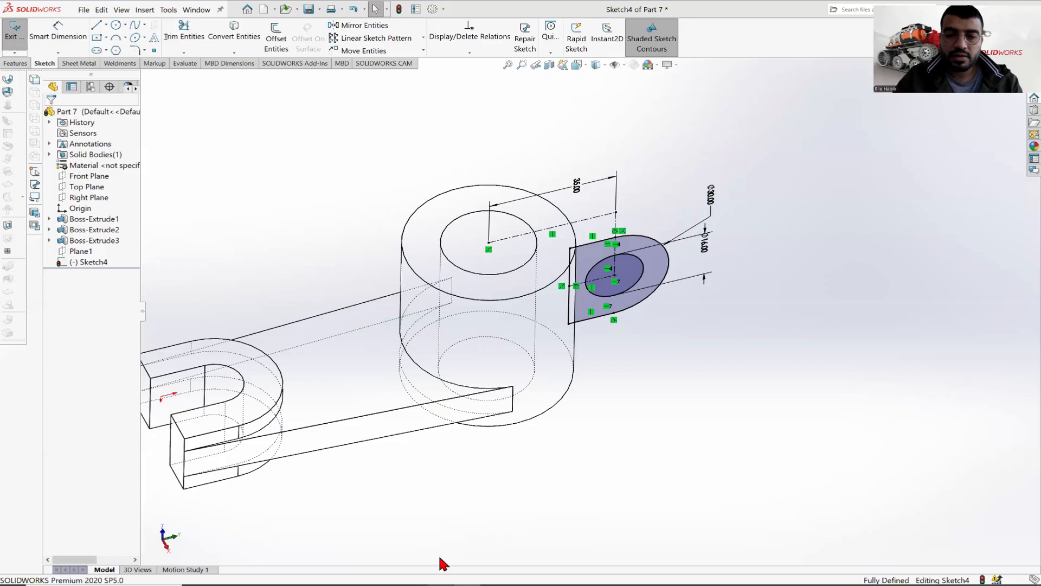
{"action": "left_click", "coordinate": [15, 63]}
{"action": "left_click", "coordinate": [20, 37]}
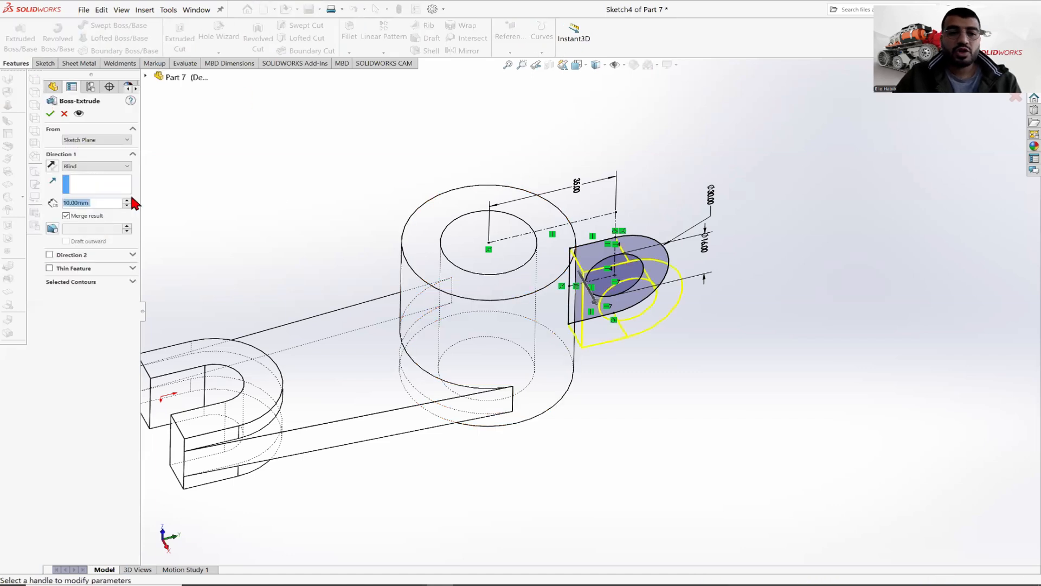
{"action": "left_click", "coordinate": [93, 170]}
{"action": "left_click", "coordinate": [81, 217]}
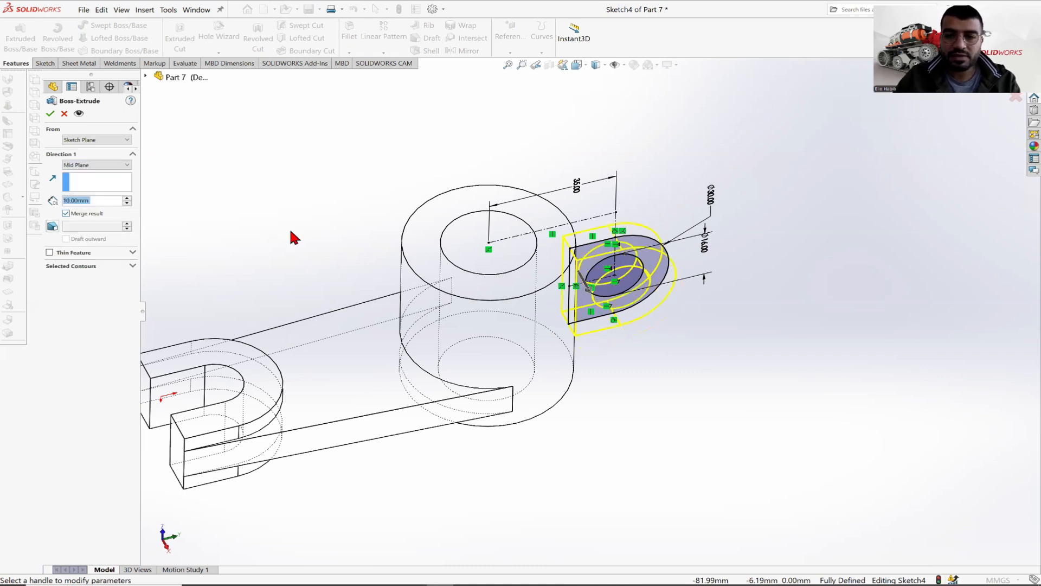
{"action": "middle_click_drag", "start_coordinate": [542, 279], "coordinate": [624, 255]}
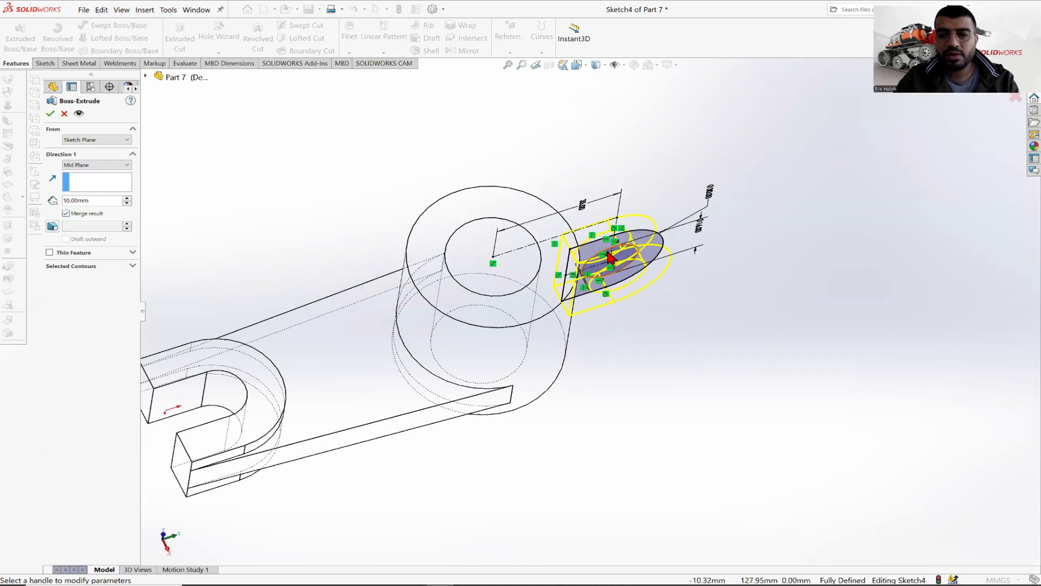
{"action": "scroll", "coordinate": [611, 257], "scroll_direction": "down", "scroll_amount": 2}
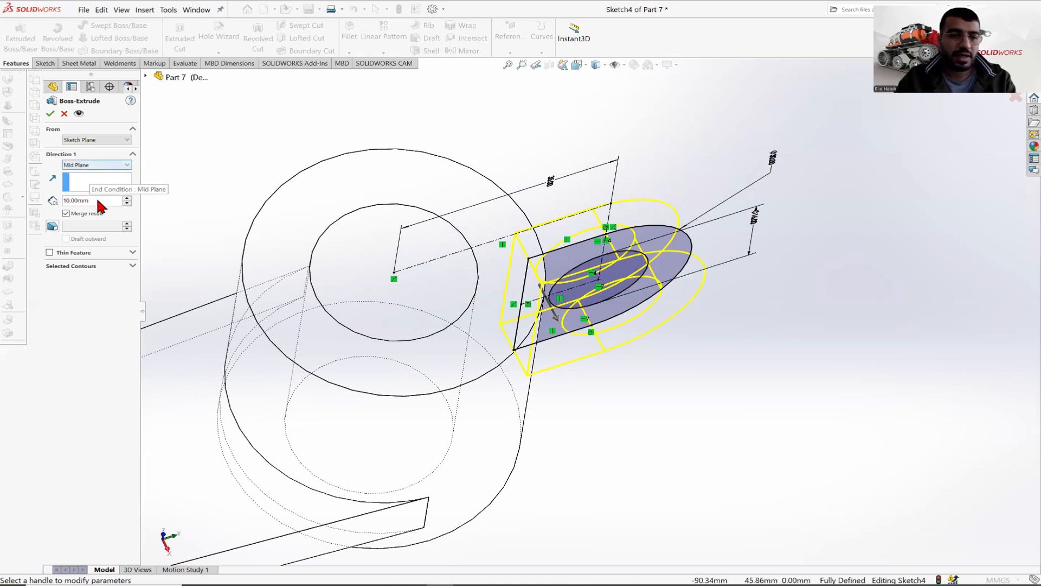
{"action": "left_click_drag", "start_coordinate": [64, 201], "coordinate": [75, 202]}
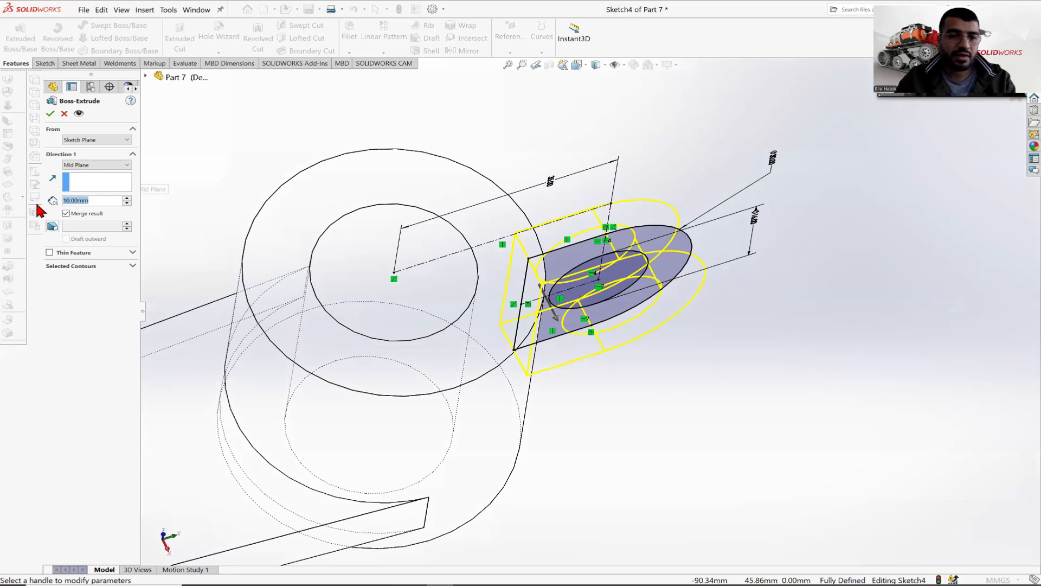
{"action": "type", "text": "31"}
{"action": "key", "text": "Return"}
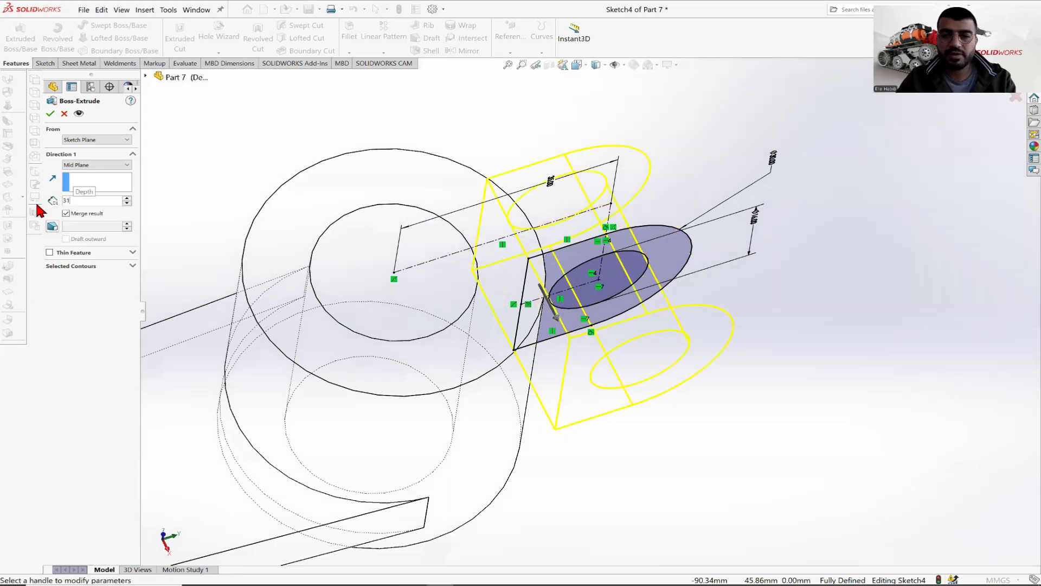
{"action": "left_click", "coordinate": [52, 114]}
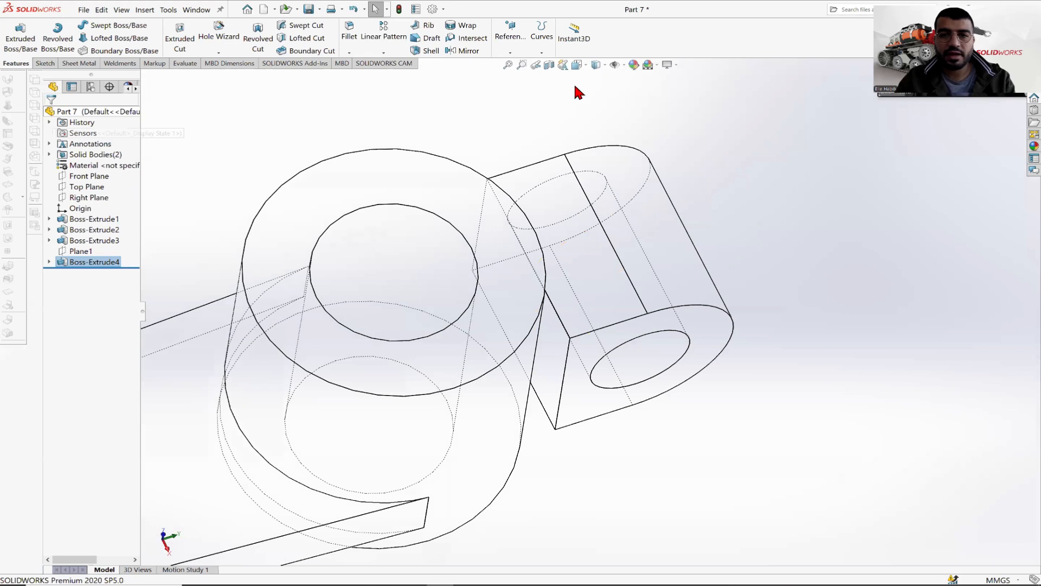
Step: Switch the model's display style from wireframe to shaded with edges and save the part
{"action": "left_click", "coordinate": [603, 62]}
{"action": "left_click", "coordinate": [599, 84]}
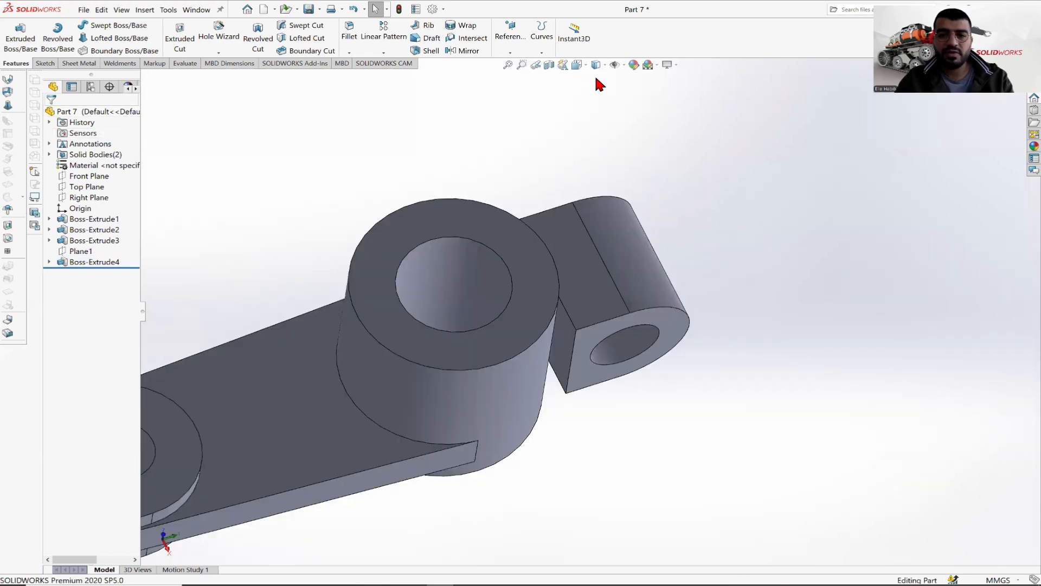
{"action": "scroll", "coordinate": [545, 181], "scroll_direction": "up", "scroll_amount": 5}
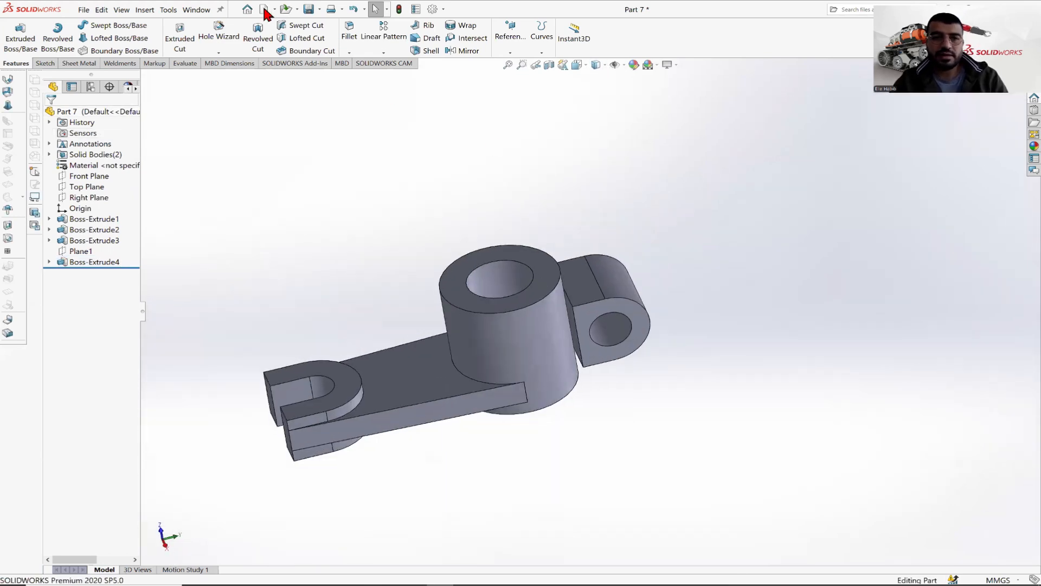
{"action": "left_click", "coordinate": [307, 9]}
Step: Check Part 7.PNG, start a sketch on the lug's flat face toward the ring and convert that face's edges into it
{"action": "scroll", "coordinate": [565, 308], "scroll_direction": "down", "scroll_amount": 3}
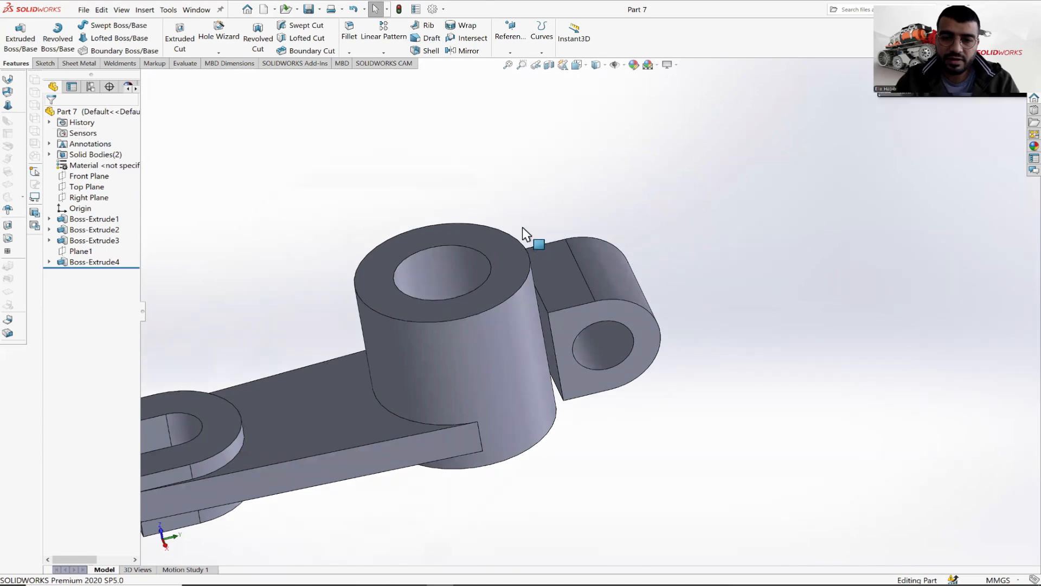
{"action": "mouse_move", "coordinate": [550, 279]}
{"action": "middle_mouse_down"}
{"action": "mouse_move", "coordinate": [553, 312]}
{"action": "mouse_move", "coordinate": [612, 356]}
{"action": "mouse_move", "coordinate": [591, 330]}
{"action": "mouse_move", "coordinate": [639, 399]}
{"action": "middle_mouse_up"}
{"action": "scroll", "coordinate": [574, 353], "scroll_direction": "up", "scroll_amount": 1}
{"action": "key", "text": "alt+Tab"}
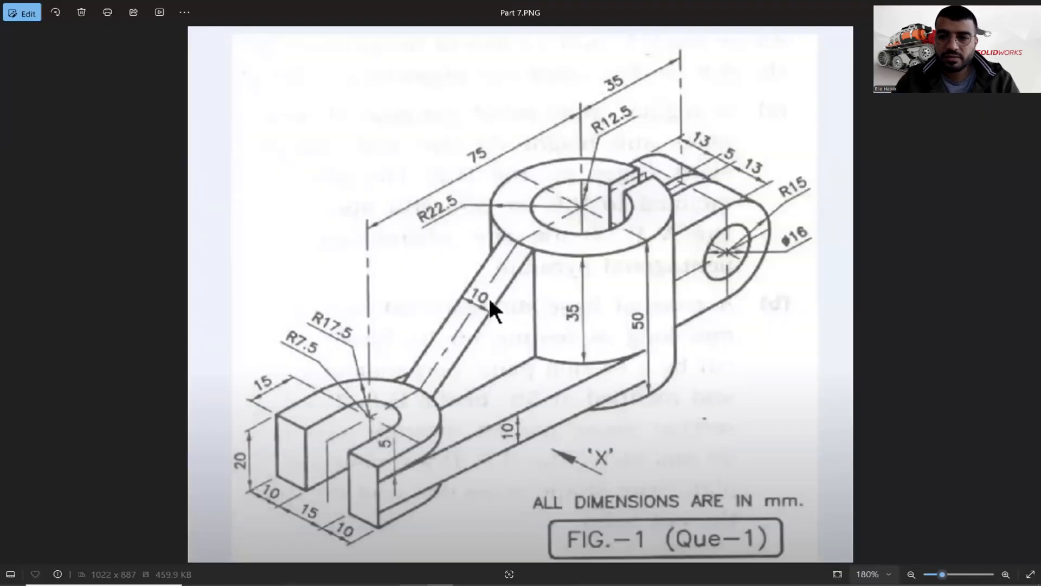
{"action": "key", "text": "alt+Tab"}
{"action": "middle_click_drag", "start_coordinate": [495, 421], "coordinate": [467, 490]}
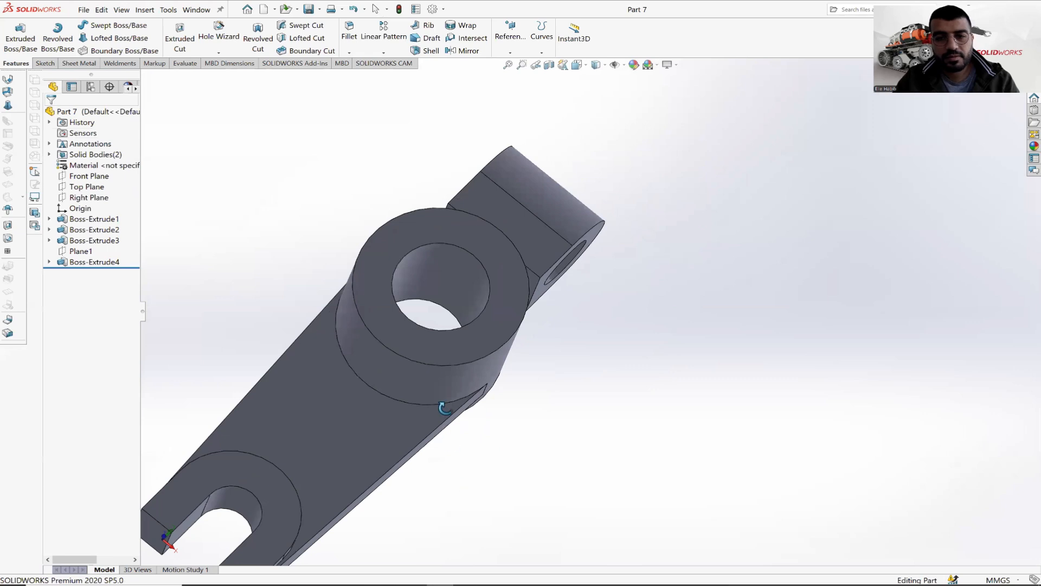
{"action": "scroll", "coordinate": [519, 280], "scroll_direction": "down", "scroll_amount": 3}
{"action": "scroll", "coordinate": [520, 272], "scroll_direction": "down", "scroll_amount": 4}
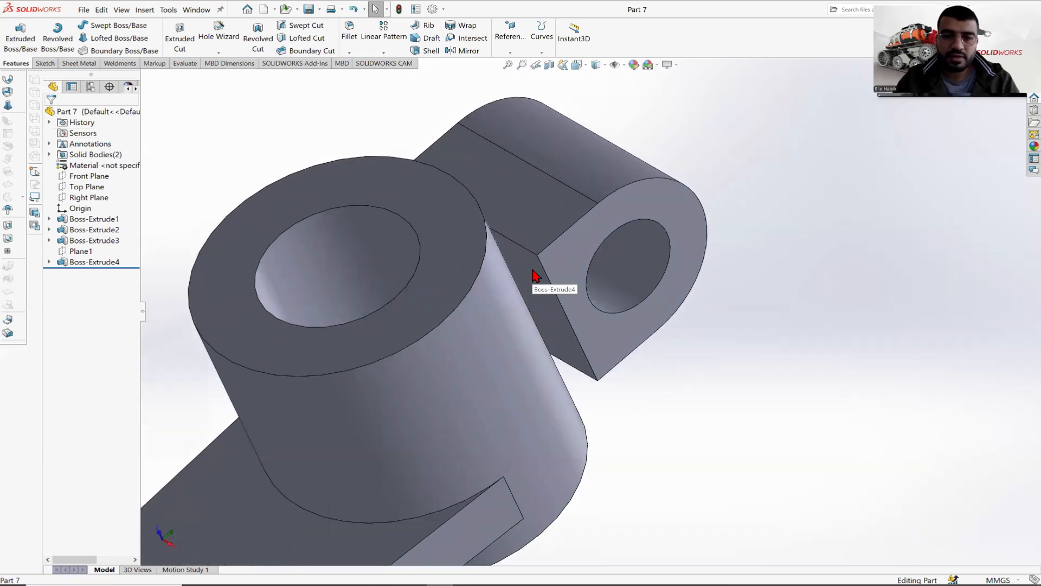
{"action": "left_click", "coordinate": [532, 269]}
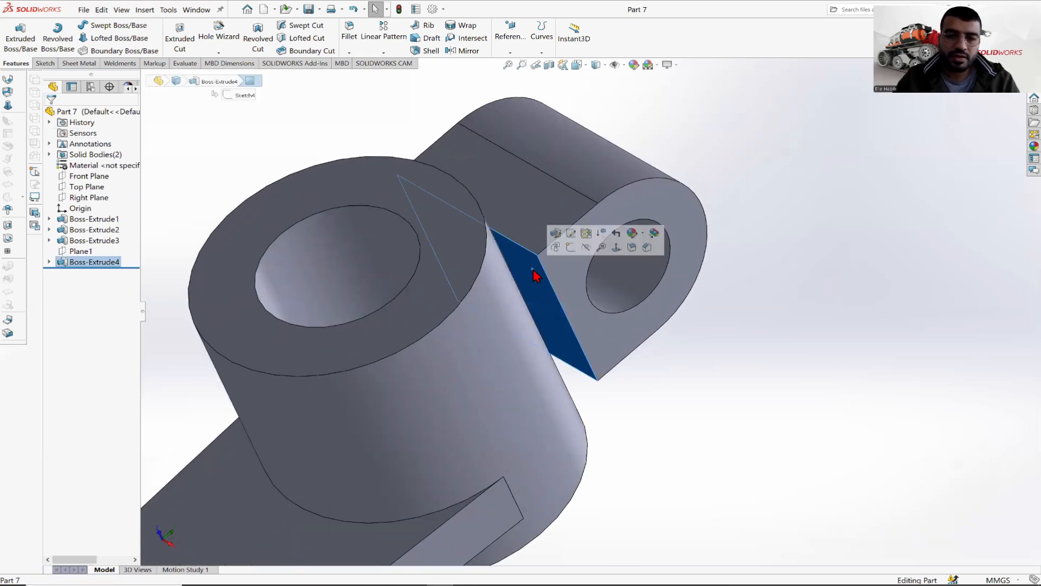
{"action": "left_click", "coordinate": [45, 63]}
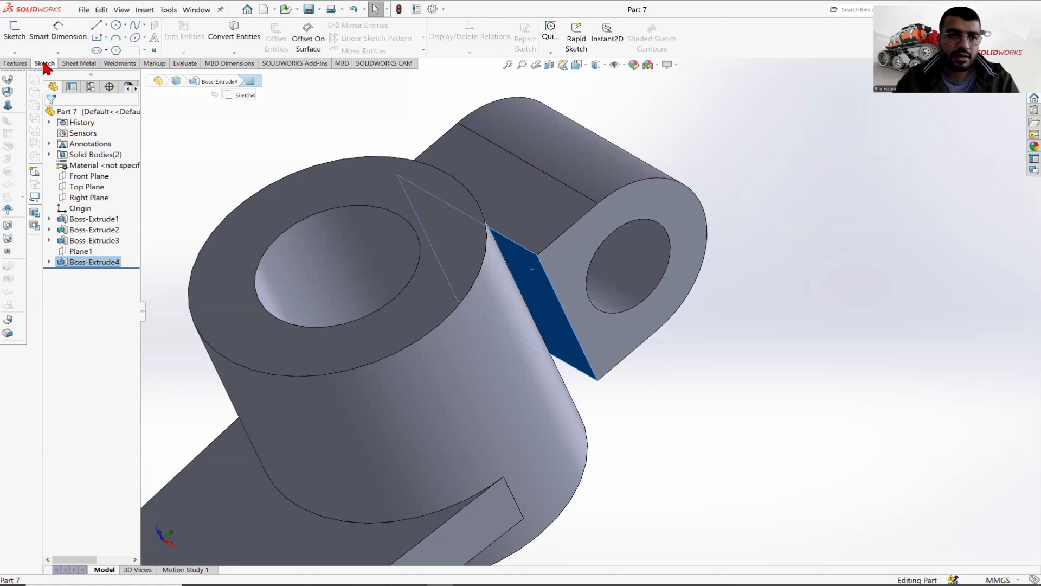
{"action": "left_click", "coordinate": [15, 35]}
{"action": "left_click", "coordinate": [237, 37]}
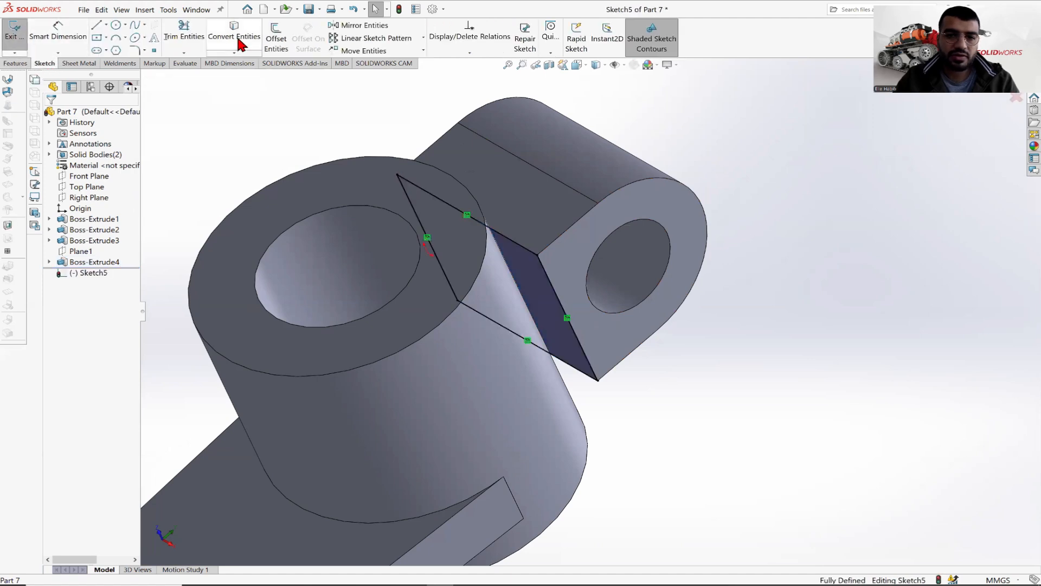
Step: Extrude the converted rectangle Up To Surface, ending at the ring's outer cylindrical face, to join the lug to the ring
{"action": "left_click", "coordinate": [16, 63]}
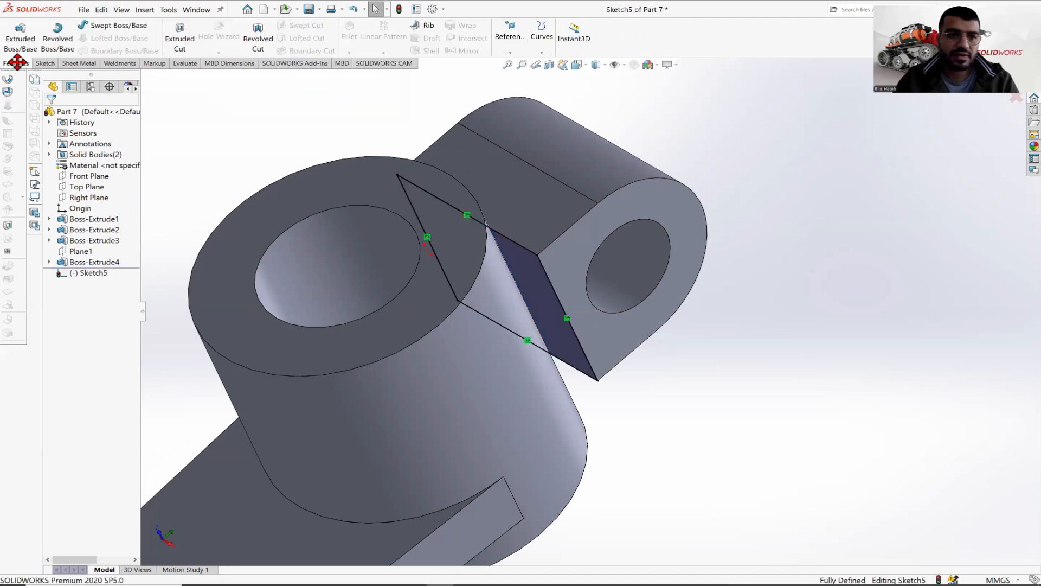
{"action": "left_click", "coordinate": [20, 35]}
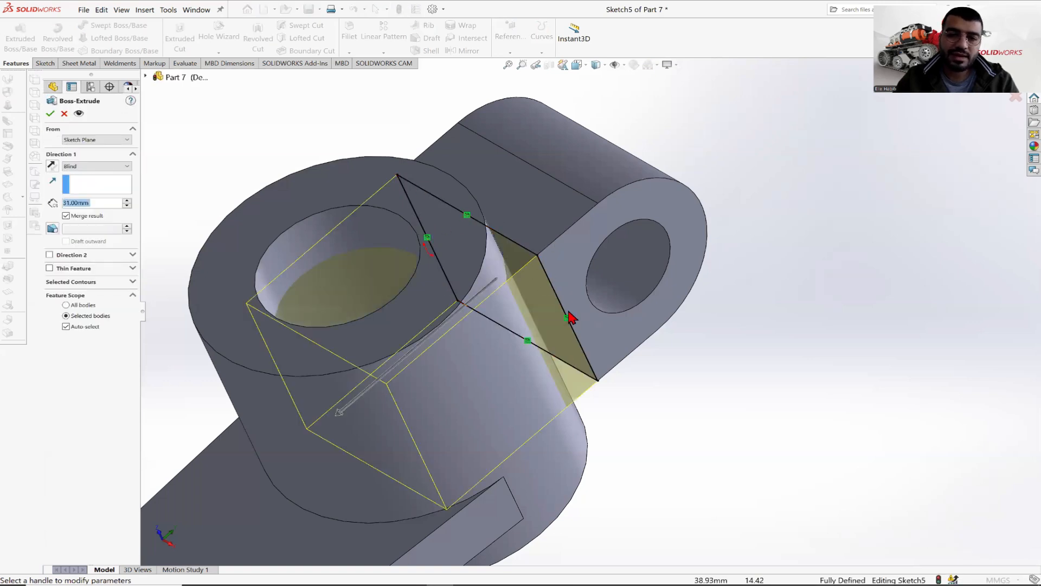
{"action": "left_click", "coordinate": [77, 167]}
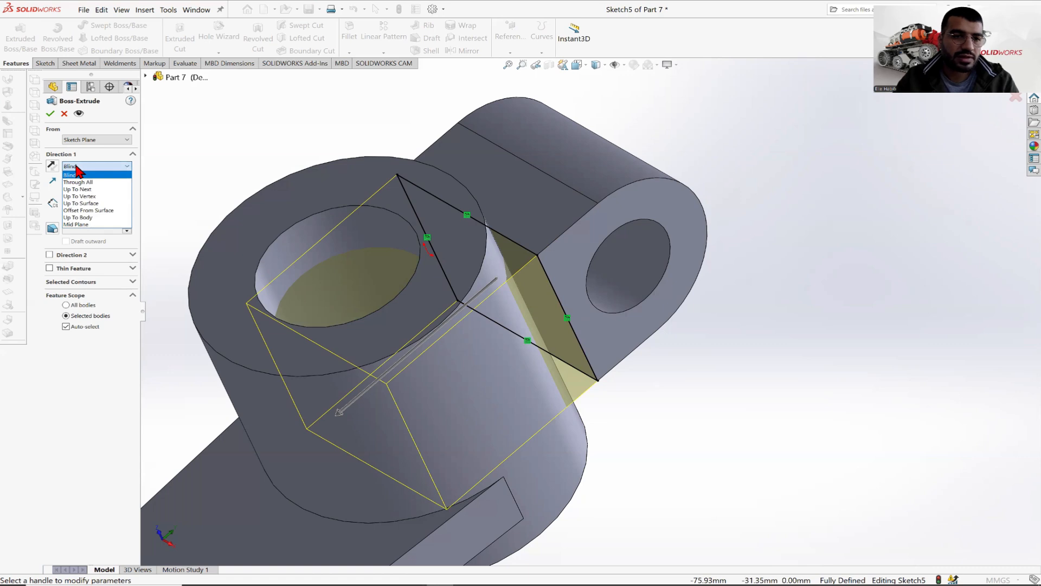
{"action": "left_click", "coordinate": [81, 202]}
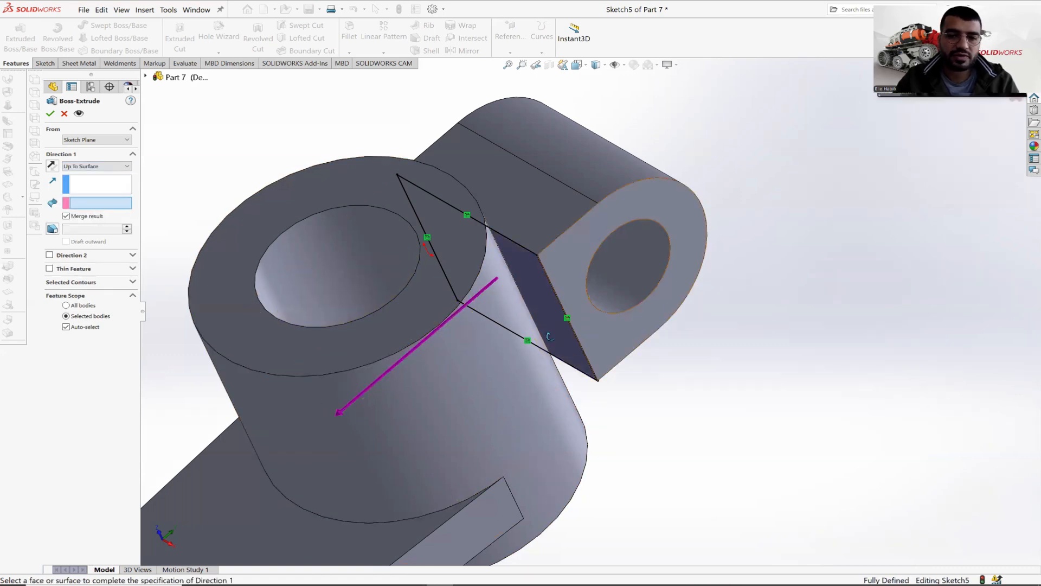
{"action": "middle_click_drag", "start_coordinate": [467, 358], "coordinate": [487, 338]}
{"action": "left_click", "coordinate": [475, 334]}
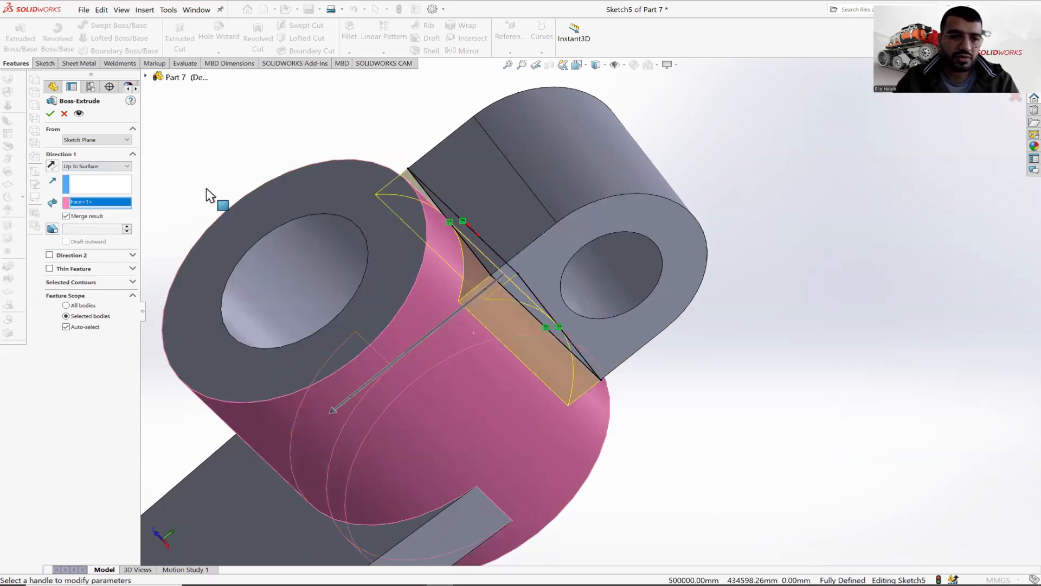
{"action": "left_click", "coordinate": [49, 115]}
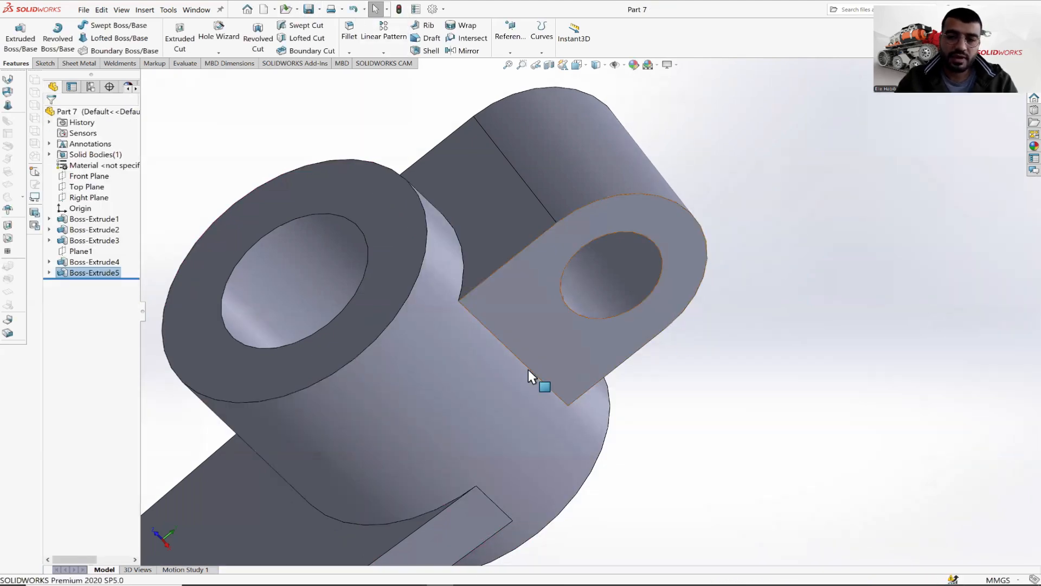
Step: Check Part 7.PNG and, in a new sketch on the ring's top face, draw a 50 mm vertical centerline from the hole's center to the lug's outer edge midpoint
{"action": "scroll", "coordinate": [512, 375], "scroll_direction": "up", "scroll_amount": 3}
{"action": "key", "text": "alt+Tab"}
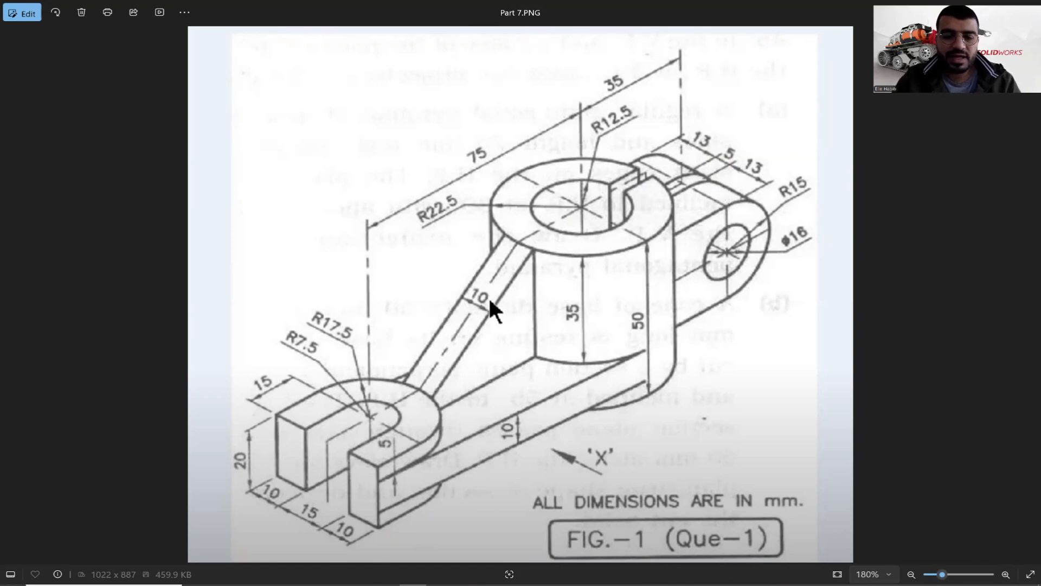
{"action": "key", "text": "alt+Tab"}
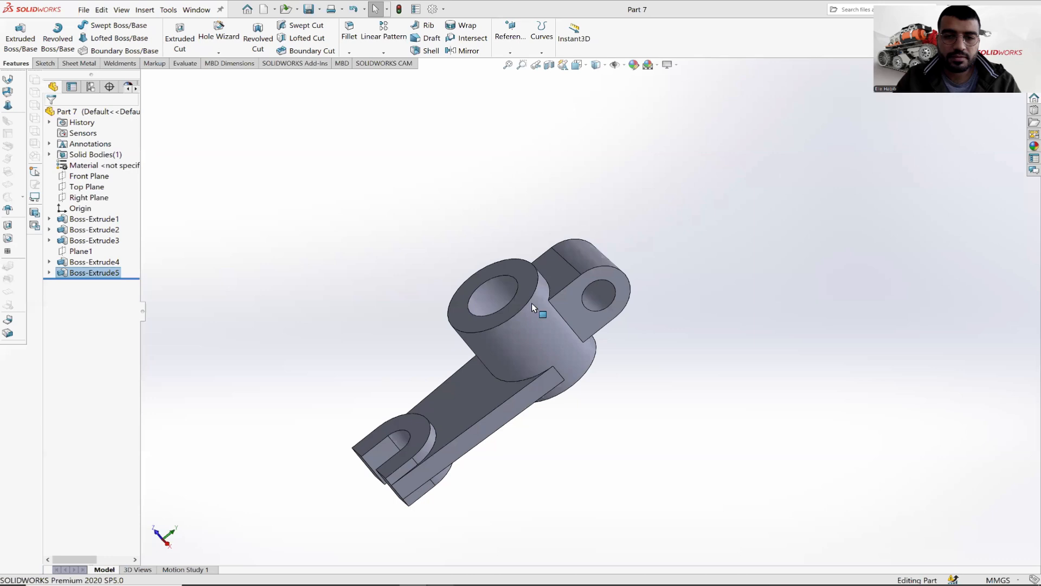
{"action": "right_click", "coordinate": [531, 272]}
{"action": "left_click", "coordinate": [592, 259]}
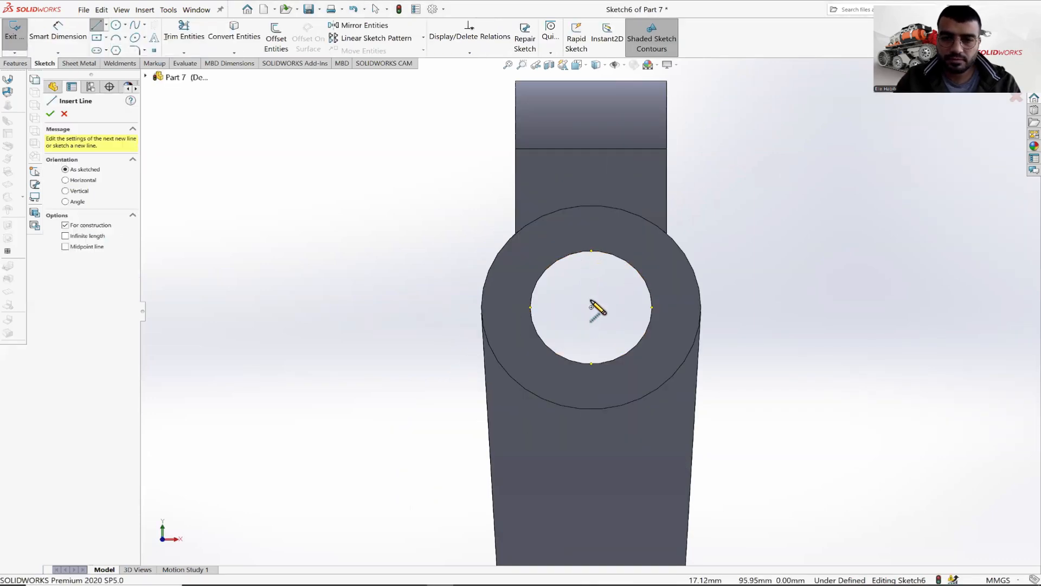
{"action": "left_click", "coordinate": [592, 307]}
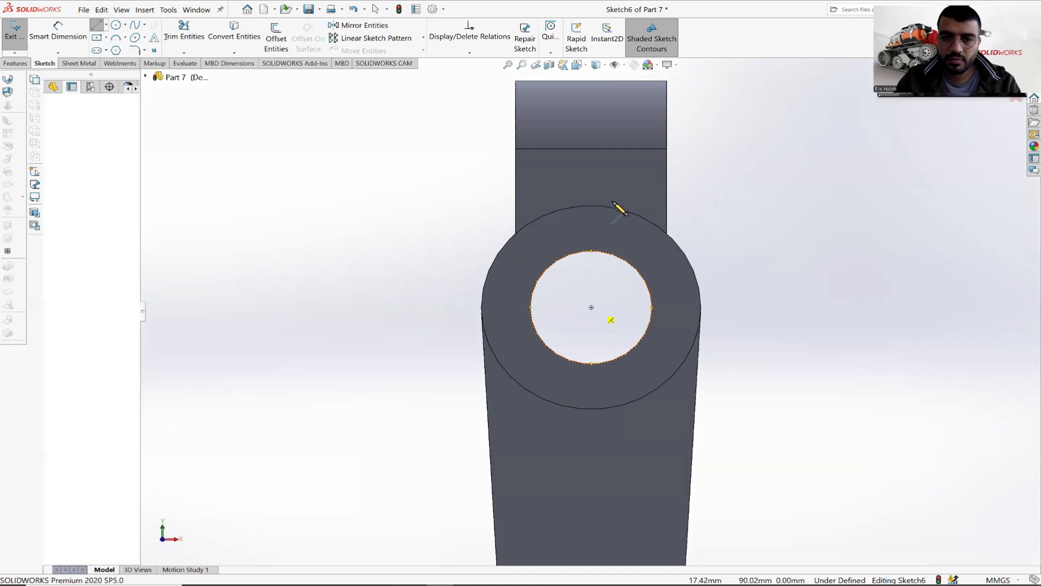
{"action": "key", "text": "z"}
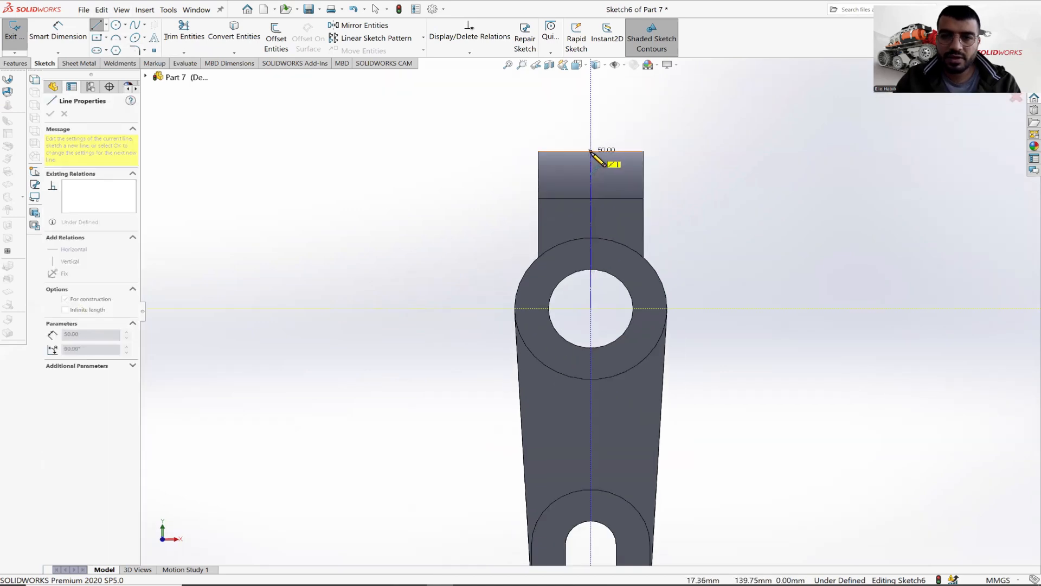
{"action": "left_click", "coordinate": [591, 150]}
{"action": "right_click", "coordinate": [560, 135]}
{"action": "left_click", "coordinate": [568, 135]}
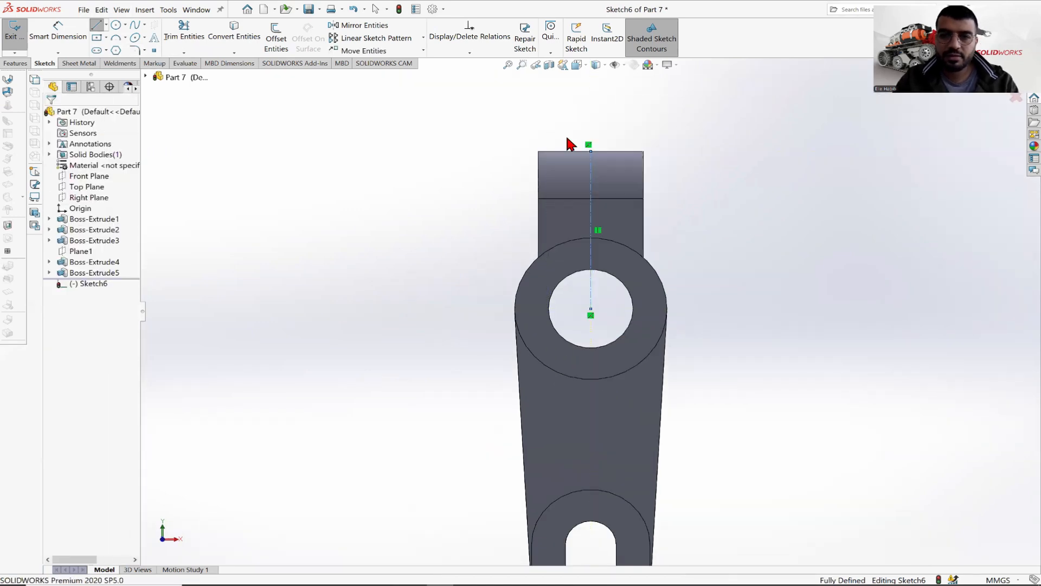
Step: Draw a center rectangle about 14 mm wide and 64 mm tall, centered on the vertical centerline and spanning the lug and ring wall
{"action": "left_click", "coordinate": [106, 38]}
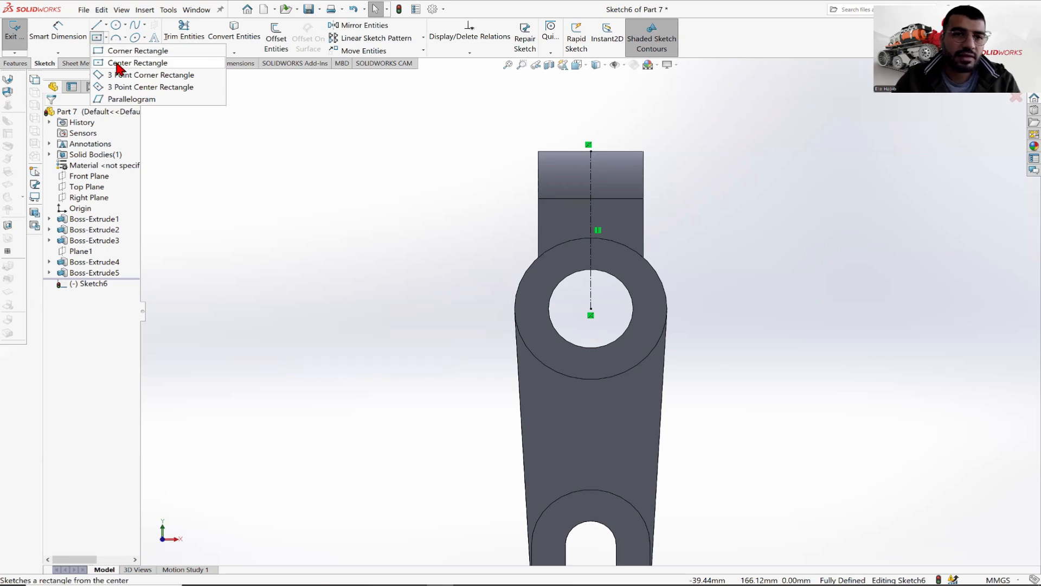
{"action": "left_click", "coordinate": [119, 64]}
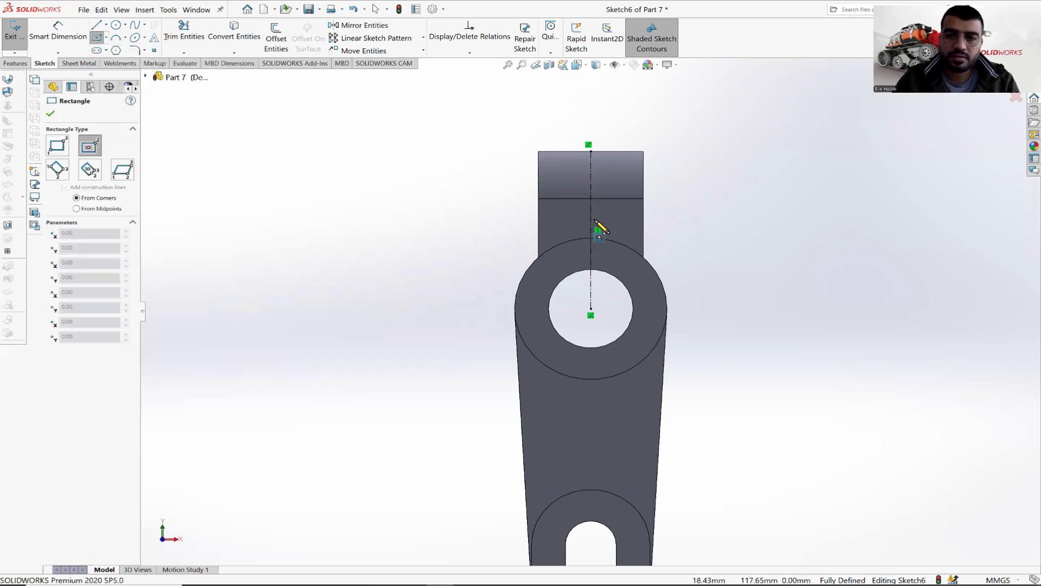
{"action": "left_click", "coordinate": [591, 219]}
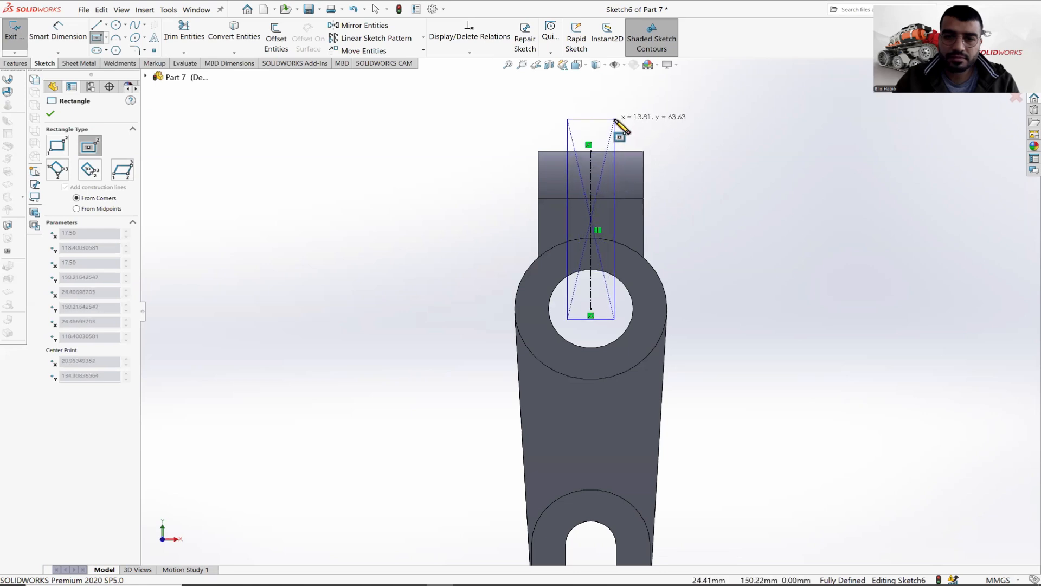
{"action": "left_click", "coordinate": [615, 119]}
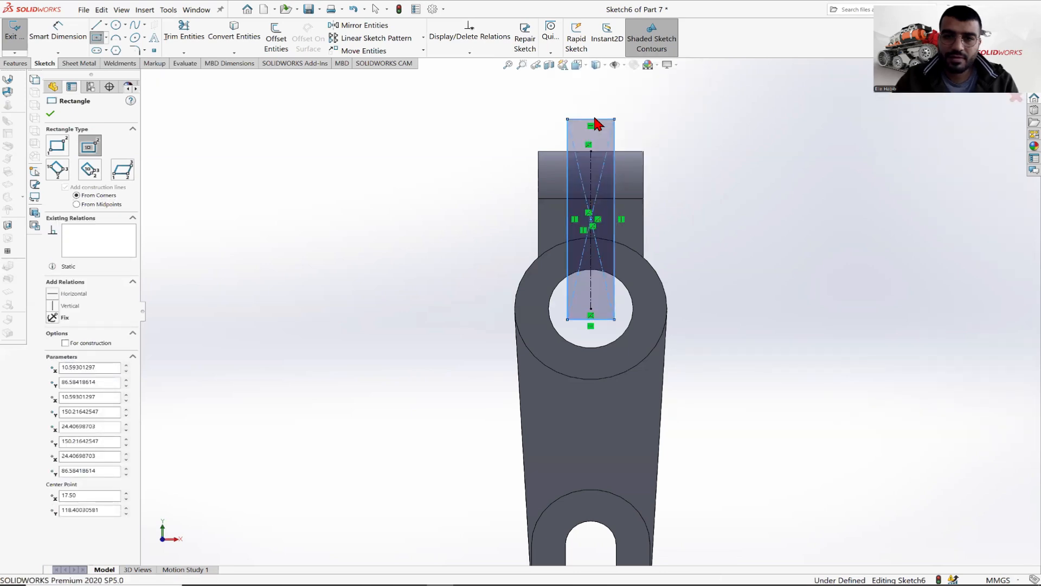
{"action": "key", "text": "Escape"}
Step: Check the slot width in Part 7.PNG and dimension the rectangle's short side to 5 mm
{"action": "key", "text": "alt+Tab"}
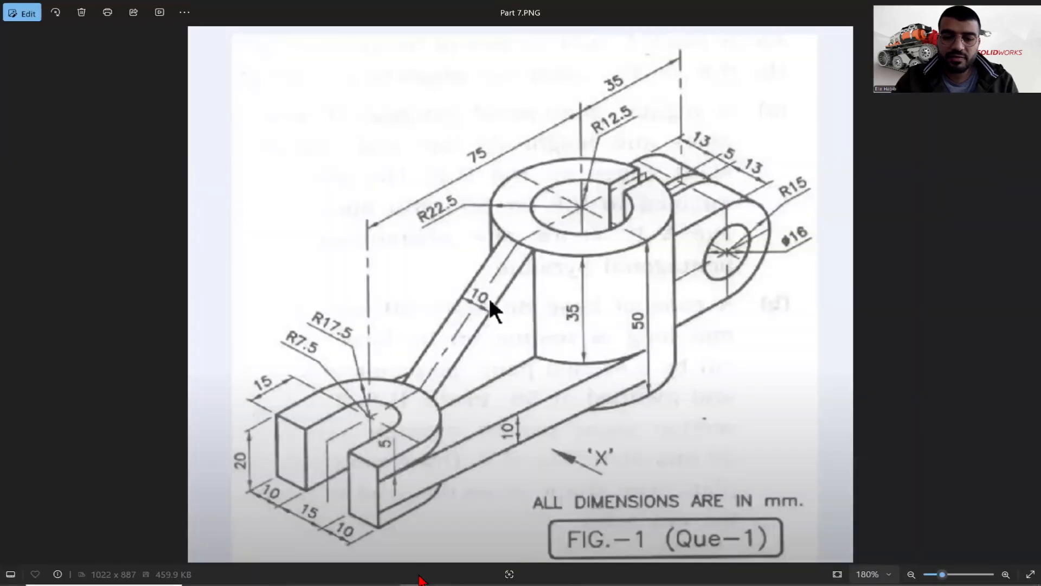
{"action": "key", "text": "alt+Tab"}
{"action": "left_click", "coordinate": [65, 35]}
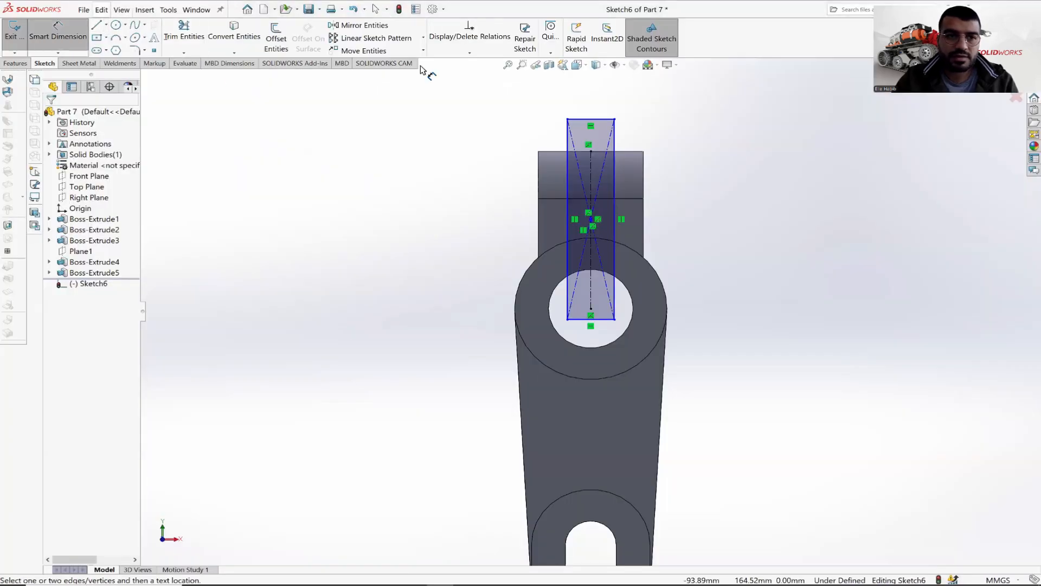
{"action": "left_click", "coordinate": [591, 119]}
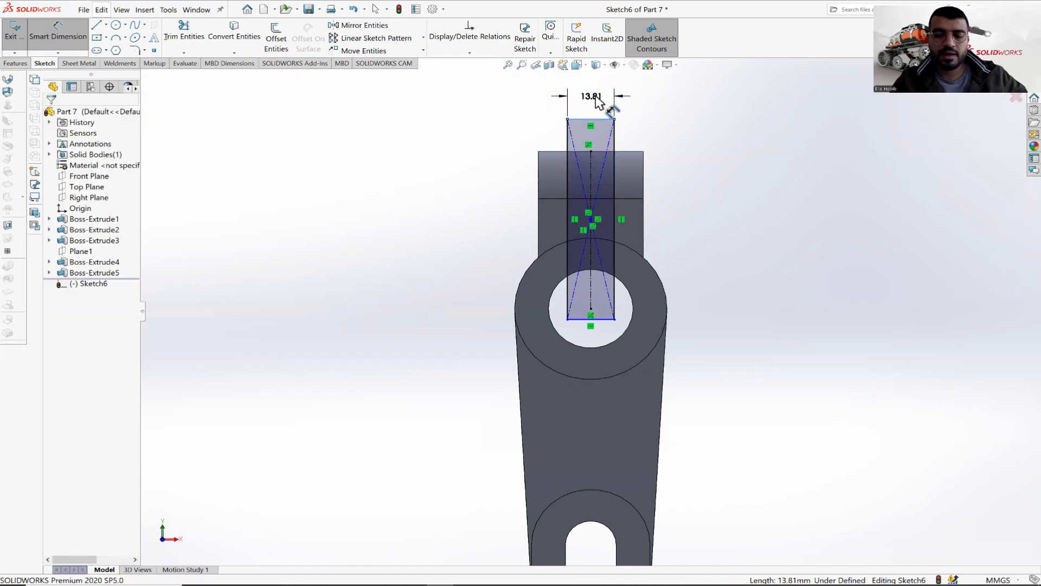
{"action": "left_click", "coordinate": [596, 98]}
{"action": "type", "text": "5"}
{"action": "key", "text": "Return"}
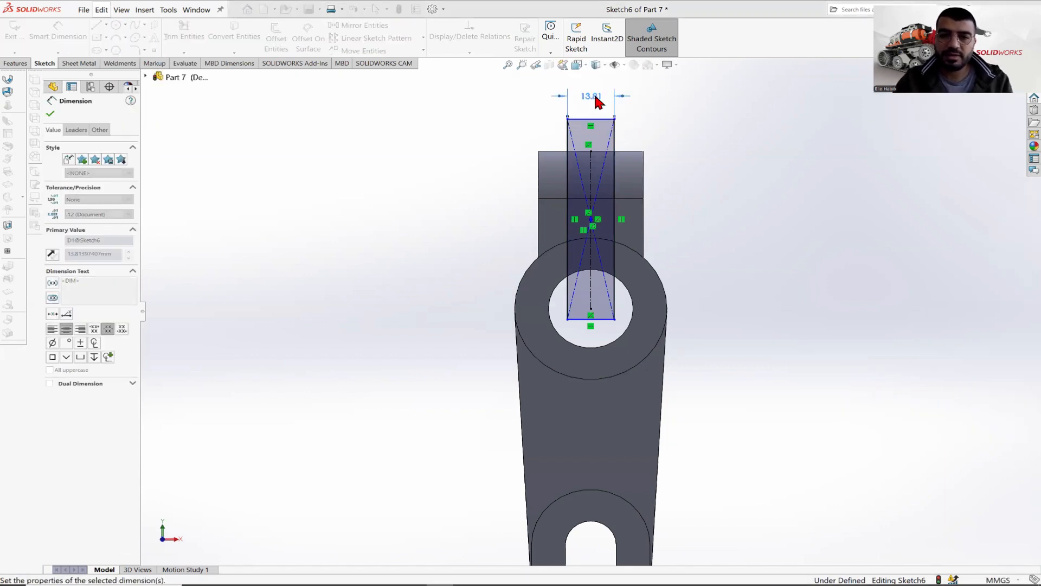
{"action": "left_click", "coordinate": [52, 115]}
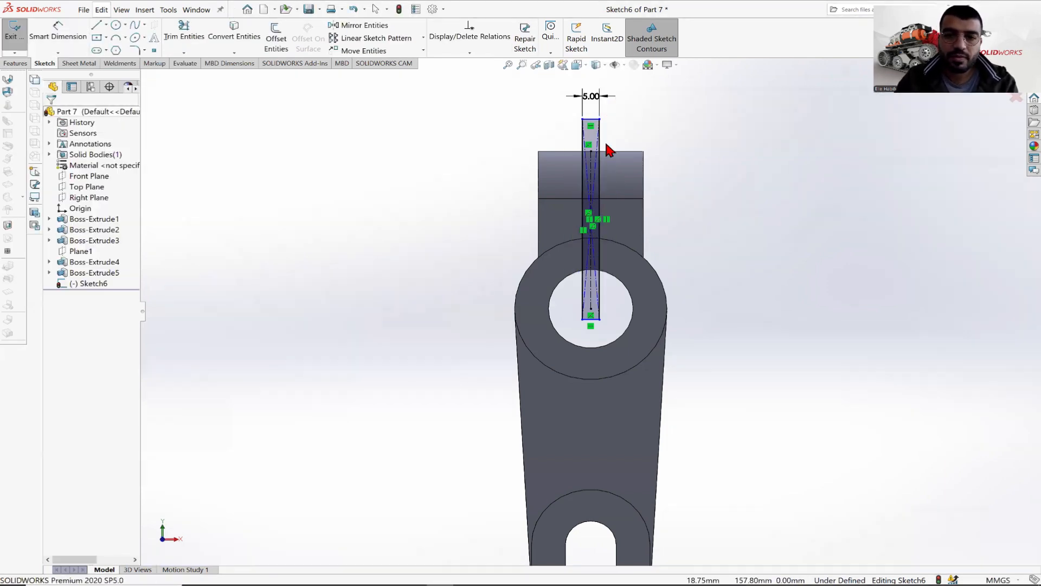
Step: Snap the rectangle's upper corner to the lug's outer edge and its lower corner onto the ring's hole edge
{"action": "scroll", "coordinate": [604, 149], "scroll_direction": "down", "scroll_amount": 2}
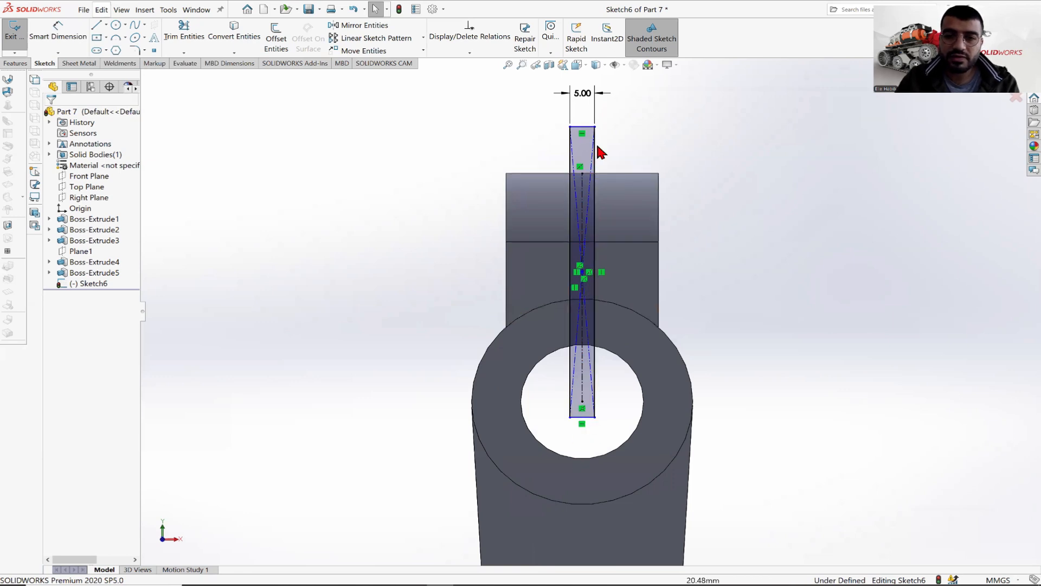
{"action": "scroll", "coordinate": [597, 145], "scroll_direction": "down", "scroll_amount": 1}
{"action": "scroll", "coordinate": [595, 139], "scroll_direction": "down", "scroll_amount": 1}
{"action": "left_click_drag", "start_coordinate": [595, 143], "coordinate": [595, 212]}
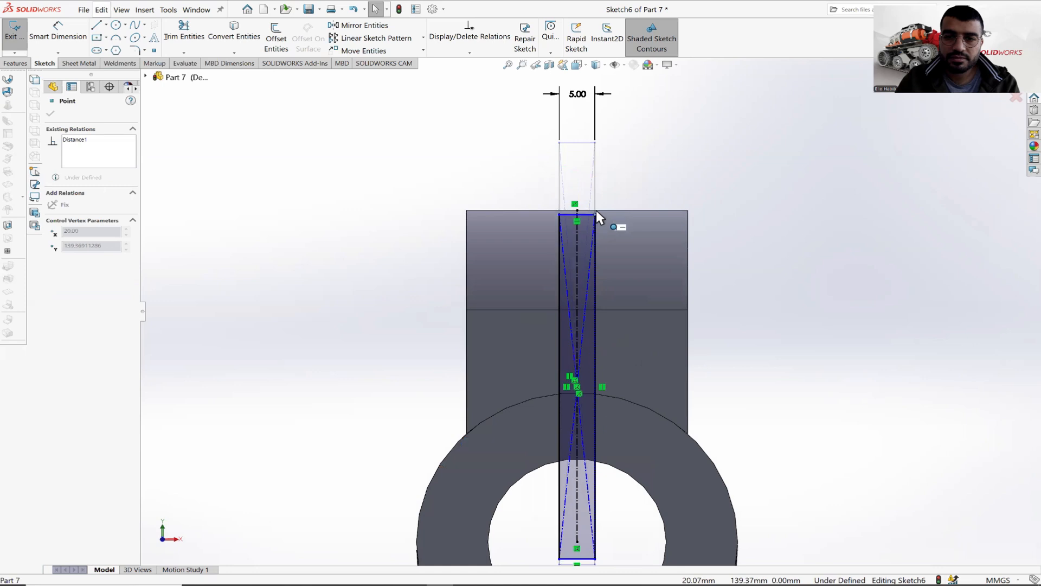
{"action": "left_click", "coordinate": [691, 312]}
{"action": "scroll", "coordinate": [607, 395], "scroll_direction": "up", "scroll_amount": 2}
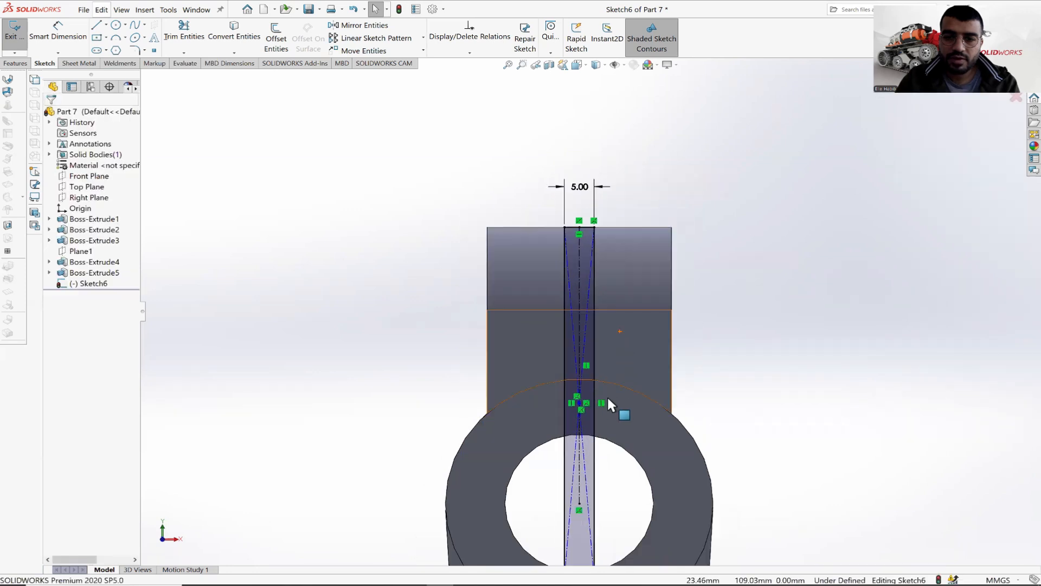
{"action": "mouse_move", "coordinate": [593, 532]}
{"action": "left_mouse_down"}
{"action": "mouse_move", "coordinate": [600, 426]}
{"action": "mouse_move", "coordinate": [611, 419]}
{"action": "left_mouse_up"}
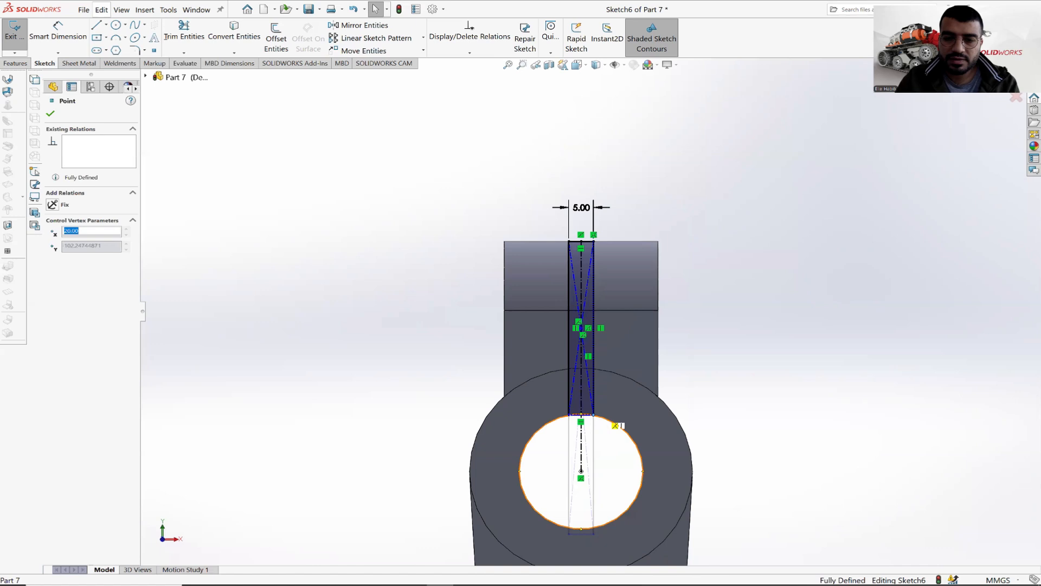
{"action": "left_click", "coordinate": [783, 415]}
{"action": "scroll", "coordinate": [592, 376], "scroll_direction": "up", "scroll_amount": 2}
{"action": "middle_click_drag", "start_coordinate": [614, 309], "coordinate": [601, 297]}
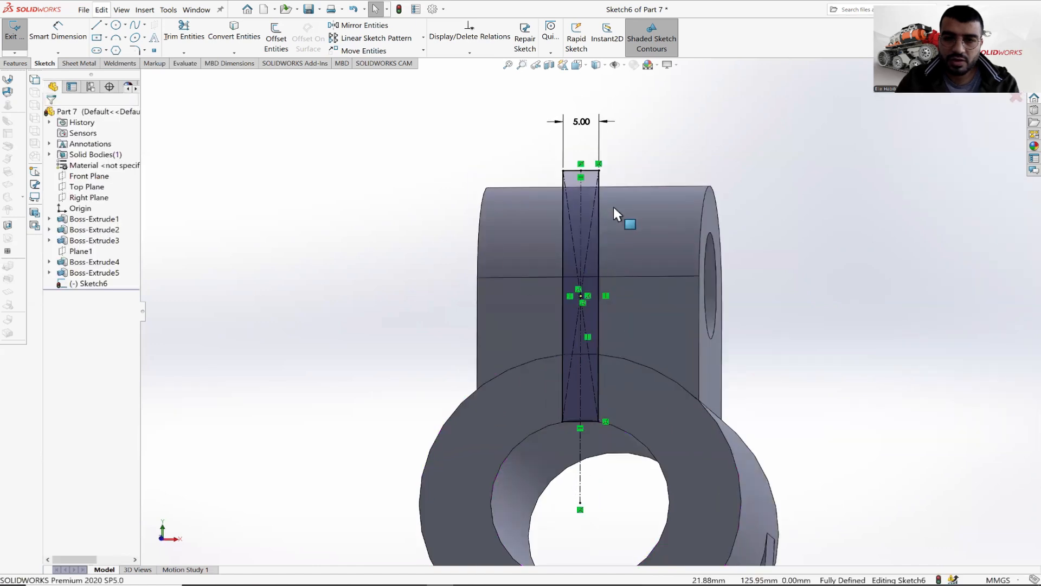
{"action": "left_click", "coordinate": [599, 171]}
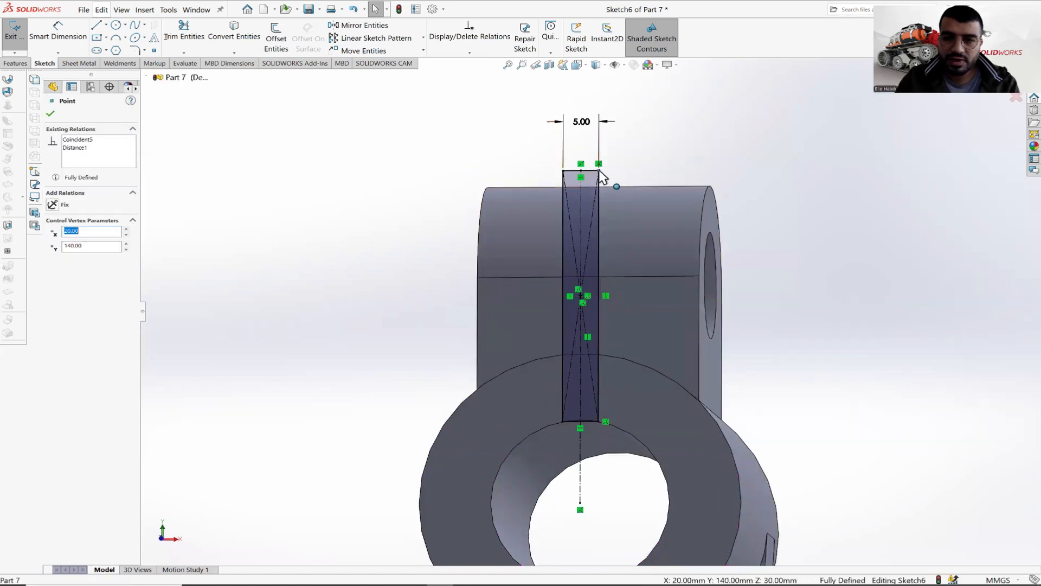
{"action": "left_click", "coordinate": [779, 220]}
Step: Check Part 7.PNG and cut the slot rectangle Through All, splitting the ring wall and the lug
{"action": "middle_click_drag", "start_coordinate": [620, 310], "coordinate": [562, 236]}
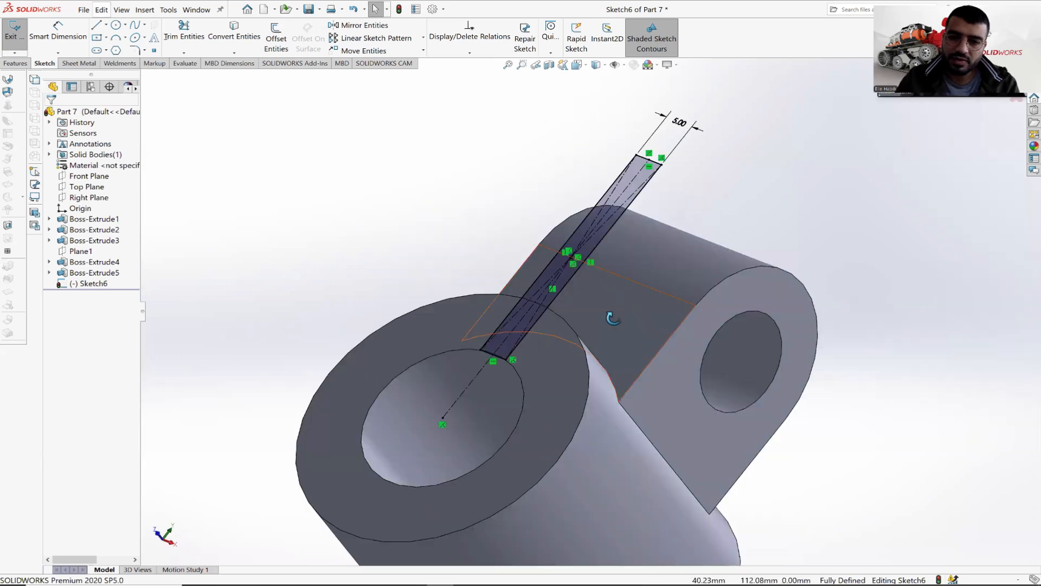
{"action": "mouse_move", "coordinate": [613, 318]}
{"action": "middle_mouse_down"}
{"action": "mouse_move", "coordinate": [642, 363]}
{"action": "mouse_move", "coordinate": [656, 333]}
{"action": "mouse_move", "coordinate": [705, 349]}
{"action": "middle_mouse_up"}
{"action": "key", "text": "alt+Tab"}
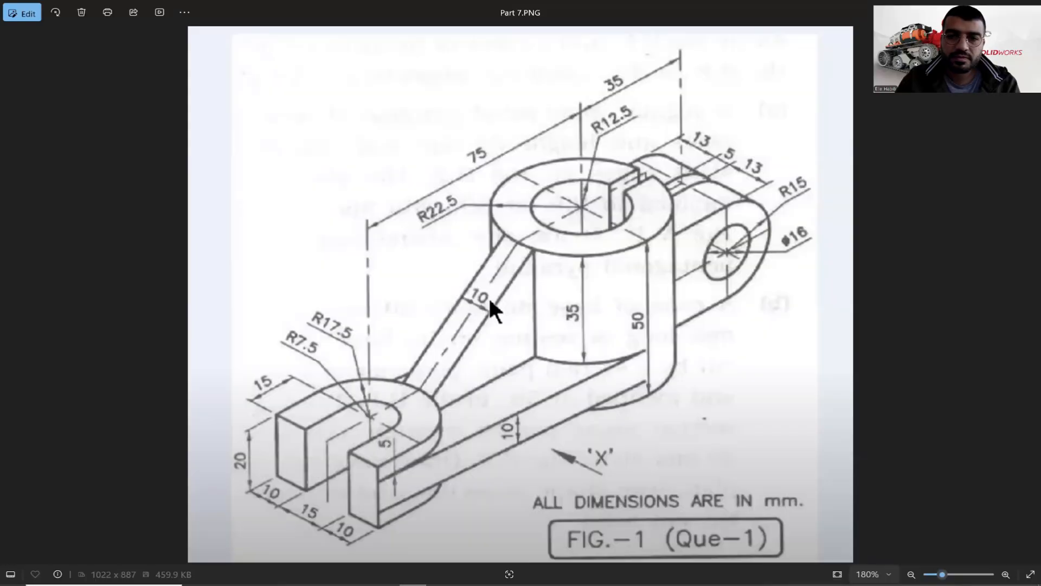
{"action": "key", "text": "alt+Tab"}
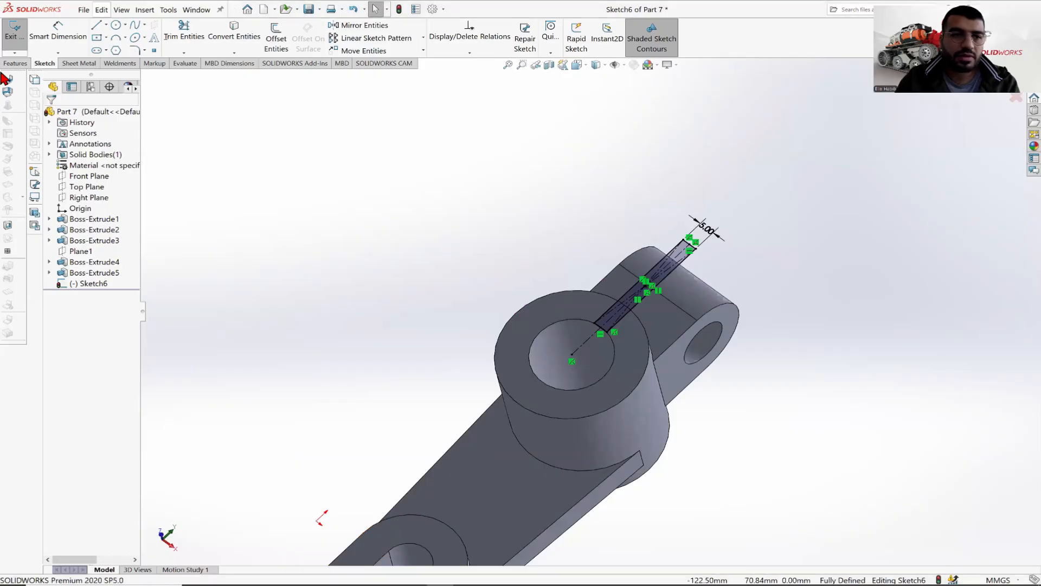
{"action": "left_click", "coordinate": [16, 64]}
{"action": "left_click", "coordinate": [179, 39]}
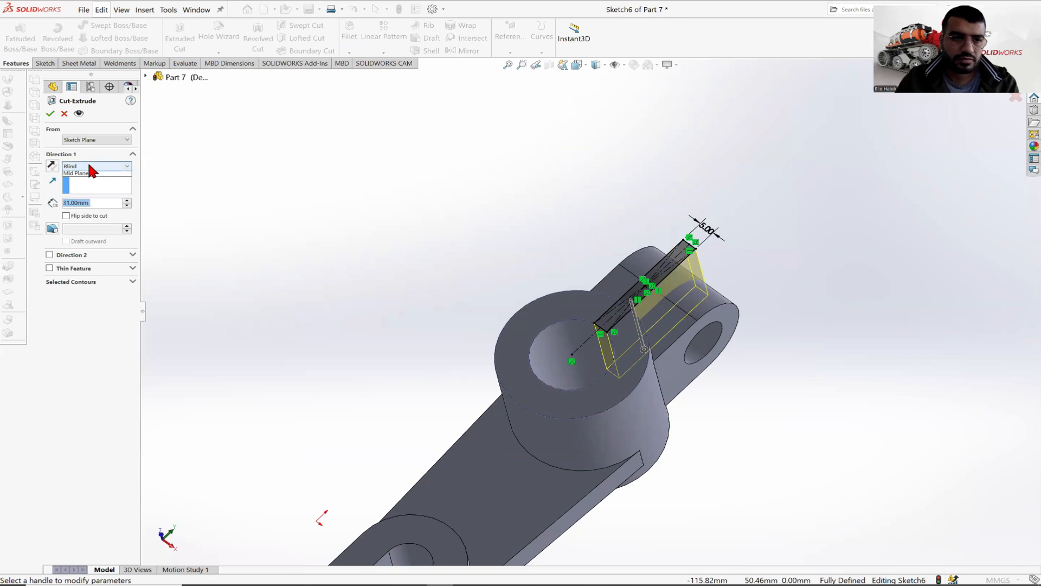
{"action": "left_click", "coordinate": [89, 166]}
{"action": "left_click", "coordinate": [88, 182]}
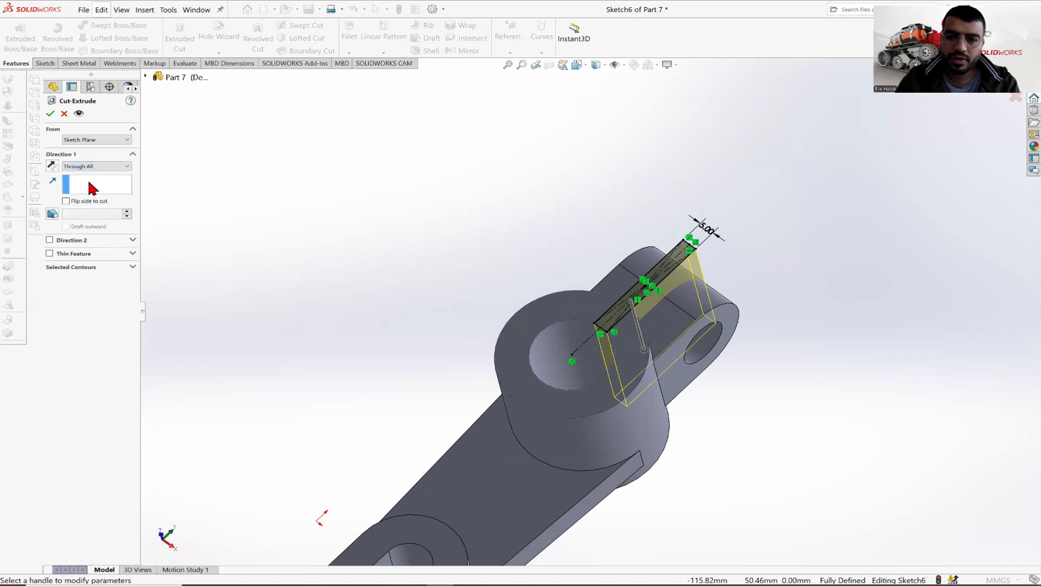
{"action": "middle_click_drag", "start_coordinate": [609, 239], "coordinate": [634, 277]}
{"action": "left_click", "coordinate": [50, 114]}
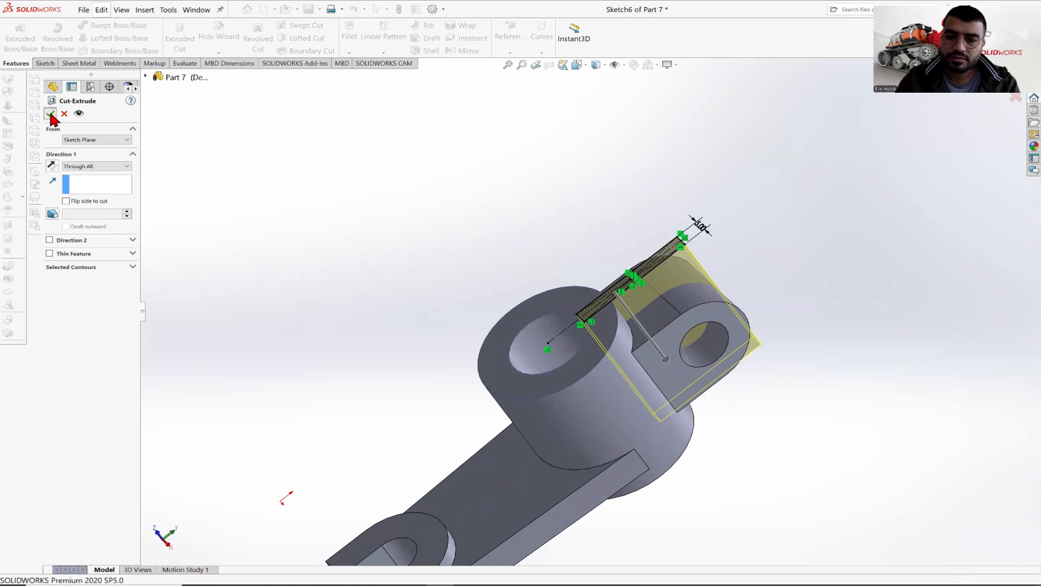
Step: View the slotted ring face-on, save the part and compare the model with Part 7.PNG
{"action": "right_click", "coordinate": [554, 295]}
{"action": "left_click", "coordinate": [620, 288]}
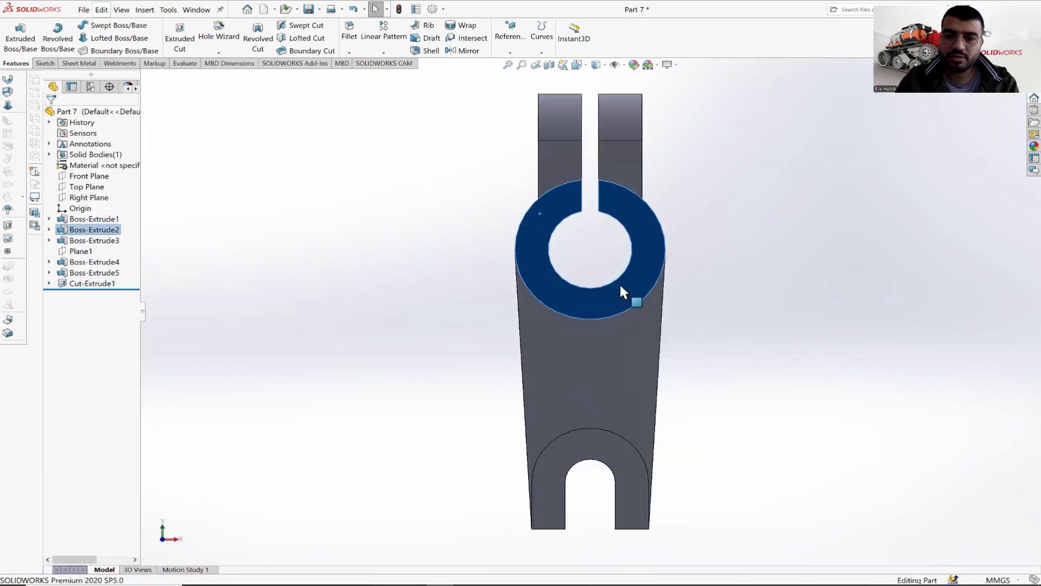
{"action": "left_click", "coordinate": [779, 270]}
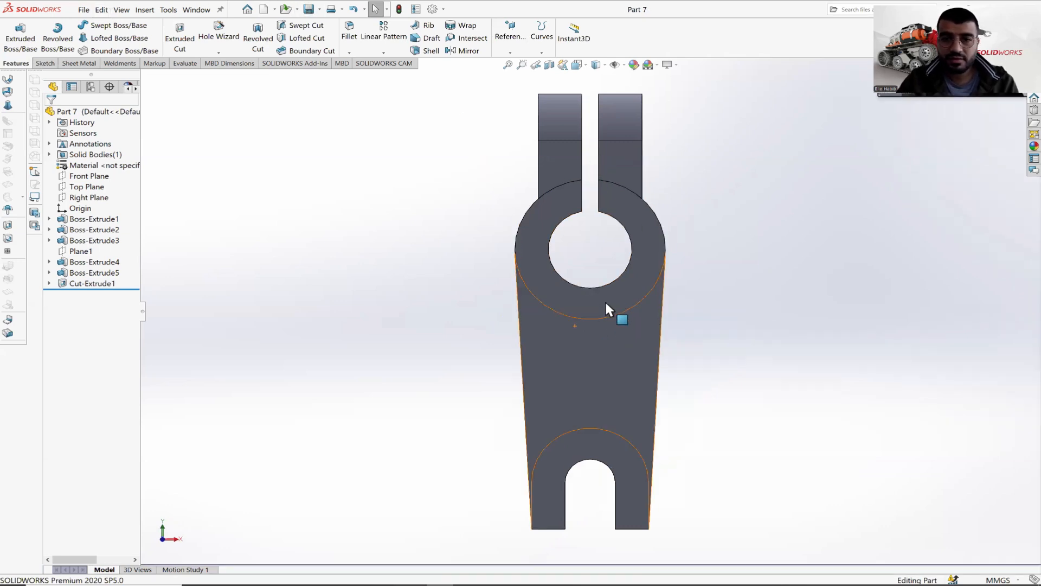
{"action": "middle_click_drag", "start_coordinate": [621, 309], "coordinate": [504, 341]}
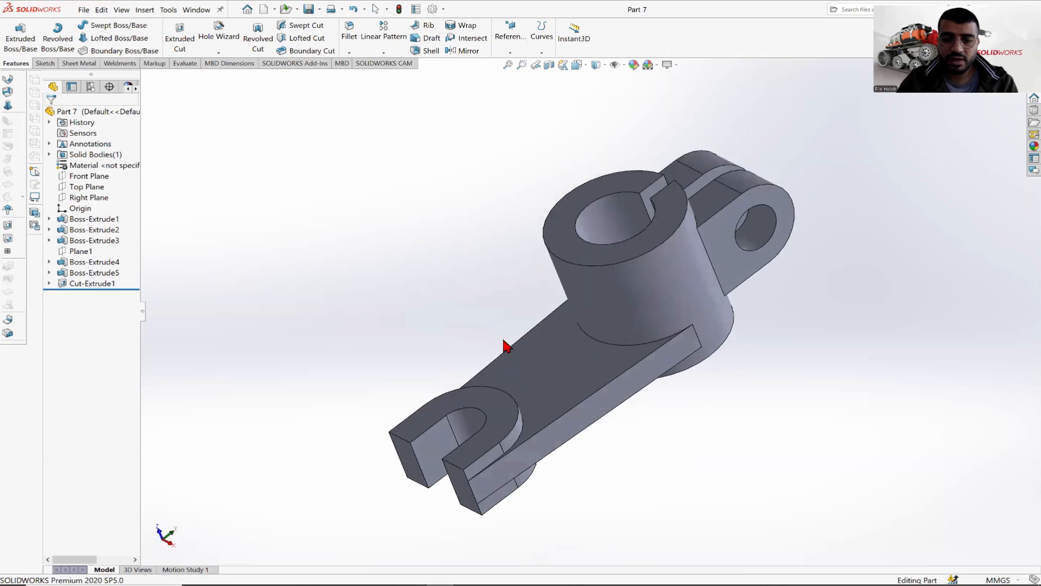
{"action": "key", "text": "alt+Tab"}
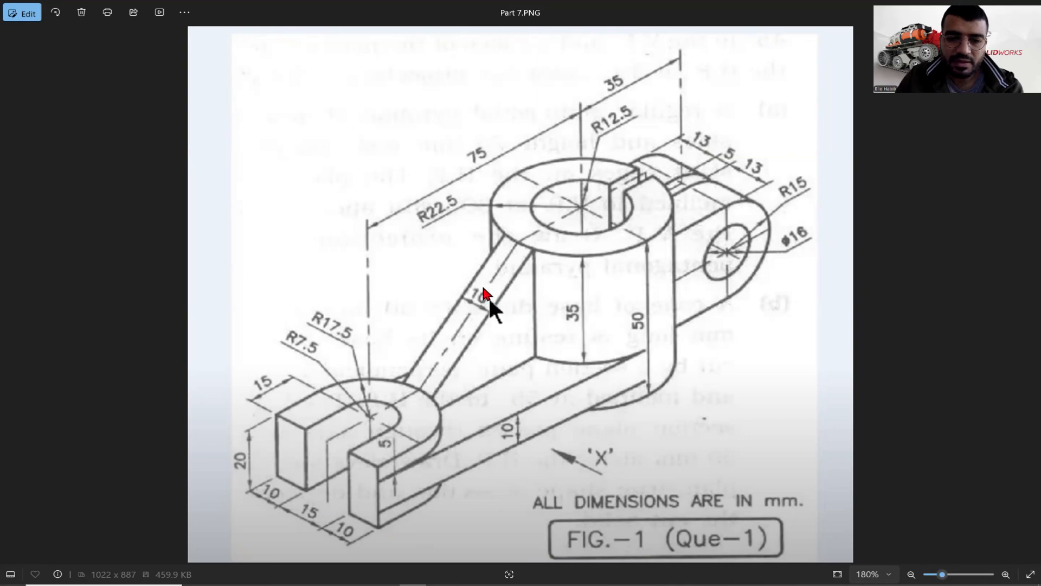
{"action": "key", "text": "alt+Tab"}
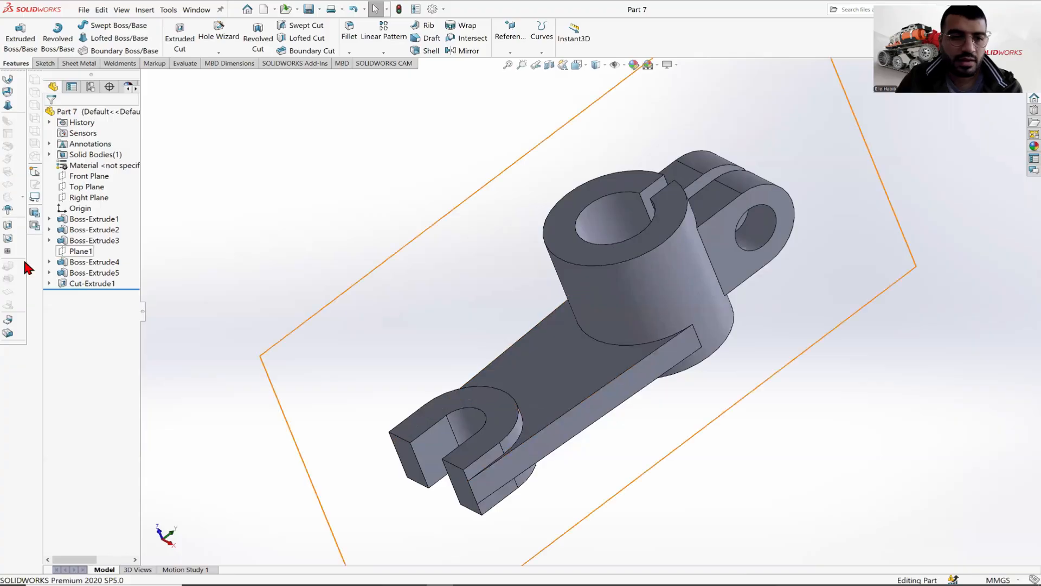
Step: Show Plane1, orient the view normal to it and start a new sketch on it
{"action": "right_click", "coordinate": [75, 255]}
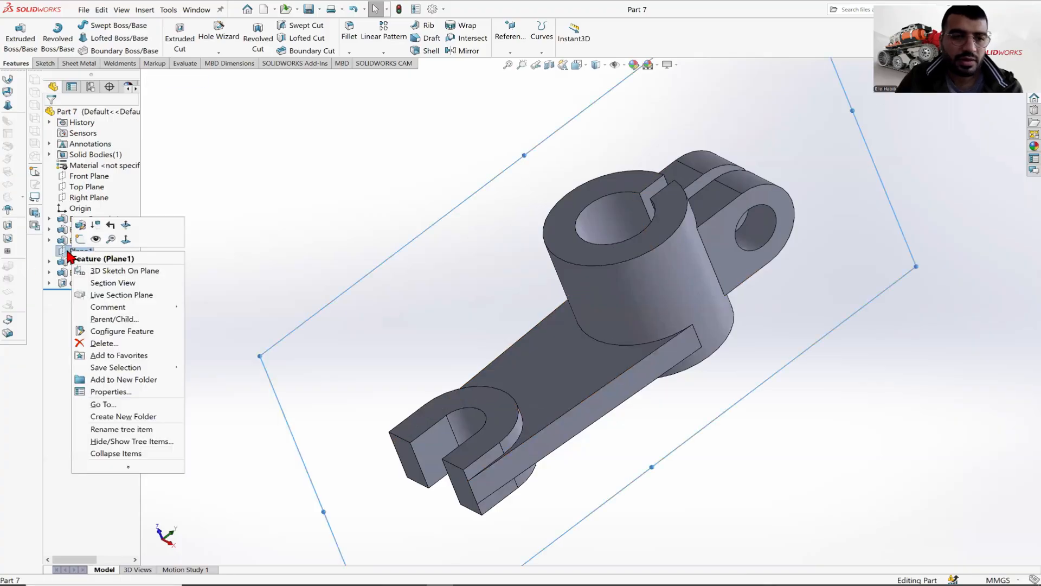
{"action": "left_click", "coordinate": [96, 238]}
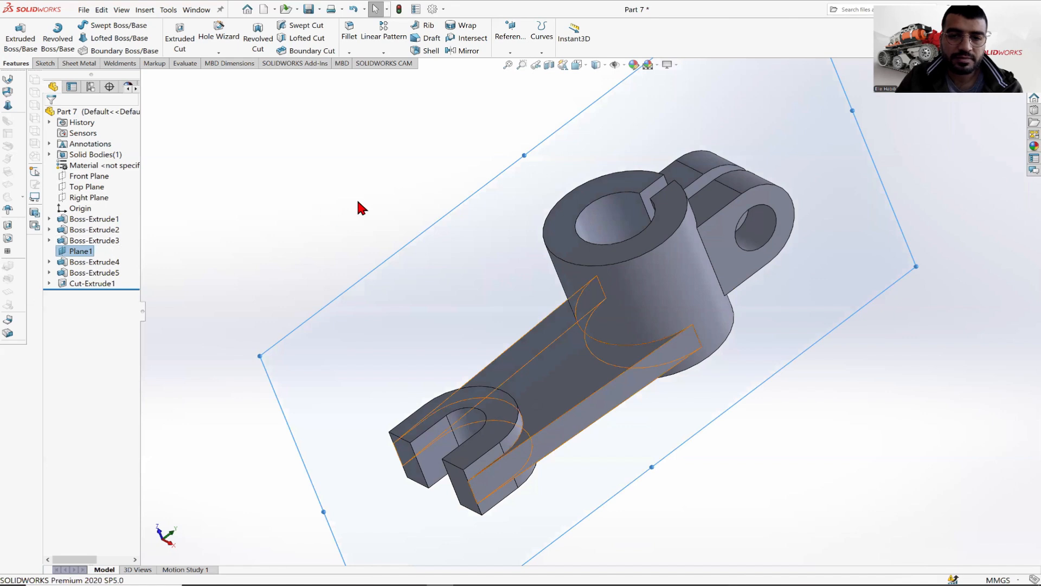
{"action": "middle_click_drag", "start_coordinate": [358, 208], "coordinate": [476, 237]}
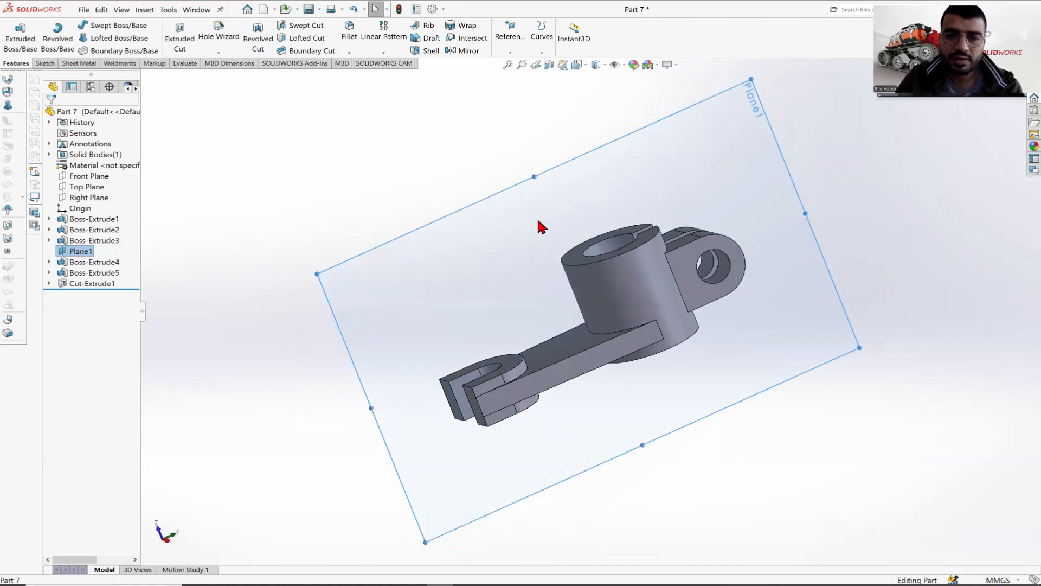
{"action": "key", "text": "ctrl+8"}
{"action": "left_click", "coordinate": [45, 63]}
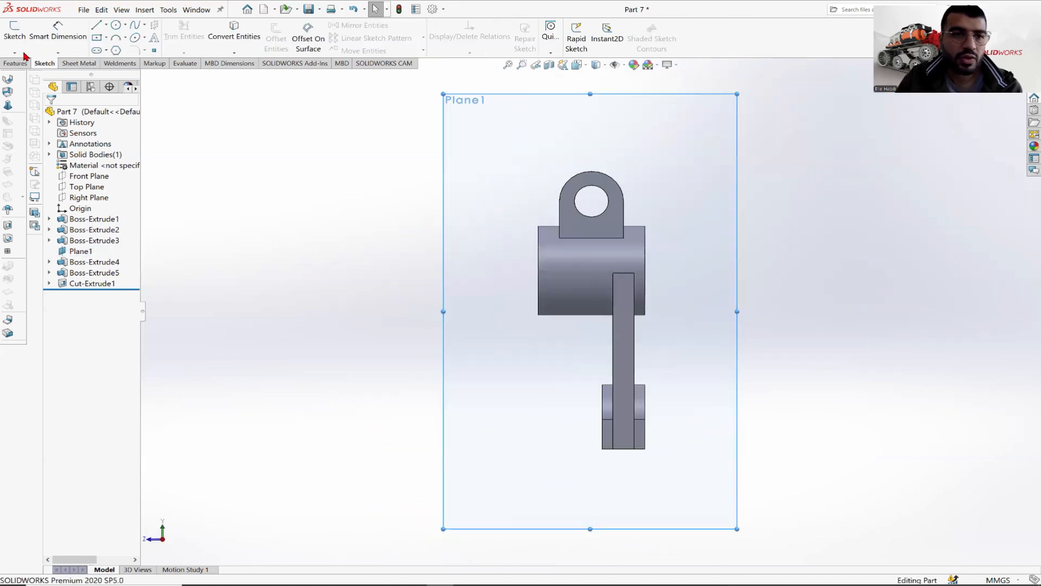
{"action": "left_click", "coordinate": [15, 32]}
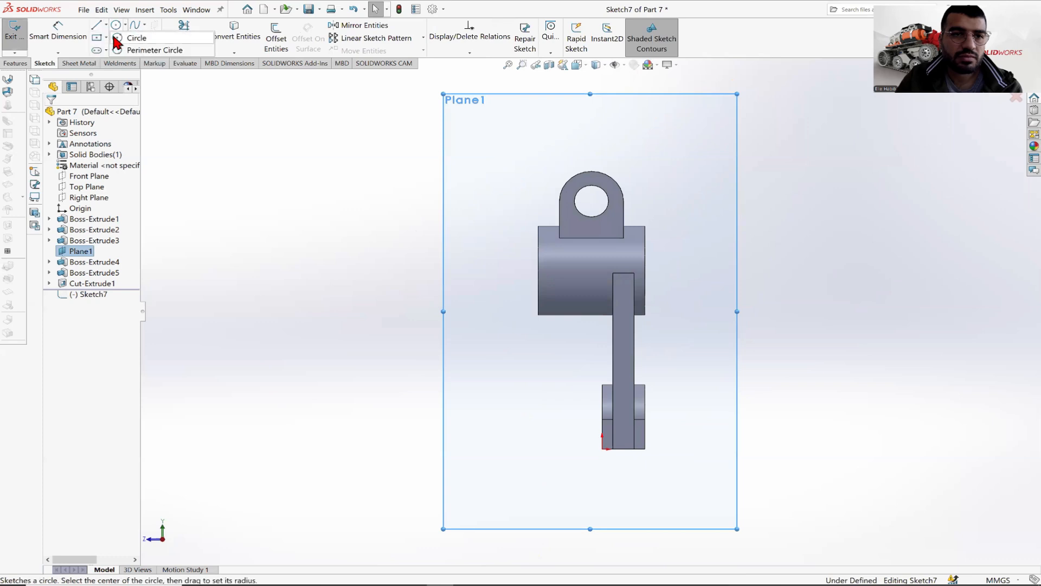
Step: Sketch a closed four-sided rib profile on Plane1, from the ring's outer corner to the fork's nearest corner and back along the arm's face
{"action": "left_click", "coordinate": [97, 25]}
{"action": "scroll", "coordinate": [552, 342], "scroll_direction": "down", "scroll_amount": 5}
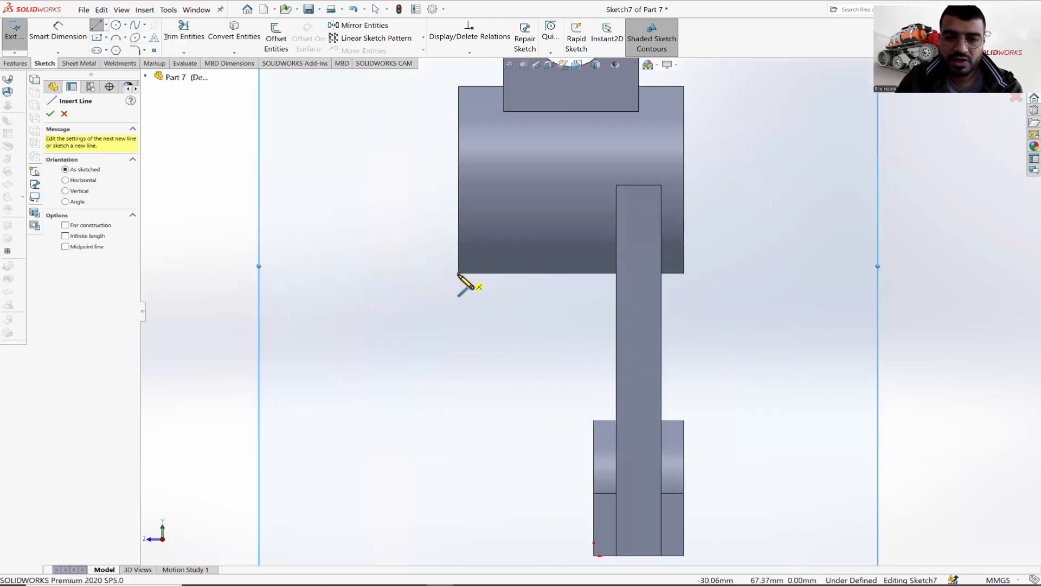
{"action": "left_click", "coordinate": [458, 273]}
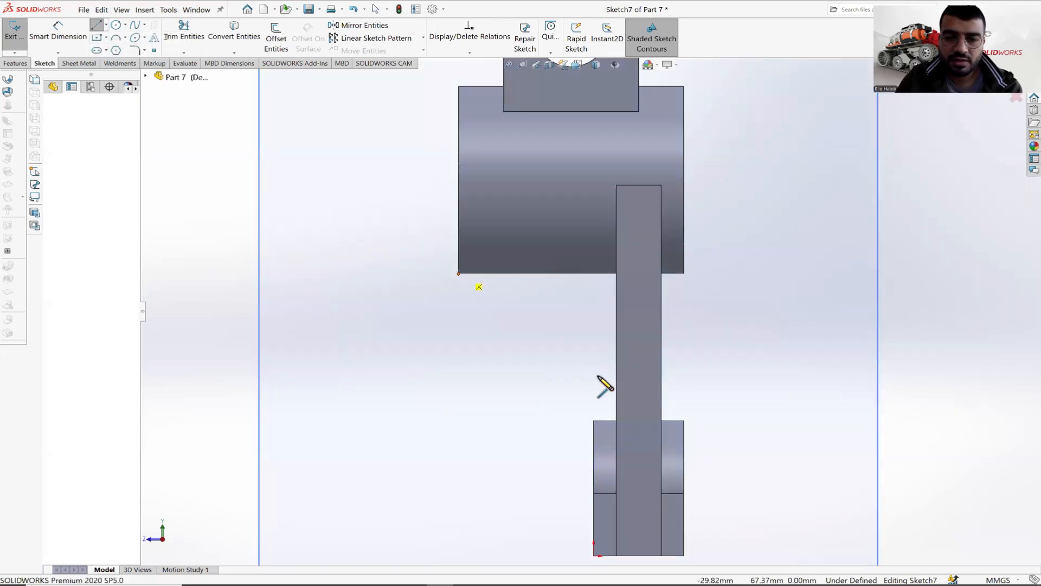
{"action": "left_click", "coordinate": [601, 426]}
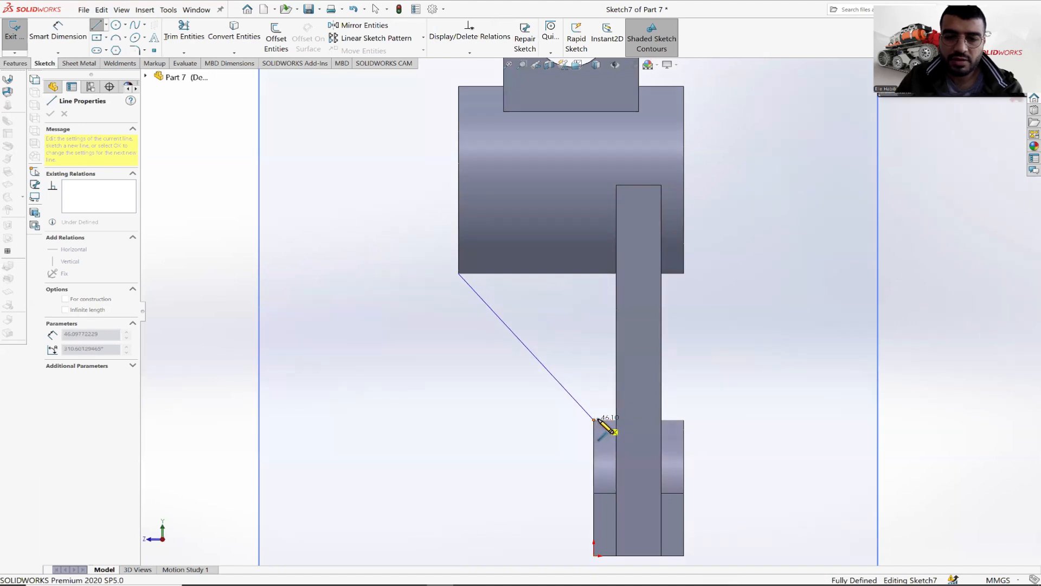
{"action": "left_click", "coordinate": [617, 421]}
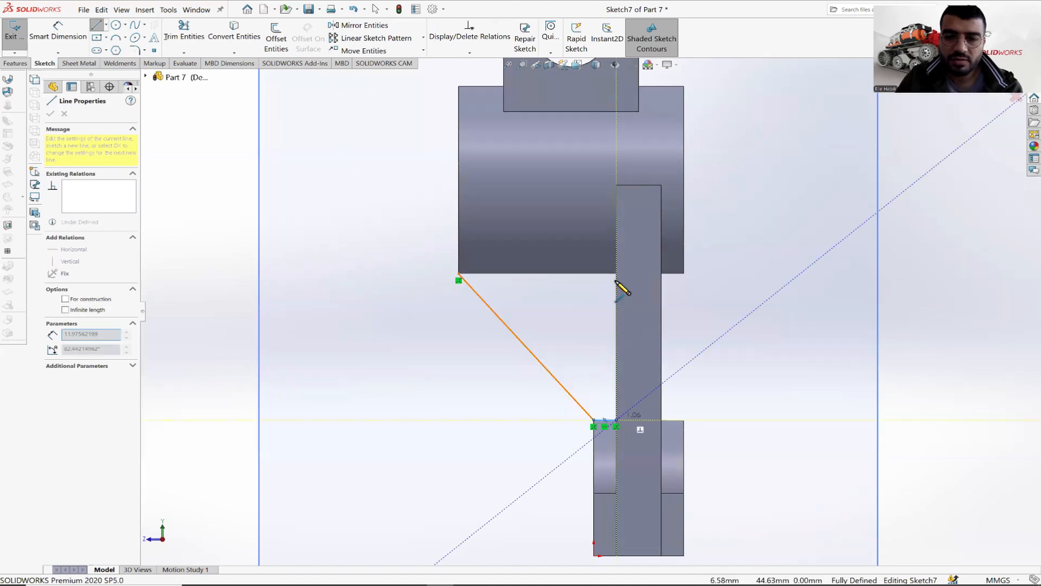
{"action": "left_click", "coordinate": [617, 274]}
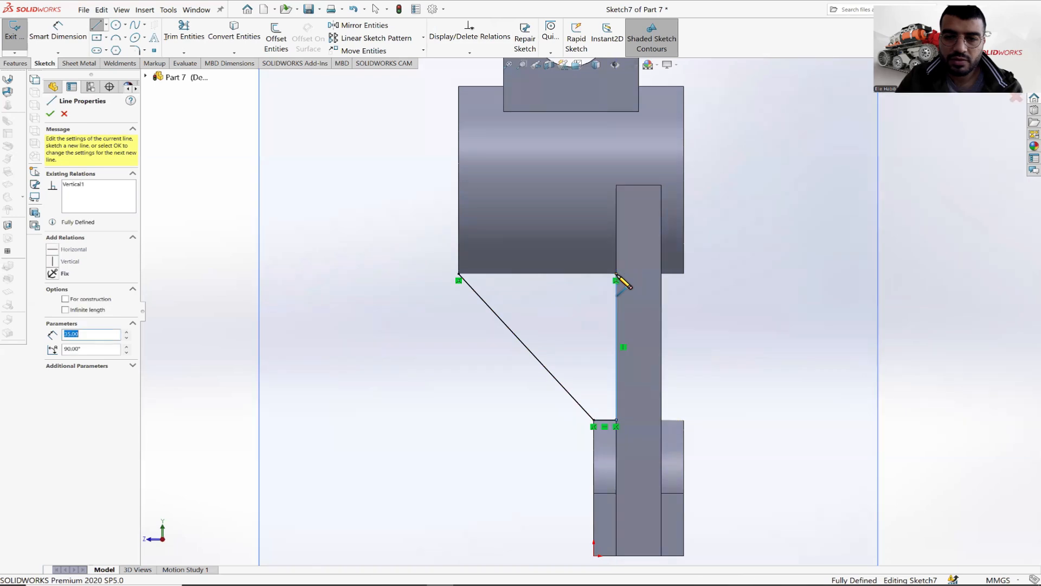
{"action": "left_click", "coordinate": [458, 274]}
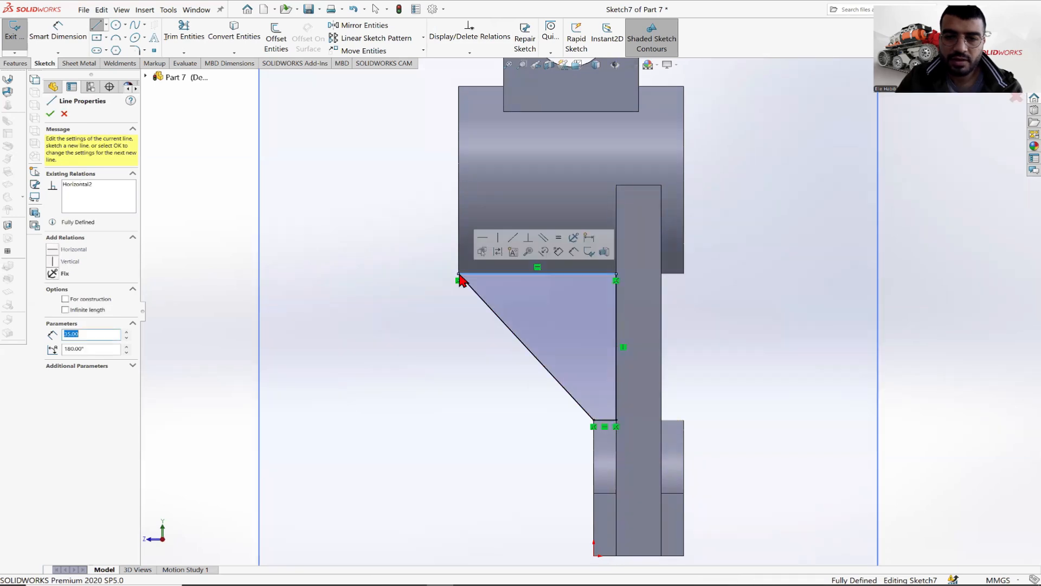
{"action": "right_click", "coordinate": [237, 210]}
{"action": "left_click", "coordinate": [246, 212]}
{"action": "scroll", "coordinate": [586, 350], "scroll_direction": "up", "scroll_amount": 2}
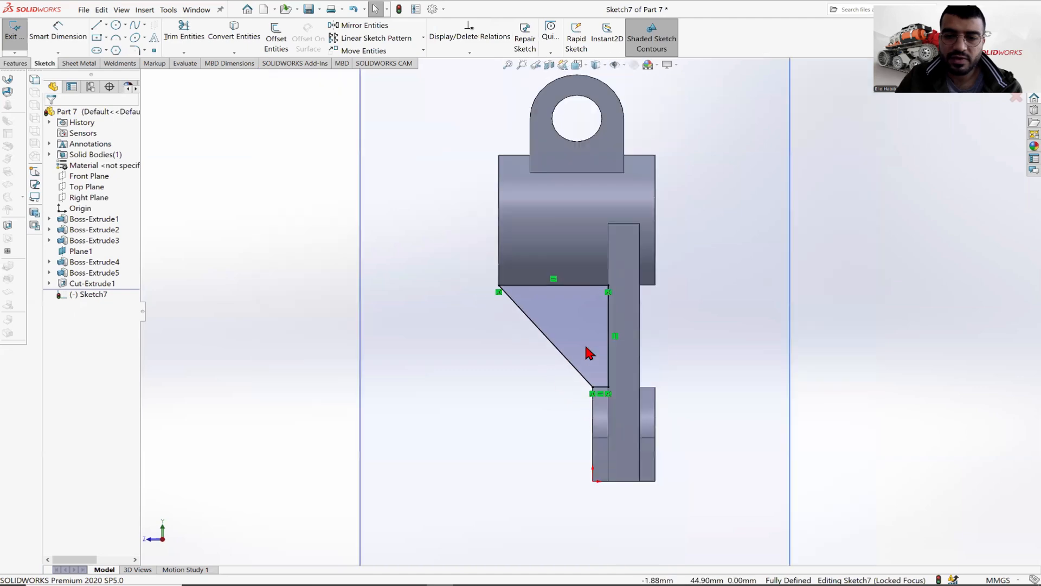
Step: Check the reference drawing and extrude the rib profile 10 mm Mid Plane with Merge result turned off
{"action": "middle_click_drag", "start_coordinate": [621, 290], "coordinate": [444, 489]}
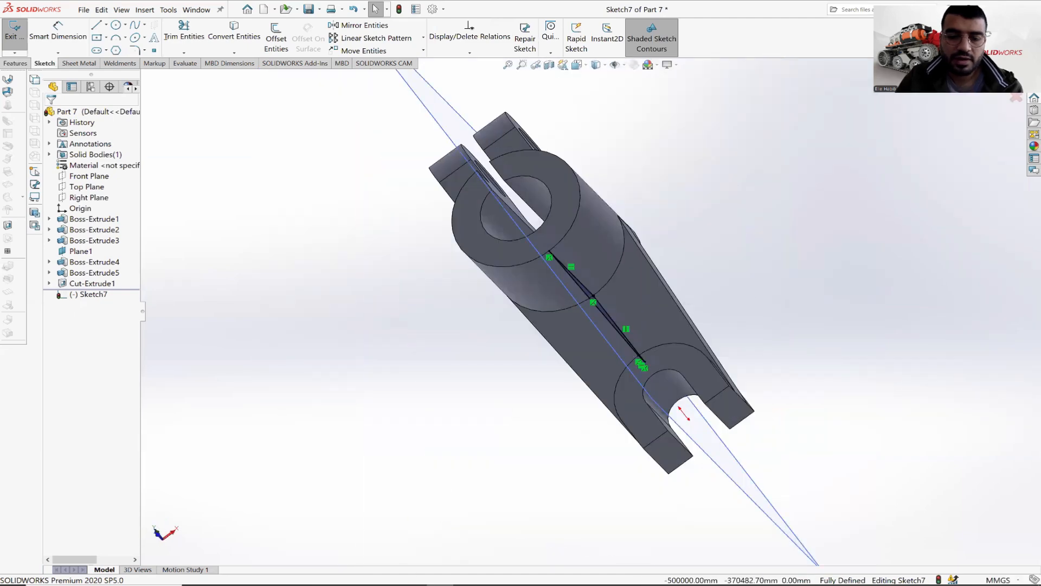
{"action": "key", "text": "alt+Tab"}
{"action": "key", "text": "alt+Tab"}
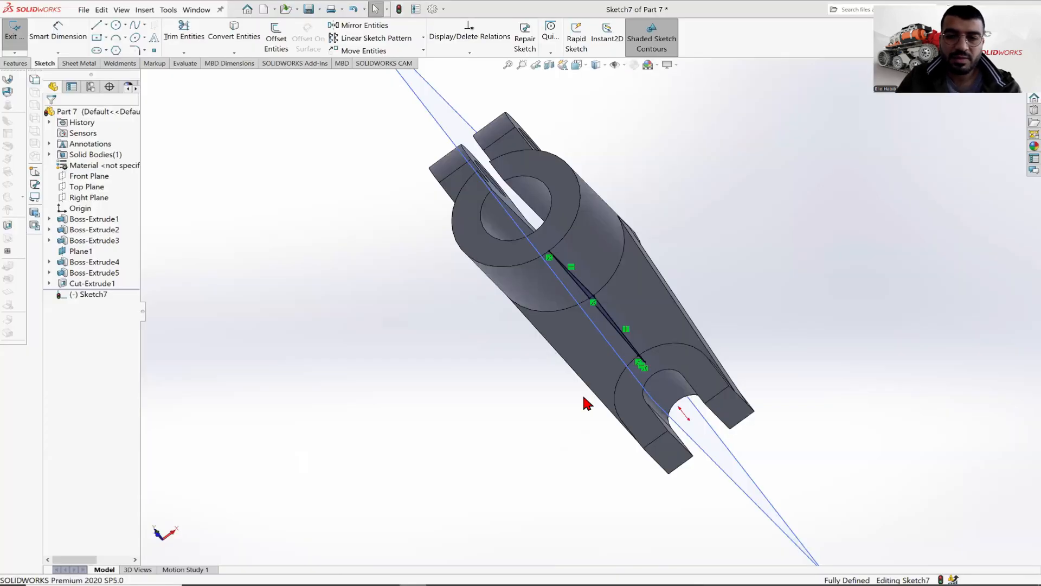
{"action": "middle_click_drag", "start_coordinate": [629, 320], "coordinate": [656, 265]}
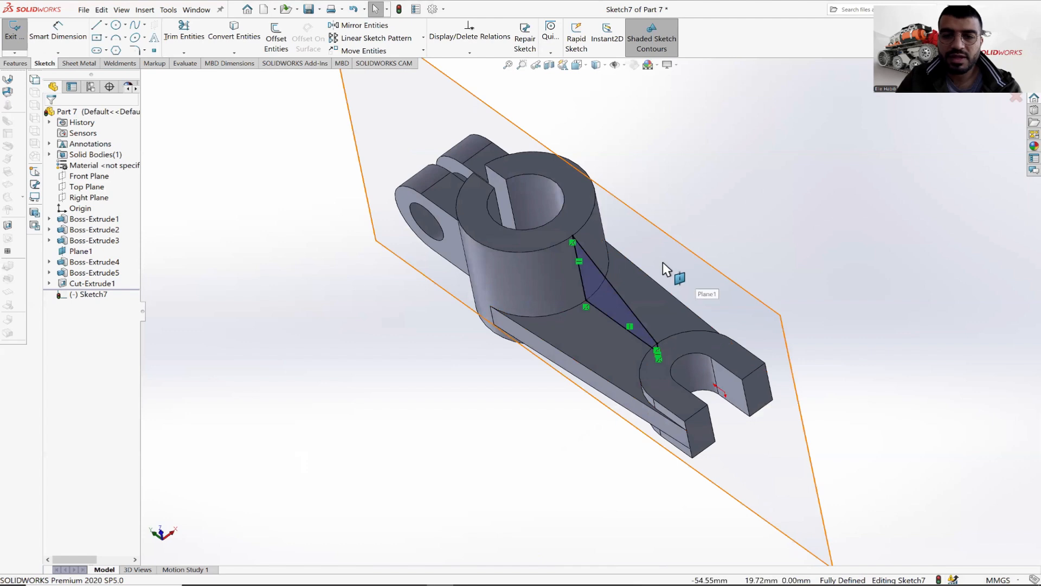
{"action": "left_click", "coordinate": [15, 64]}
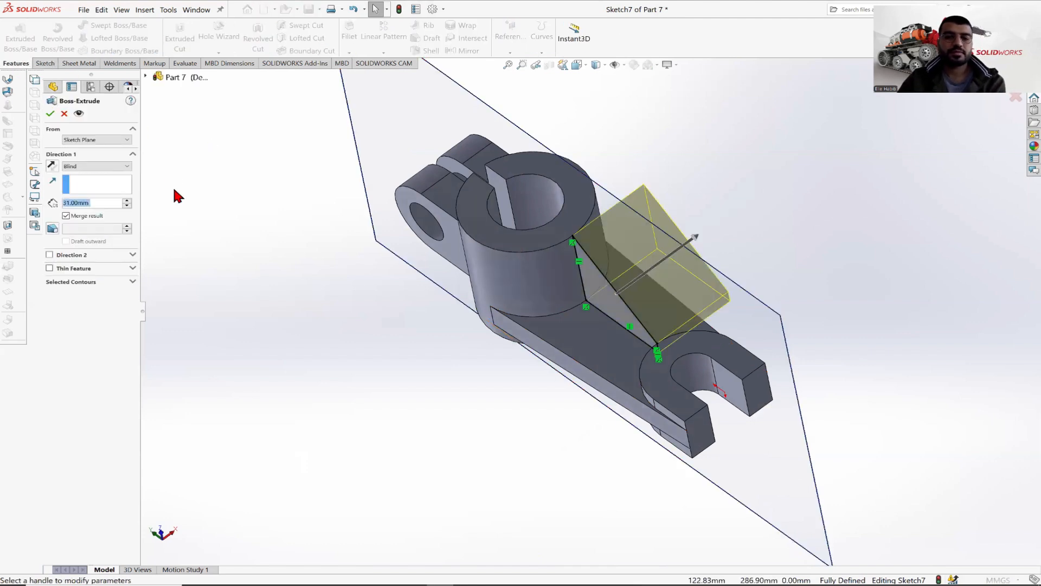
{"action": "left_click", "coordinate": [82, 167]}
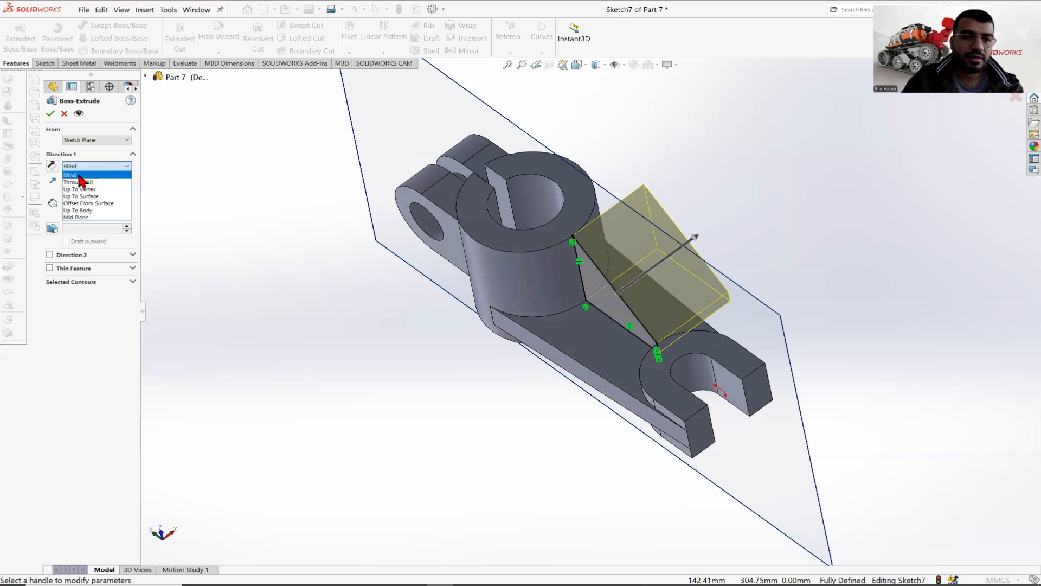
{"action": "left_click", "coordinate": [82, 215]}
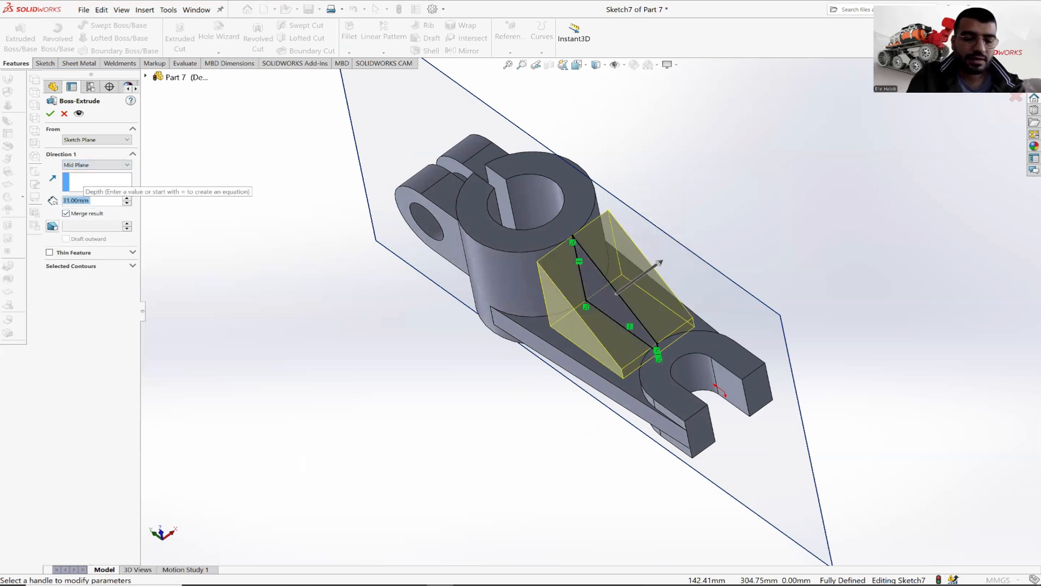
{"action": "type", "text": "10"}
{"action": "key", "text": "Return"}
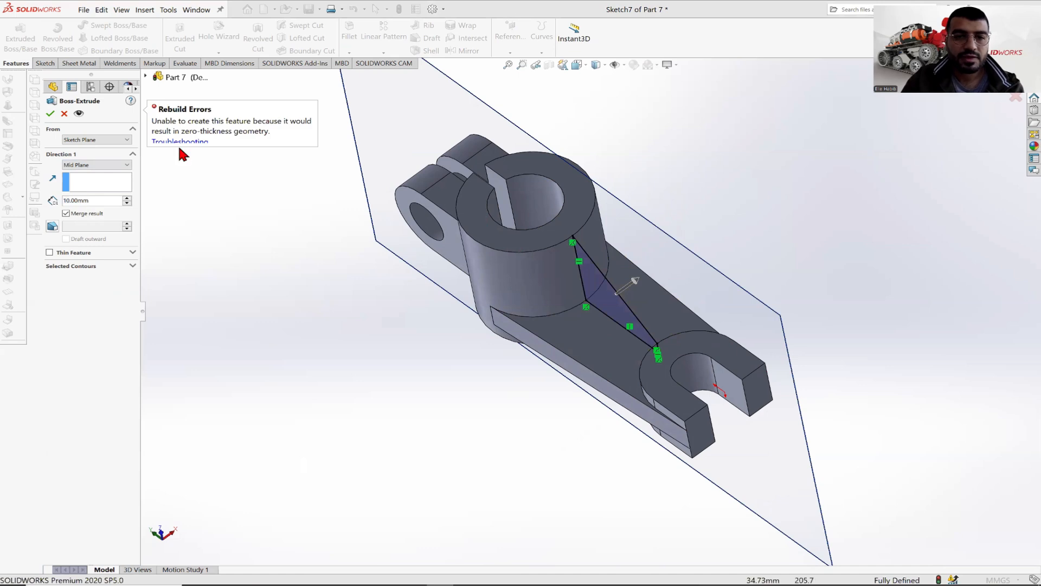
{"action": "left_click", "coordinate": [65, 214]}
{"action": "left_click", "coordinate": [50, 113]}
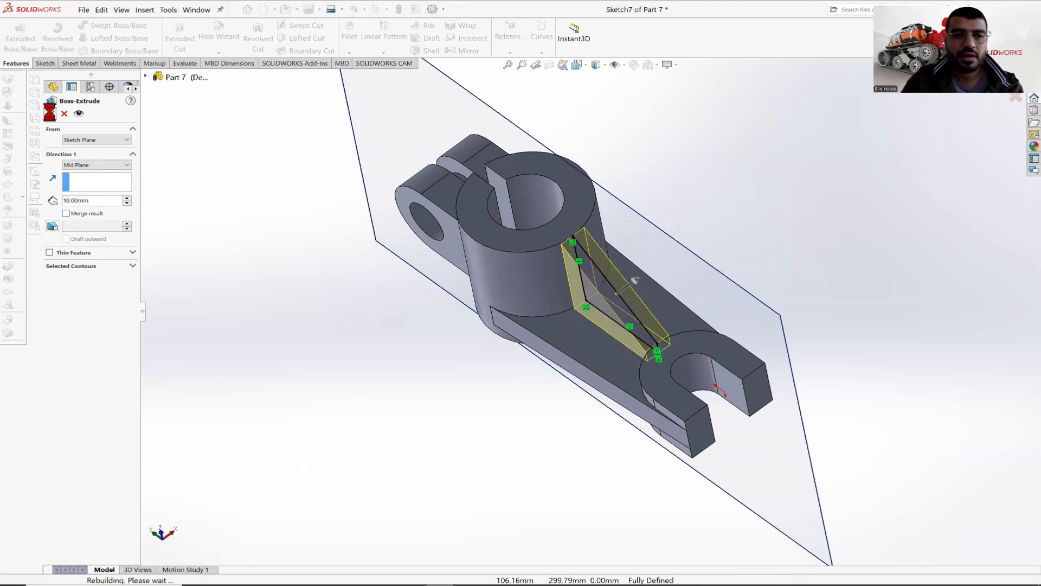
Step: Hide Plane1 and save the part
{"action": "scroll", "coordinate": [640, 173], "scroll_direction": "up", "scroll_amount": 3}
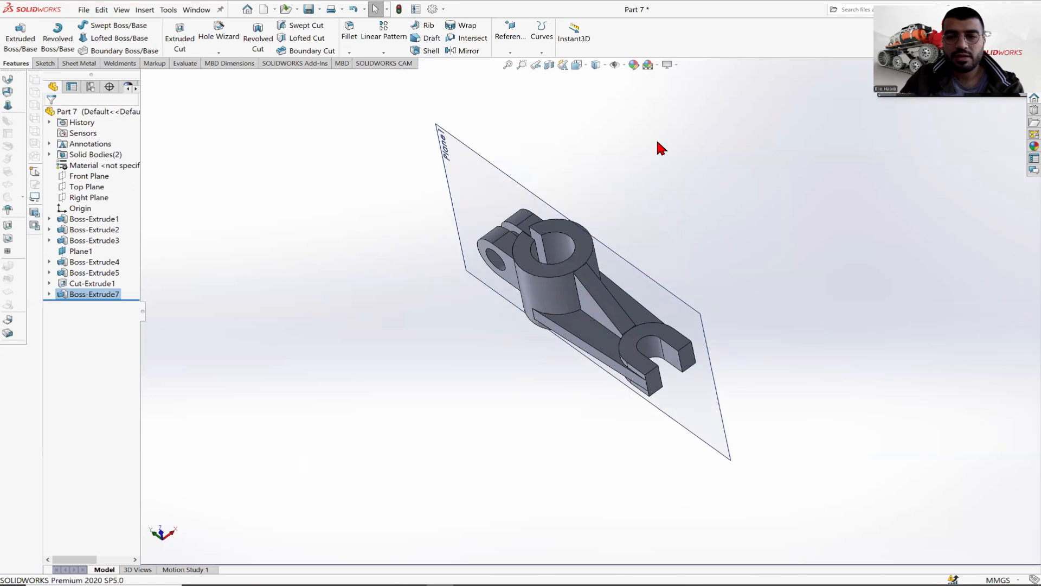
{"action": "left_click", "coordinate": [80, 251]}
{"action": "right_click", "coordinate": [80, 251]}
{"action": "left_click", "coordinate": [103, 226]}
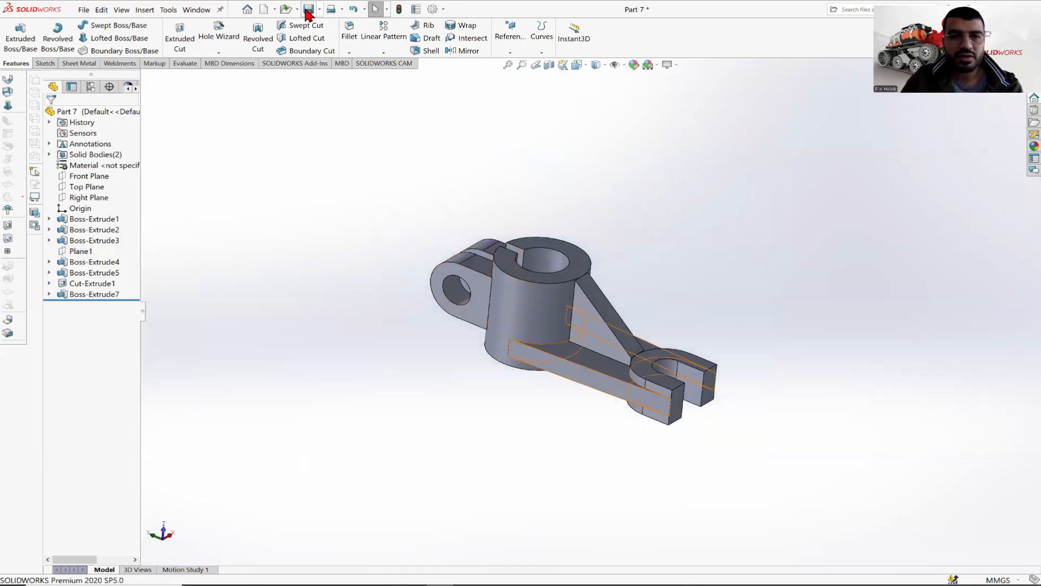
Step: Start a sketch on the rib's end face beside the fork and convert the face's edges into sketch entities
{"action": "scroll", "coordinate": [631, 371], "scroll_direction": "down", "scroll_amount": 6}
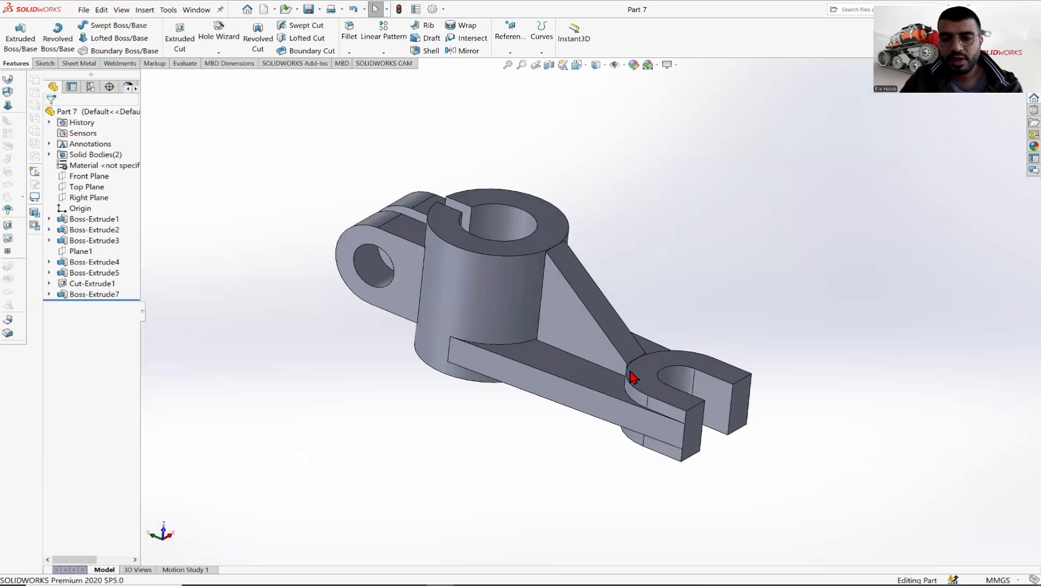
{"action": "scroll", "coordinate": [618, 376], "scroll_direction": "down", "scroll_amount": 6}
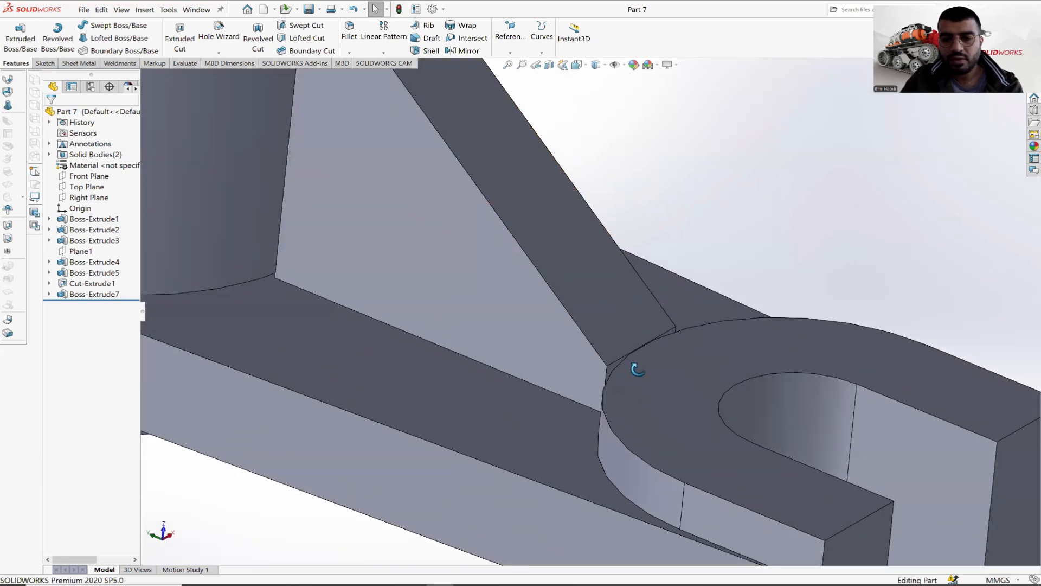
{"action": "middle_click_drag", "start_coordinate": [658, 374], "coordinate": [602, 376]}
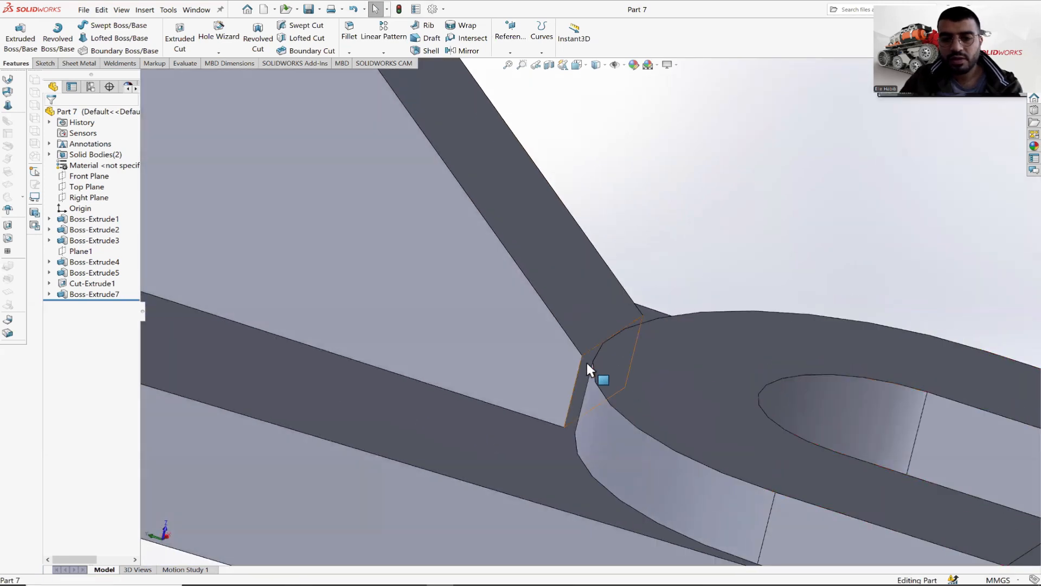
{"action": "left_click", "coordinate": [588, 368]}
{"action": "left_click", "coordinate": [45, 64]}
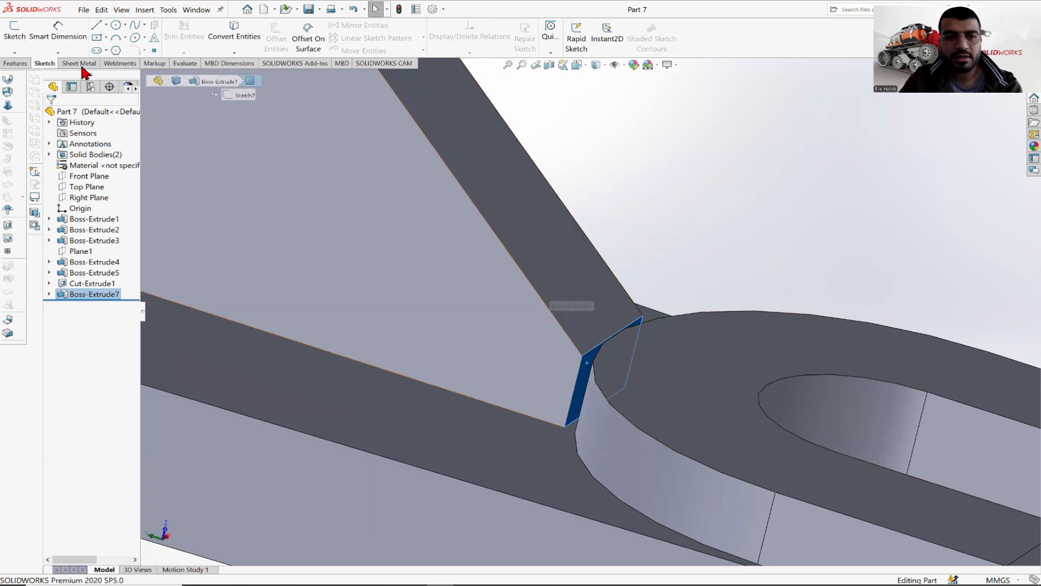
{"action": "left_click", "coordinate": [15, 33]}
{"action": "left_click", "coordinate": [234, 33]}
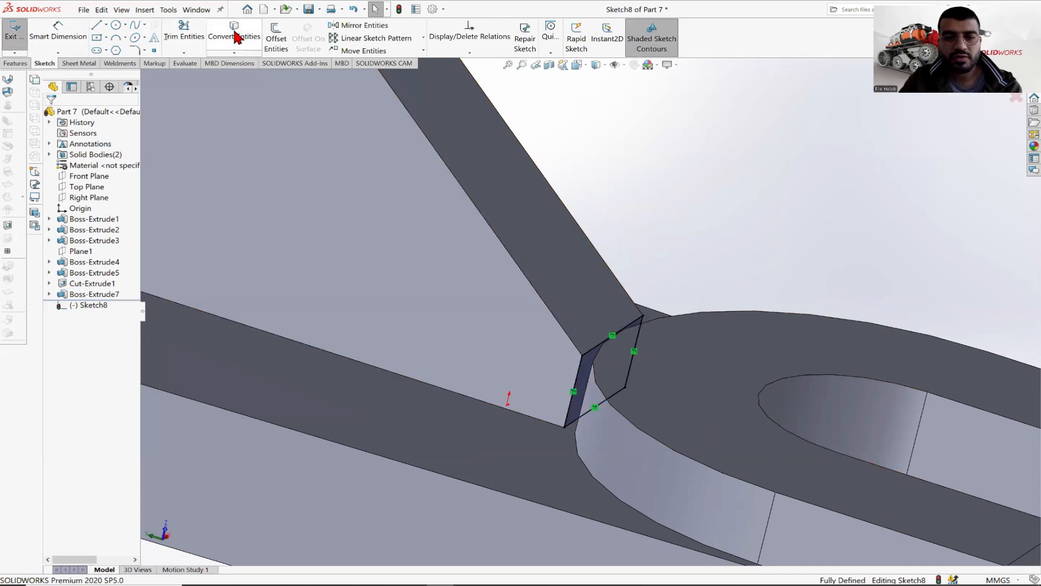
Step: Extrude the converted outline Up To Surface onto the fork's curved outer face, with Merge result turned off
{"action": "left_click", "coordinate": [16, 64]}
{"action": "left_click", "coordinate": [21, 35]}
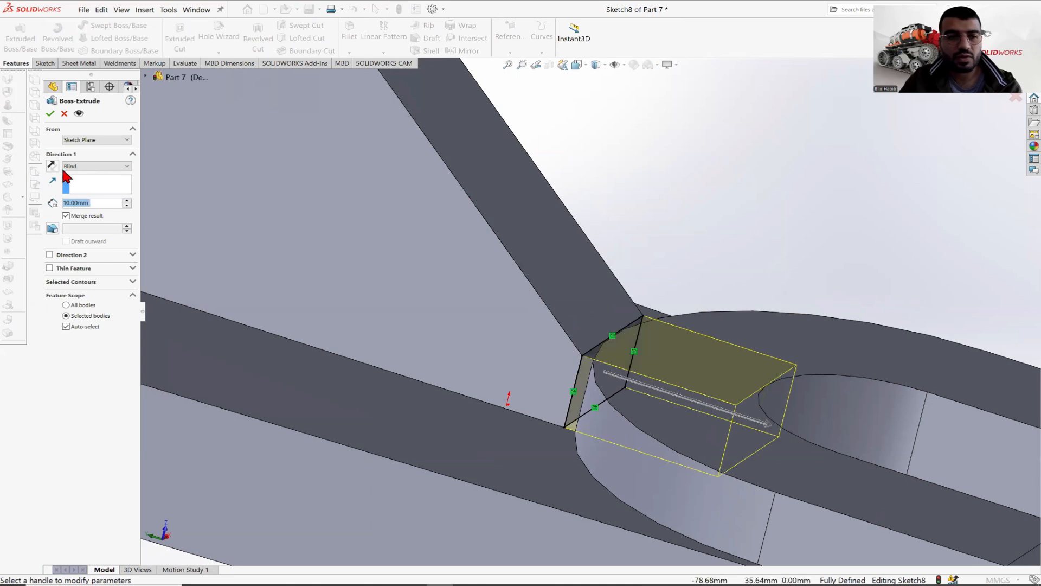
{"action": "left_click", "coordinate": [81, 168]}
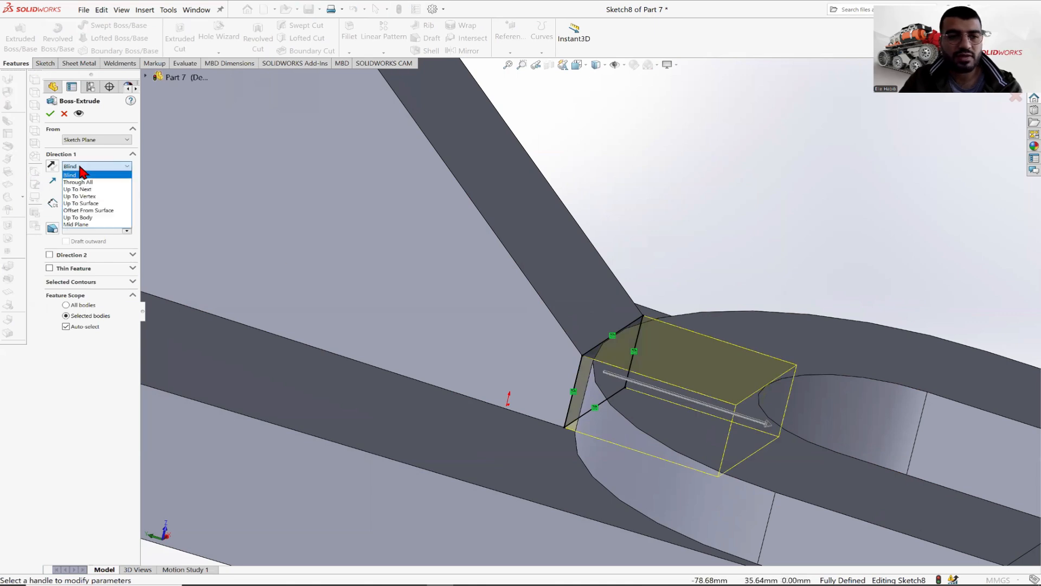
{"action": "left_click", "coordinate": [88, 206]}
{"action": "middle_click_drag", "start_coordinate": [677, 380], "coordinate": [635, 403]}
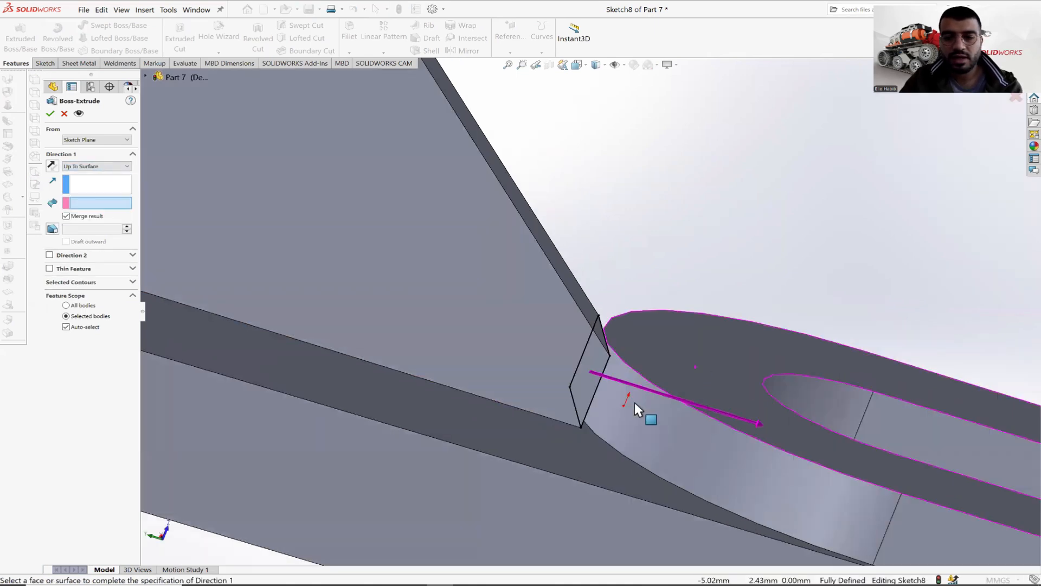
{"action": "left_click", "coordinate": [635, 405]}
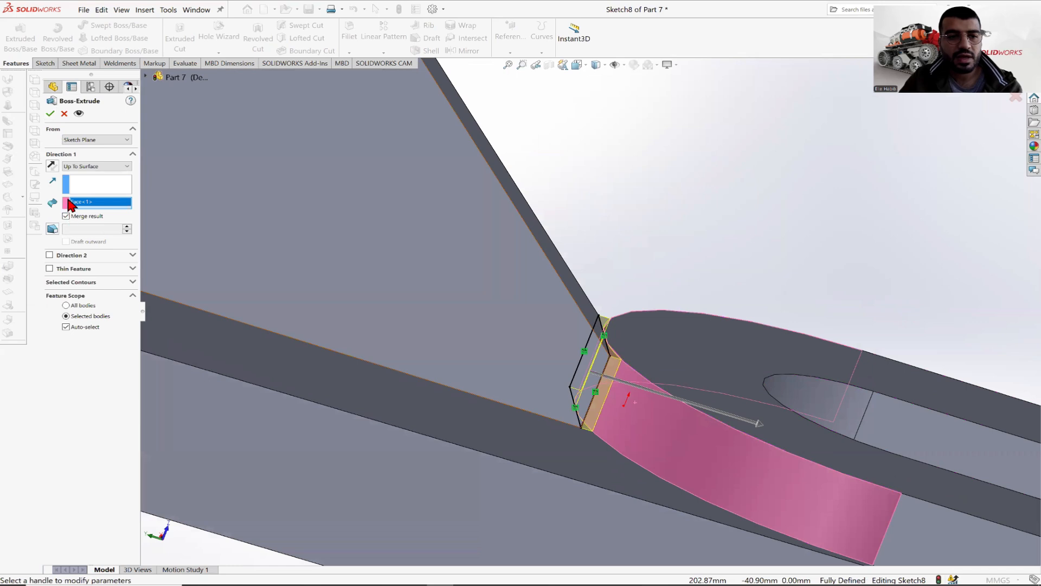
{"action": "left_click", "coordinate": [51, 115]}
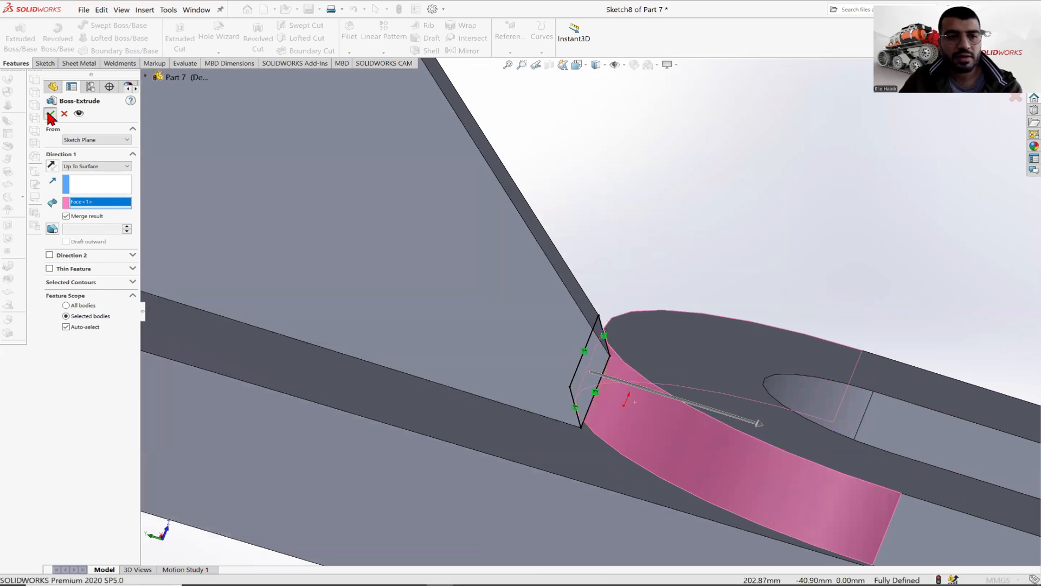
{"action": "left_click", "coordinate": [66, 217]}
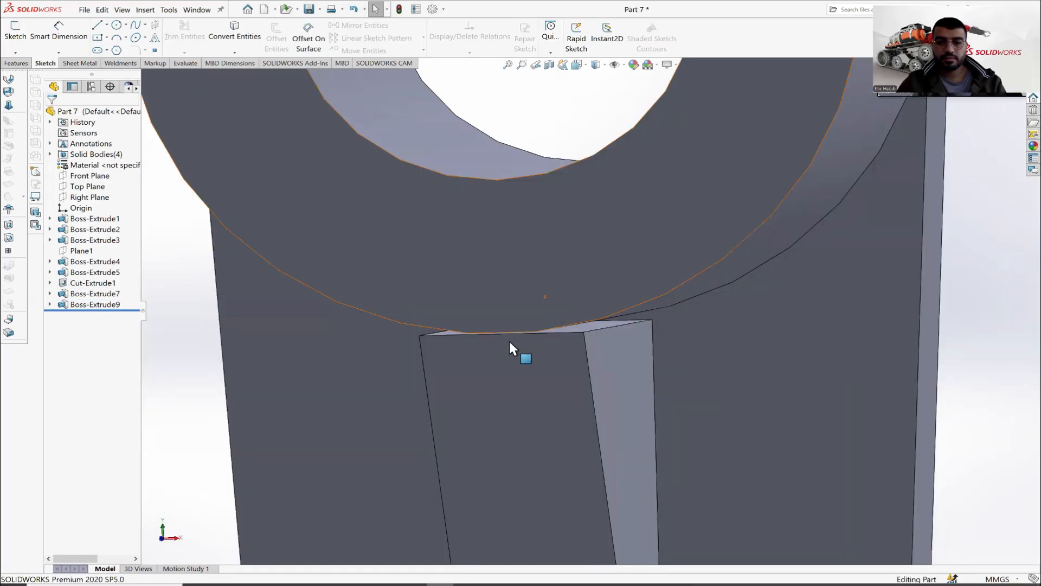
Step: Start a sketch on the rib's end face at the ring and convert the face's edges into sketch entities
{"action": "scroll", "coordinate": [510, 342], "scroll_direction": "up", "scroll_amount": 1}
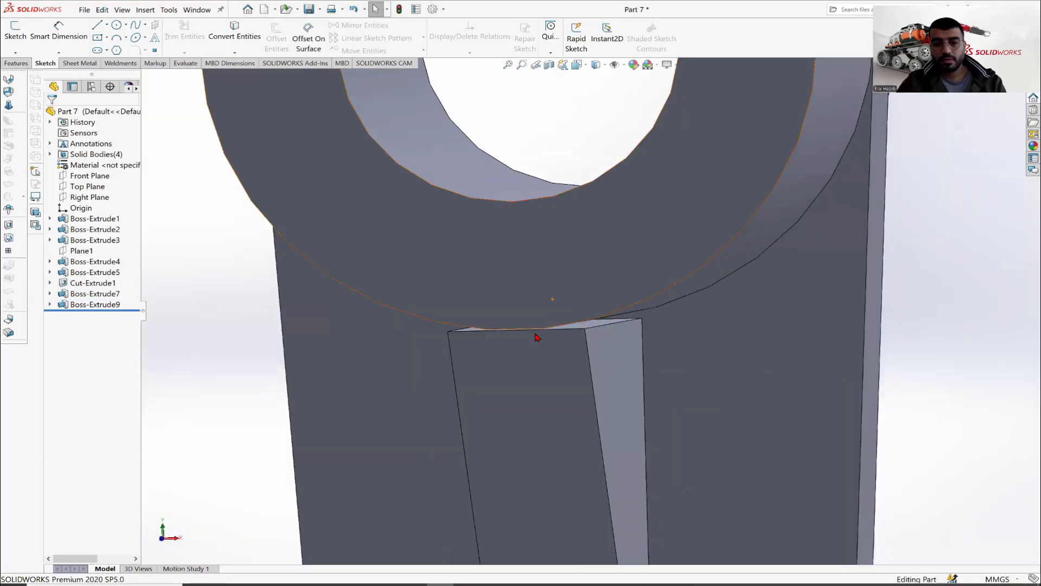
{"action": "mouse_move", "coordinate": [511, 341]}
{"action": "middle_mouse_down"}
{"action": "mouse_move", "coordinate": [544, 332]}
{"action": "mouse_move", "coordinate": [496, 356]}
{"action": "mouse_move", "coordinate": [475, 324]}
{"action": "mouse_move", "coordinate": [530, 318]}
{"action": "mouse_move", "coordinate": [533, 335]}
{"action": "mouse_move", "coordinate": [496, 332]}
{"action": "middle_mouse_up"}
{"action": "scroll", "coordinate": [485, 328], "scroll_direction": "down", "scroll_amount": 2}
{"action": "left_click", "coordinate": [487, 328]}
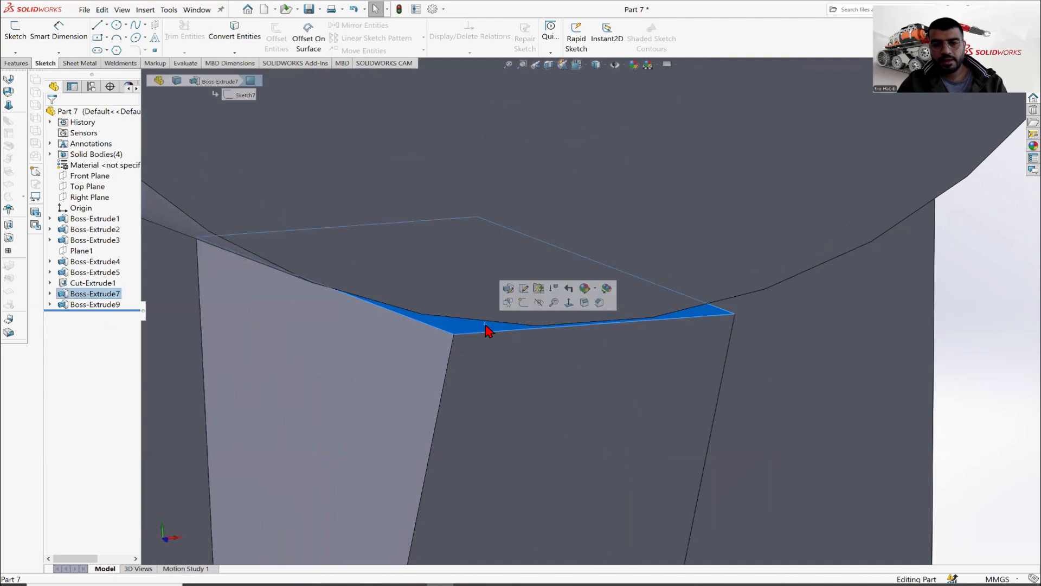
{"action": "left_click", "coordinate": [15, 30]}
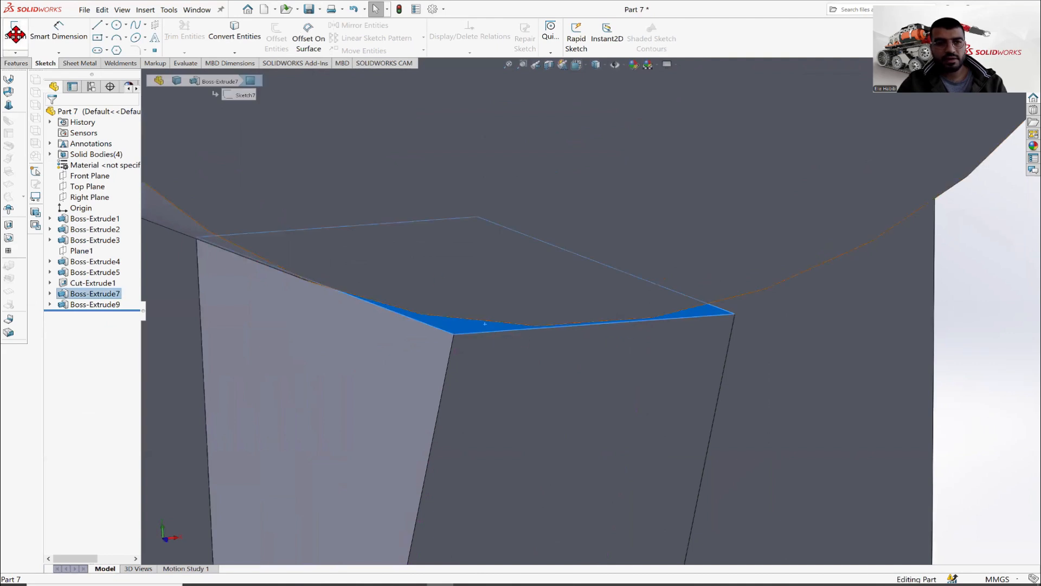
{"action": "left_click", "coordinate": [215, 39]}
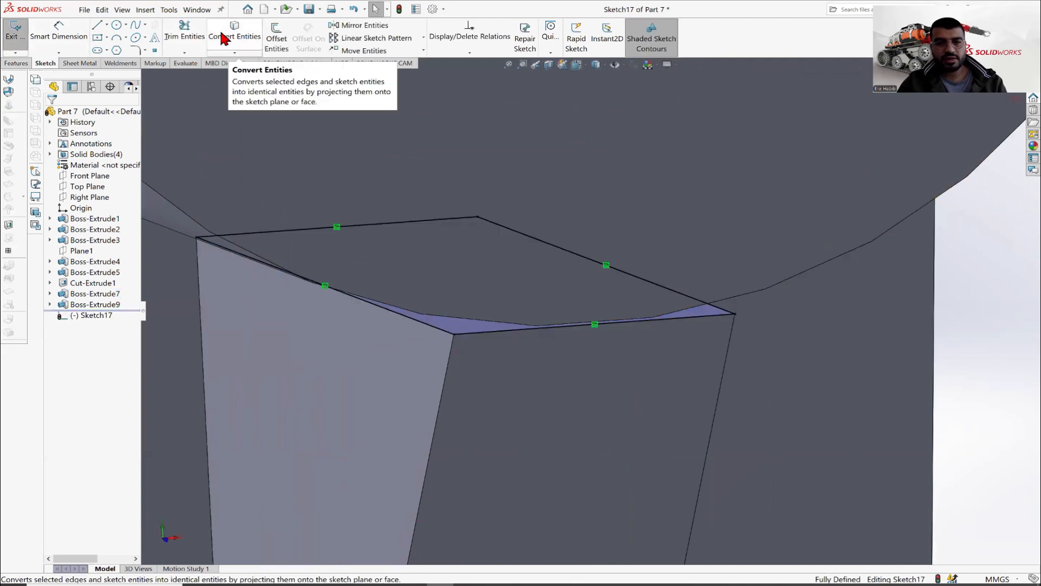
Step: Start a Blind boss extrusion of the converted rib-end outline and pull its depth to 2 mm toward the ring
{"action": "left_click", "coordinate": [21, 64]}
{"action": "left_click", "coordinate": [17, 37]}
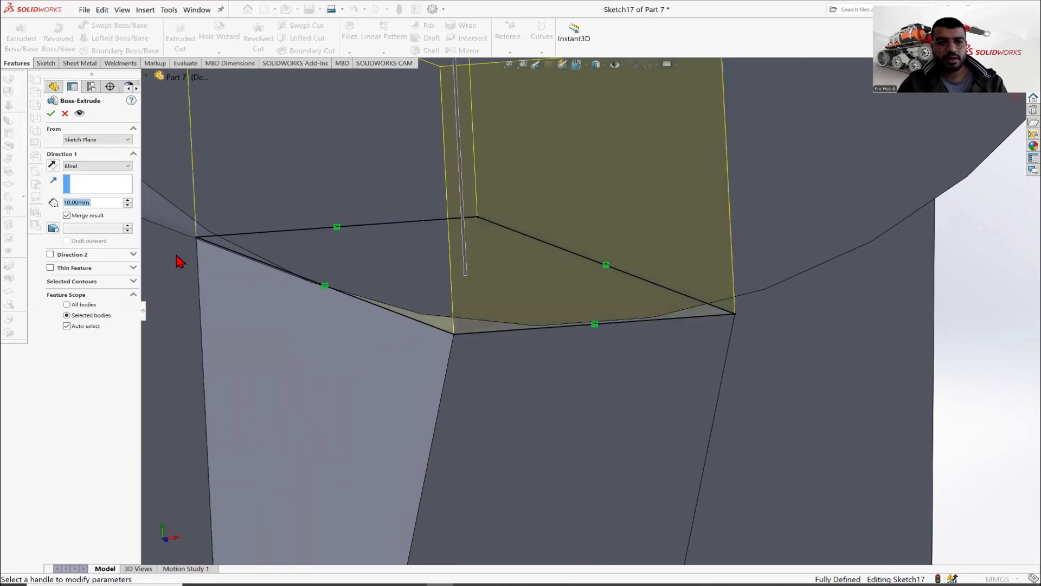
{"action": "left_click", "coordinate": [84, 166]}
{"action": "left_click", "coordinate": [82, 173]}
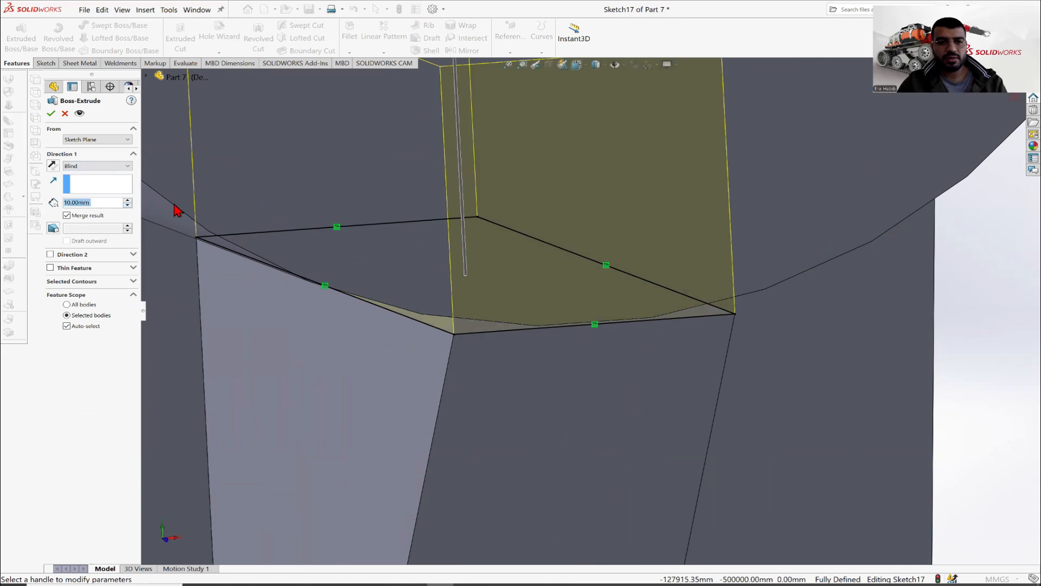
{"action": "scroll", "coordinate": [495, 215], "scroll_direction": "up", "scroll_amount": 3}
{"action": "scroll", "coordinate": [548, 197], "scroll_direction": "up", "scroll_amount": 2}
{"action": "left_click_drag", "start_coordinate": [543, 198], "coordinate": [550, 279]}
{"action": "scroll", "coordinate": [597, 298], "scroll_direction": "down", "scroll_amount": 3}
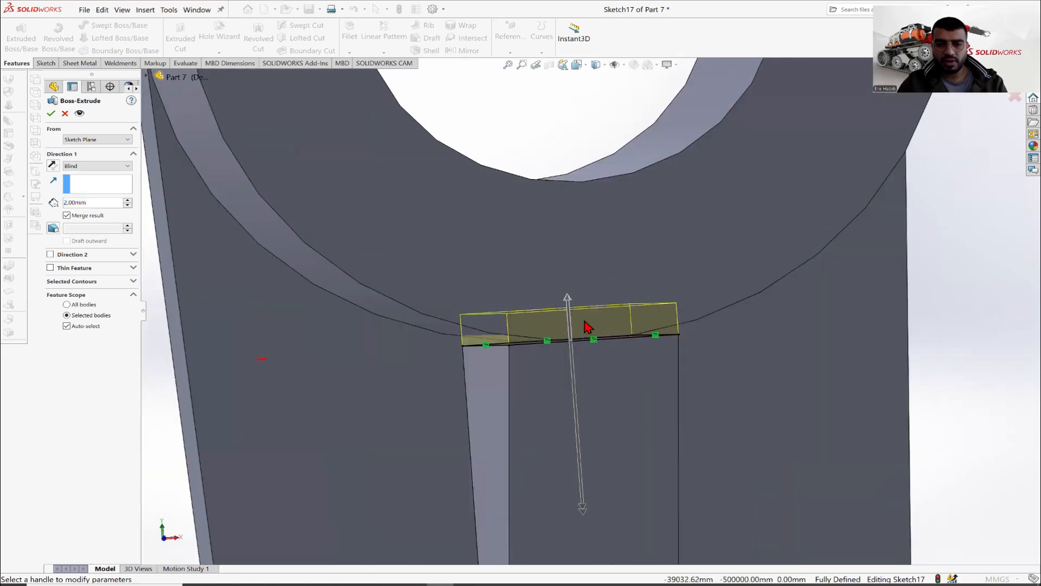
{"action": "middle_click_drag", "start_coordinate": [534, 336], "coordinate": [676, 302]}
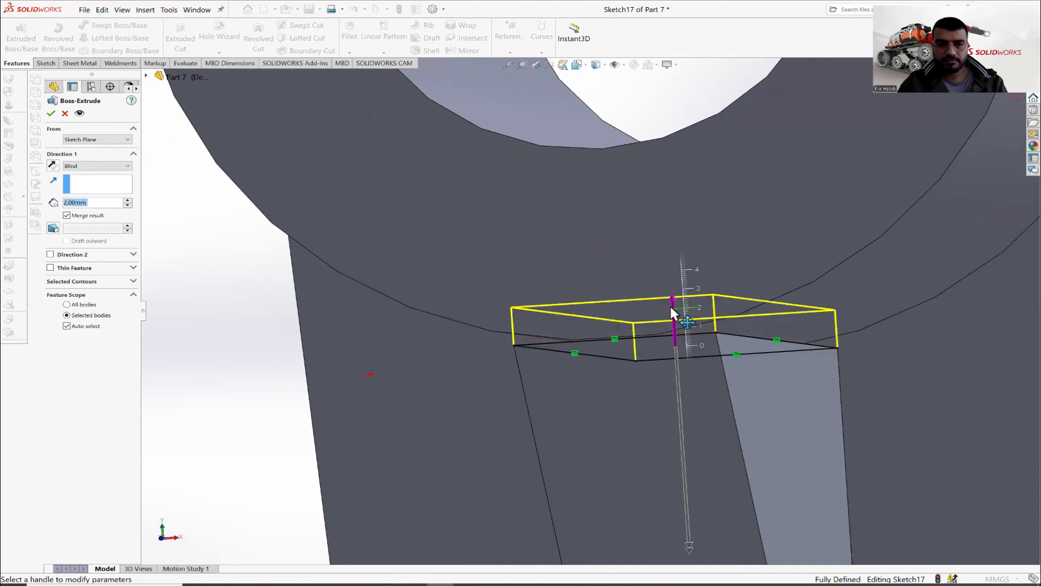
{"action": "middle_click_drag", "start_coordinate": [687, 338], "coordinate": [680, 335]}
{"action": "left_click", "coordinate": [124, 205]}
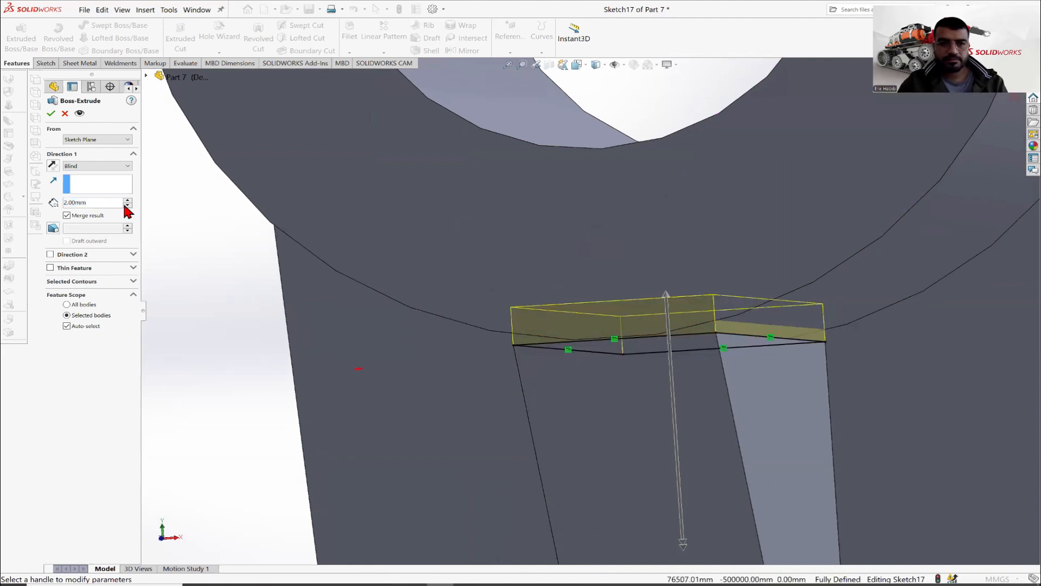
Step: Turn off Merge result for the rib-end extrusion and set its depth to 1 mm
{"action": "left_click", "coordinate": [93, 216]}
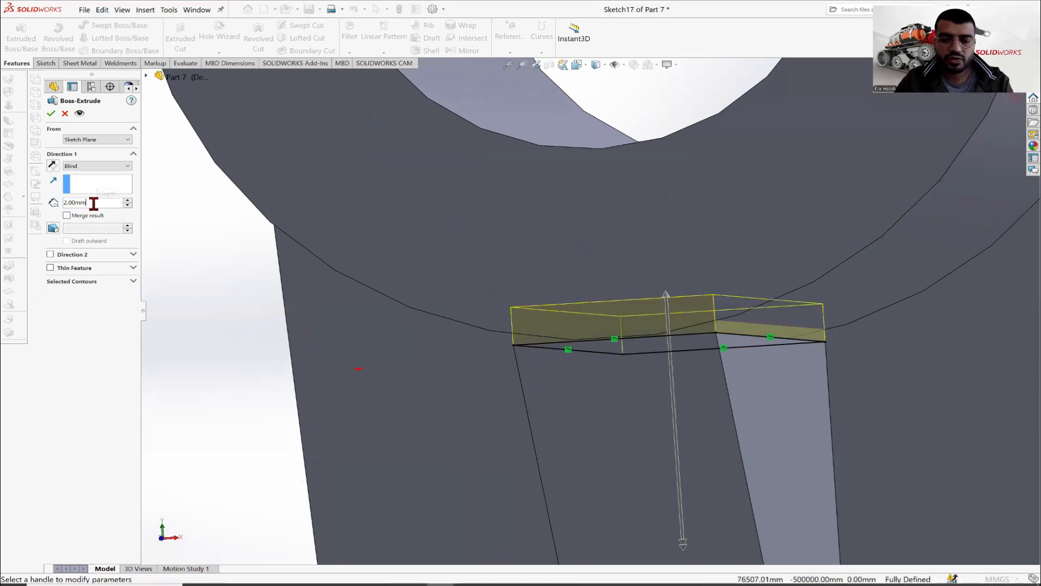
{"action": "key", "text": "BackSpace"}
{"action": "key", "text": "BackSpace"}
{"action": "key", "text": "BackSpace"}
{"action": "key", "text": "BackSpace"}
{"action": "key", "text": "BackSpace"}
{"action": "key", "text": "BackSpace"}
{"action": "type", "text": "1"}
{"action": "key", "text": "Return"}
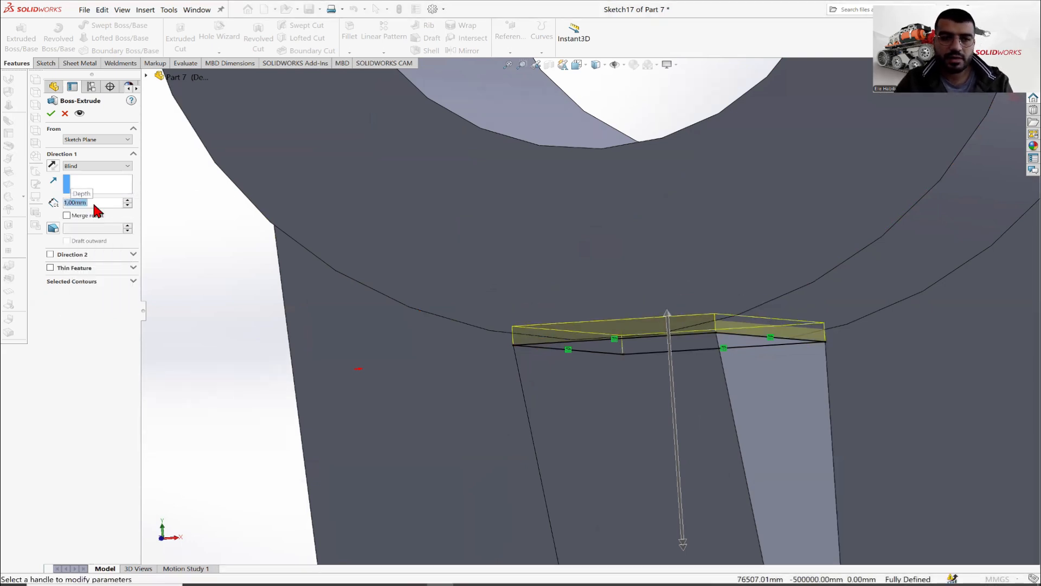
Step: Try a depth of 0.5 mm for the rib-end extrusion and inspect its preview against the ring
{"action": "type", "text": "0.5"}
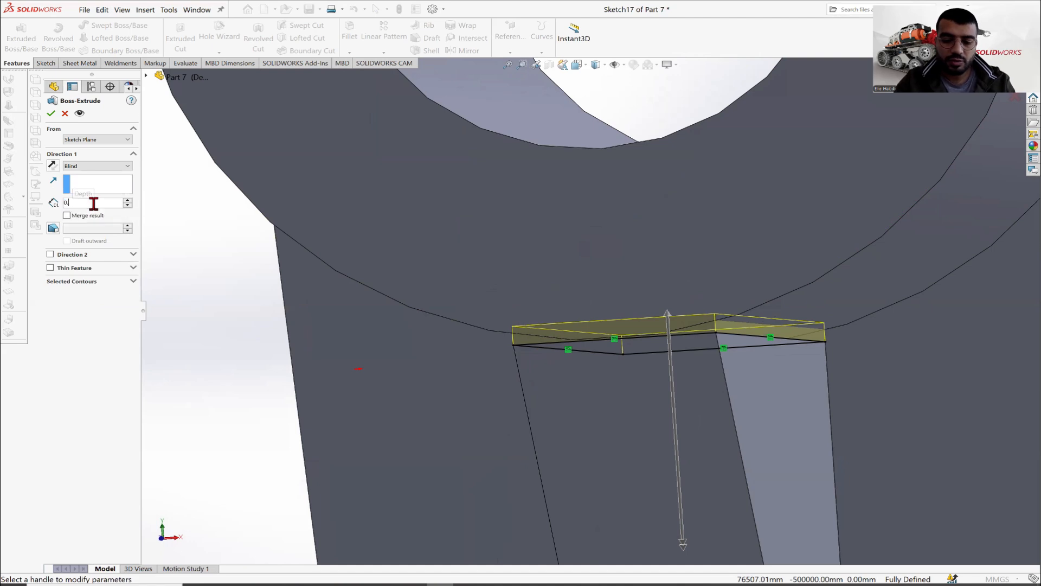
{"action": "key", "text": "Return"}
{"action": "middle_click_drag", "start_coordinate": [711, 335], "coordinate": [719, 339]}
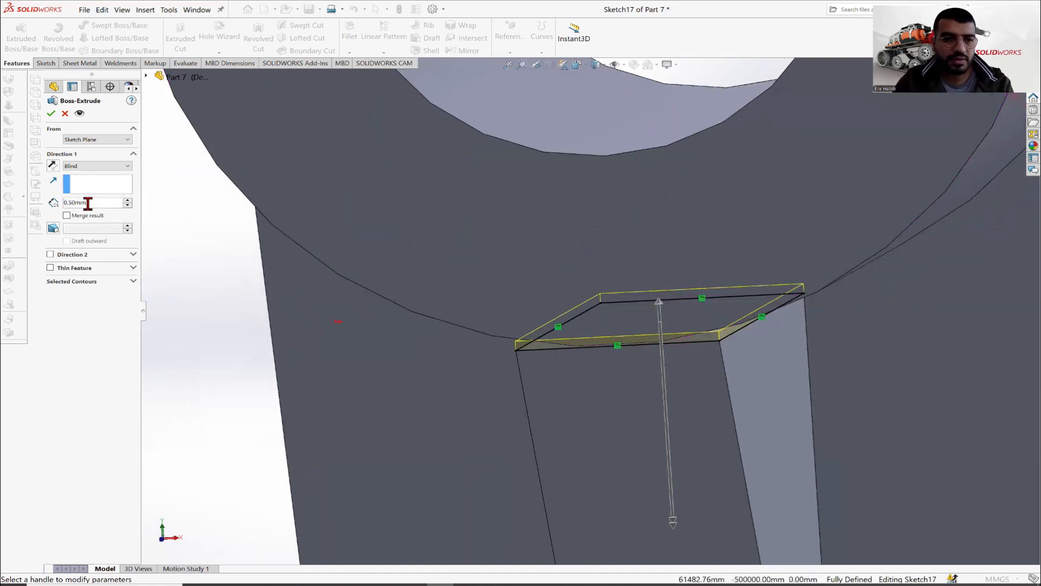
Step: Set the rib-end extrusion's depth to 1 mm and complete the feature
{"action": "type", "text": "1"}
{"action": "key", "text": "Return"}
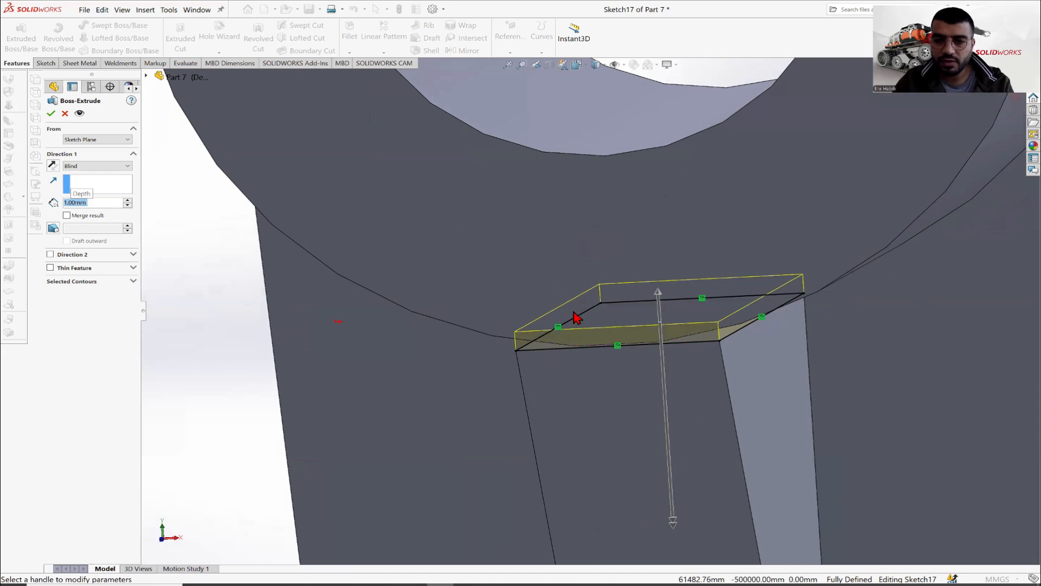
{"action": "left_click", "coordinate": [51, 112]}
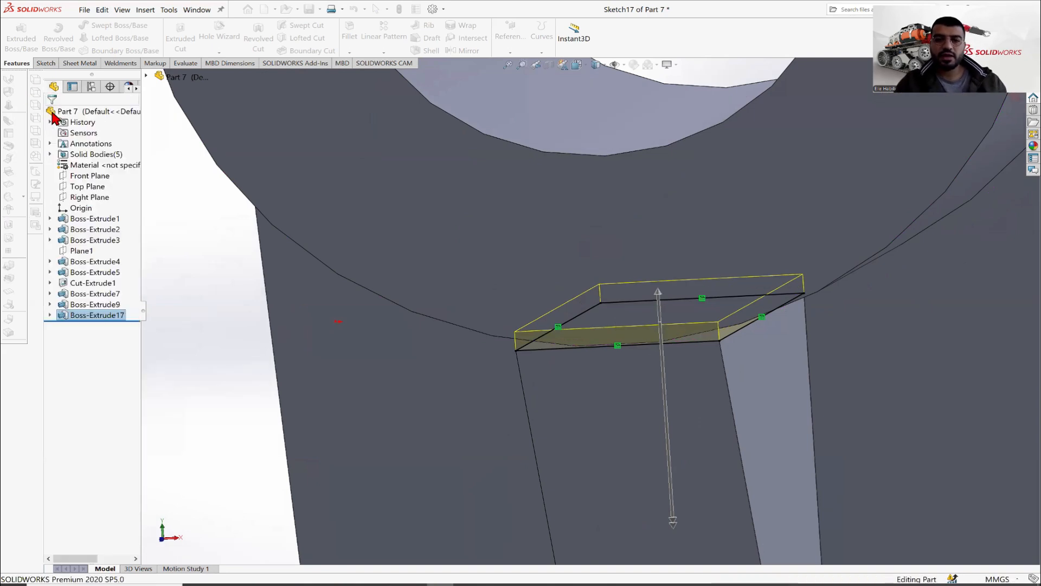
Step: Inspect the rib's new end at the ring and save the part
{"action": "scroll", "coordinate": [688, 271], "scroll_direction": "up", "scroll_amount": 5}
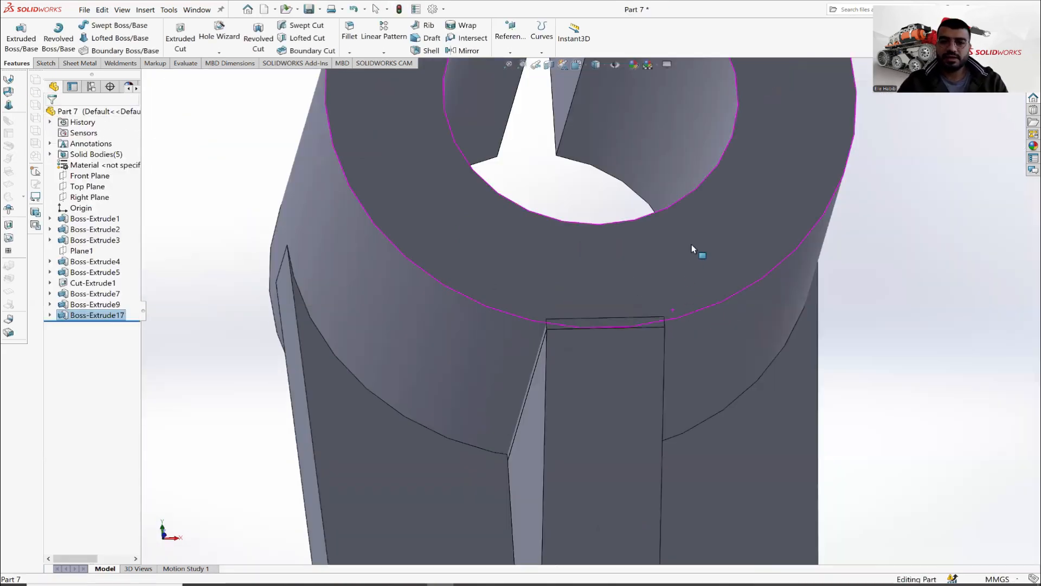
{"action": "middle_click_drag", "start_coordinate": [688, 306], "coordinate": [665, 246]}
{"action": "middle_click_drag", "start_coordinate": [677, 362], "coordinate": [604, 336]}
{"action": "middle_click_drag", "start_coordinate": [595, 394], "coordinate": [564, 230]}
{"action": "scroll", "coordinate": [564, 230], "scroll_direction": "up", "scroll_amount": 3}
{"action": "left_click", "coordinate": [308, 10]}
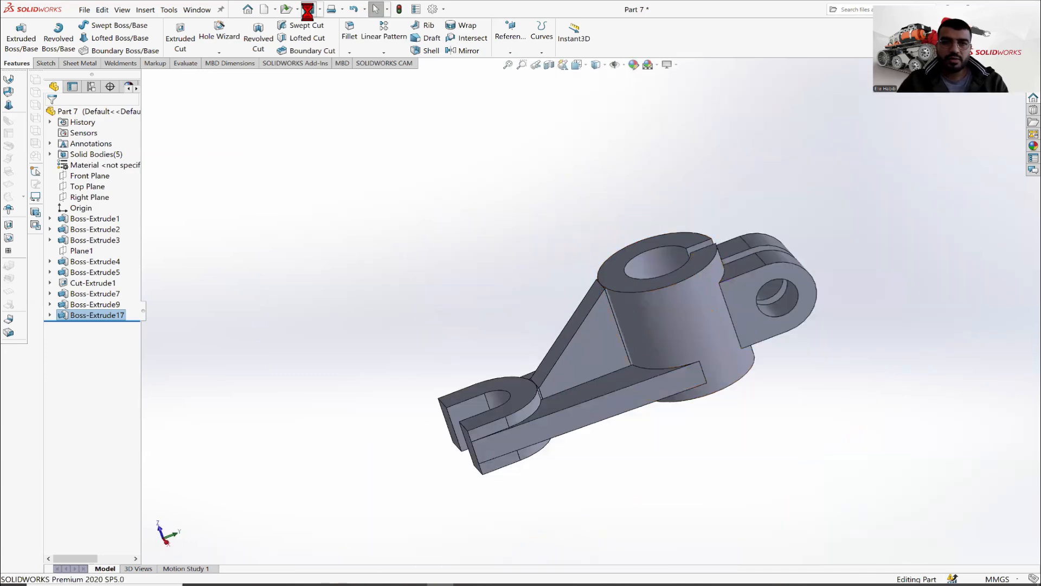
Step: Compare the finished bracket with the reference drawing Part 7.PNG and return to SOLIDWORKS
{"action": "scroll", "coordinate": [659, 319], "scroll_direction": "down", "scroll_amount": 2}
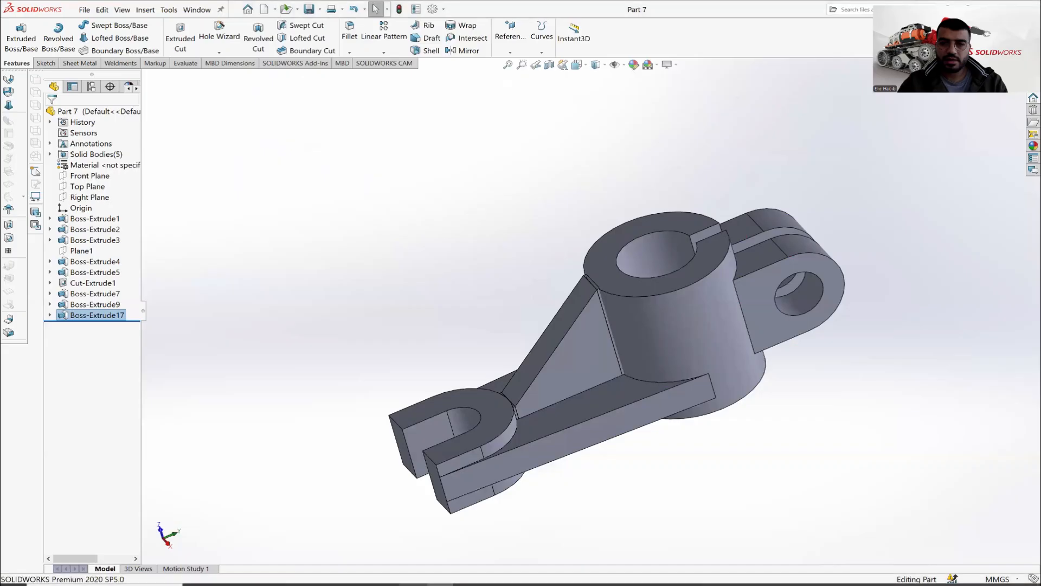
{"action": "middle_click_drag", "start_coordinate": [629, 320], "coordinate": [167, 434]}
{"action": "left_click", "coordinate": [413, 585]}
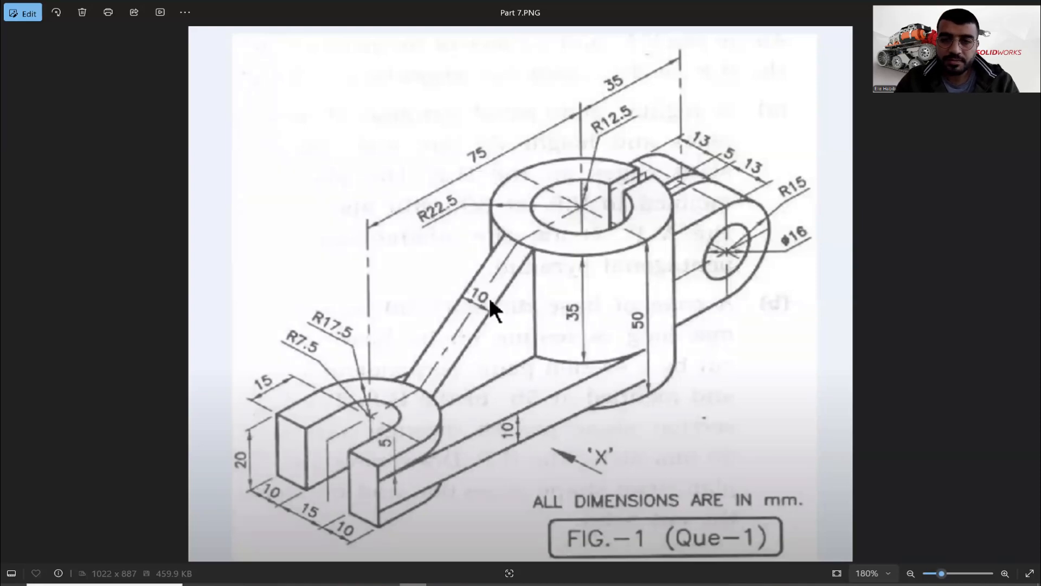
{"action": "key", "text": "alt+Tab"}
Step: Edit the whole part's appearance and try light yellow, dark yellow, mid grey and white as its color
{"action": "left_click", "coordinate": [633, 65]}
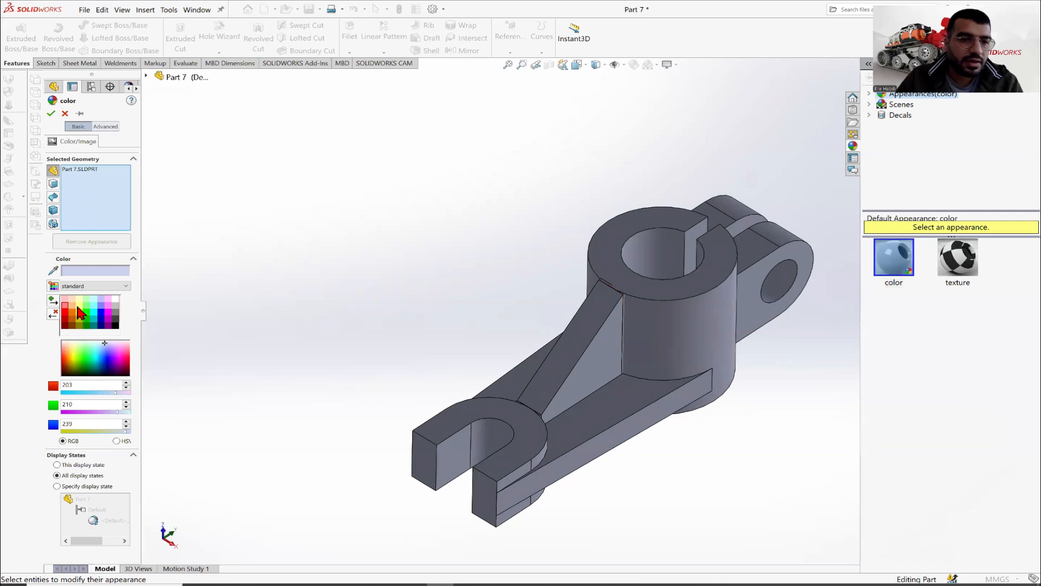
{"action": "left_click", "coordinate": [78, 307]}
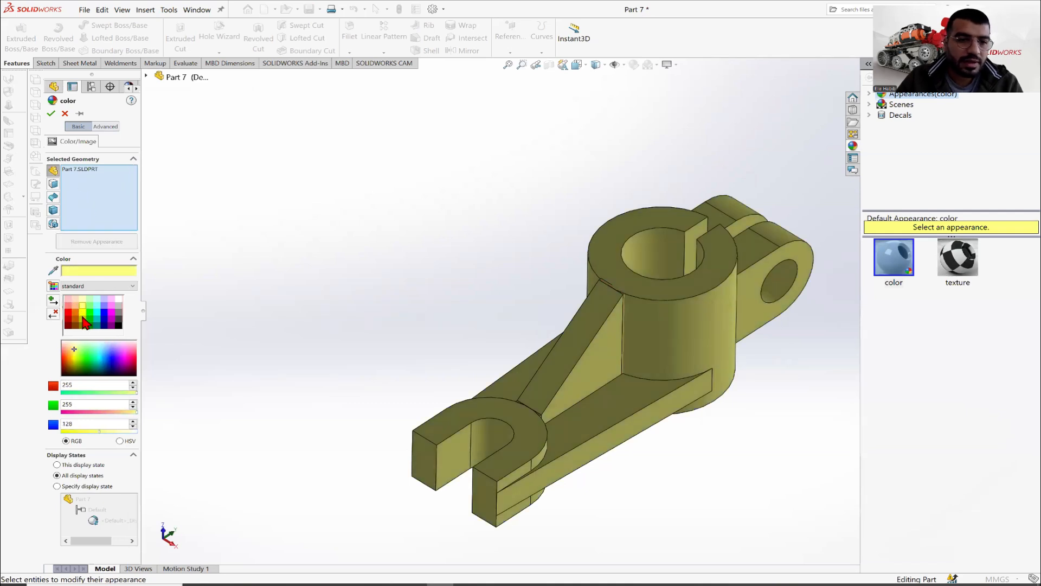
{"action": "left_click", "coordinate": [84, 322]}
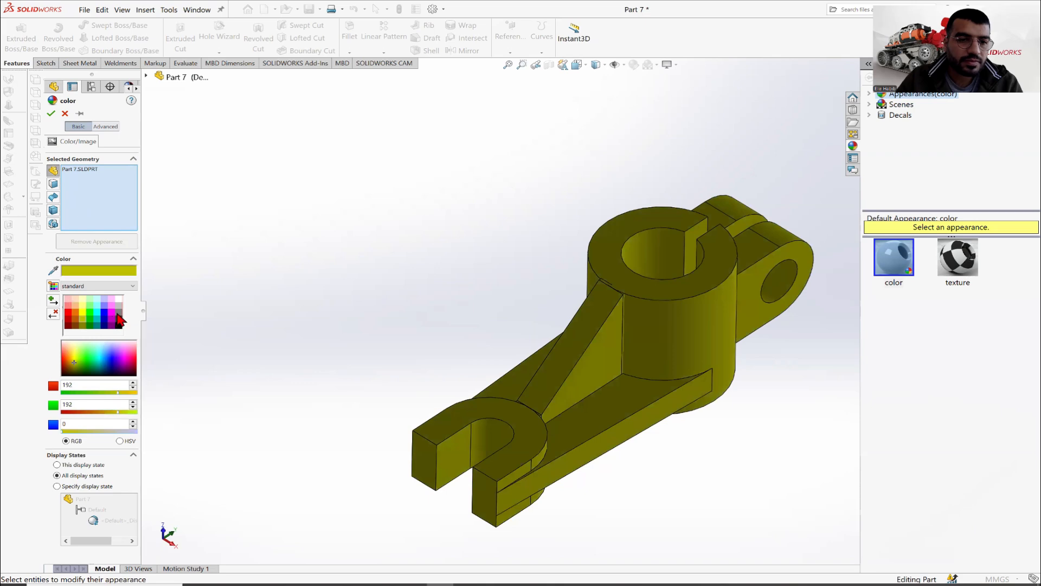
{"action": "left_click", "coordinate": [119, 323]}
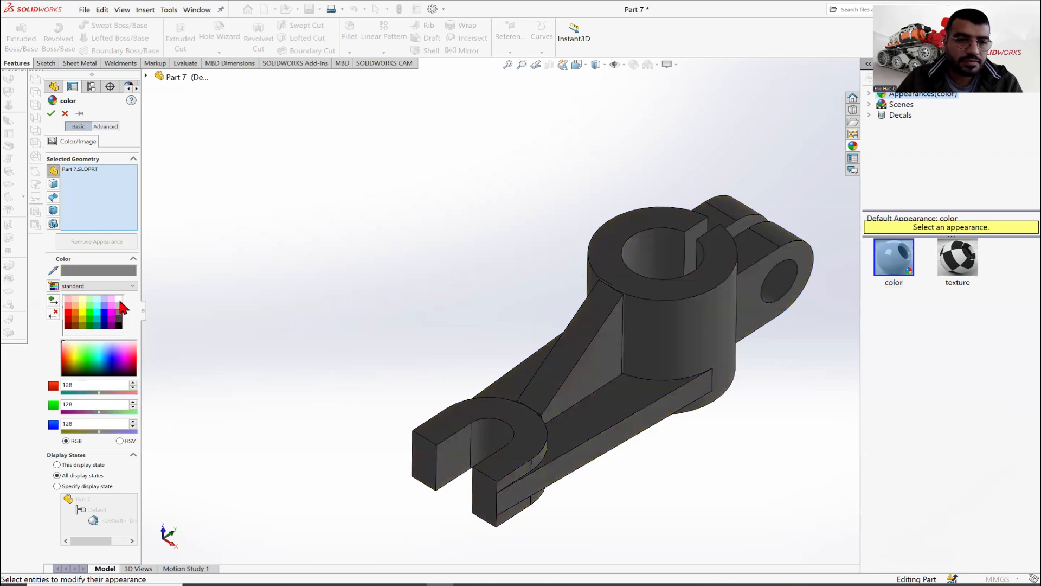
{"action": "left_click", "coordinate": [119, 300]}
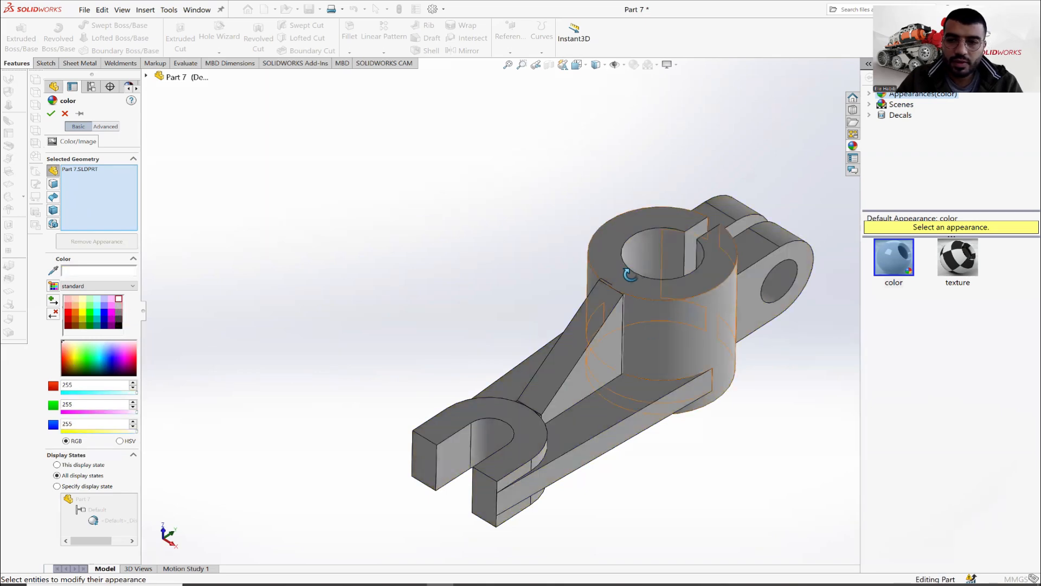
{"action": "mouse_move", "coordinate": [795, 302]}
{"action": "middle_mouse_down"}
{"action": "mouse_move", "coordinate": [707, 302]}
{"action": "mouse_move", "coordinate": [789, 308]}
{"action": "middle_mouse_up"}
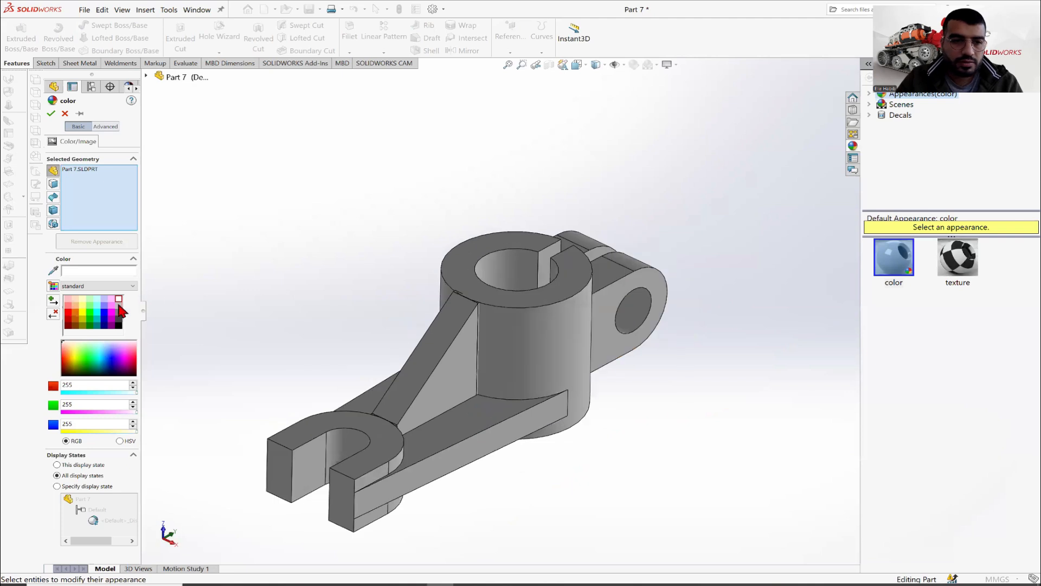
Step: Apply light grey (RGB 192, 192, 192) as the whole part's color and accept the appearance
{"action": "left_click", "coordinate": [119, 305]}
{"action": "middle_click_drag", "start_coordinate": [539, 318], "coordinate": [512, 340]}
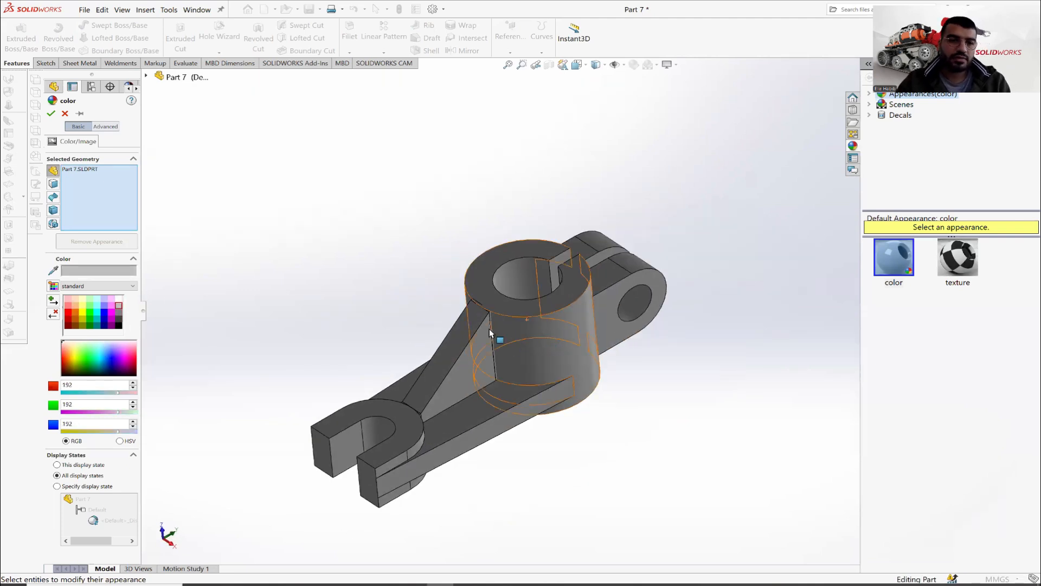
{"action": "scroll", "coordinate": [451, 383], "scroll_direction": "down", "scroll_amount": 3}
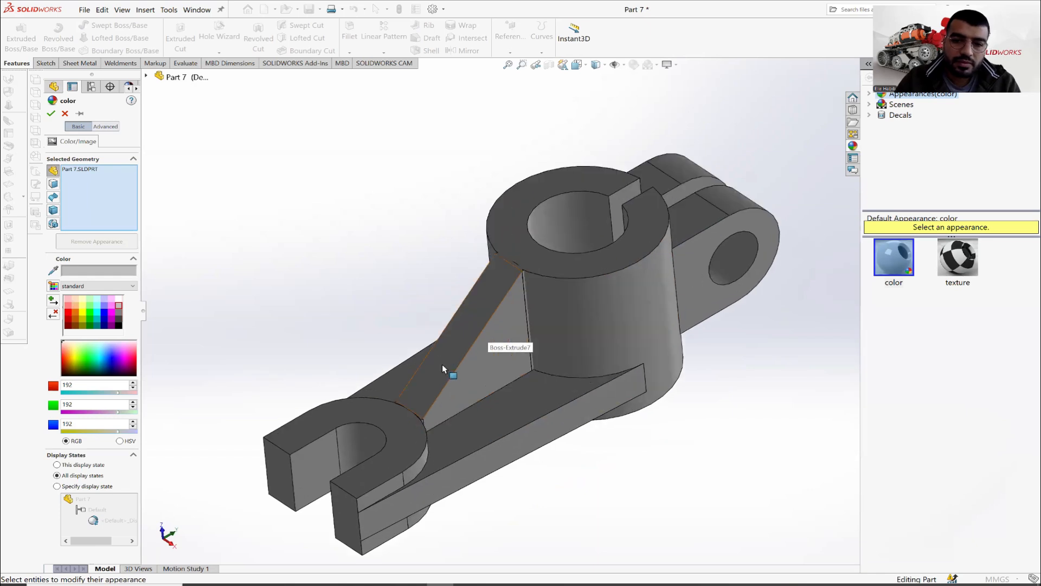
{"action": "mouse_move", "coordinate": [477, 365]}
{"action": "middle_mouse_down"}
{"action": "mouse_move", "coordinate": [461, 341]}
{"action": "mouse_move", "coordinate": [482, 374]}
{"action": "middle_mouse_up"}
{"action": "left_click", "coordinate": [52, 113]}
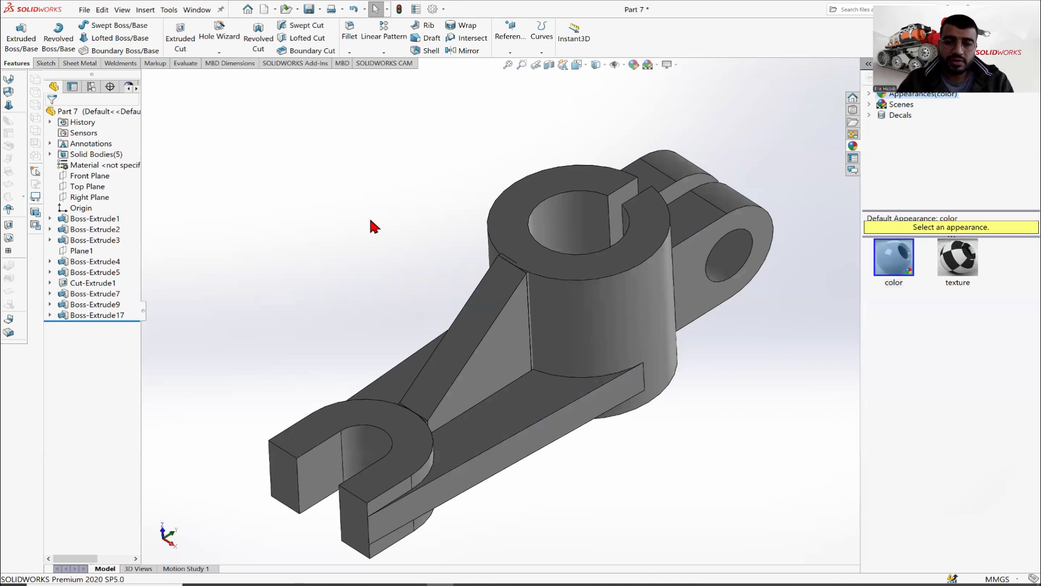
{"action": "middle_click_drag", "start_coordinate": [587, 337], "coordinate": [578, 315]}
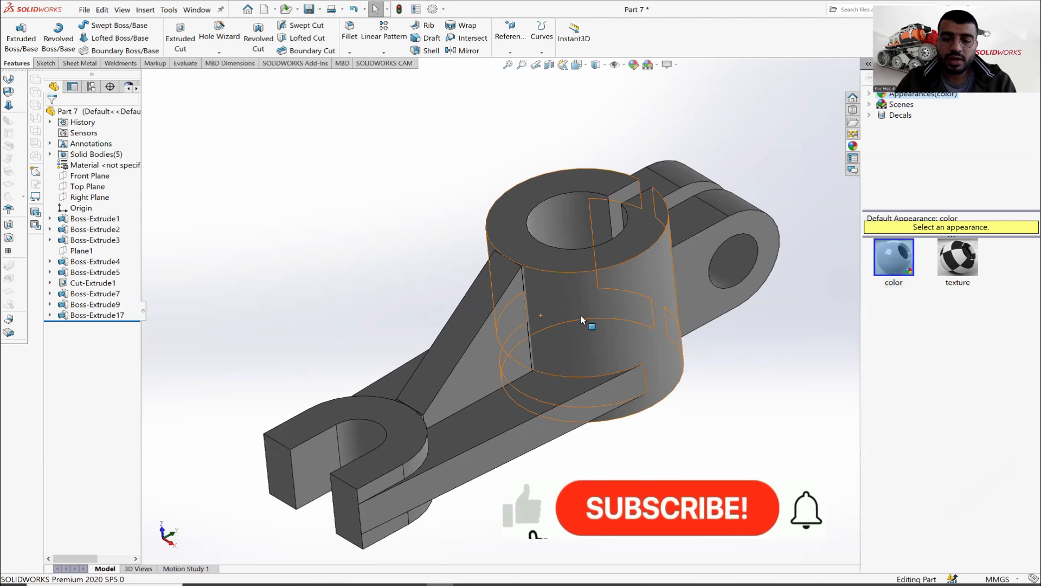